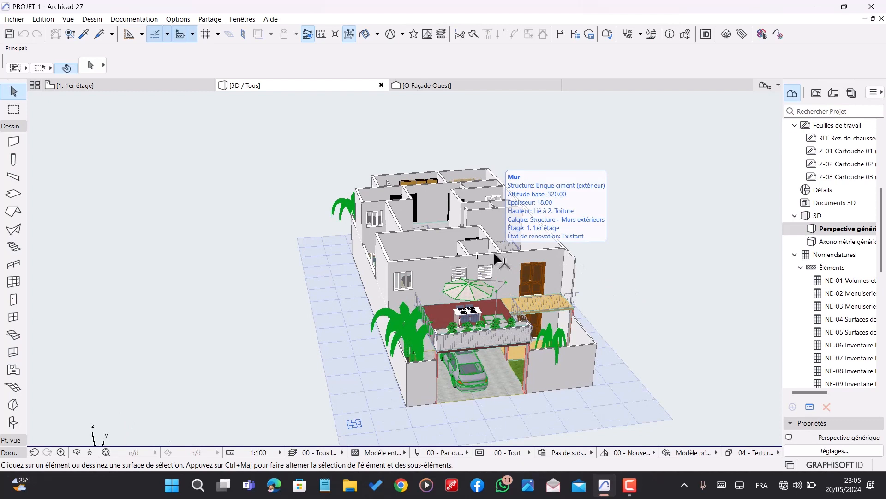
- Examine the house's front facade, terrace and long side wall from several angles in the 3D perspective
left_click(495, 255)
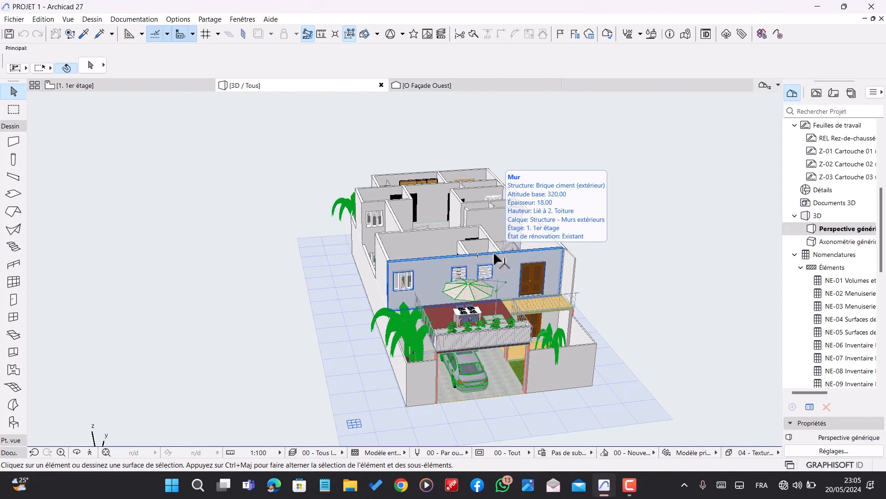
scroll(495, 255, "down", 1)
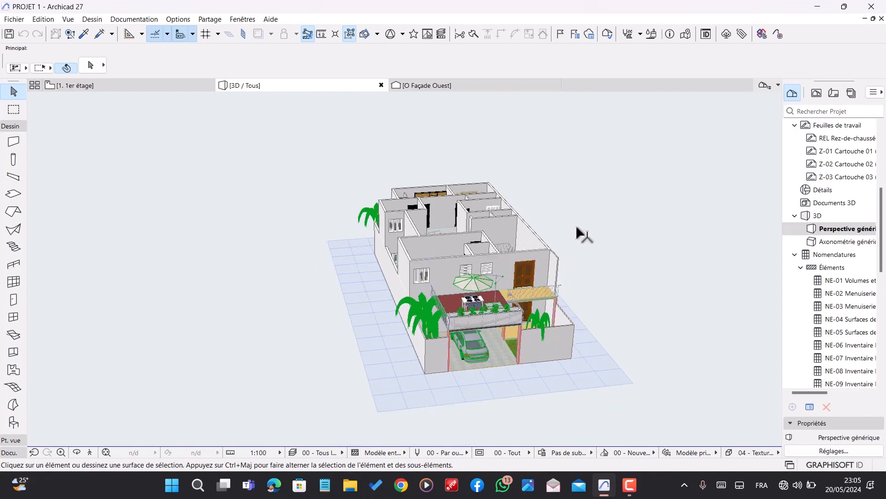
middle_click_drag(579, 263, 548, 292, "shift")
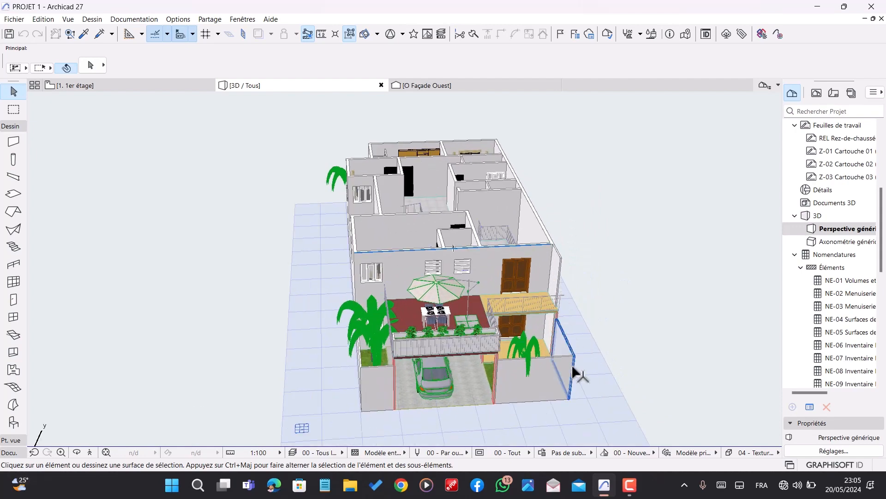
middle_click_drag(574, 372, 408, 324, "shift")
scroll(519, 312, "up", 4)
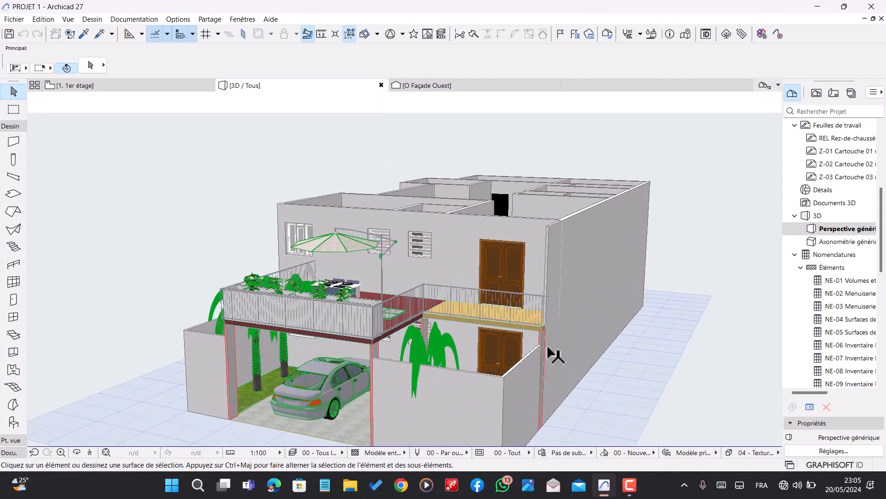
middle_click_drag(494, 370, 396, 321, "shift")
scroll(603, 352, "down", 3)
middle_click_drag(603, 352, 575, 341, "shift")
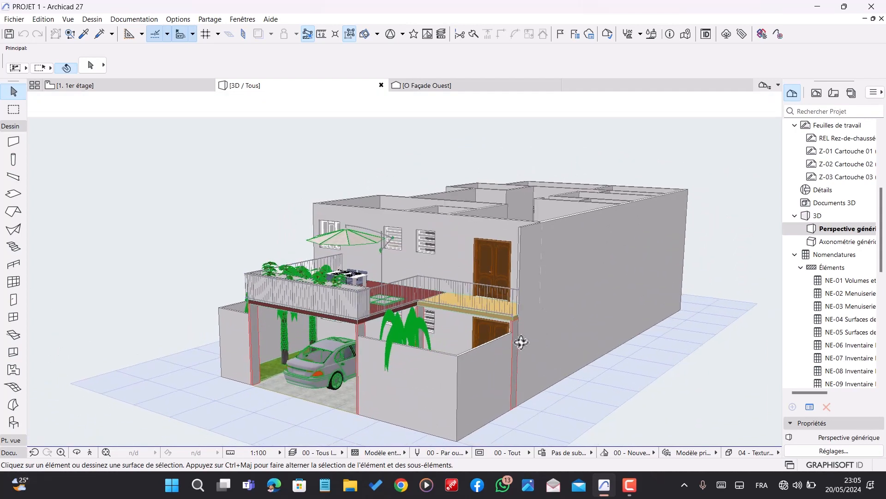
scroll(576, 341, "up", 3)
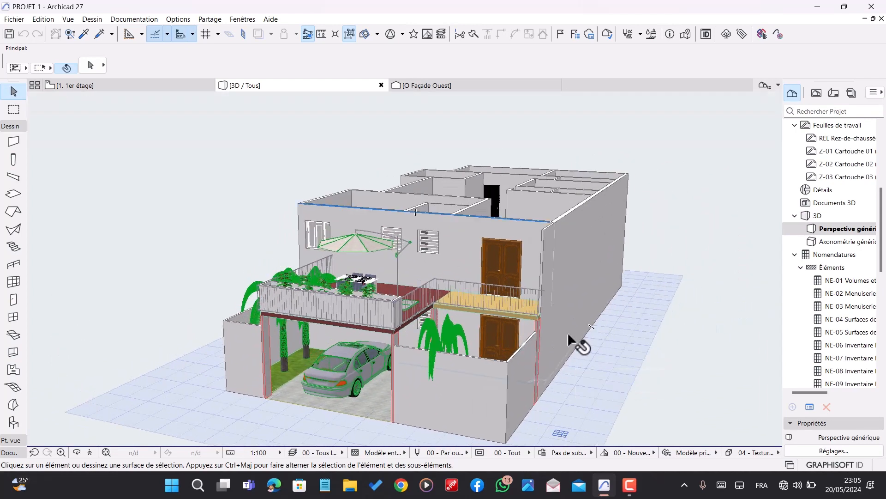
scroll(547, 333, "up", 2)
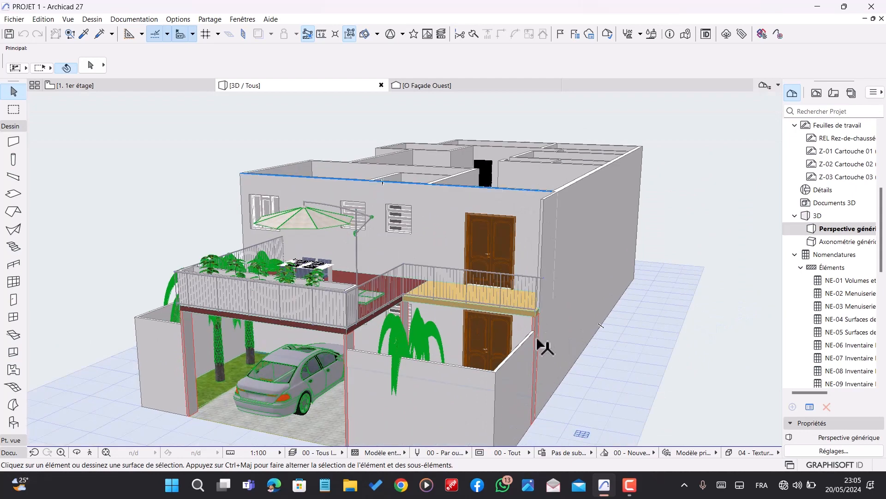
- Set the top link of the narrow exterior wall segment beside the entrance balcony to 1. 1er étage
left_click(545, 329)
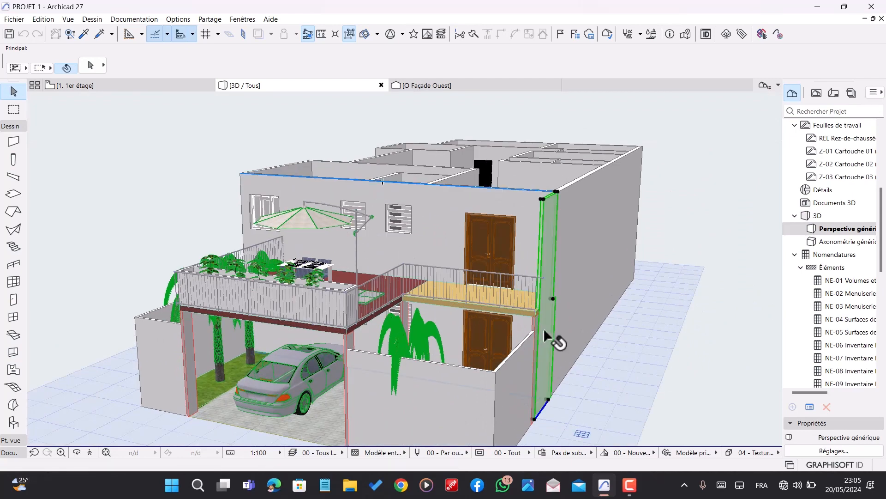
double_click(549, 298)
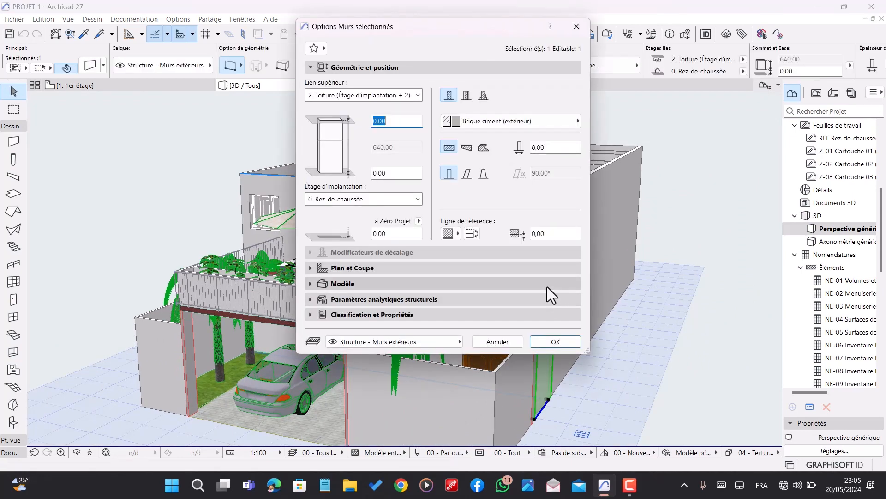
left_click(358, 96)
left_click(356, 119)
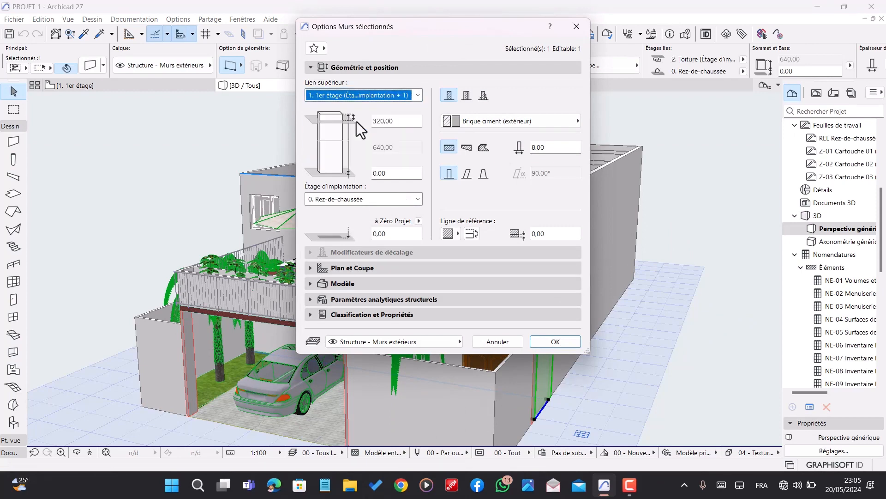
left_click(542, 344)
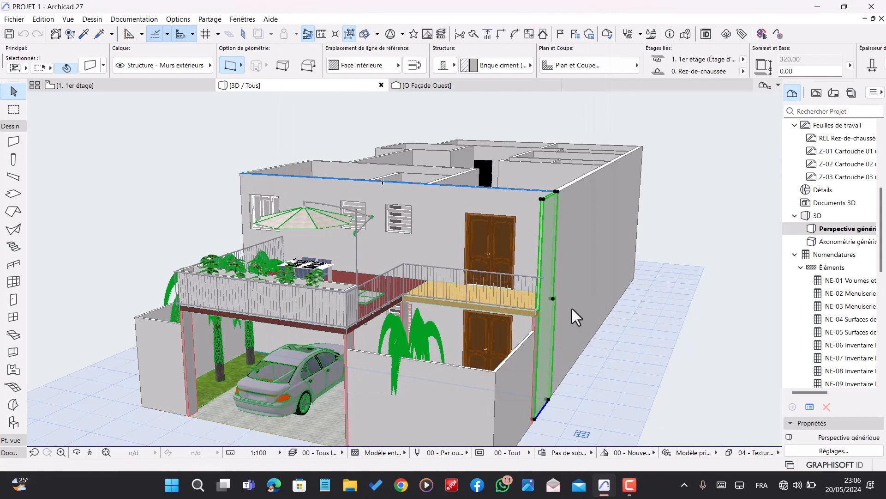
scroll(554, 303, "down", 1)
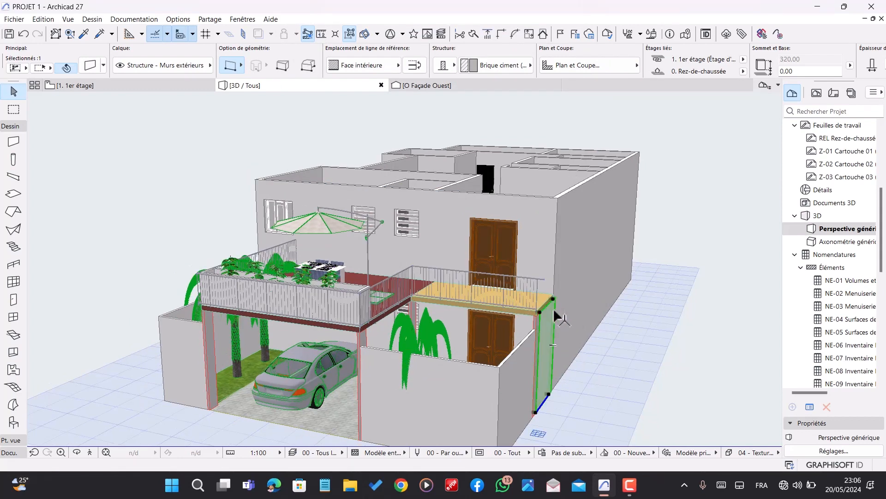
key("Escape")
- Override all surfaces of the thin column under the yellow balcony slab's outer corner with Enduit - Blanc nature
scroll(540, 344, "up", 5)
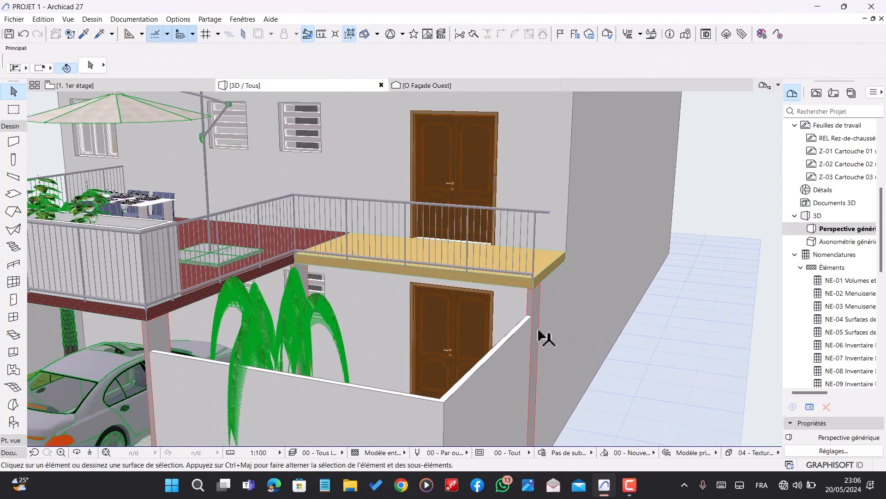
left_click(532, 303)
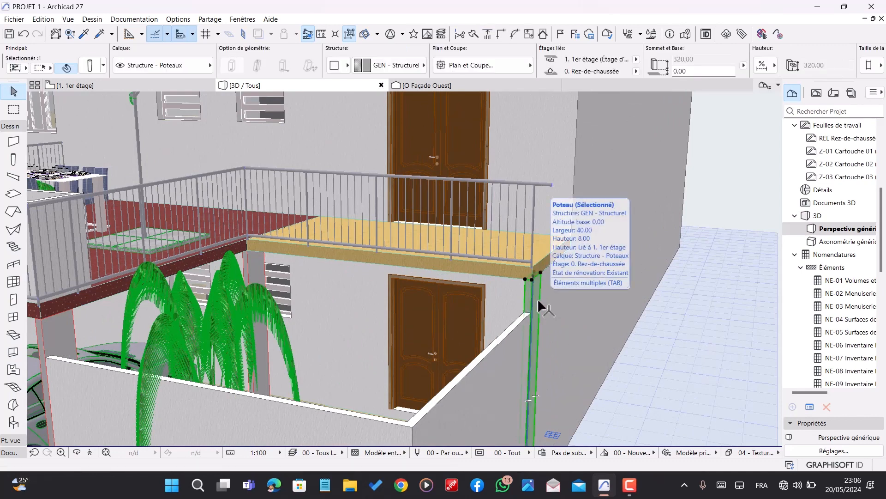
double_click(540, 306)
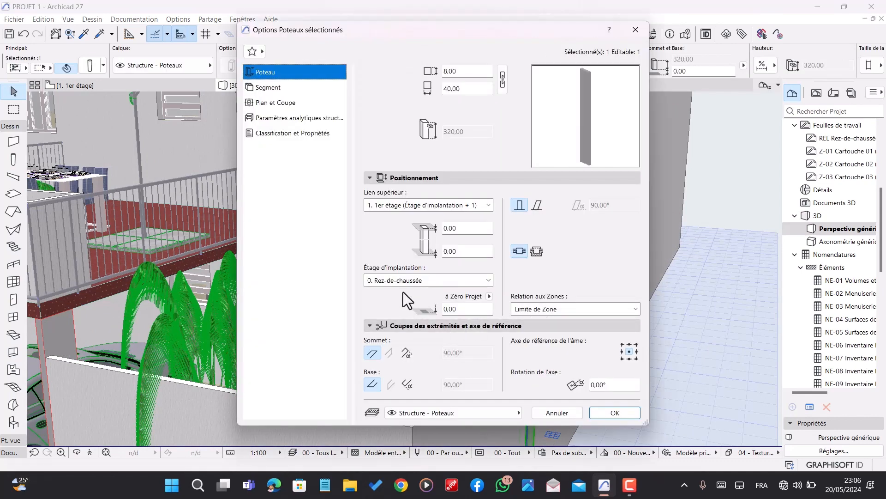
left_click(268, 88)
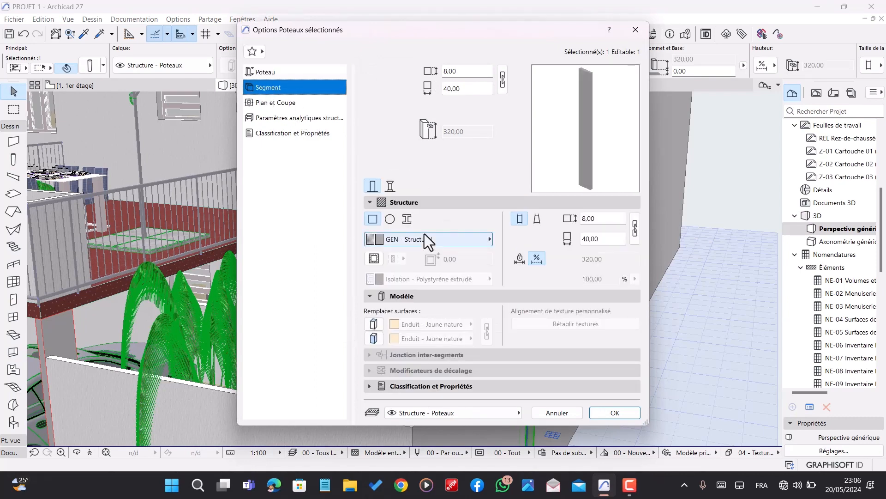
left_click(421, 239)
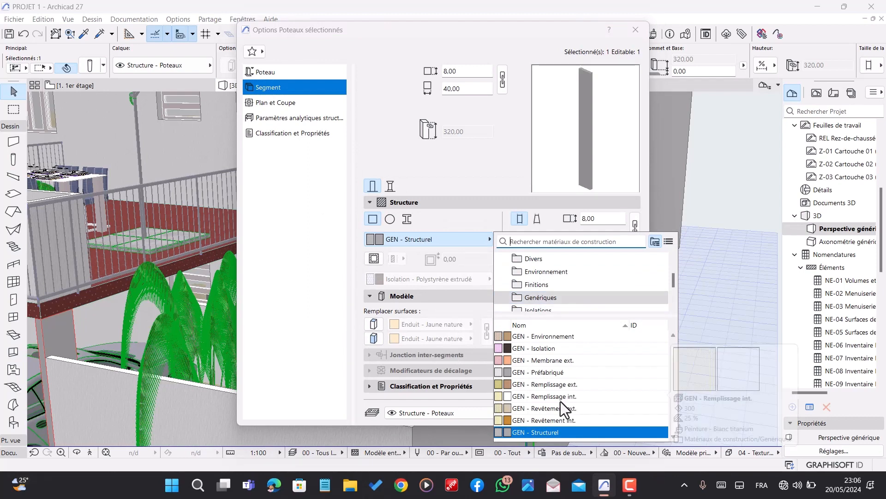
left_click(428, 320)
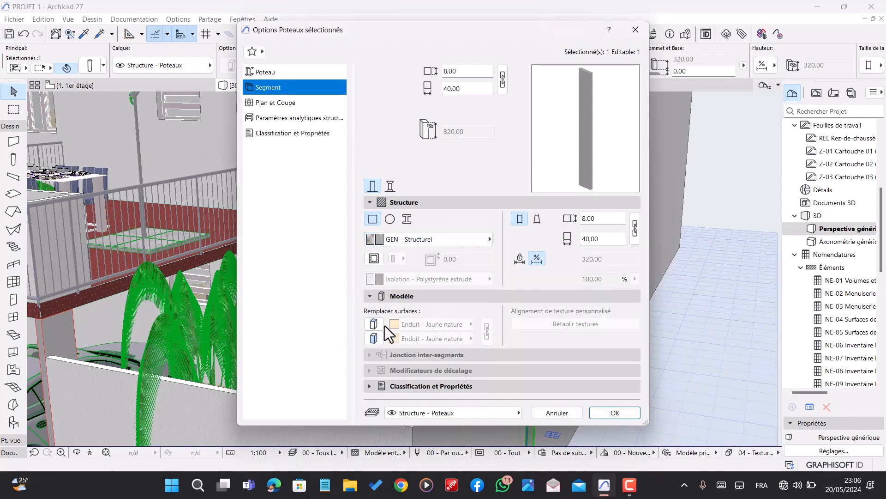
left_click(374, 323)
left_click(440, 328)
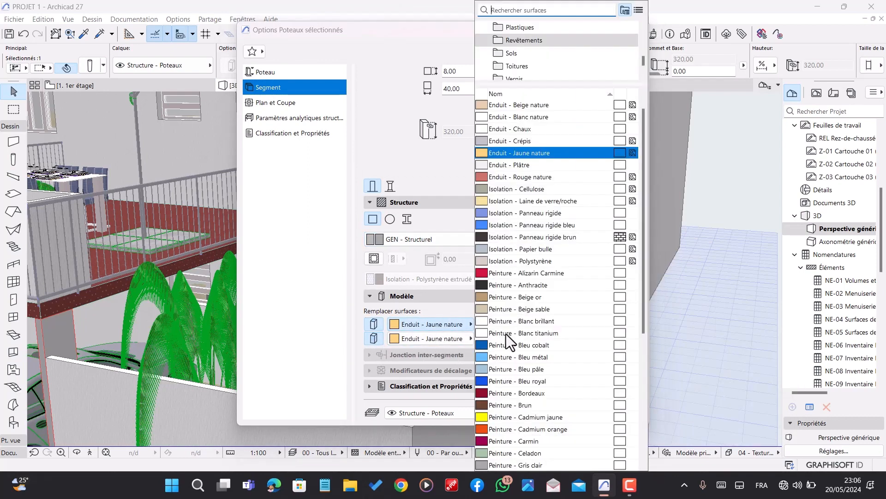
left_click(533, 119)
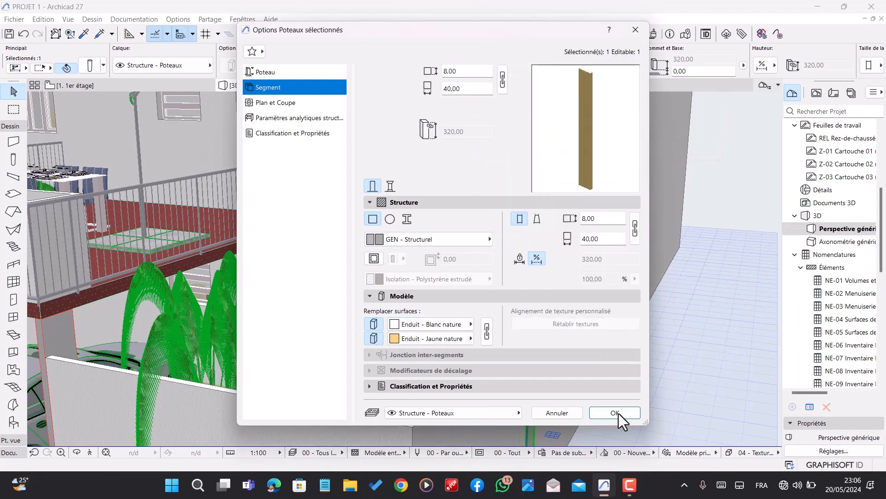
left_click(487, 331)
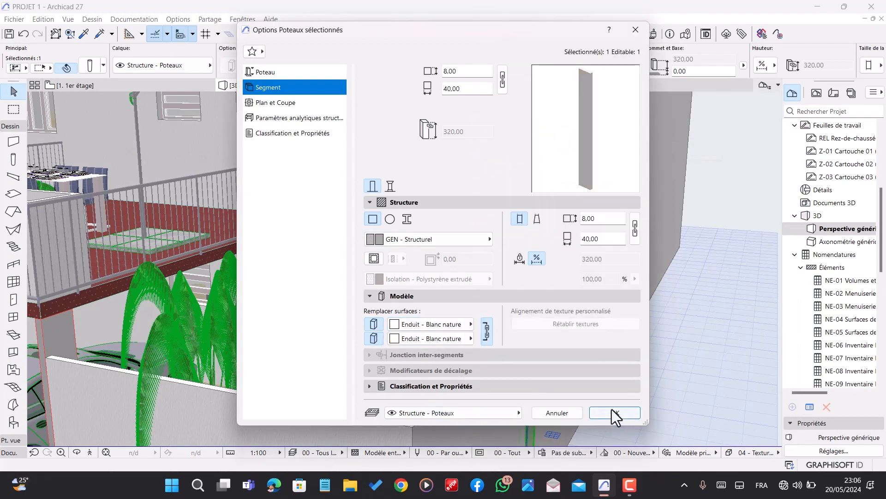
left_click(614, 413)
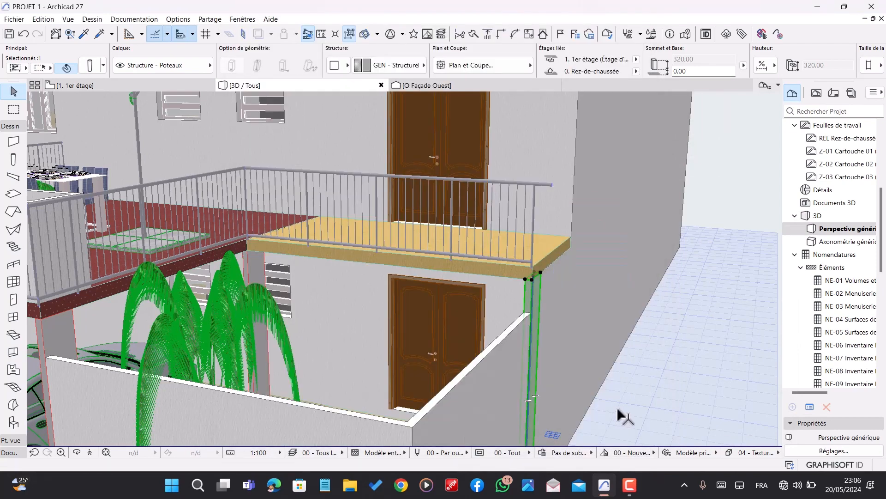
scroll(590, 324, "down", 2)
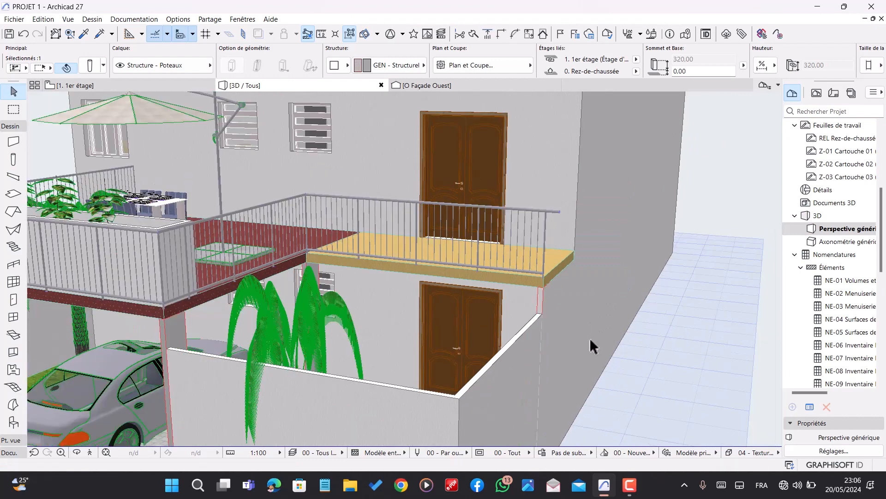
key("Escape")
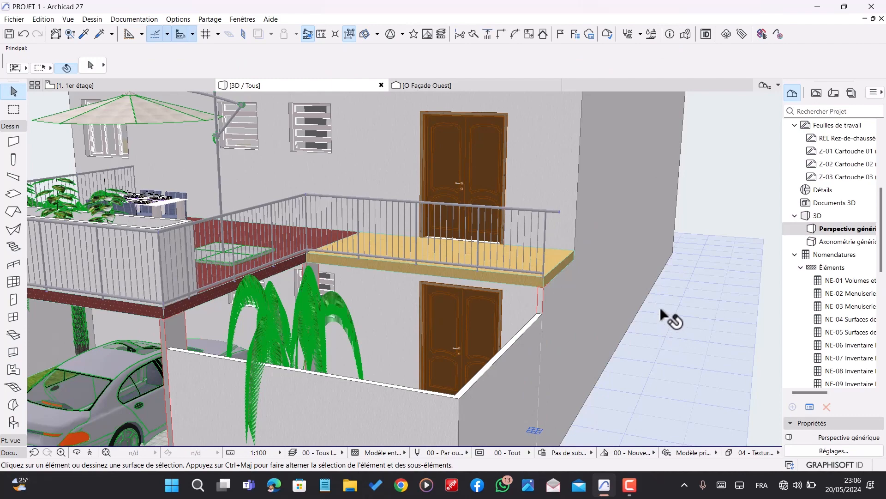
- Delete the railing running around the first-floor terrace and entrance balcony
scroll(665, 314, "down", 3)
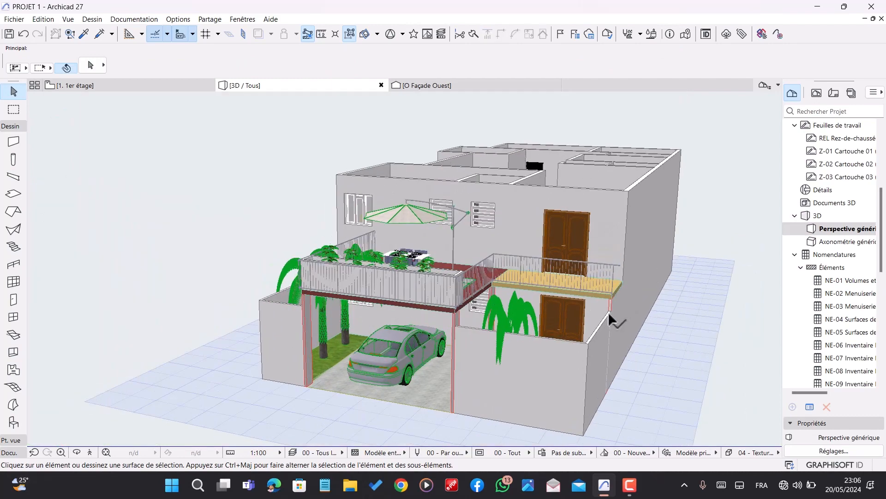
middle_click_drag(421, 350, 498, 354, "shift")
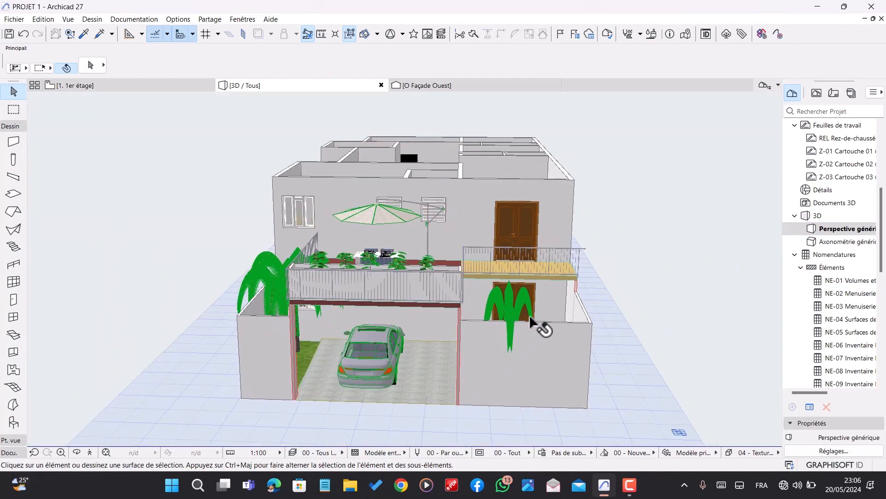
scroll(536, 297, "up", 1)
scroll(550, 283, "down", 1)
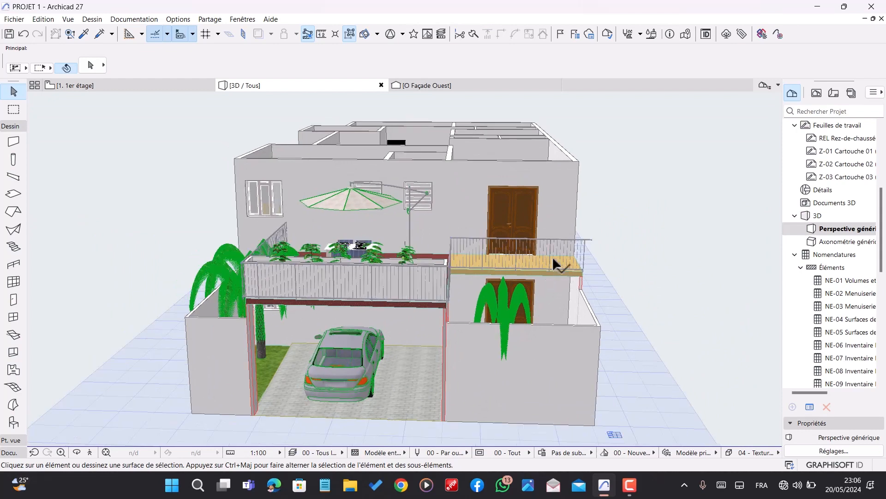
left_click(539, 250)
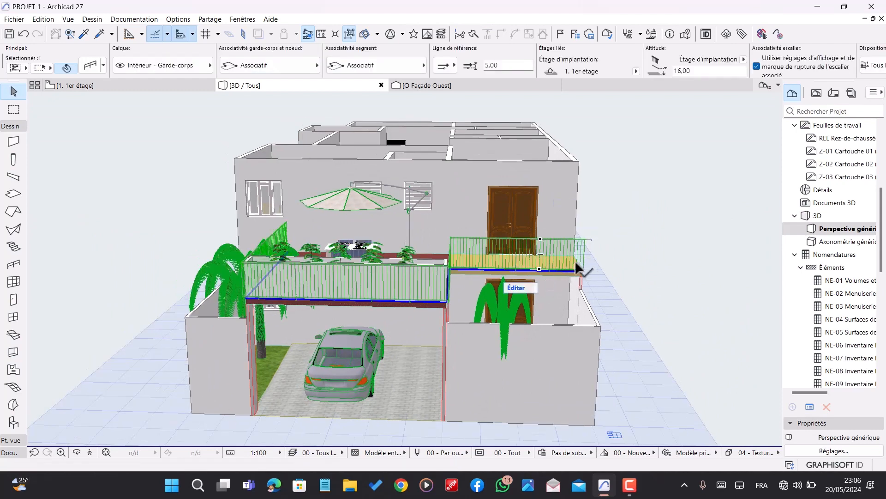
key("Delete")
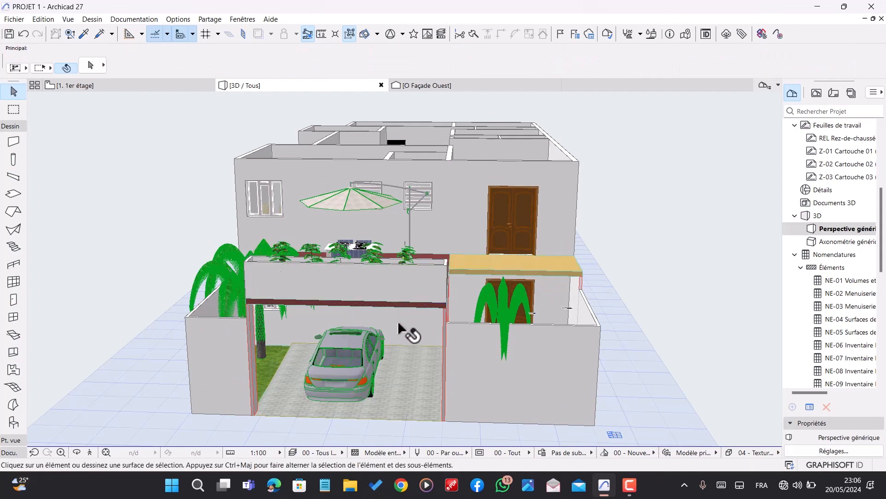
- Delete the terrace planter's front wall, grass fill and rear wall above the carport
left_click_drag(406, 330, 364, 279)
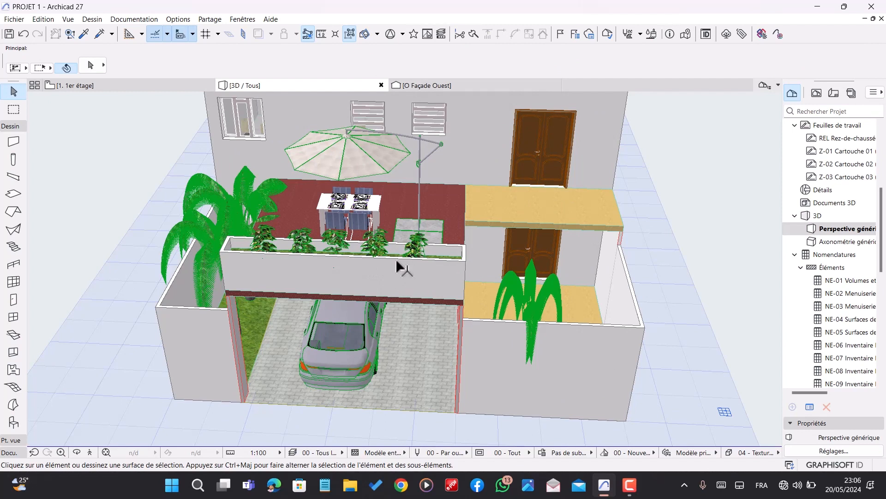
left_click(340, 255)
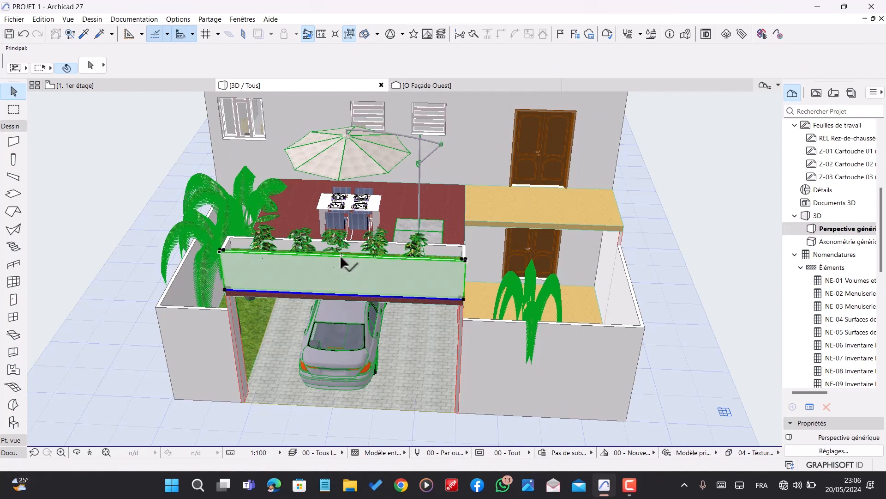
left_click(365, 260)
key("Delete")
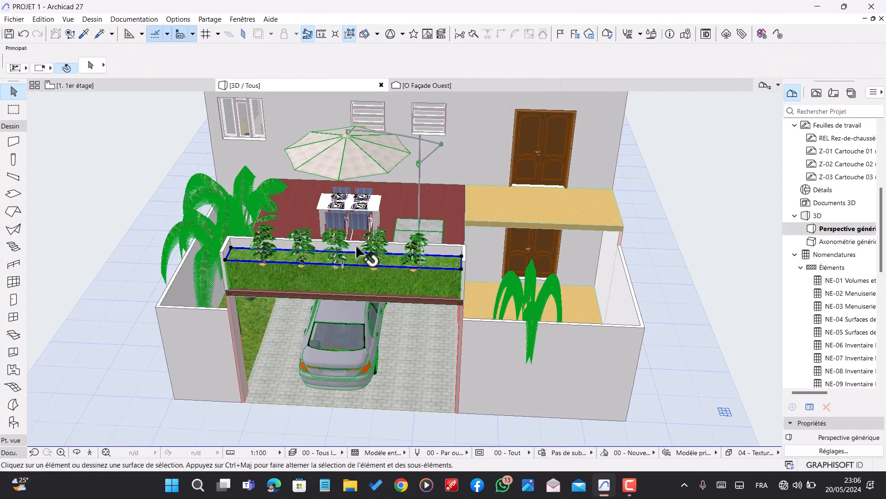
left_click(357, 244)
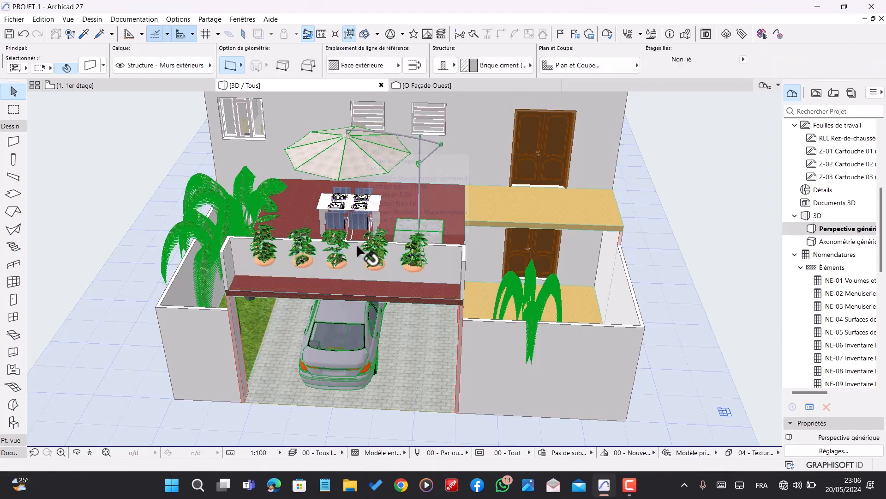
key("Delete")
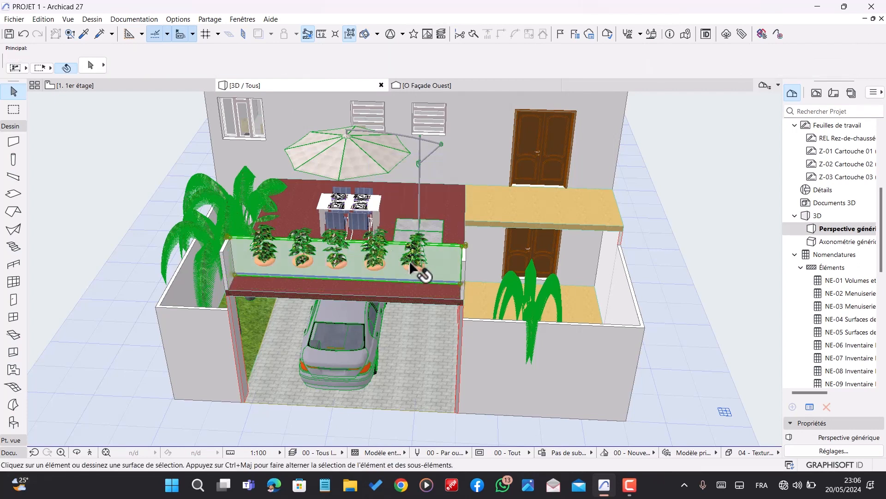
- Delete the five potted plants lined up along the front edge of the first-floor terrace
left_click(409, 261)
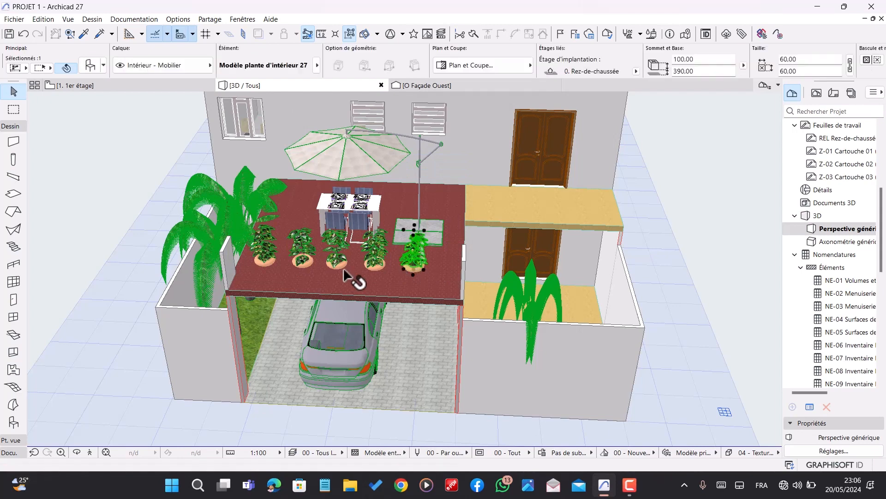
key("Delete")
left_click(373, 259)
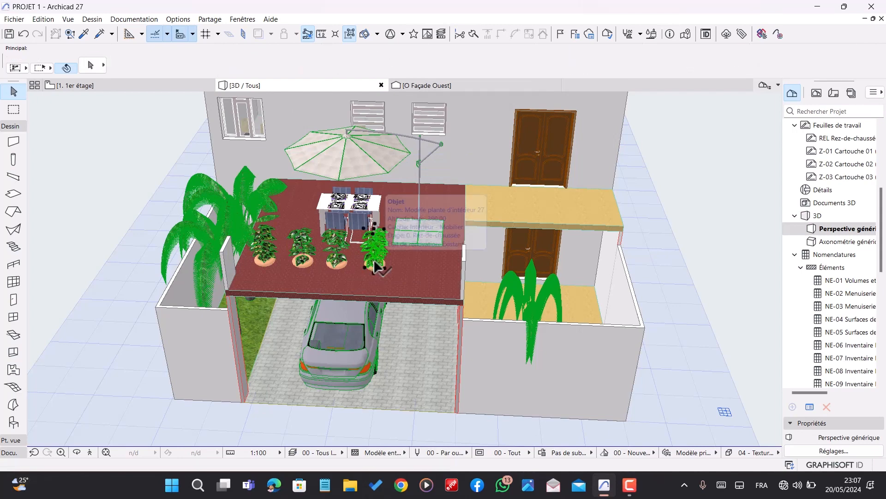
key("Delete")
left_click(339, 258)
key("Delete")
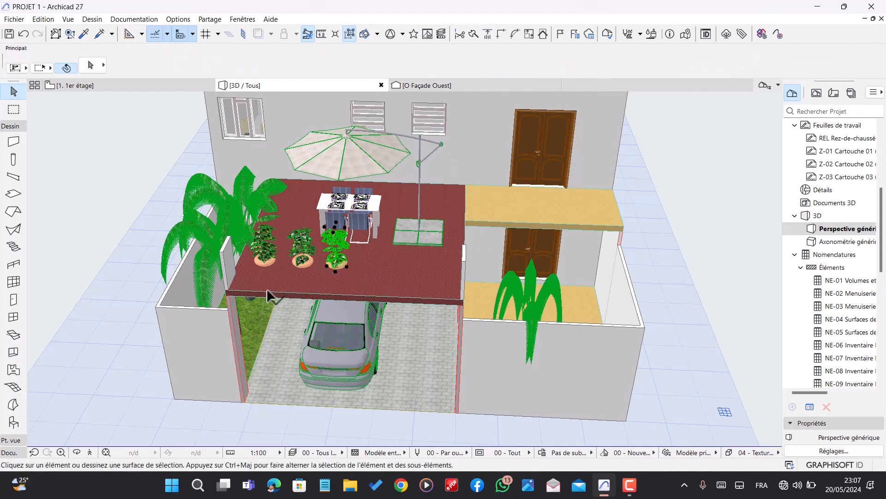
left_click(307, 266)
key("Delete")
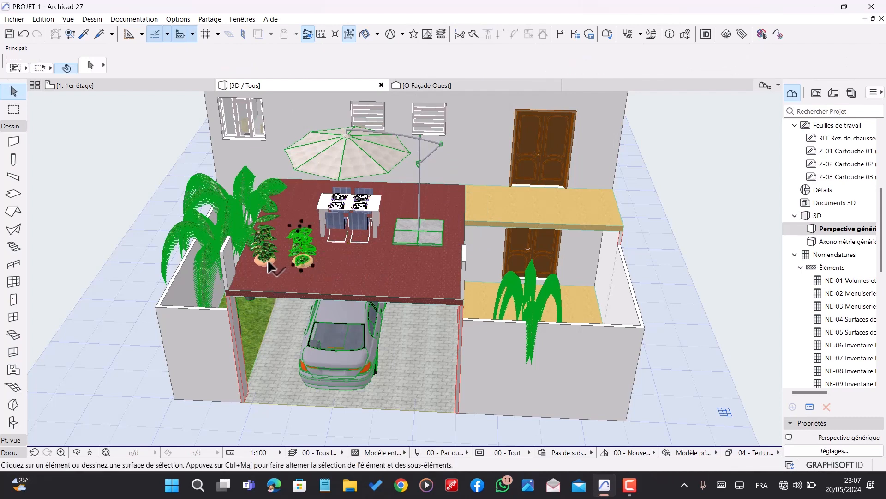
left_click(268, 259)
key("Delete")
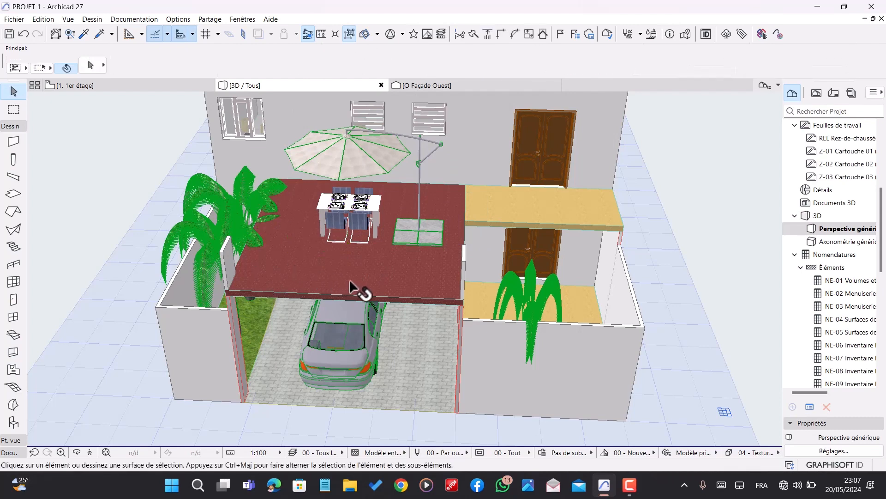
- Delete the two short leftover planter end walls at the front corners of the terrace above the carport
left_click(229, 254)
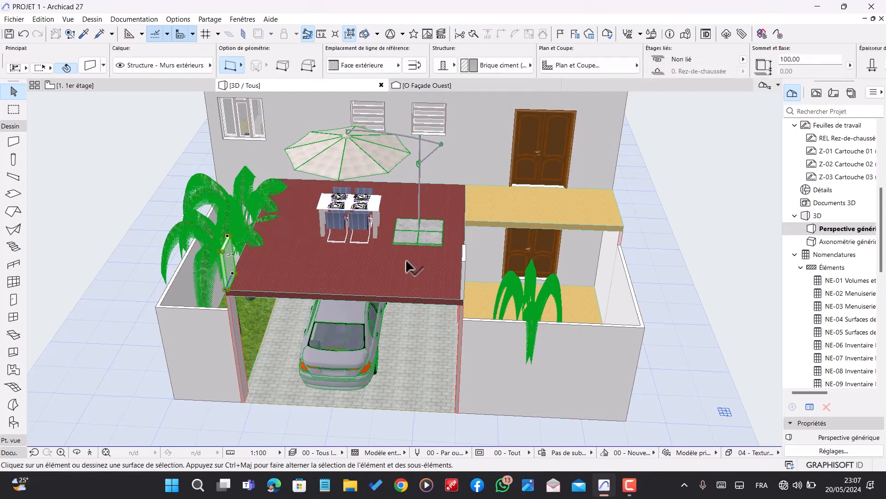
key("Delete")
left_click(463, 265)
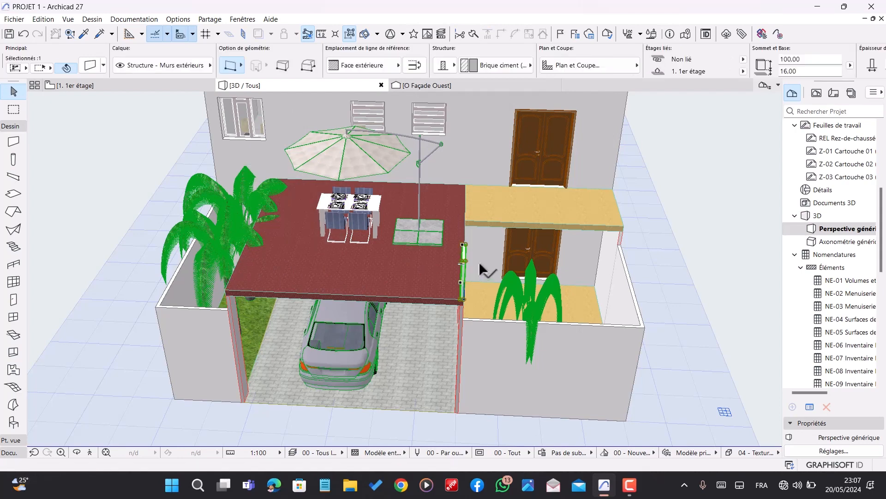
key("Delete")
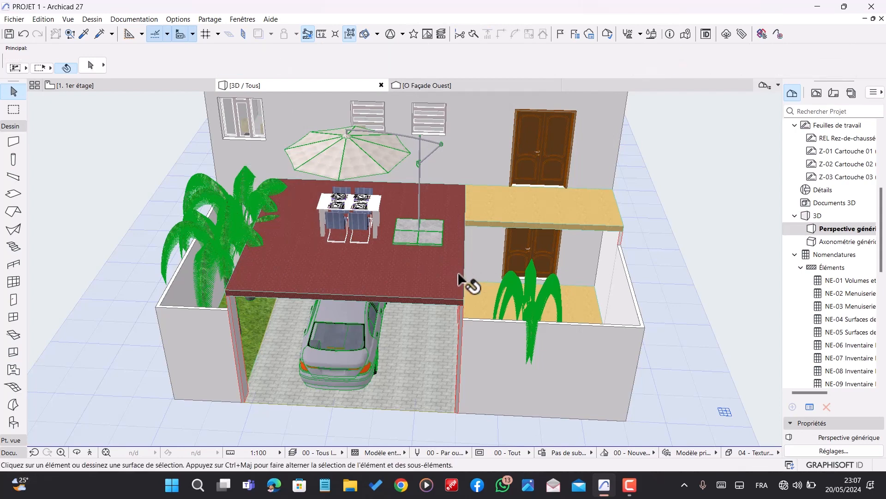
- Delete the parasol and its base from the terrace above the carport
left_click_drag(315, 321, 558, 288)
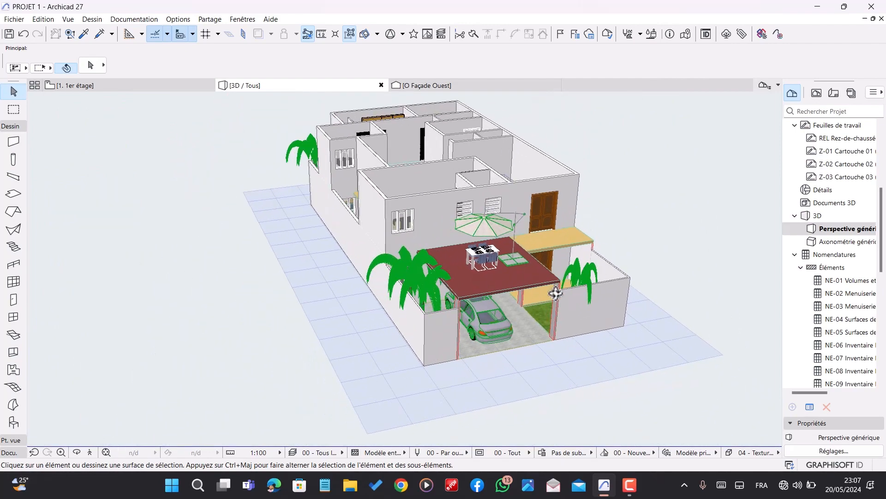
left_click(493, 231)
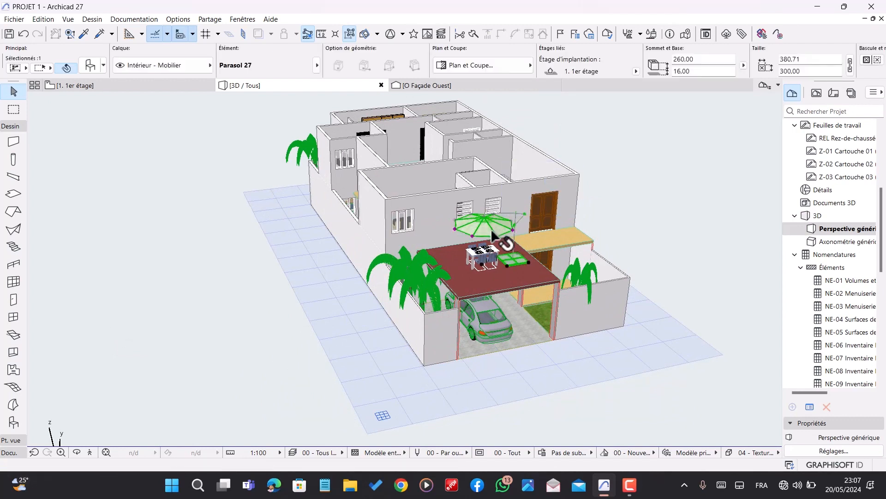
key("Delete")
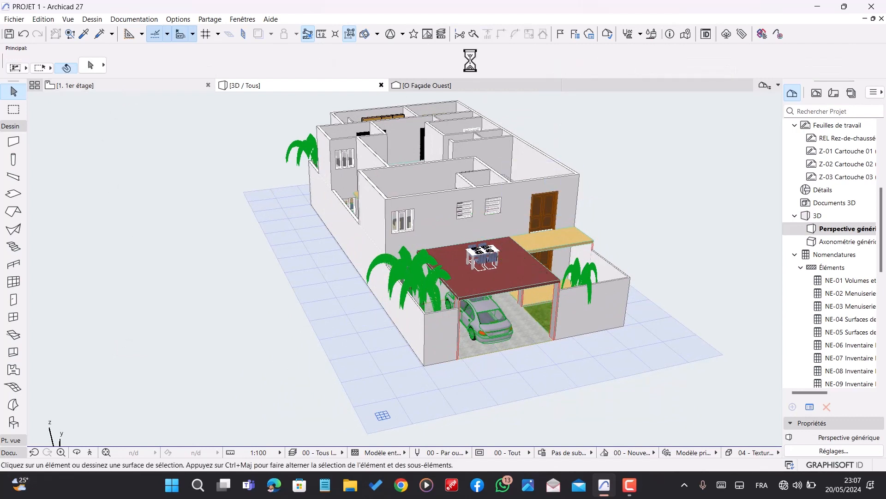
- On the 1. 1er étage plan, start a polygonal slab at the upper-right exterior corner and trace it to the projecting left bedroom's upper-left corner
mouse_move(133, 84)
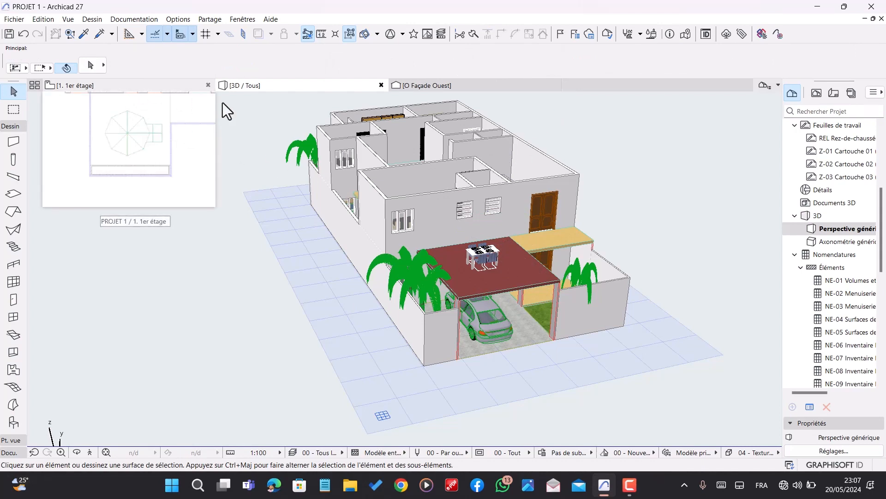
left_click(78, 109)
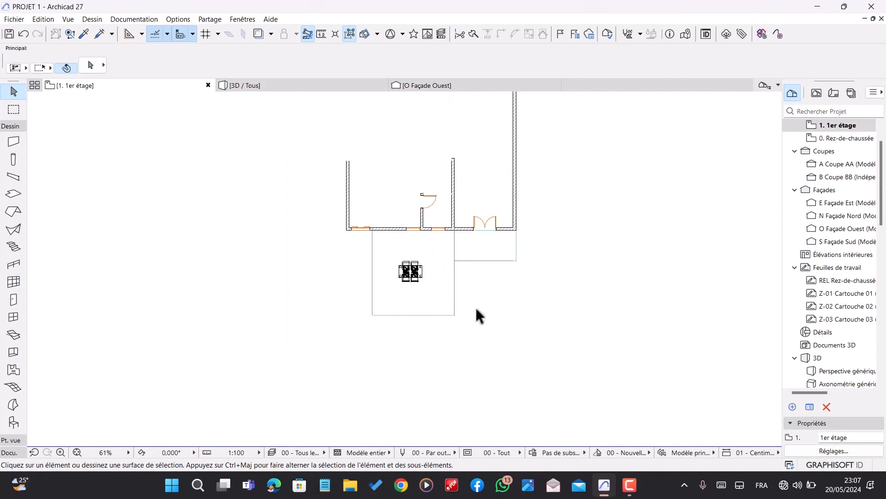
scroll(457, 322, "down", 4)
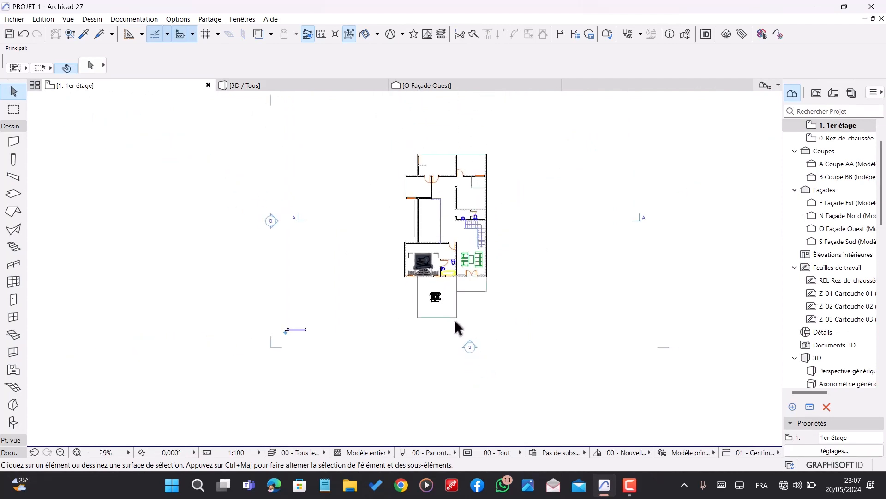
scroll(448, 247, "up", 3)
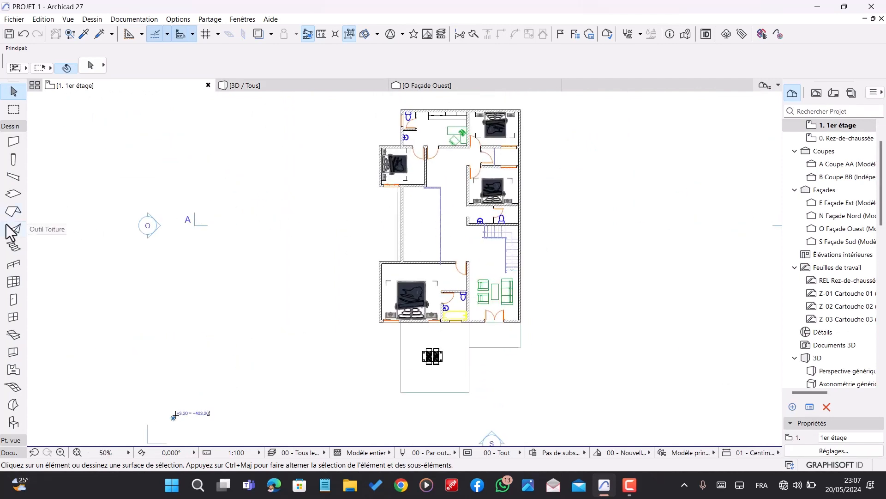
left_click(13, 196)
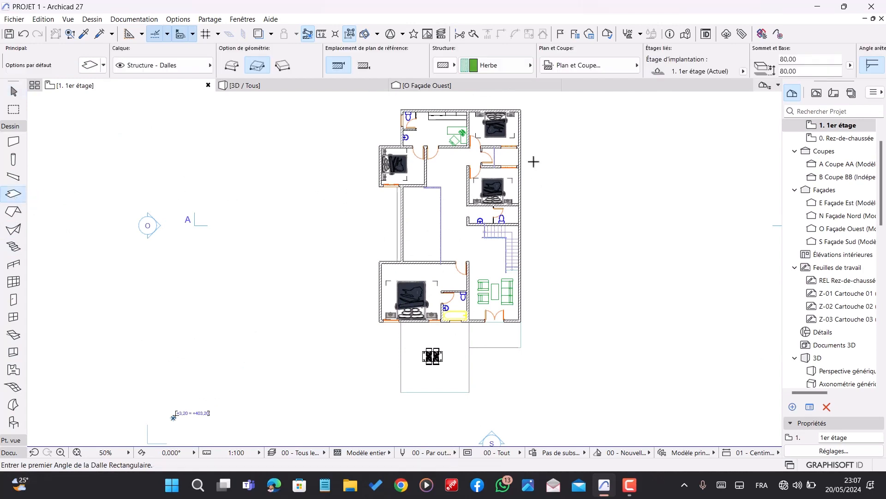
scroll(486, 164, "down", 2)
scroll(486, 164, "up", 5)
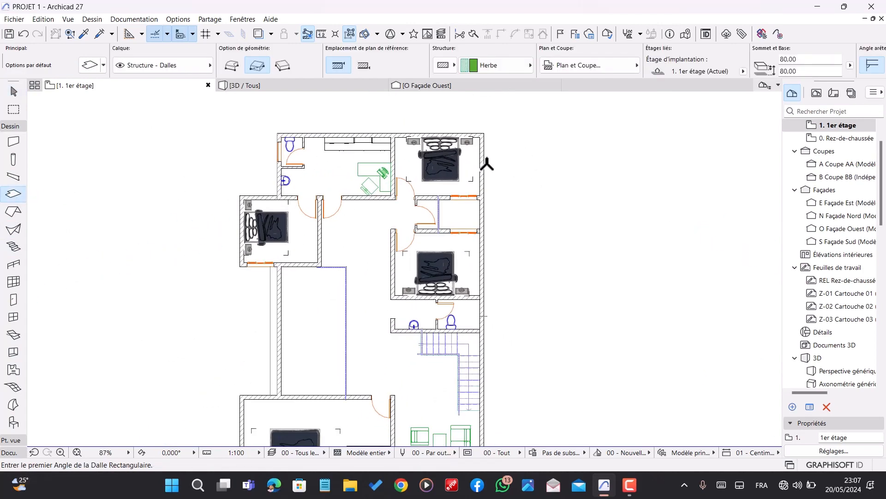
left_click(229, 66)
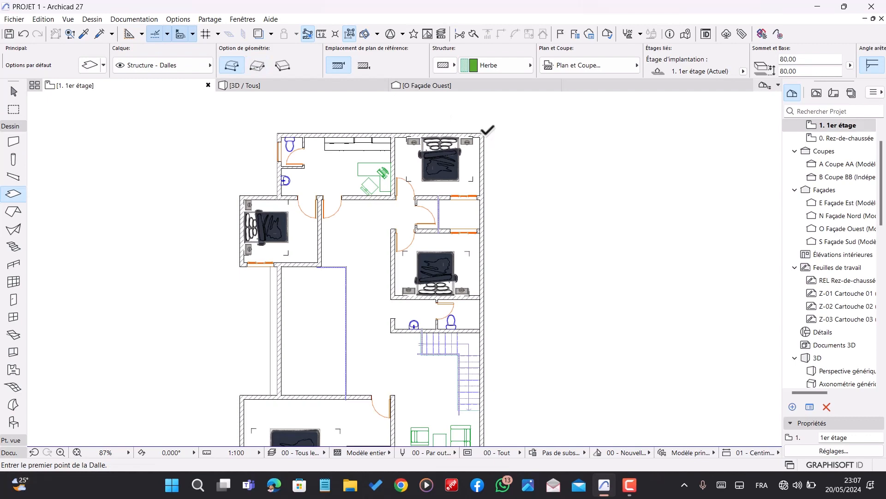
scroll(484, 133, "up", 2)
left_click(483, 133)
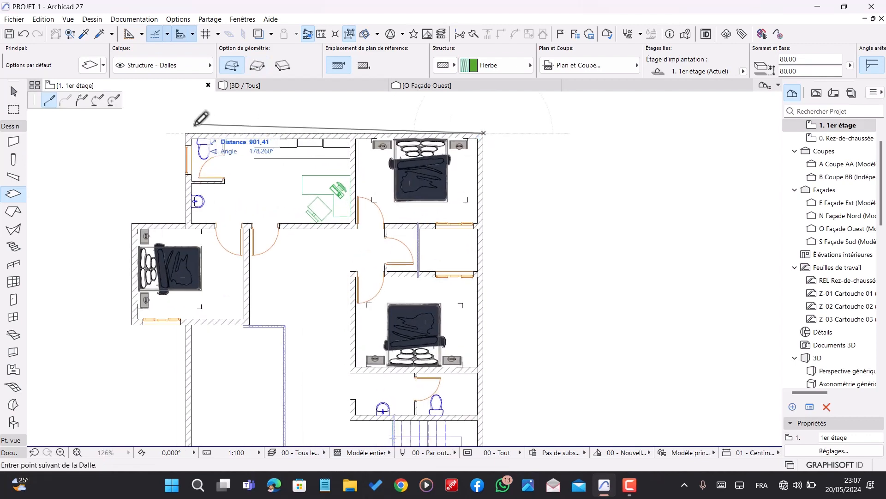
left_click(186, 133)
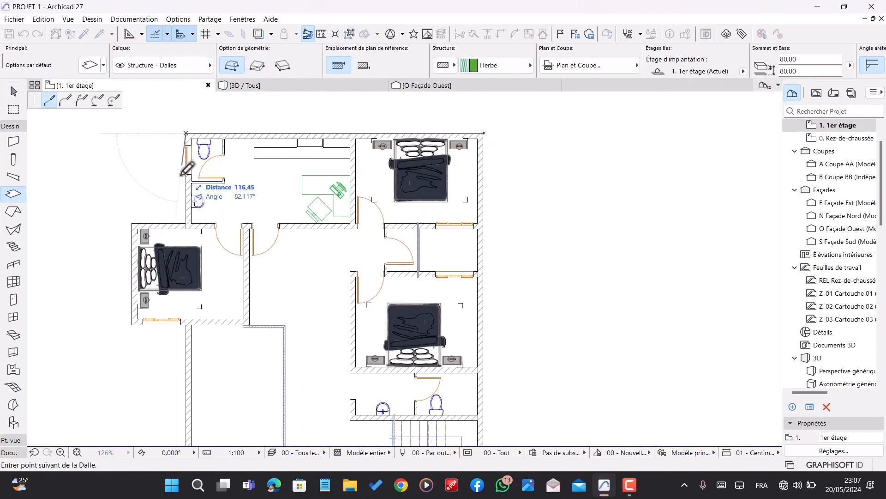
left_click(187, 224)
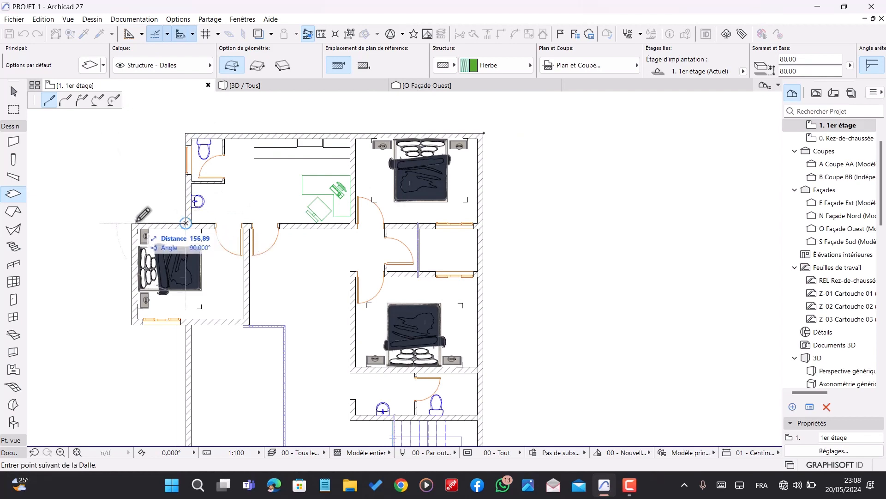
left_click(133, 223)
- Continue the slab outline around the projecting left bedroom and along the inner face of the patio wall to the front bedroom's upper-left outer corner
scroll(167, 194, "down", 4)
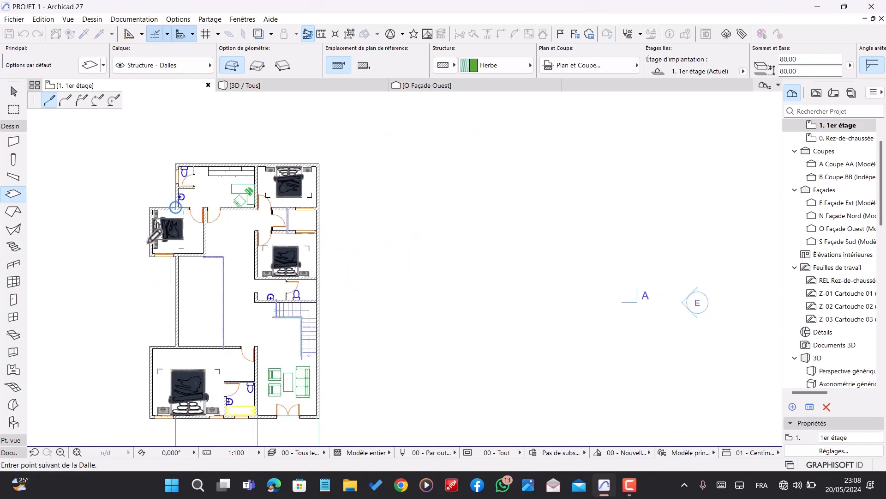
scroll(150, 241, "up", 3)
left_click(152, 265)
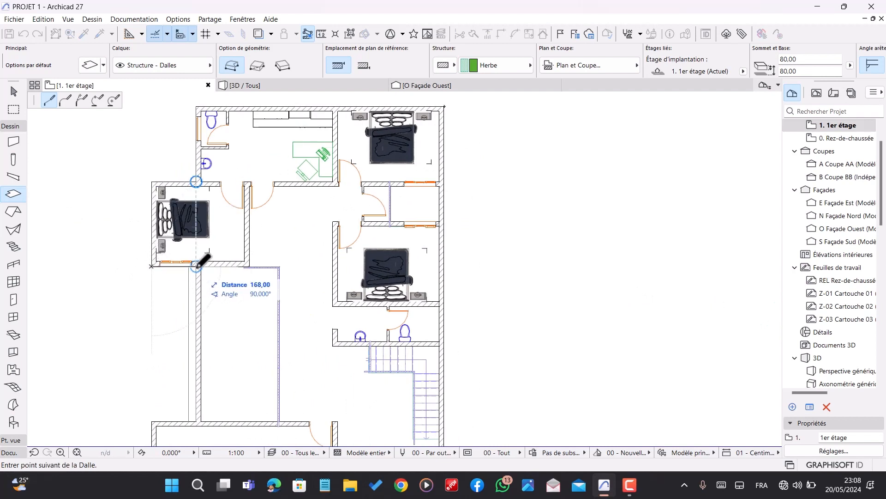
scroll(196, 266, "down", 3)
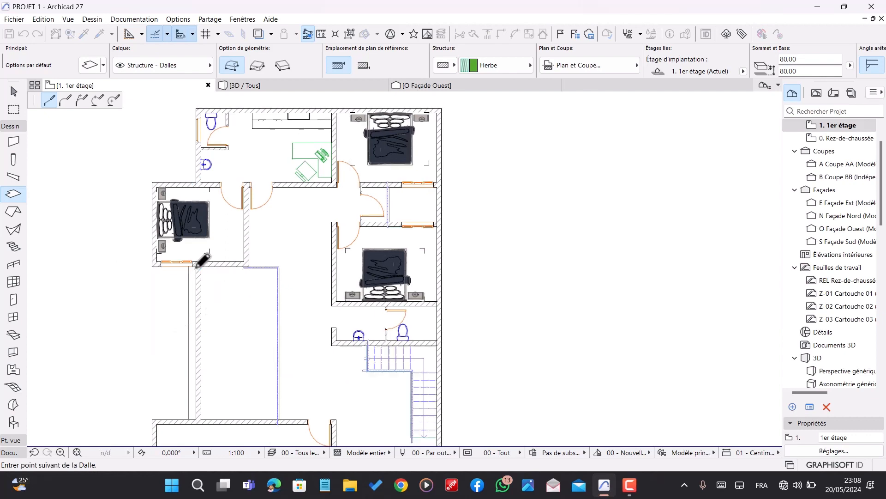
scroll(194, 340, "up", 4)
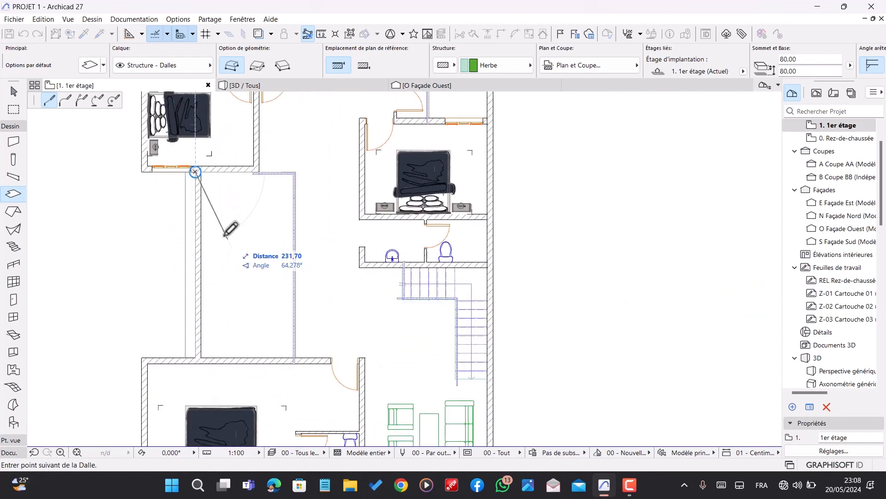
scroll(213, 229, "up", 3)
scroll(187, 132, "up", 3)
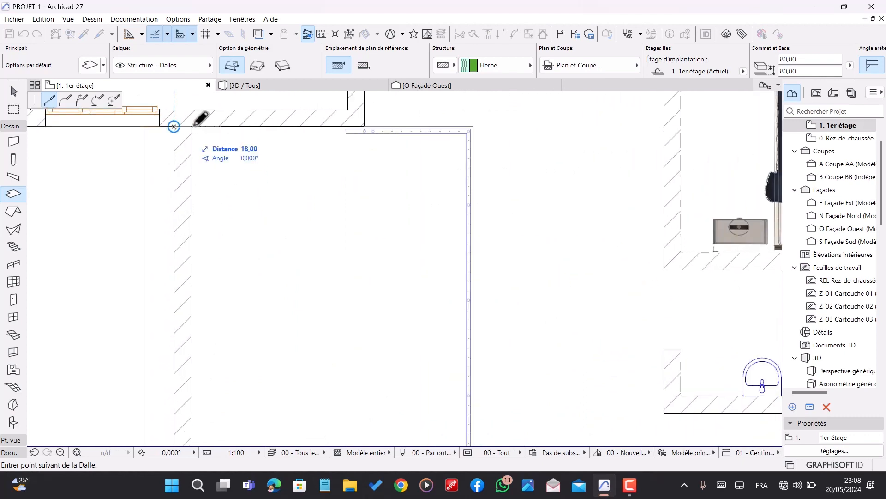
left_click(174, 126)
scroll(176, 122, "down", 5)
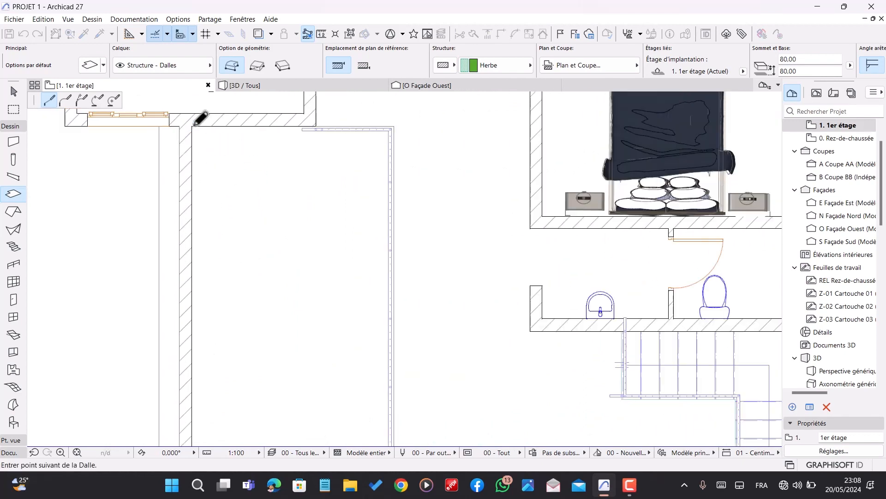
scroll(211, 380, "up", 3)
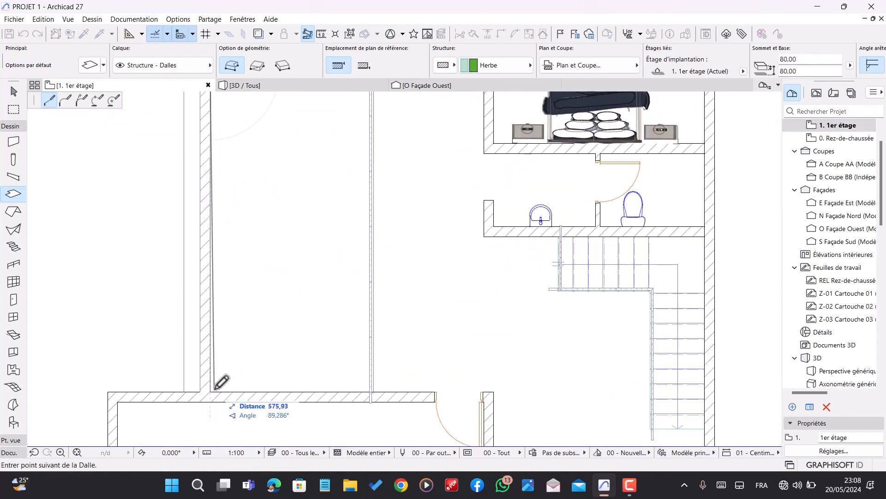
left_click(108, 391)
- Continue the slab outline down the front bedroom's left side to its lower-left outer corner, and along the front wall to the lower-right corner
scroll(237, 303, "down", 4)
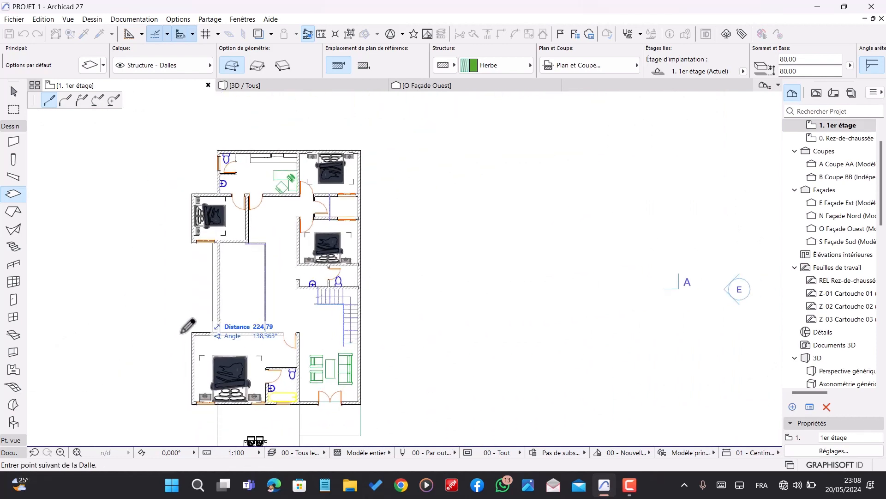
scroll(199, 401, "up", 6)
scroll(213, 372, "up", 1)
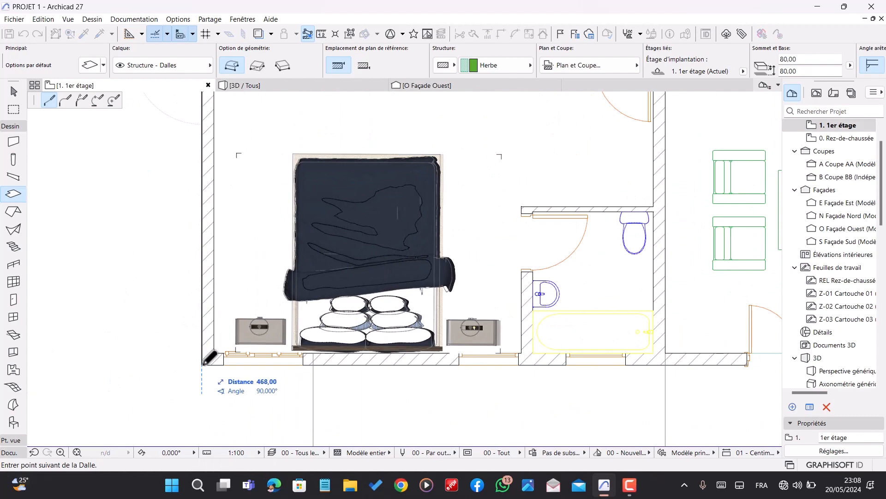
scroll(134, 369, "down", 4)
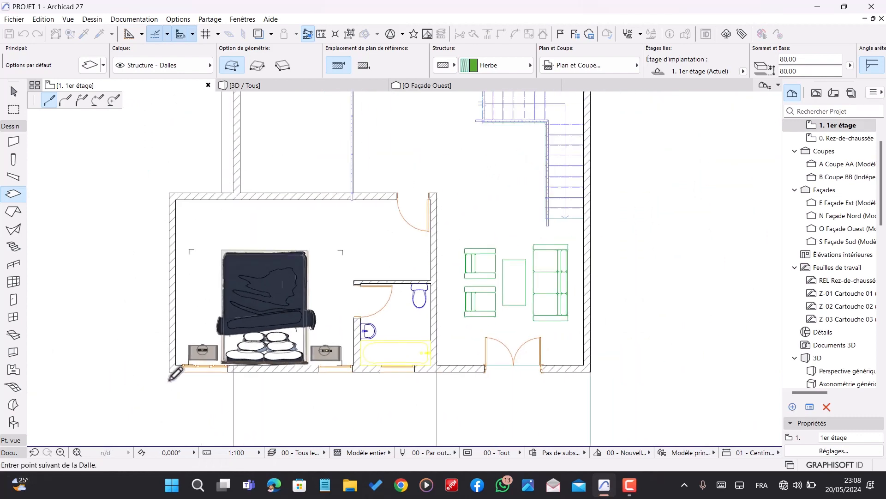
scroll(416, 380, "up", 2)
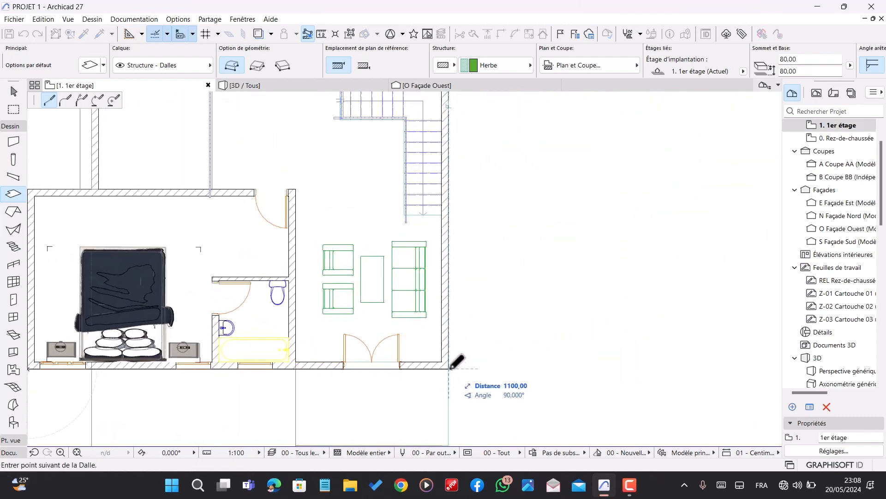
scroll(416, 401, "down", 2)
scroll(406, 402, "down", 3)
scroll(460, 101, "up", 3)
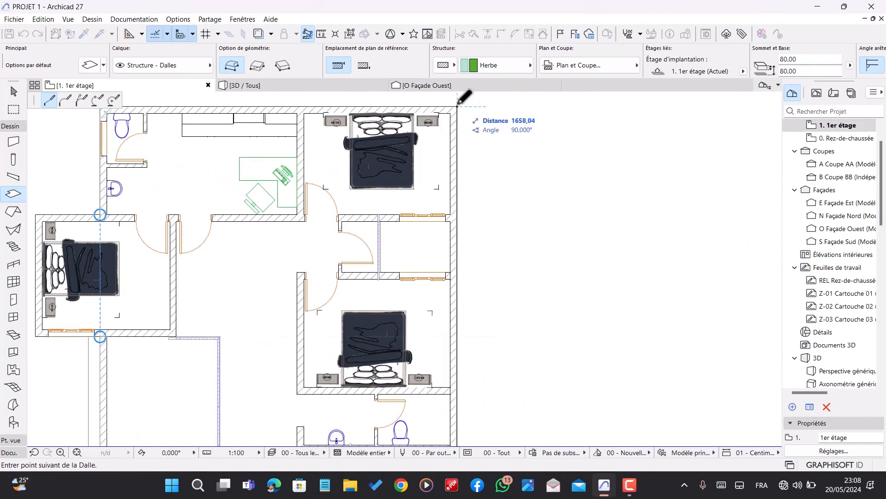
- Trace the slab outline up the right exterior wall and close it at its starting point on the upper-right exterior corner
left_click(458, 106)
scroll(490, 194, "down", 2)
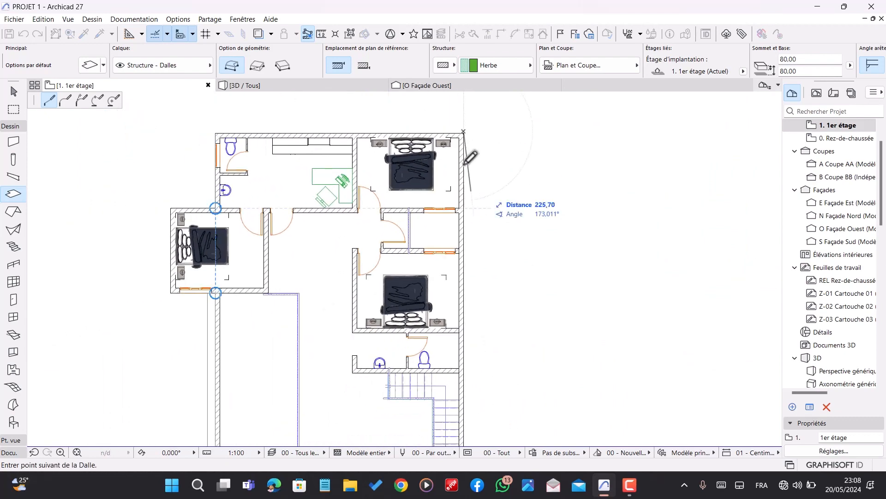
scroll(466, 163, "up", 5)
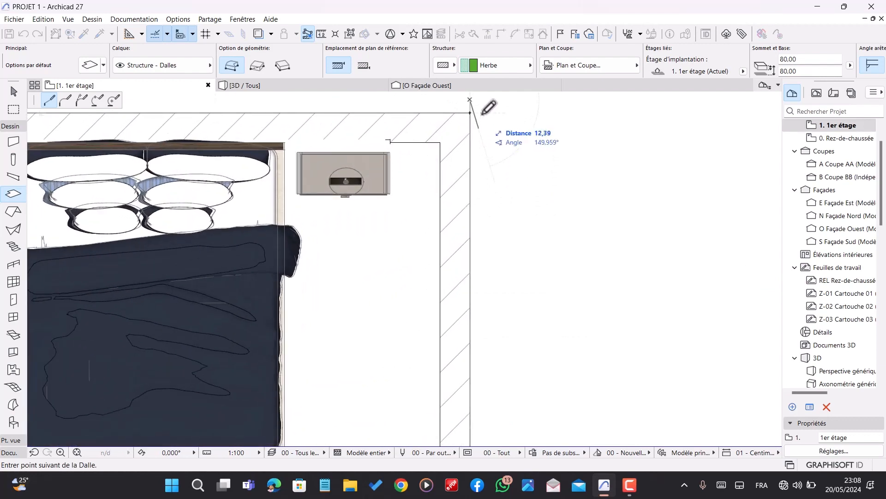
left_click(470, 113)
scroll(470, 120, "down", 2)
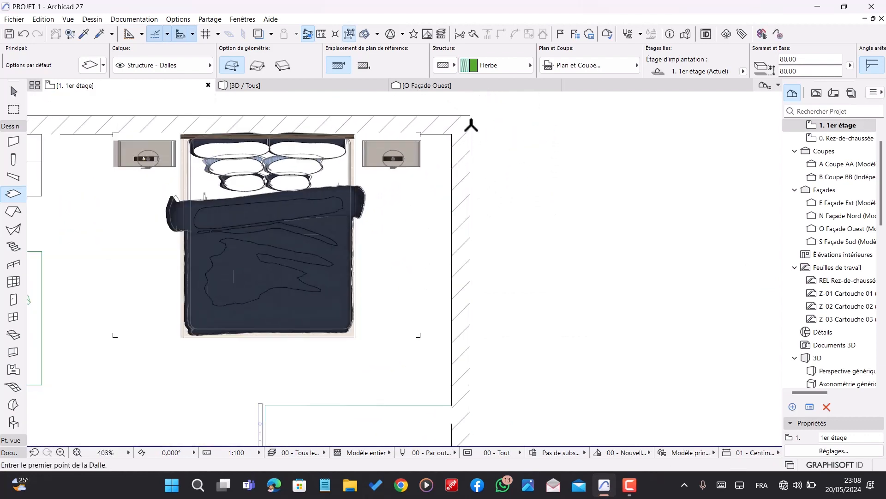
scroll(474, 134, "down", 5)
key("Escape")
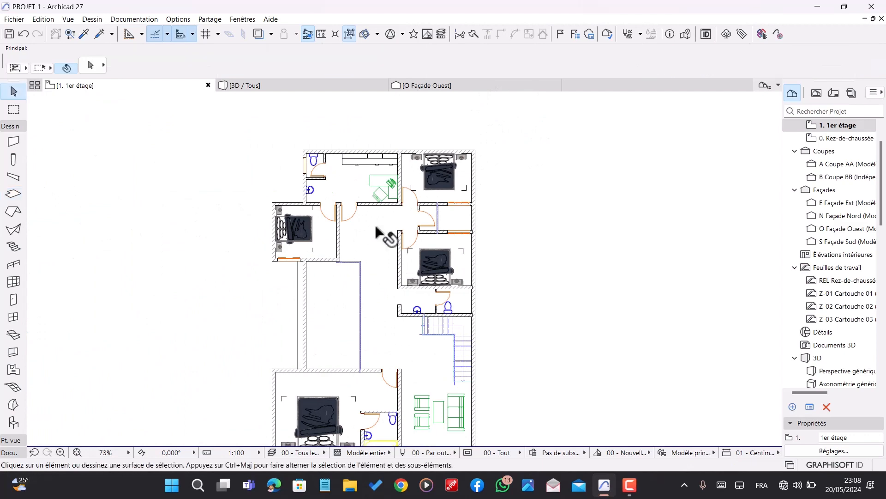
- In the new slab's settings, set its home storey to 2. Toiture, with both the thickness and the storey offset at 16
left_click(376, 229)
scroll(480, 267, "down", 2)
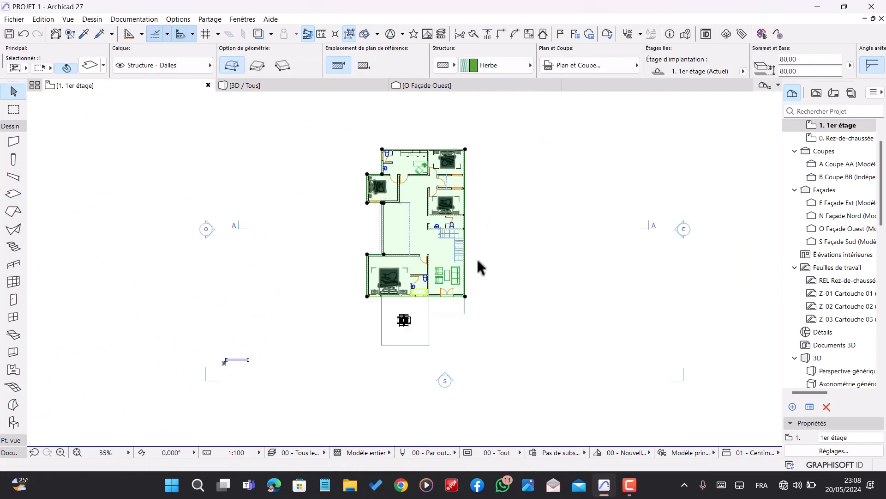
scroll(443, 251, "up", 2)
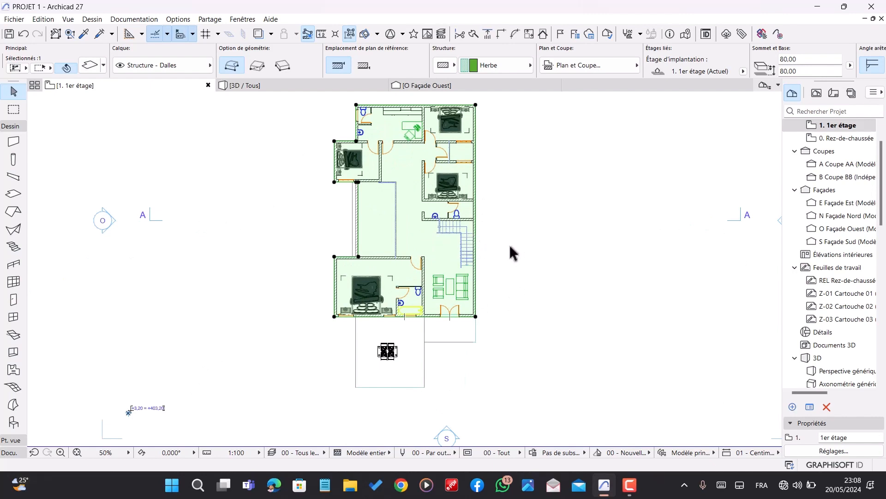
double_click(367, 244)
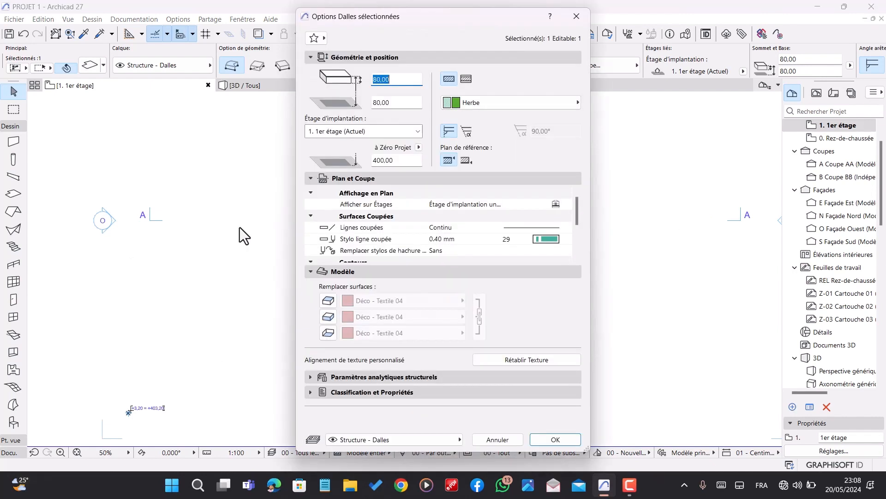
left_click(358, 131)
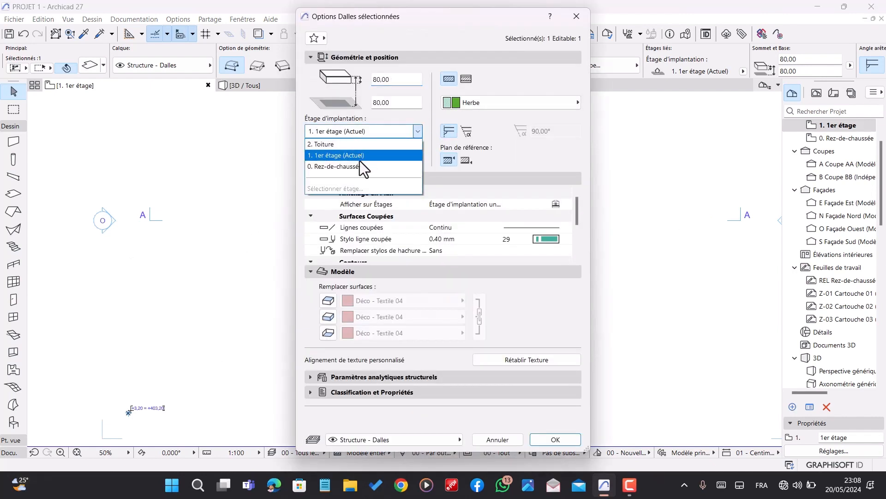
left_click(331, 145)
left_click(403, 80)
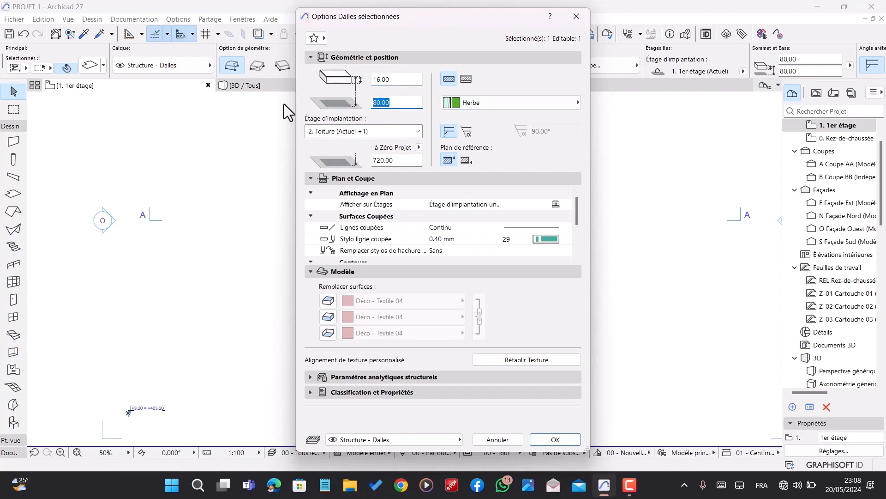
type("16")
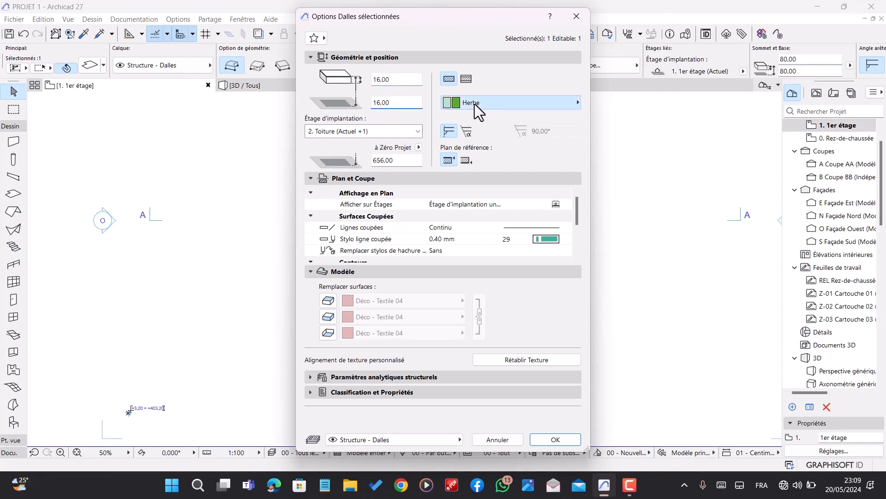
left_click(475, 104)
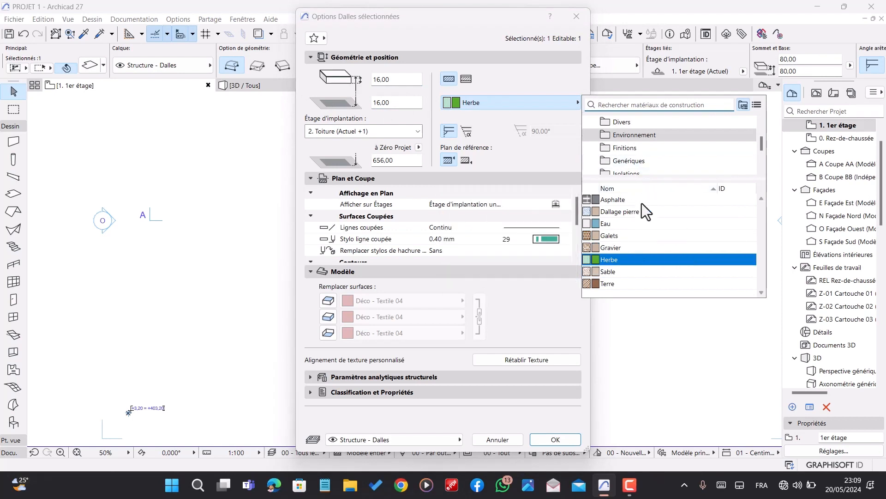
scroll(649, 139, "down", 2)
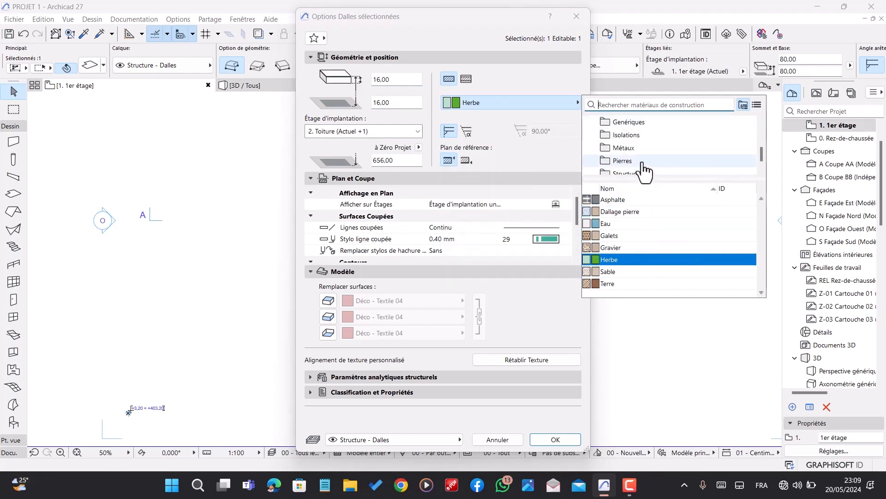
left_click(646, 122)
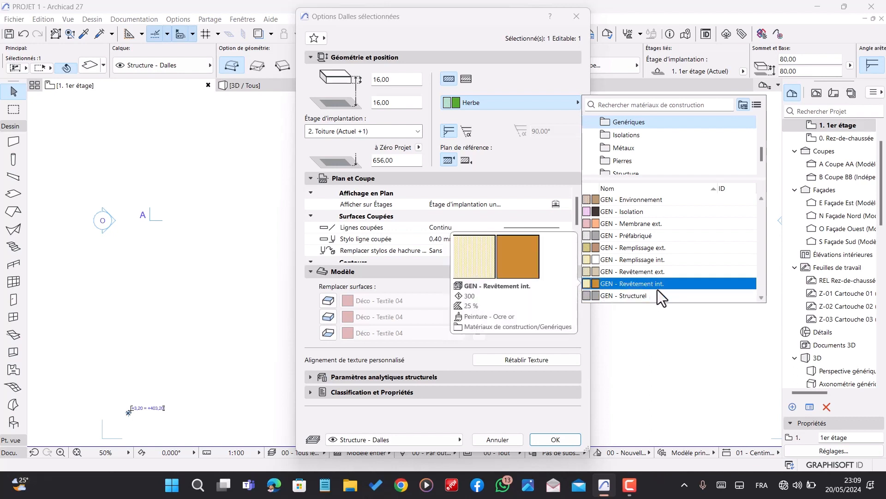
left_click(469, 83)
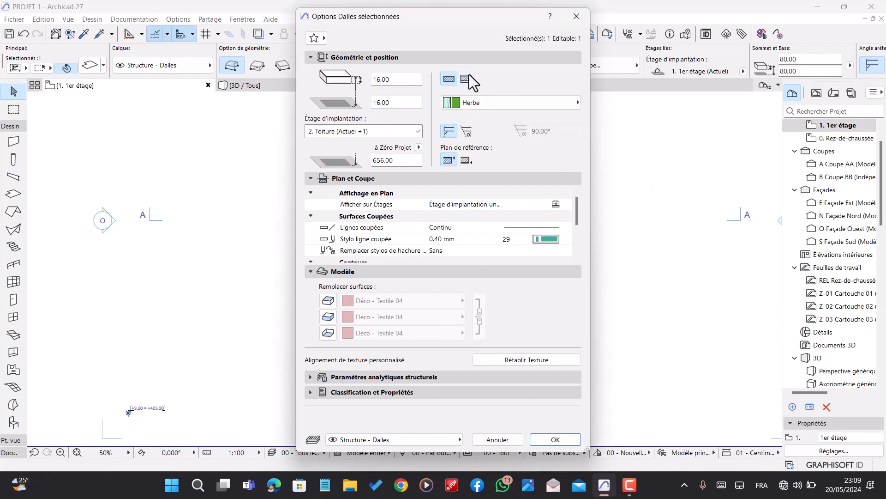
- Apply the composite structure 0.2 - Dalle / Toit générique to the slab and check the resulting roof in the 3D view
left_click(470, 82)
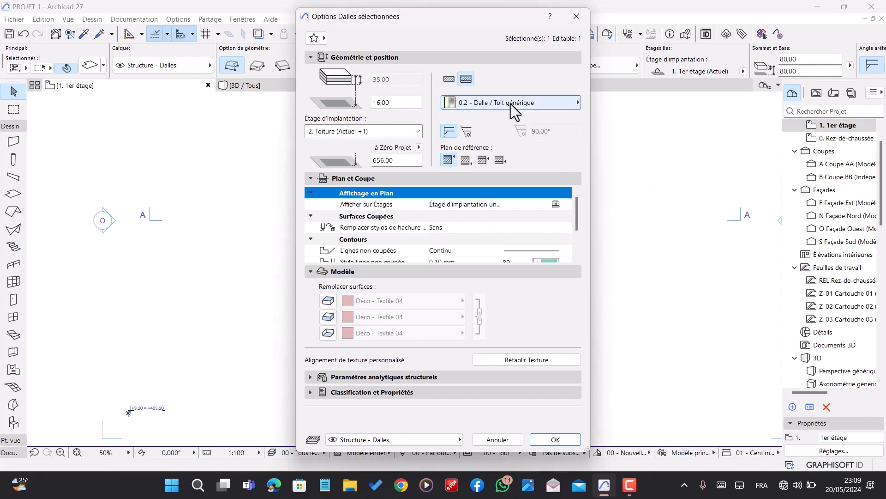
left_click(555, 439)
left_click(254, 85)
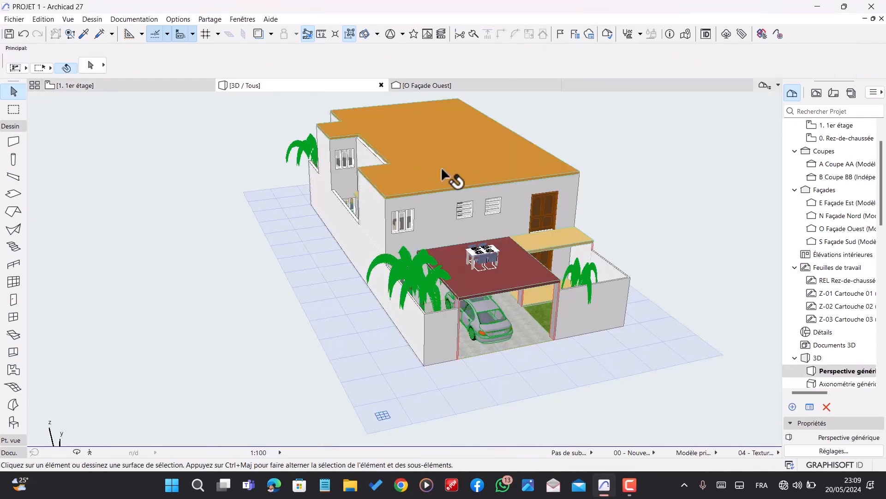
scroll(395, 159, "up", 3)
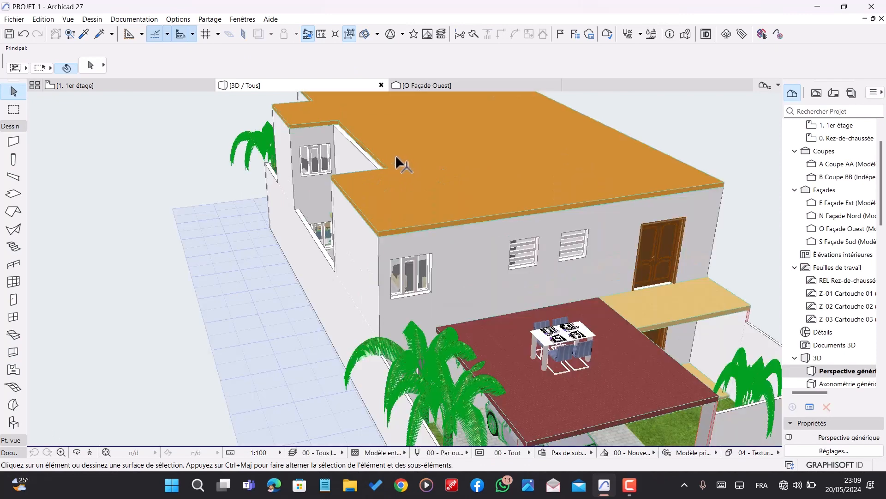
left_click_drag(396, 178, 378, 262)
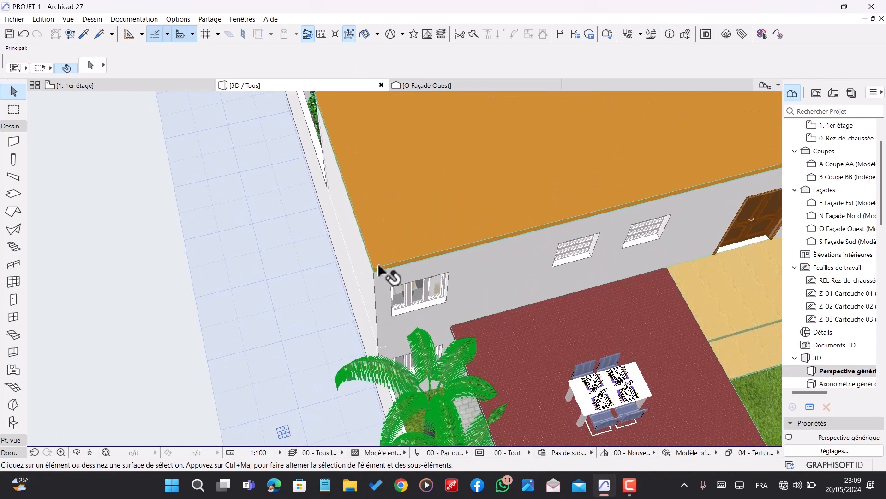
scroll(414, 179, "down", 3)
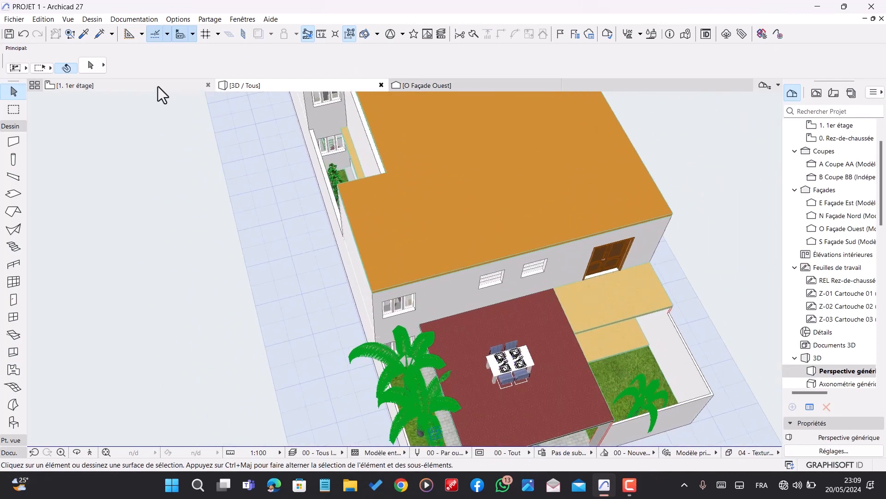
- Open the 2. Toiture floor plan and select the roof slab to check its outline around the patio recess
left_click(157, 86)
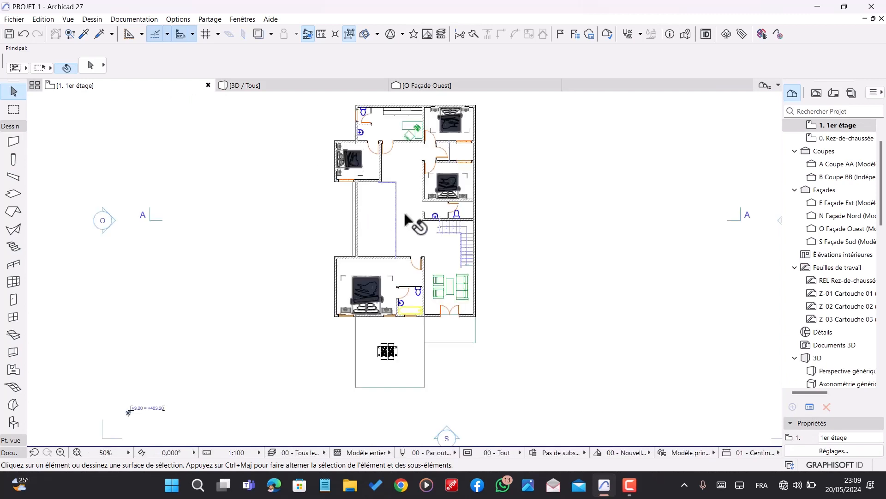
scroll(845, 153, "up", 2)
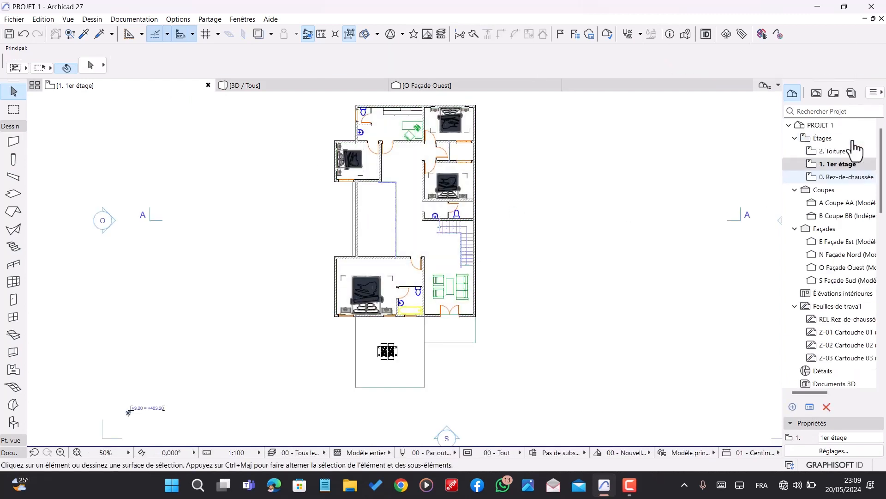
double_click(832, 151)
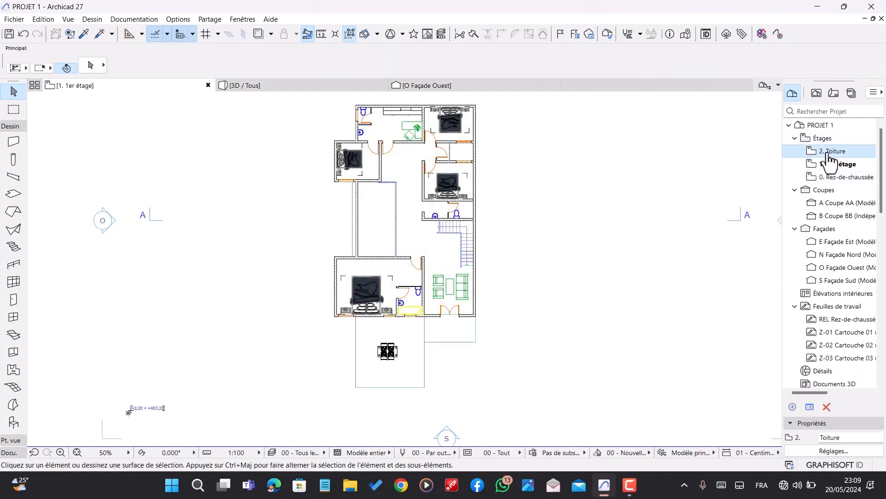
left_click(366, 219)
scroll(365, 216, "up", 2)
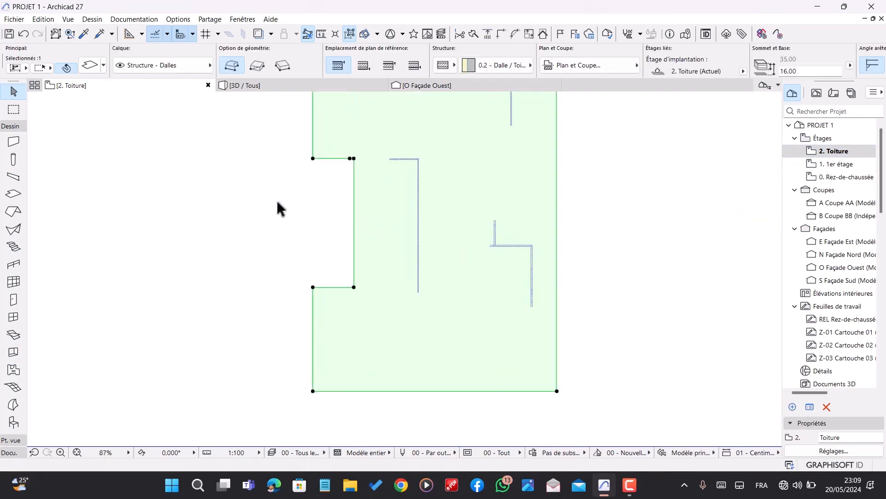
- Show the 1. 1er étage plan as the trace reference and return to the 2. Toiture plan
left_click(829, 168)
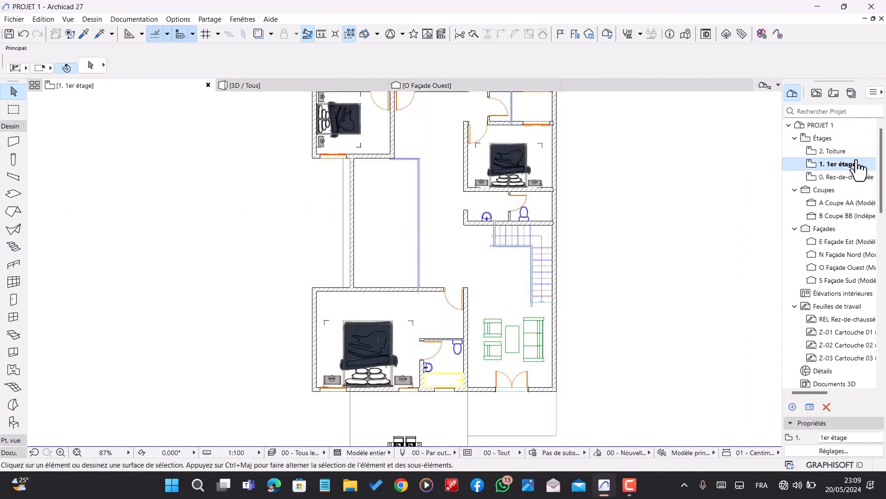
right_click(845, 170)
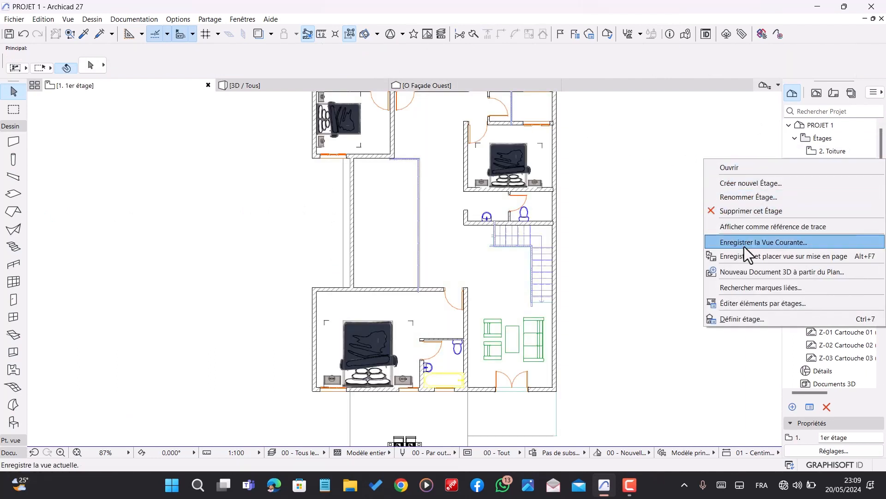
left_click(751, 227)
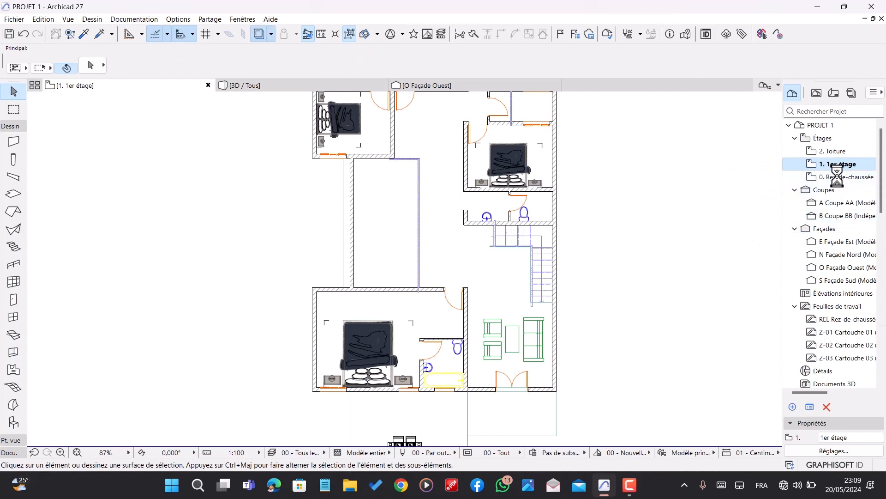
left_click(837, 151)
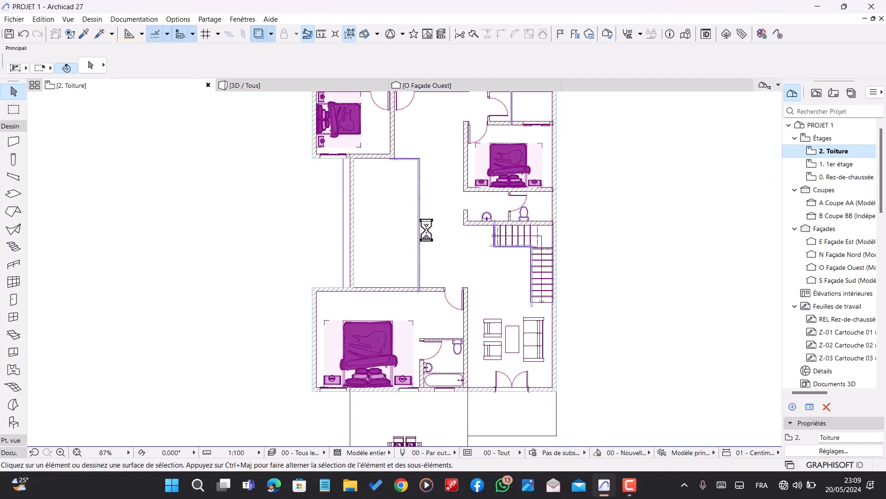
- Move the roof slab's corner at the junction of the patio wall and front bedroom to the patio wall's outer face
left_click(431, 254)
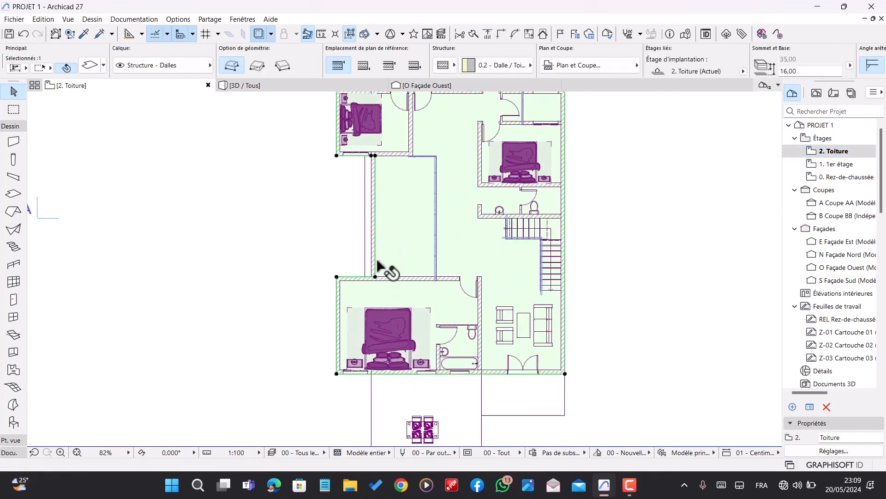
scroll(378, 268, "up", 4)
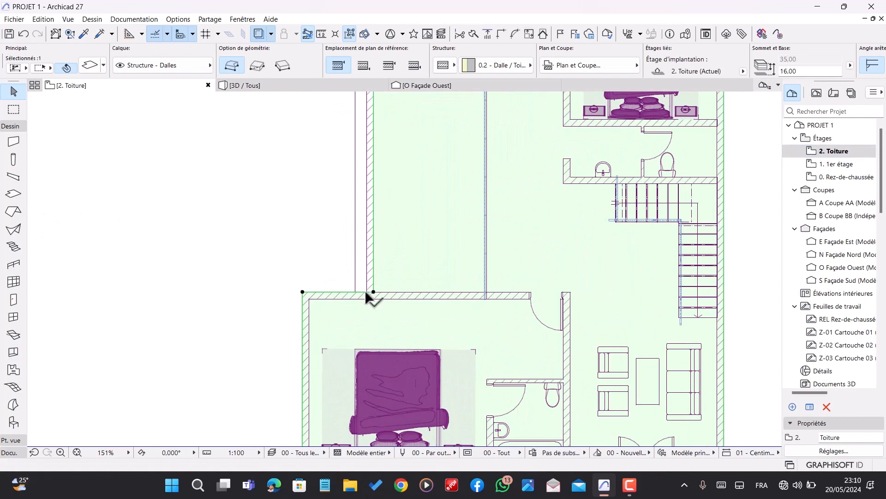
left_click(373, 293)
left_click(369, 290)
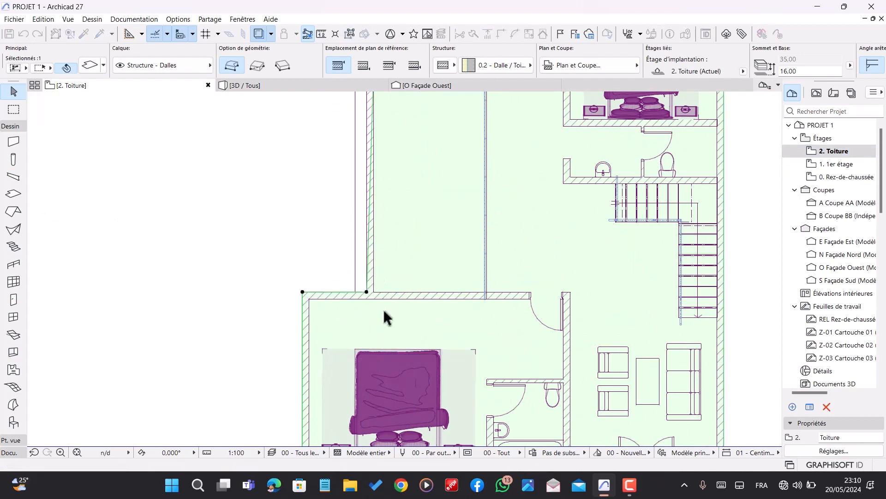
- Move the roof slab's corner where the patio wall meets the rear bedroom to the wall's outer face, and deselect the slab
scroll(395, 208, "down", 3)
scroll(386, 175, "up", 5)
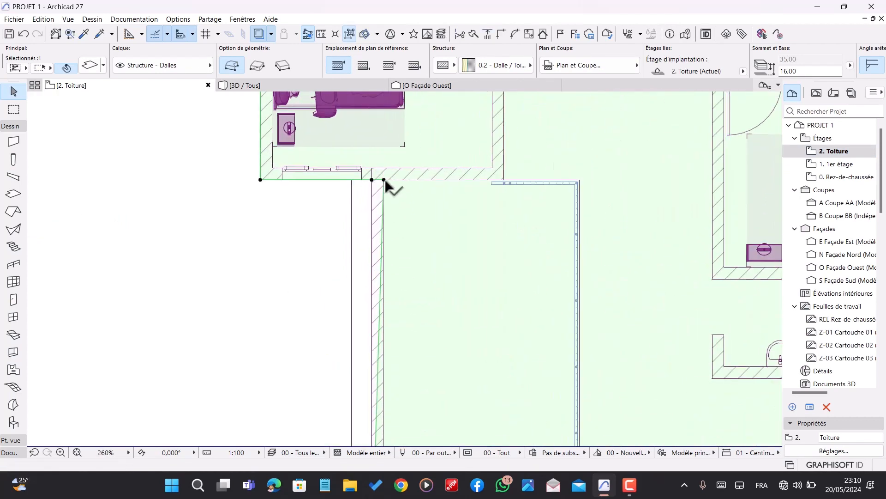
left_click(385, 180)
left_click(375, 179)
scroll(392, 180, "down", 3)
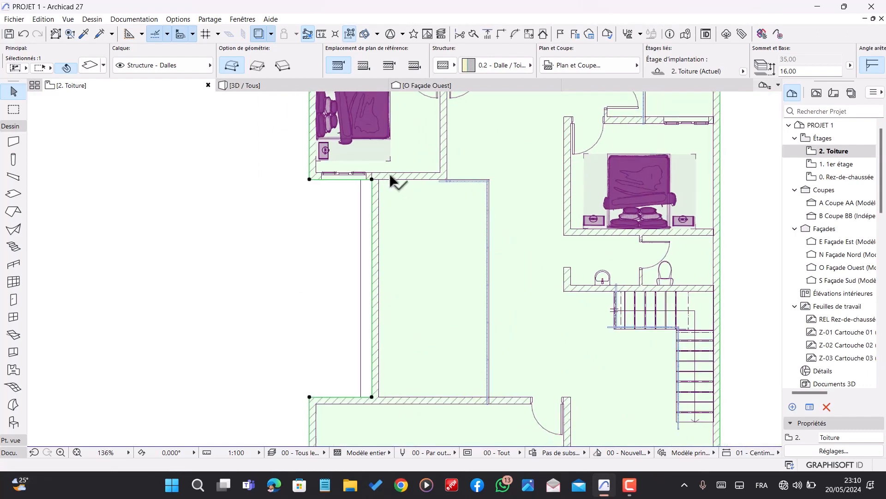
scroll(391, 180, "down", 4)
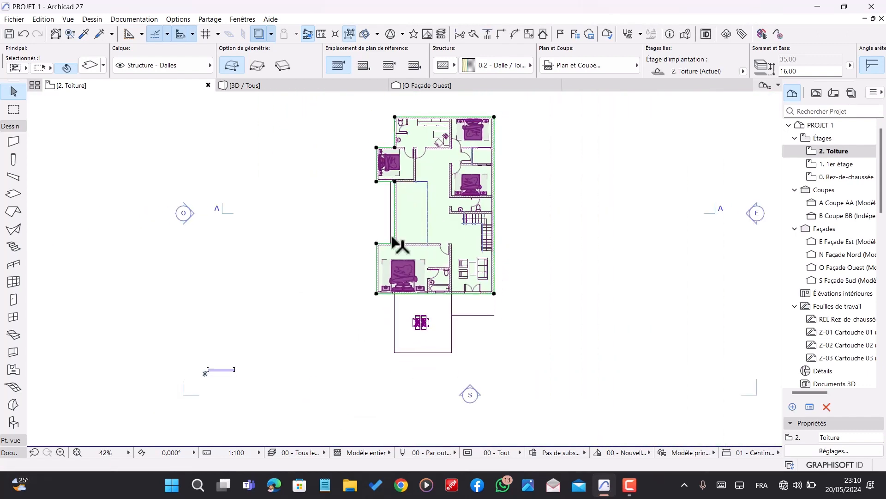
key("Escape")
- Draw an L-shaped slab on the Toiture plan tracing the front terrace, the house's front wall and the smaller balcony by the double door
scroll(408, 351, "up", 1)
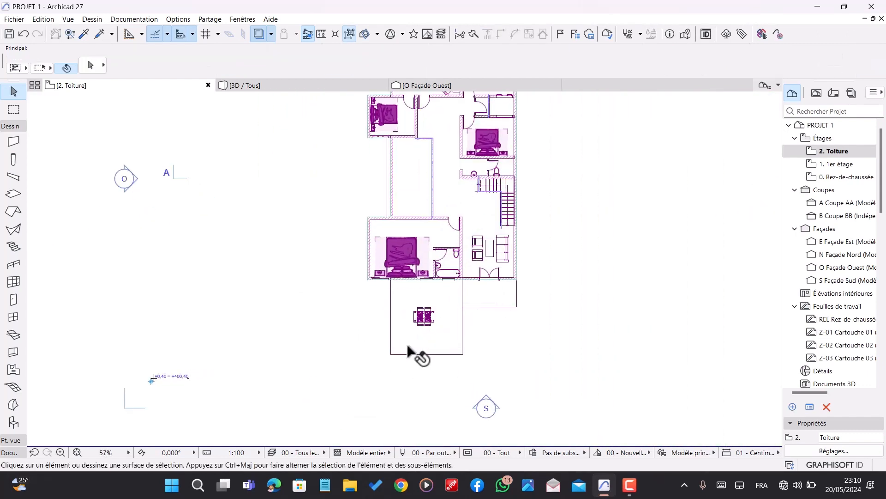
scroll(406, 277, "up", 2)
scroll(406, 251, "down", 4)
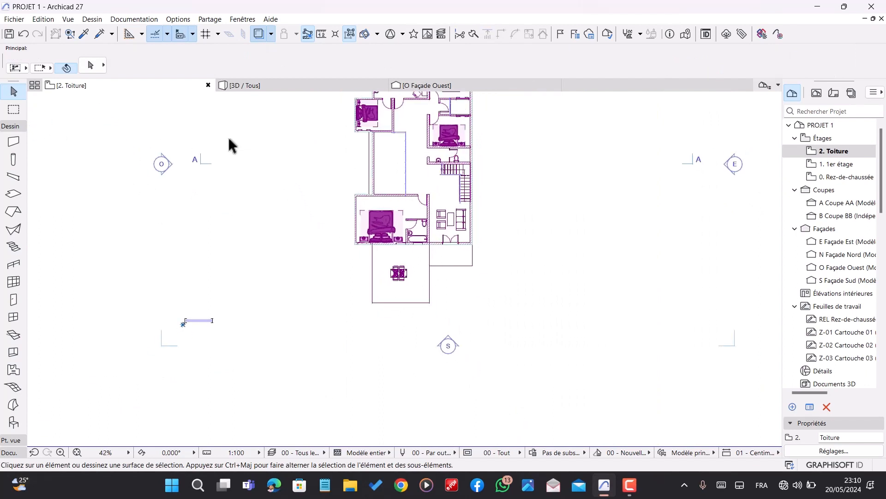
left_click(13, 195)
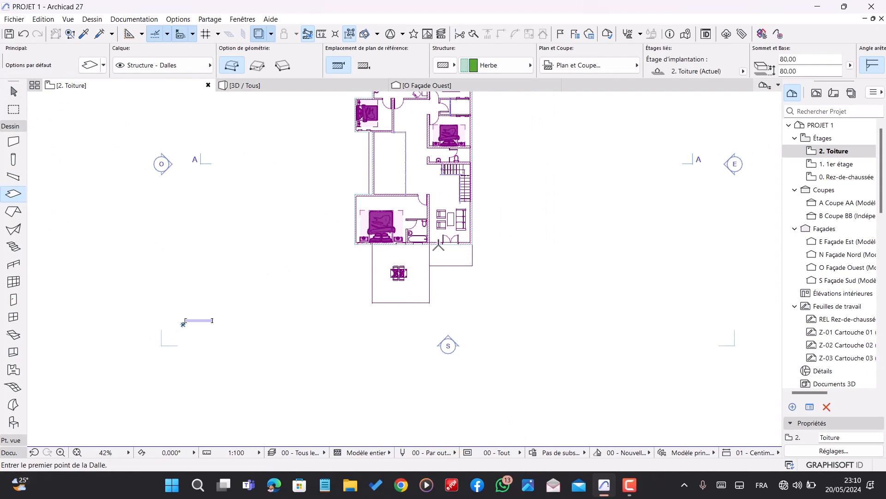
scroll(424, 285, "up", 4)
scroll(480, 370, "down", 1)
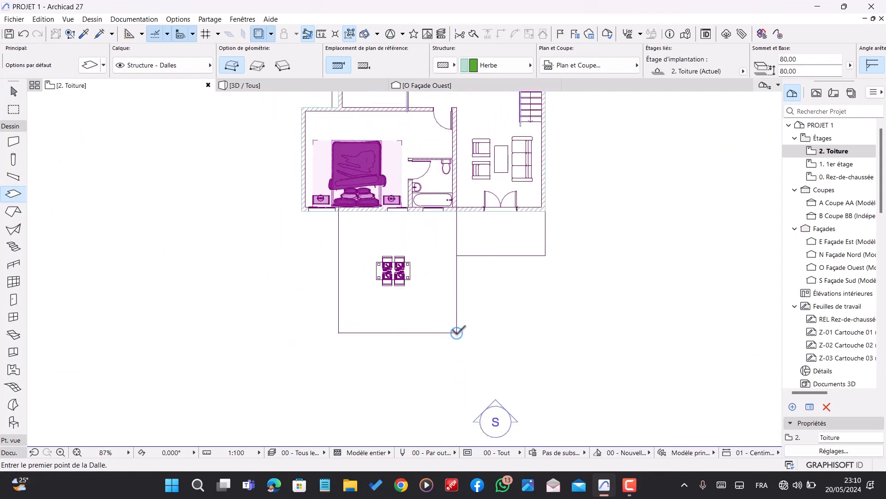
left_click(457, 332)
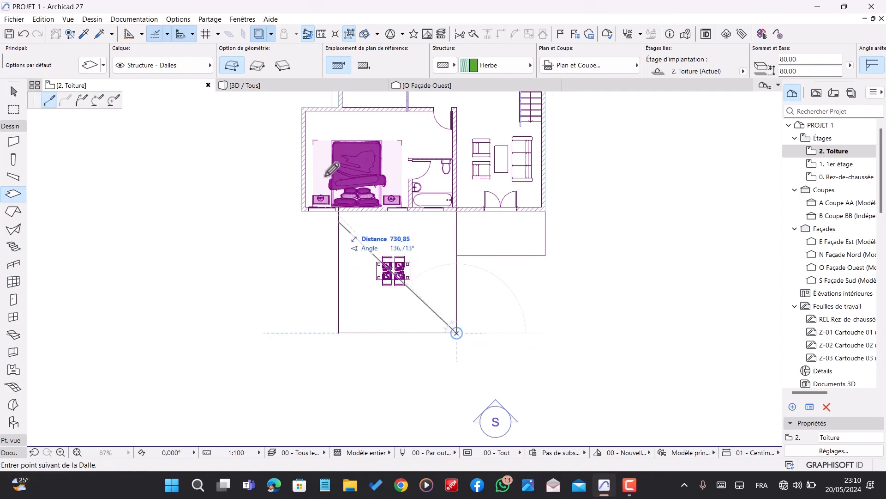
left_click(339, 333)
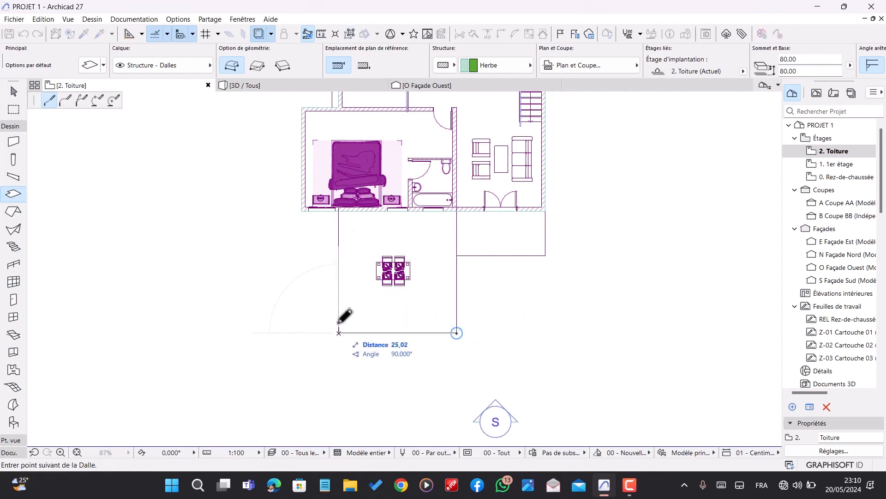
left_click(340, 210)
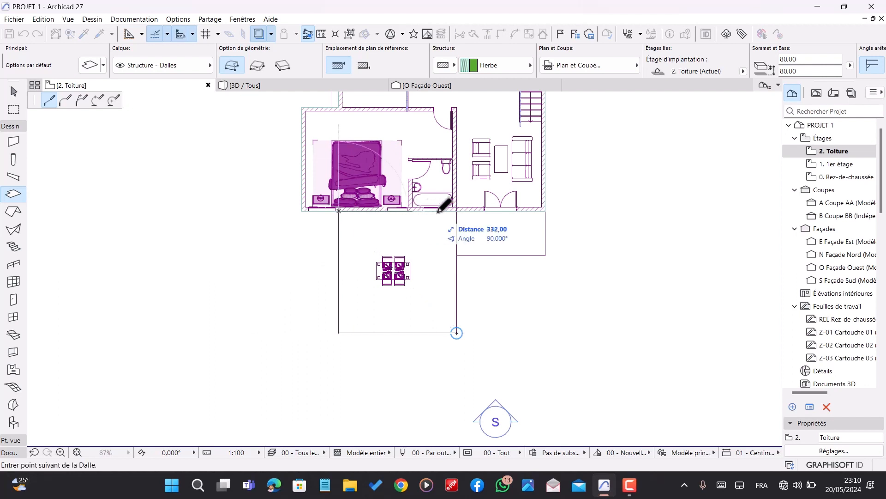
left_click(546, 211)
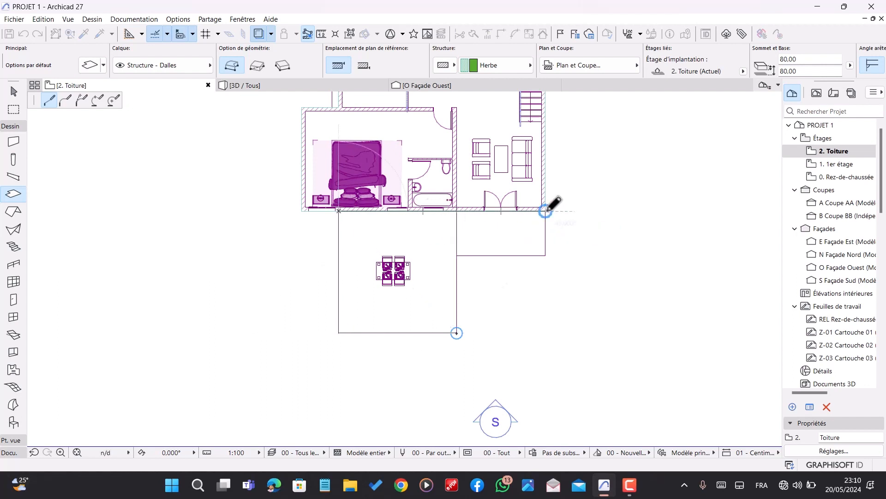
left_click(545, 256)
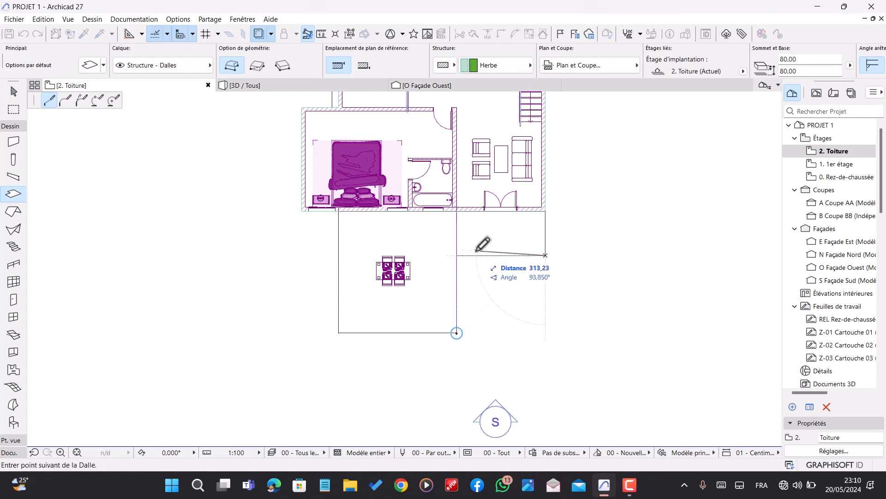
left_click(456, 255)
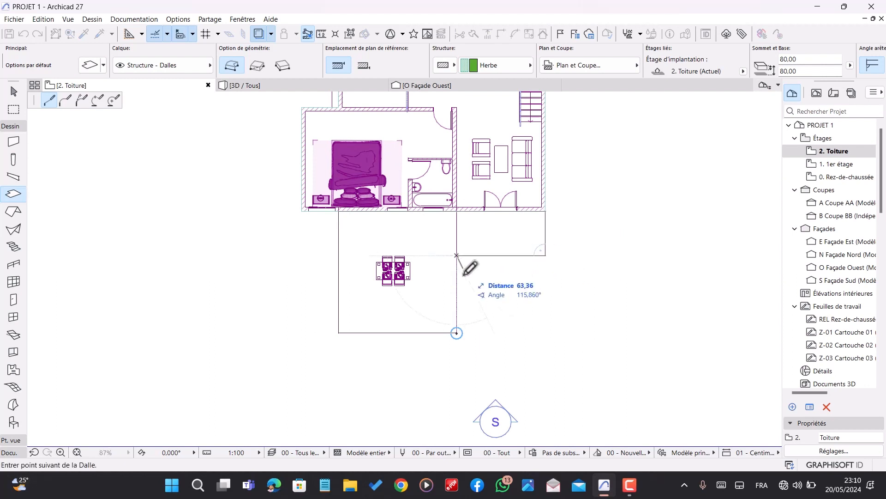
left_click(457, 332)
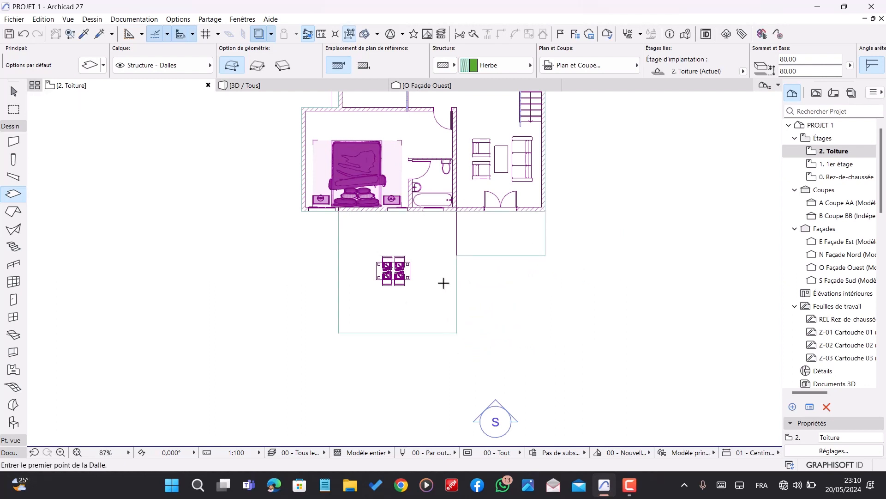
- In the 3D view, select the new grass slab and set its thickness to 1,01 and its offset from the Toiture storey to 16.00
left_click(264, 87)
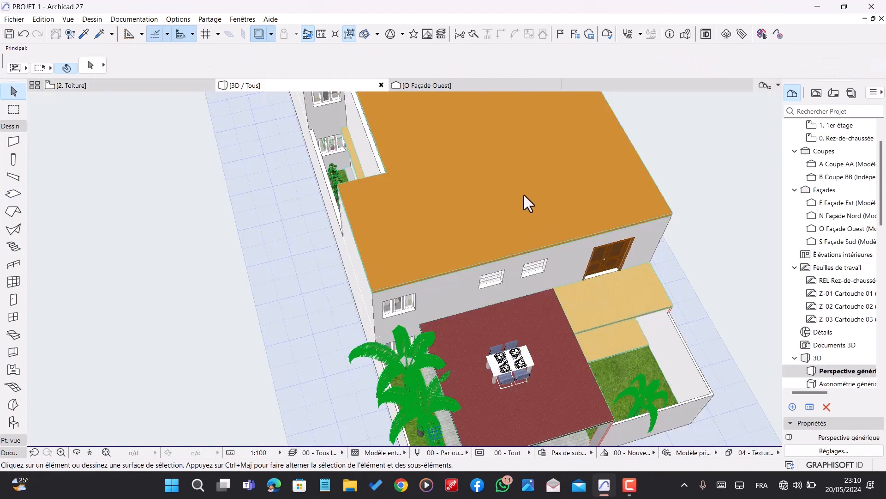
scroll(526, 363, "down", 1)
middle_click_drag(526, 363, 491, 289, "shift")
left_click(526, 307)
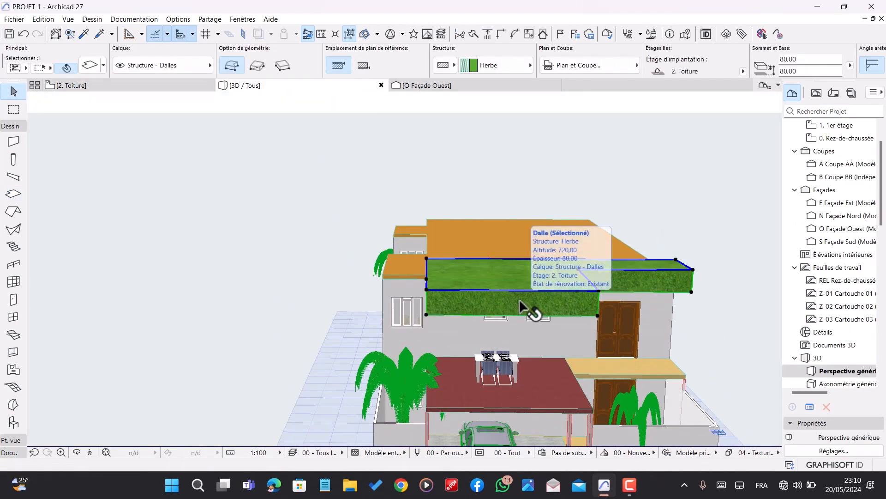
key("ctrl+t")
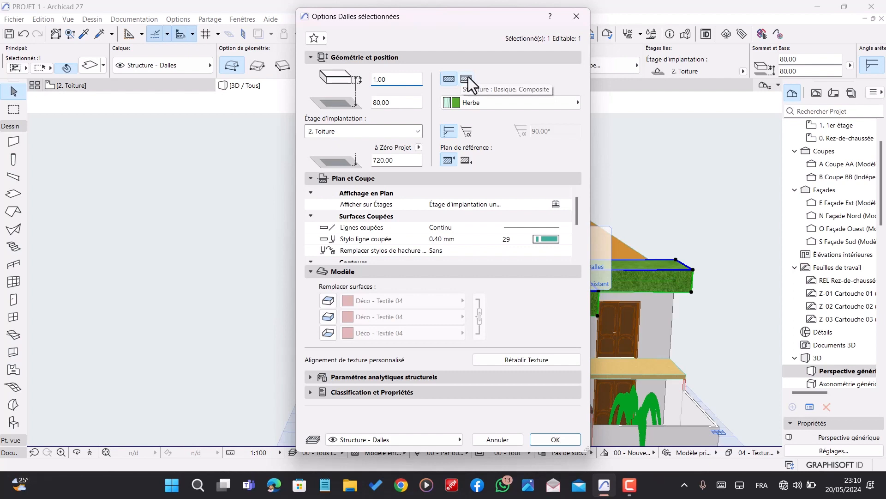
type("6")
left_click_drag(400, 102, 330, 107)
type("1")
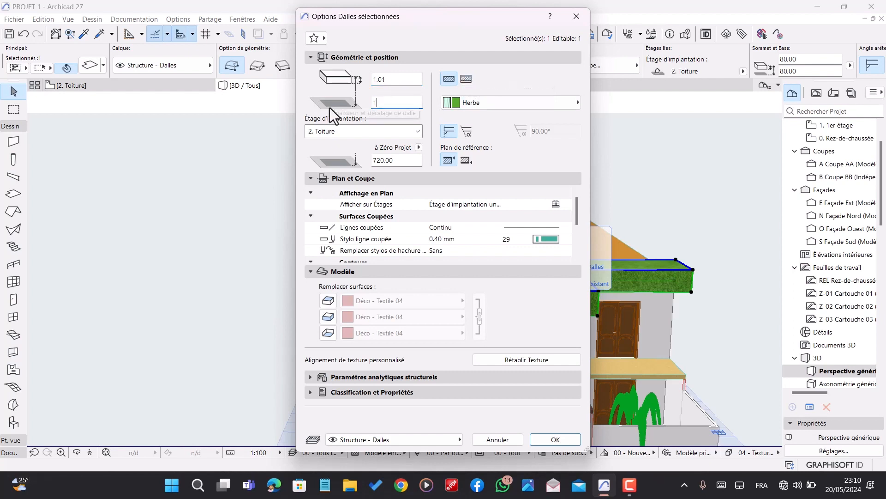
type("6")
- Change the slab's building material to GEN - Structurel from the Genériques group
left_click(489, 106)
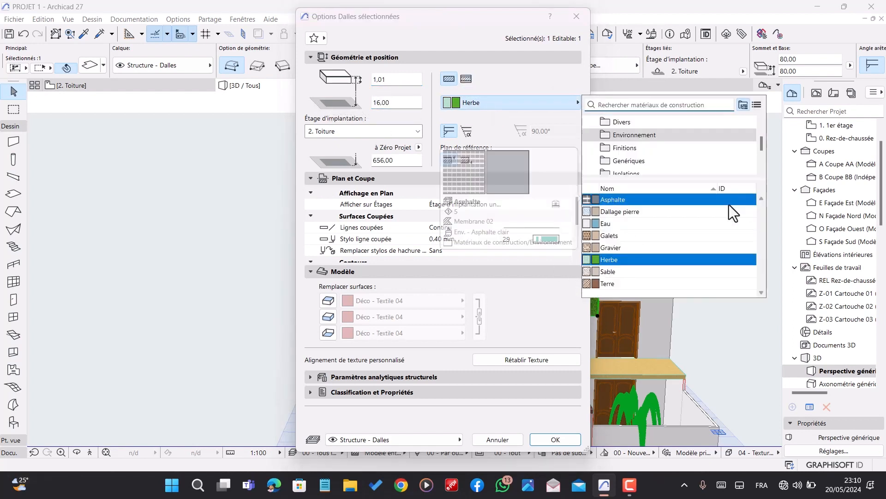
left_click(637, 162)
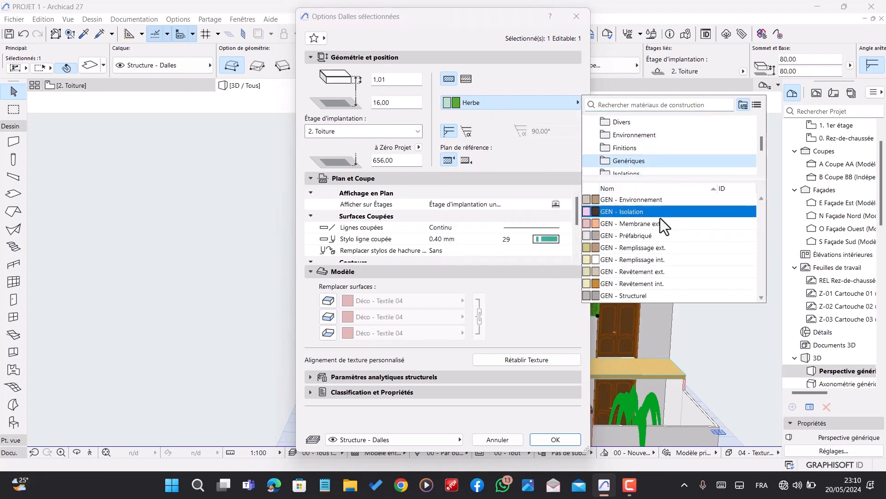
left_click(652, 296)
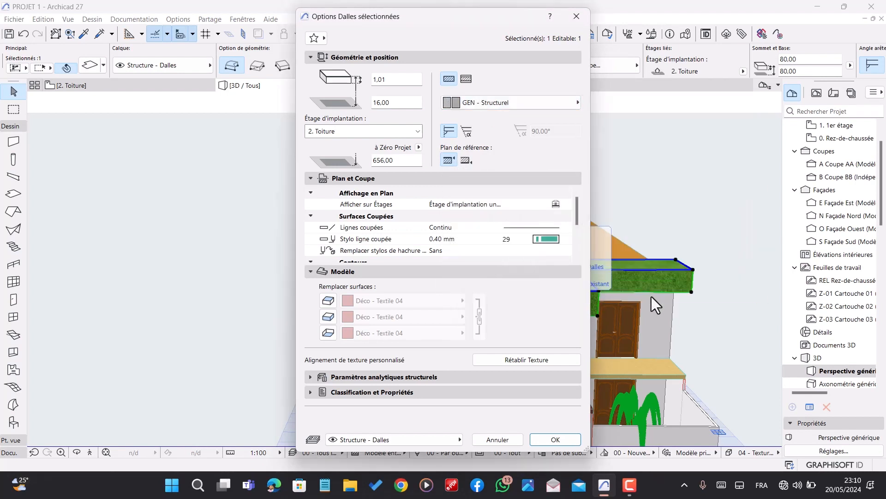
- Override the slab's three surfaces, choose Bois - Acajou horizontal from the Bois group, and unlink them so it covers only the side surface
left_click(333, 304)
left_click(333, 319)
left_click(332, 331)
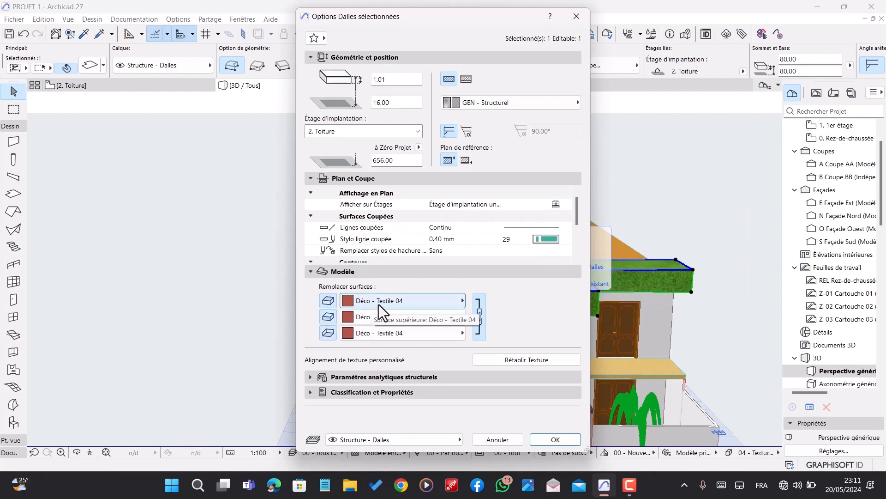
left_click(393, 317)
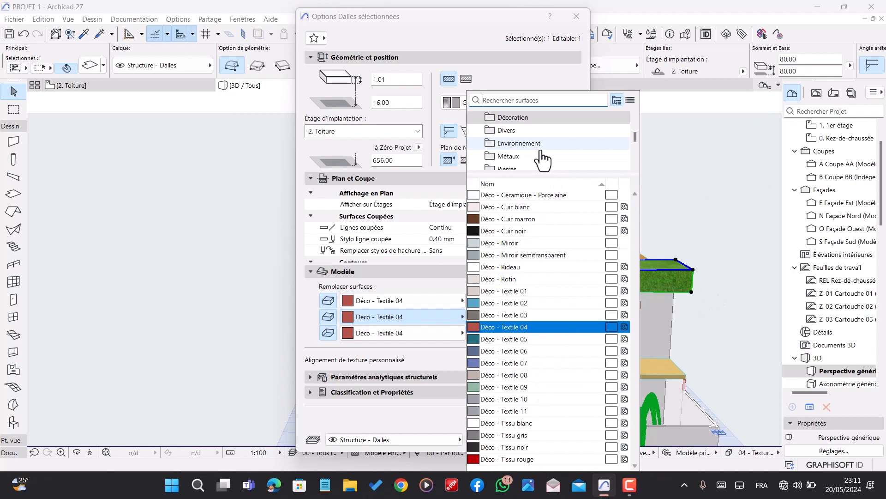
scroll(524, 157, "down", 3)
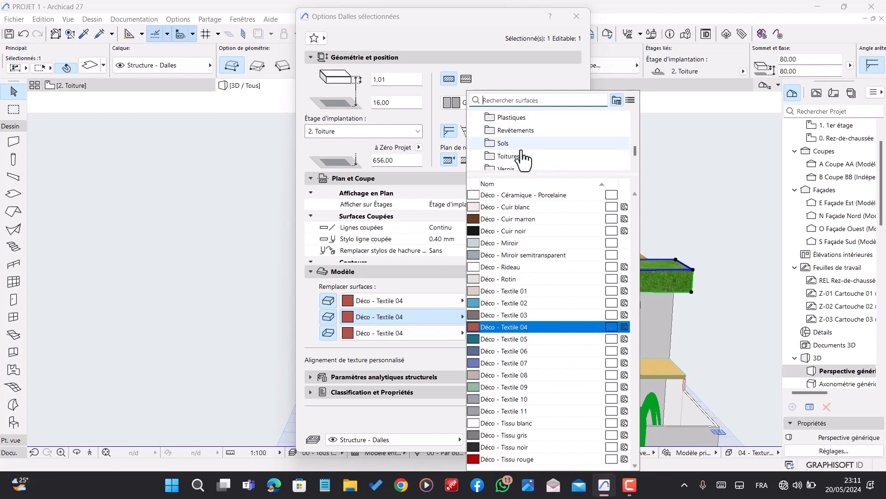
left_click(510, 144)
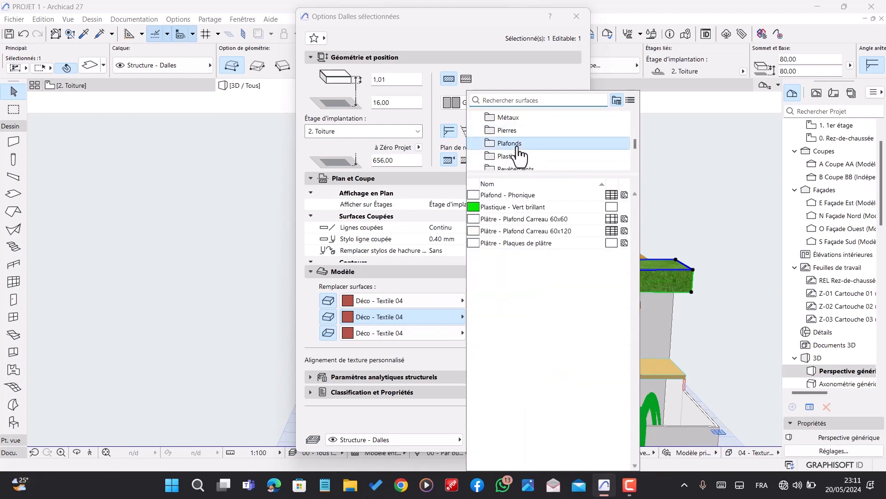
scroll(525, 152, "up", 3)
left_click(512, 157)
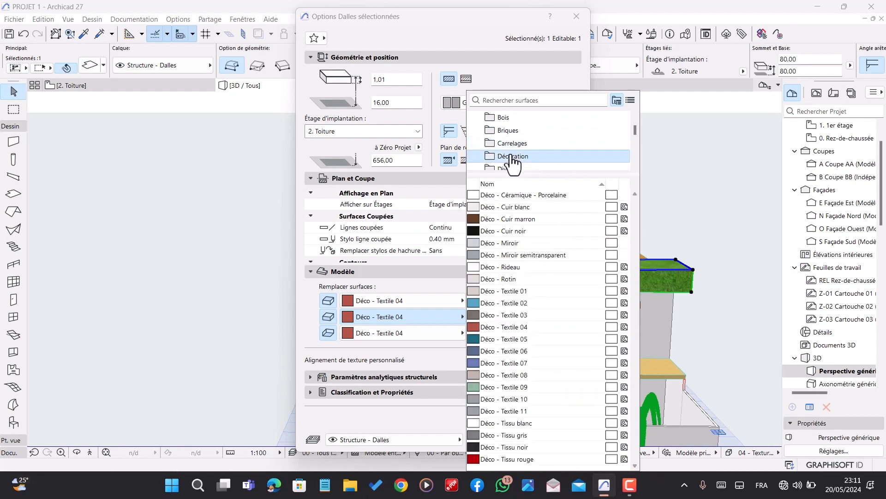
scroll(531, 138, "up", 2)
left_click(503, 143)
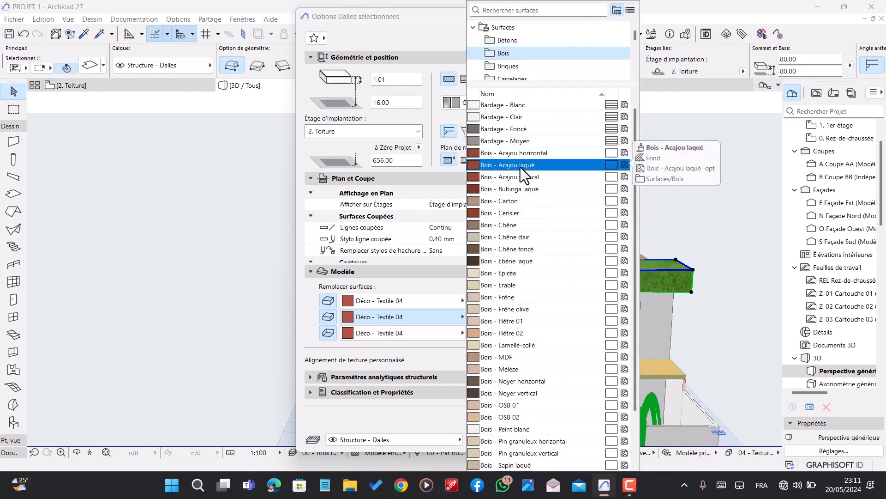
left_click(536, 153)
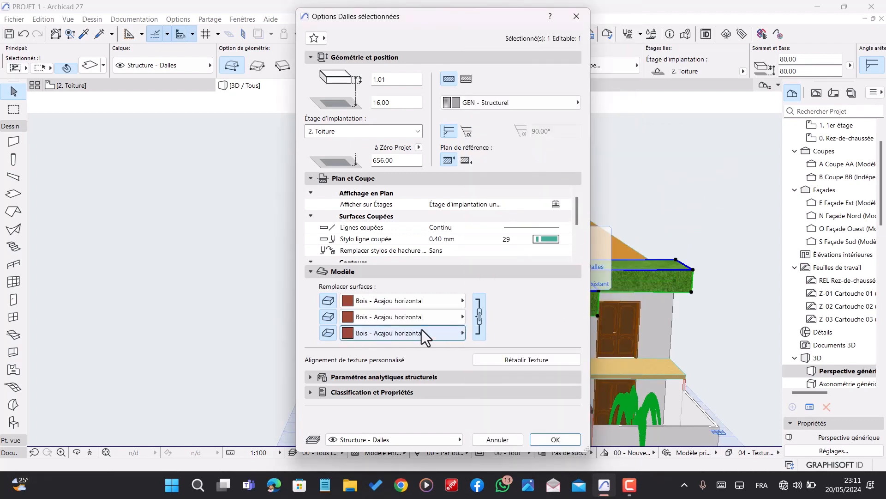
left_click(481, 322)
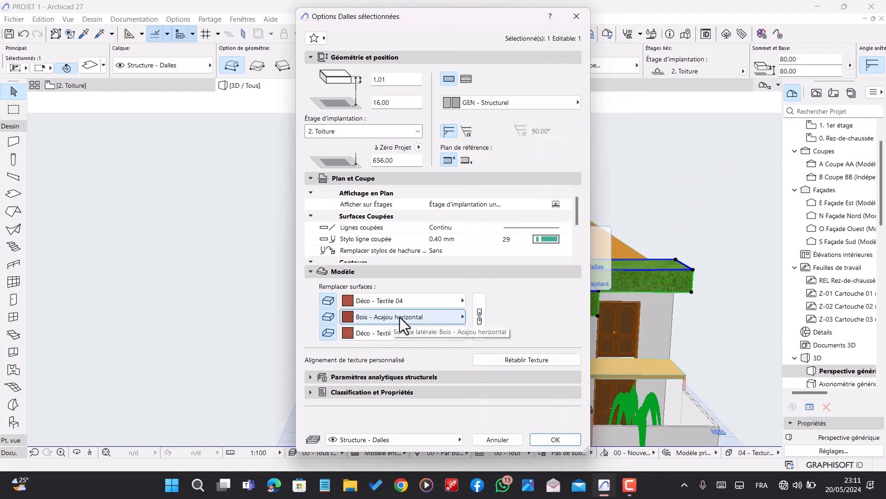
- Set the slab's top surface to Béton - Lissé from the Bétons group and apply the slab settings
left_click(406, 301)
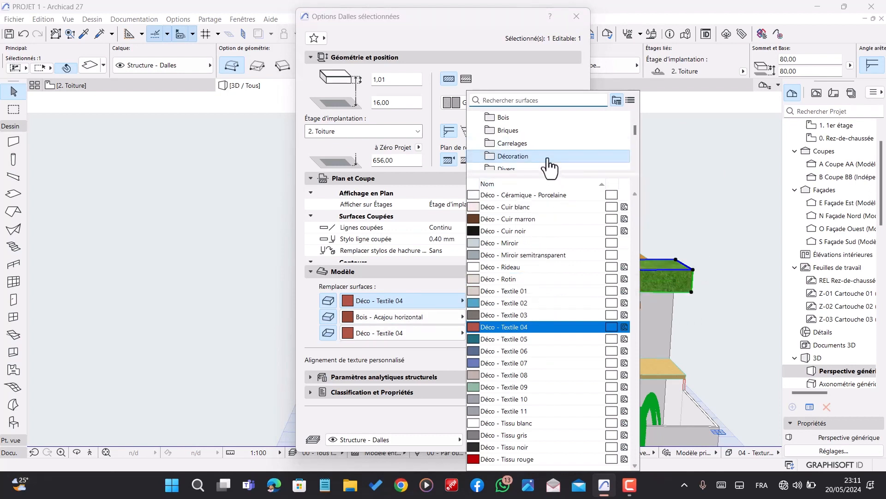
scroll(545, 164, "down", 3)
scroll(547, 164, "up", 5)
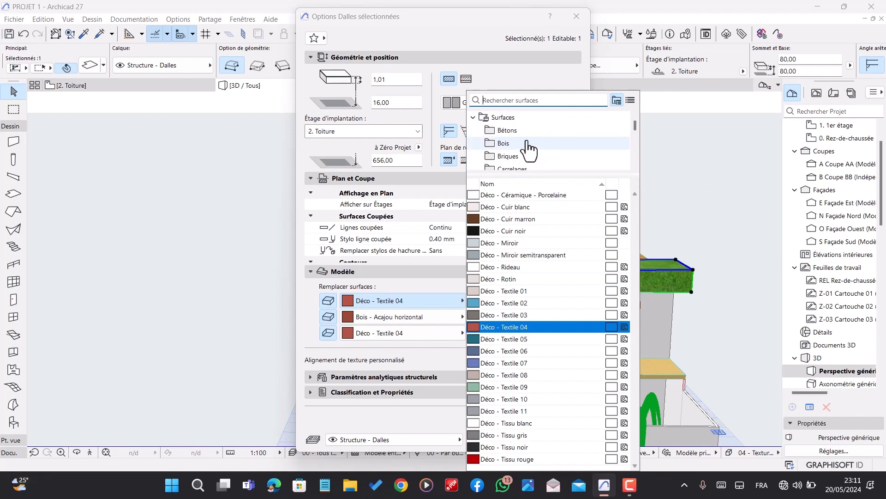
left_click(508, 130)
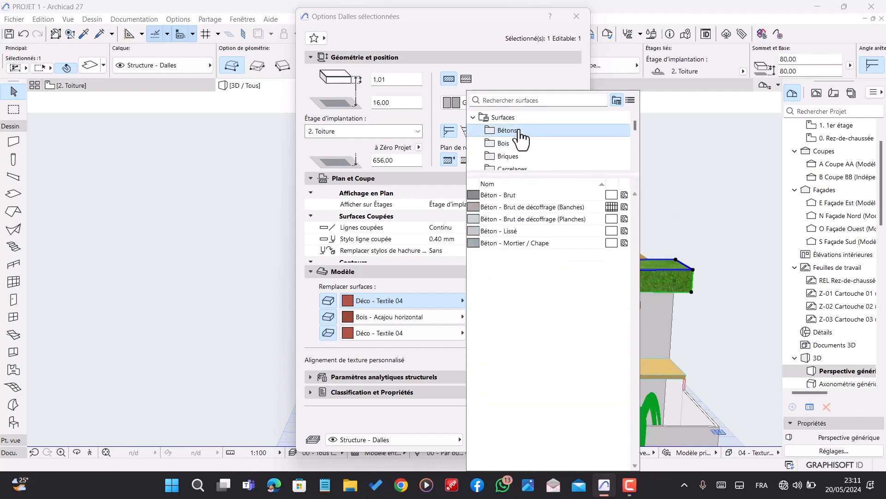
left_click(519, 233)
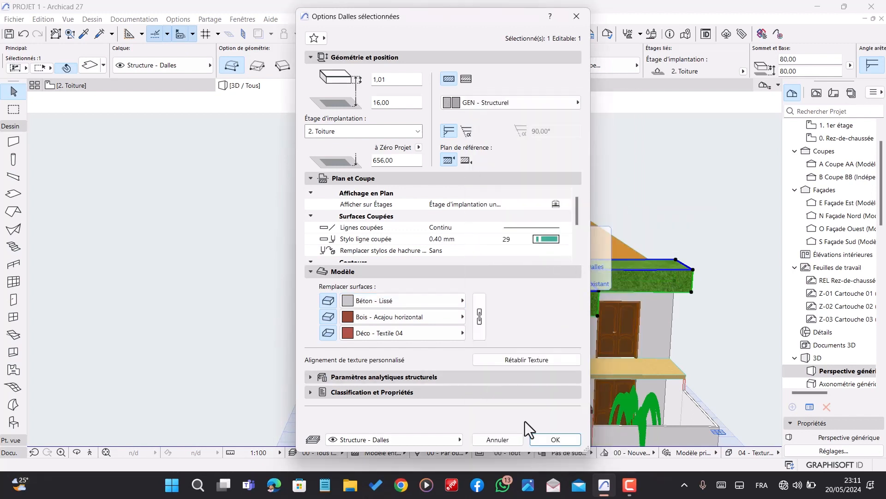
left_click(543, 441)
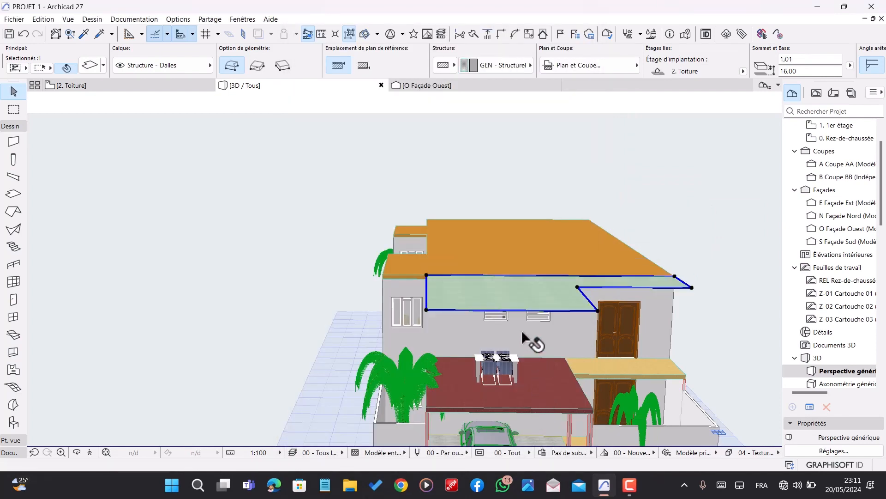
scroll(517, 332, "up", 2)
middle_click_drag(516, 331, 547, 323, "shift")
scroll(429, 298, "up", 2)
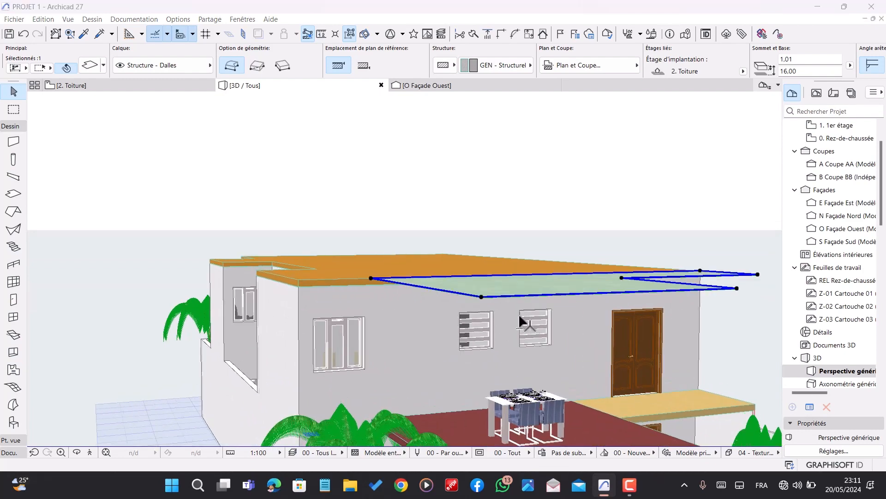
- Switch the canopy slab's structure to the composite 0.2 - Dalle / Toit générique and apply the slab settings
key("ctrl+t")
left_click(467, 81)
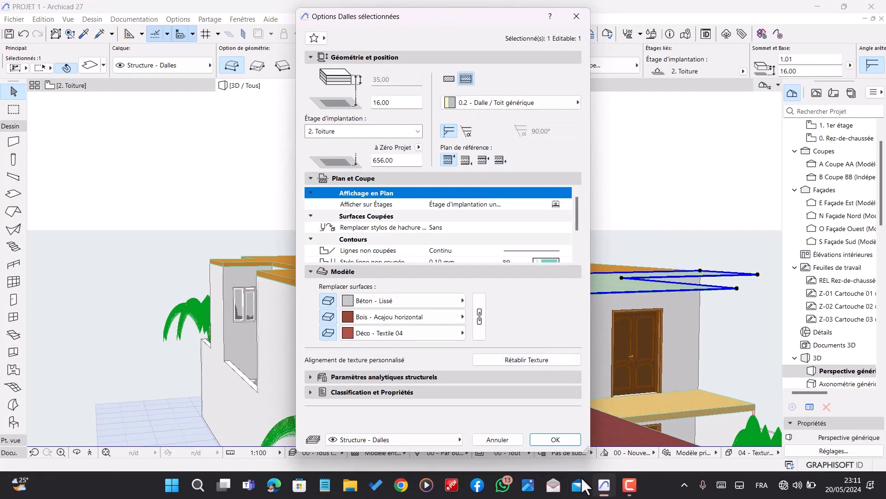
left_click(569, 440)
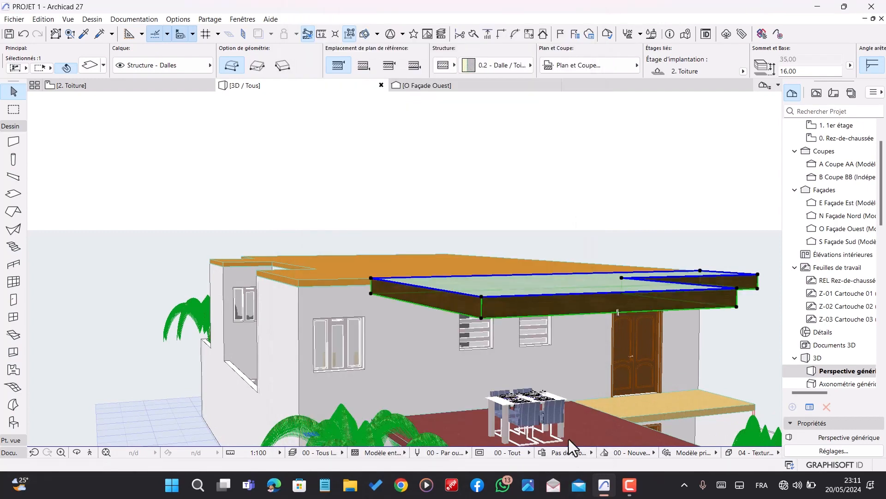
- Set the canopy slab's bottom surface to Bois - Acajou horizontal from the Bois group and apply the slab settings
middle_click_drag(535, 429, 439, 430, "shift")
key("ctrl+t")
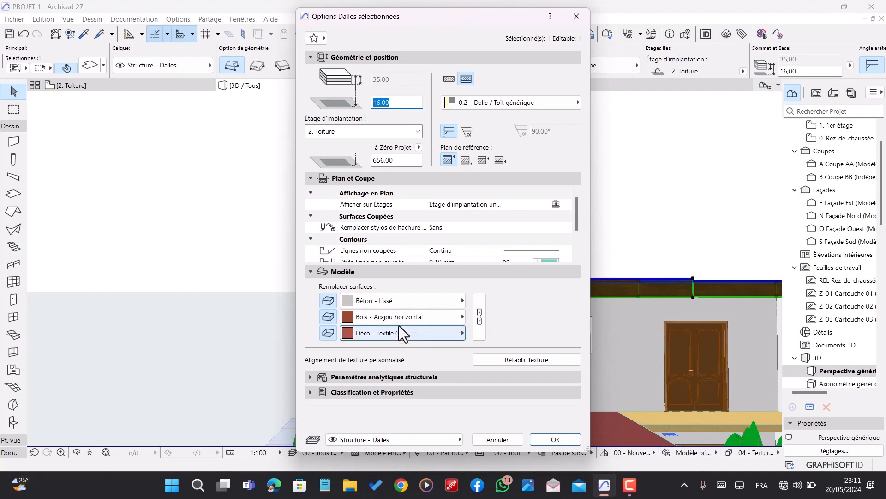
left_click(413, 319)
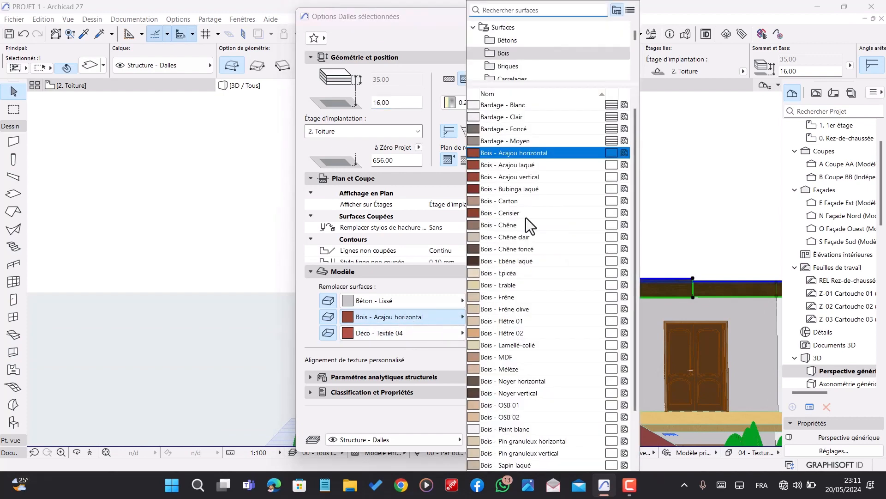
left_click(393, 336)
left_click(394, 333)
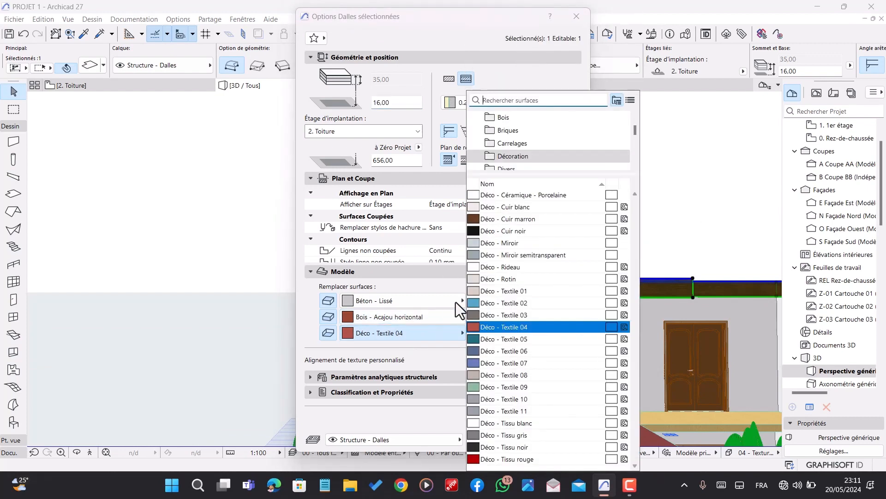
left_click(506, 143)
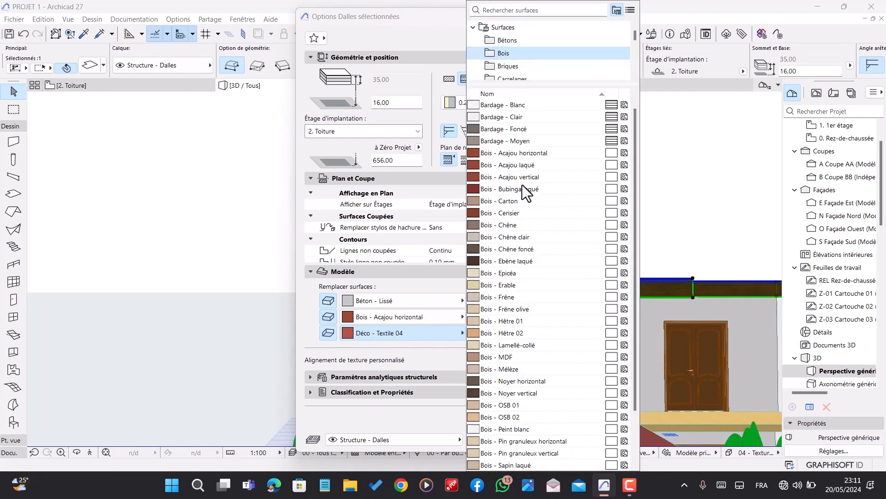
left_click(522, 153)
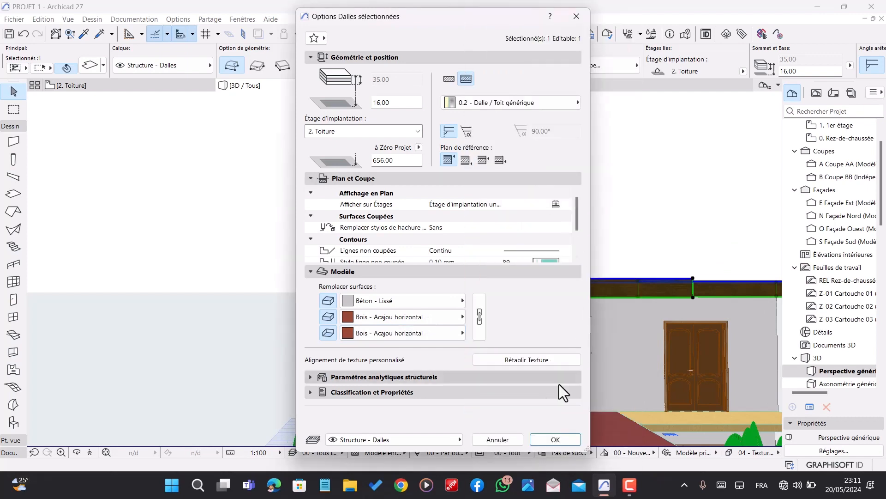
left_click(550, 439)
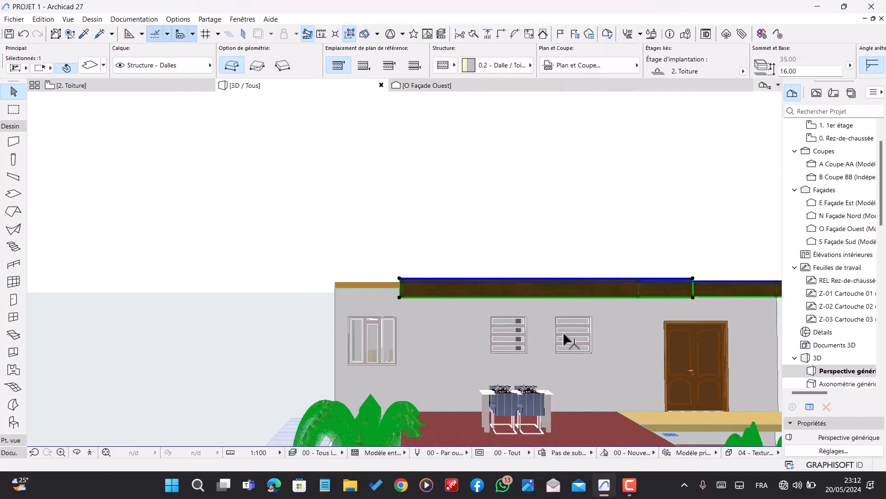
- Copy the two front carport columns vertically from their base to their top at 320.00, so the copies stand under the canopy slab
middle_click_drag(565, 339, 511, 380, "shift")
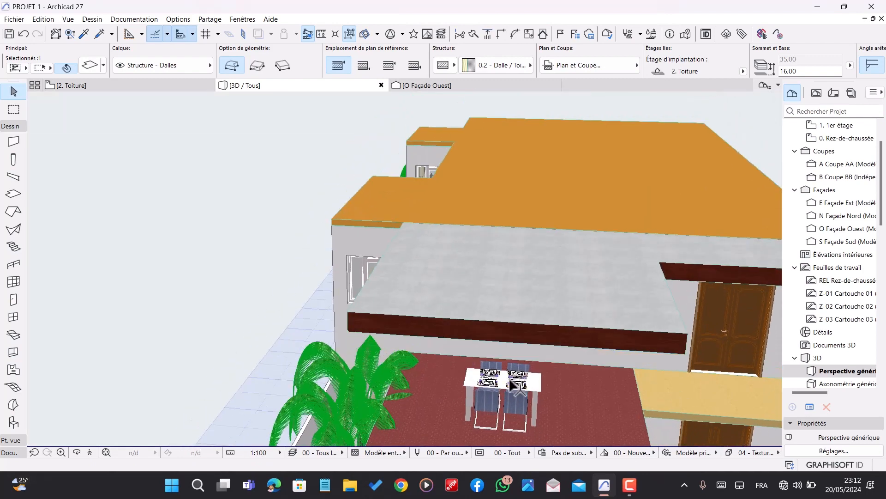
scroll(510, 378, "down", 5)
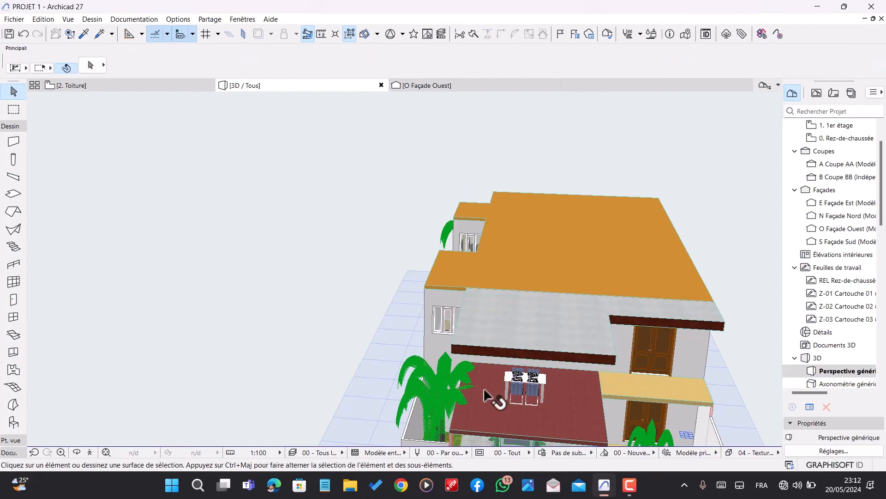
scroll(475, 388, "down", 5)
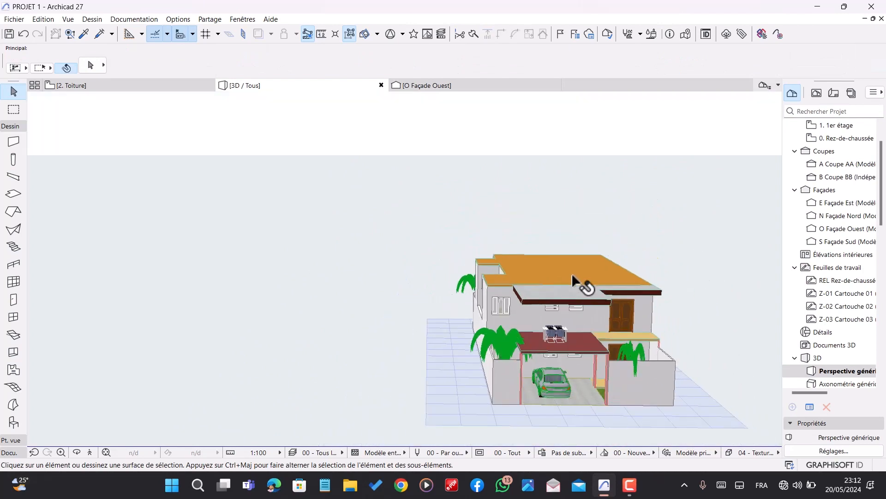
scroll(520, 378, "up", 6)
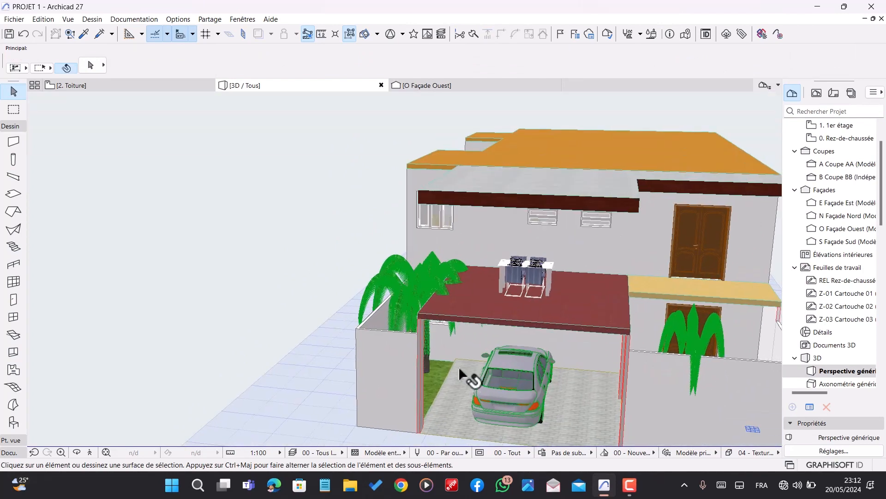
left_click(424, 342)
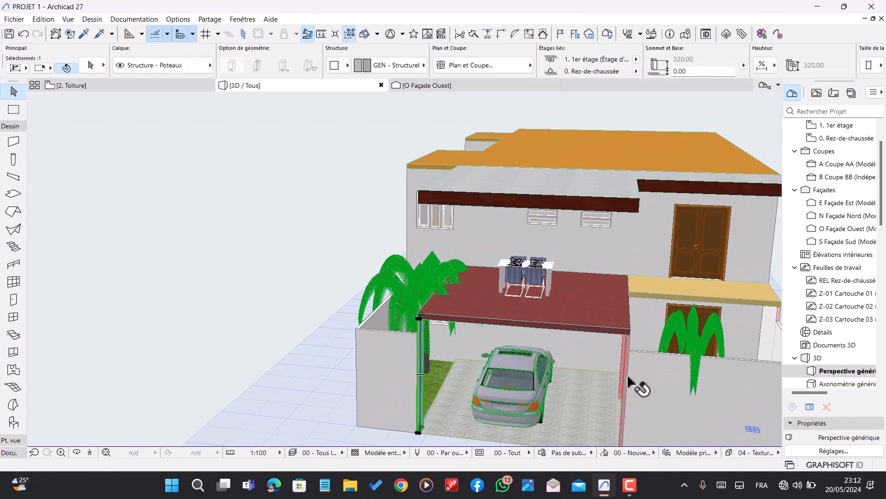
scroll(624, 386, "up", 1)
left_click(625, 388, "shift")
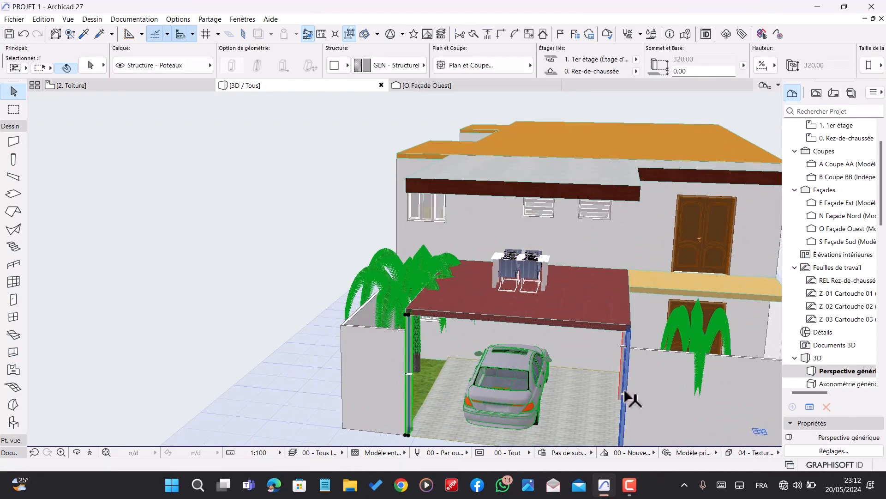
scroll(573, 335, "down", 2)
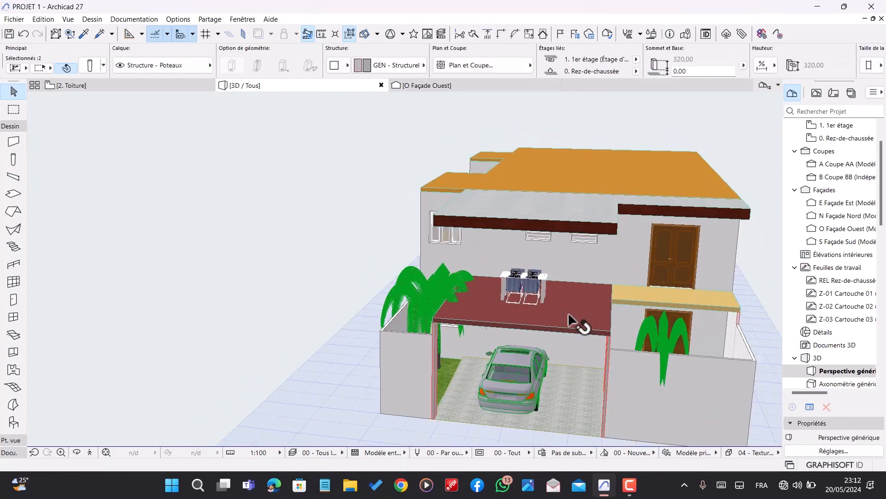
key("ctrl+d")
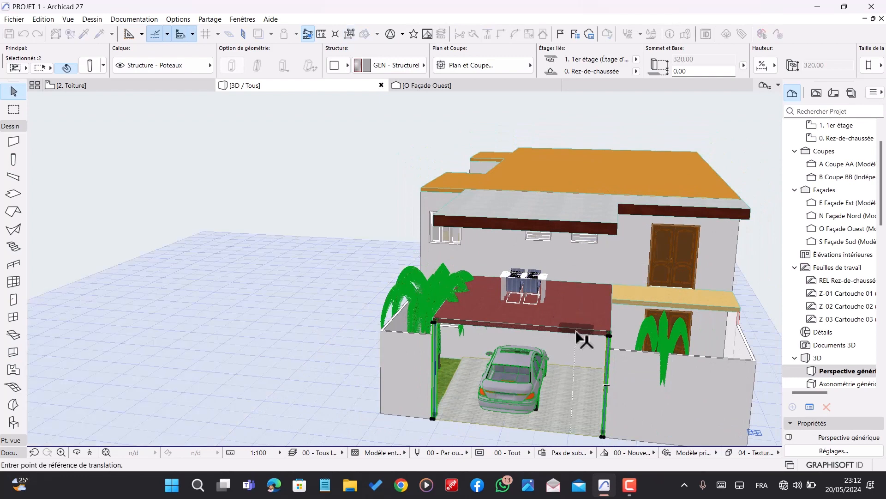
key("ctrl")
scroll(592, 422, "up", 2)
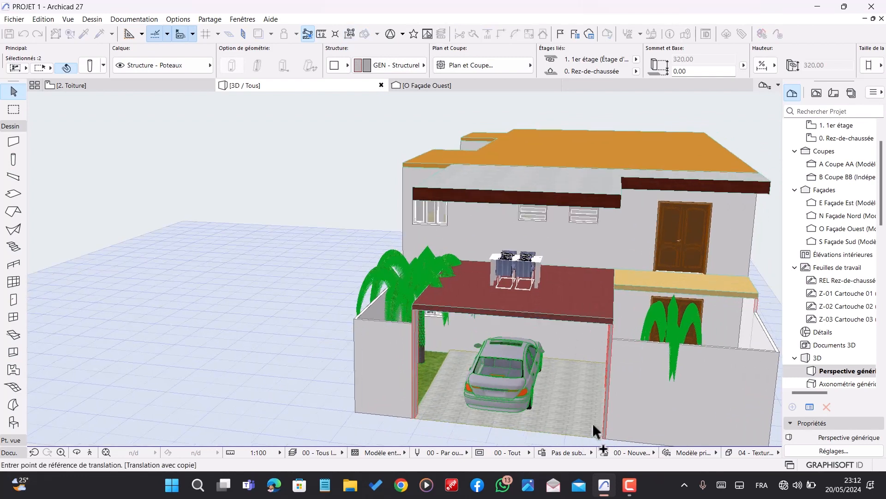
scroll(586, 300, "up", 2)
scroll(611, 361, "down", 2)
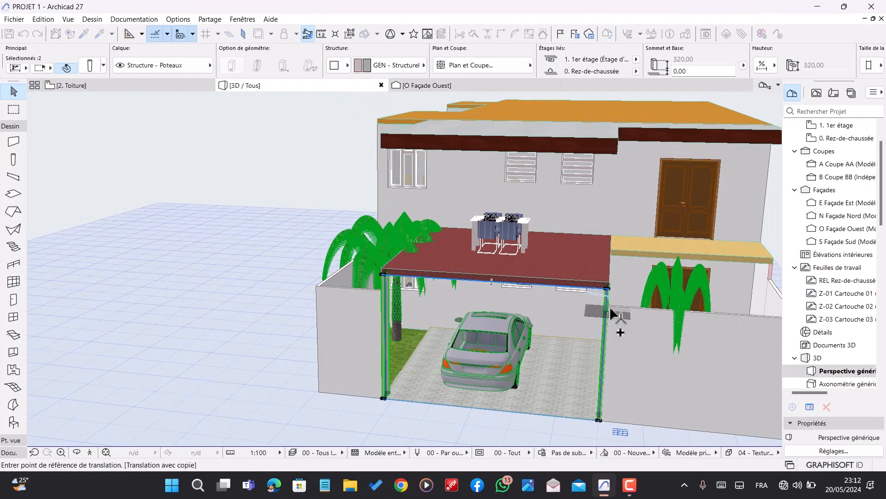
scroll(613, 293, "up", 2)
scroll(613, 293, "down", 2)
scroll(603, 421, "up", 2)
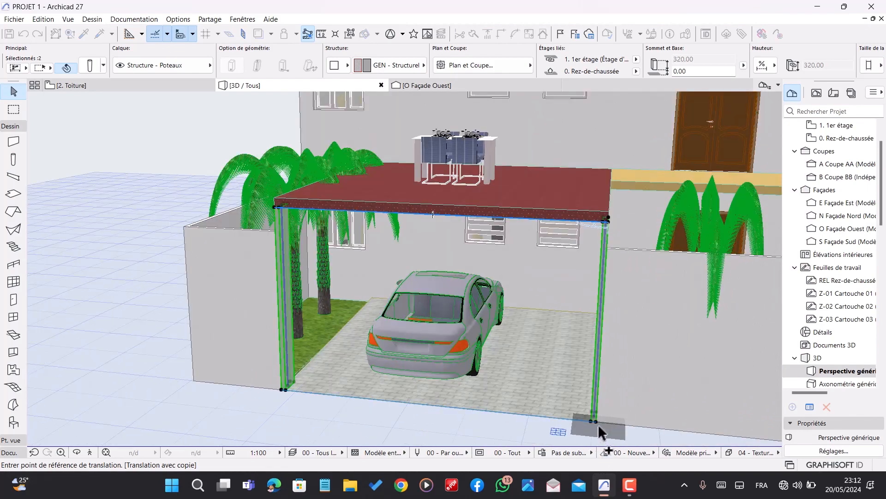
left_click(595, 421)
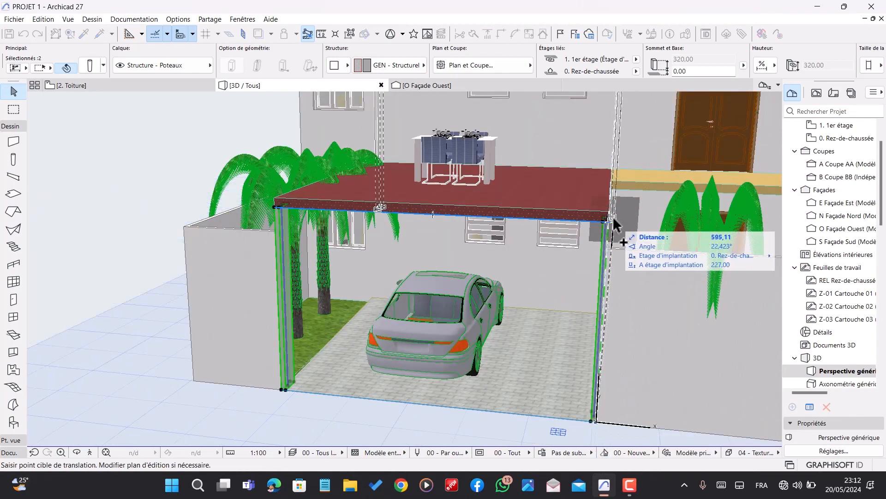
scroll(609, 224, "up", 3)
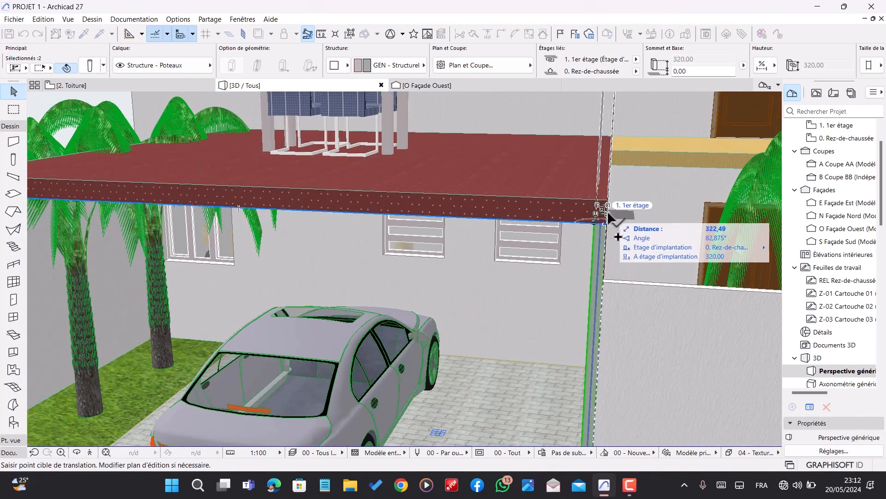
left_click(607, 220)
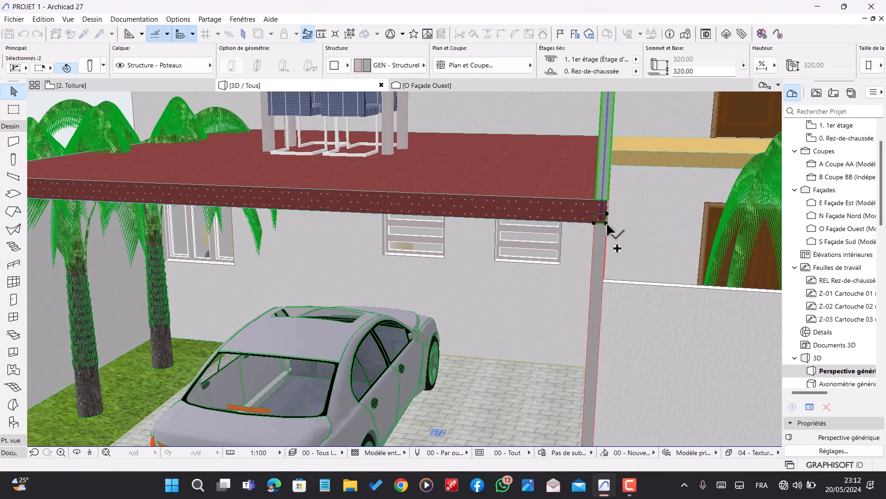
scroll(615, 237, "down", 6)
scroll(596, 328, "down", 6)
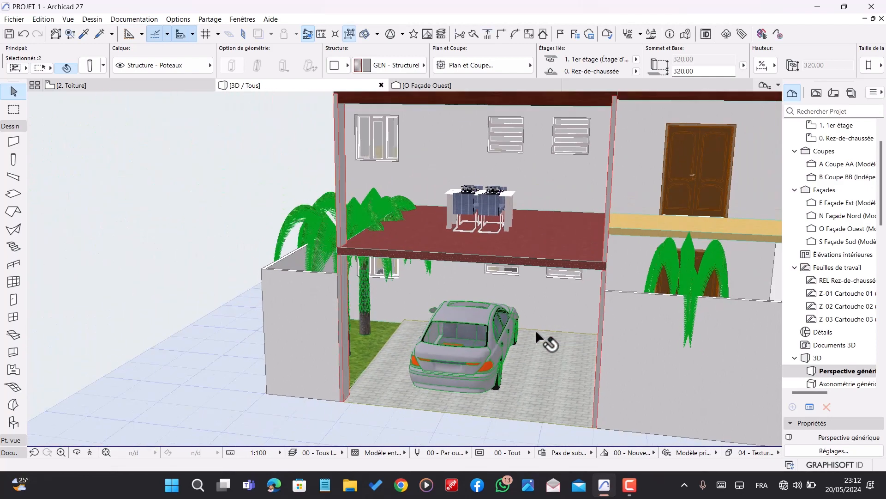
key("Escape")
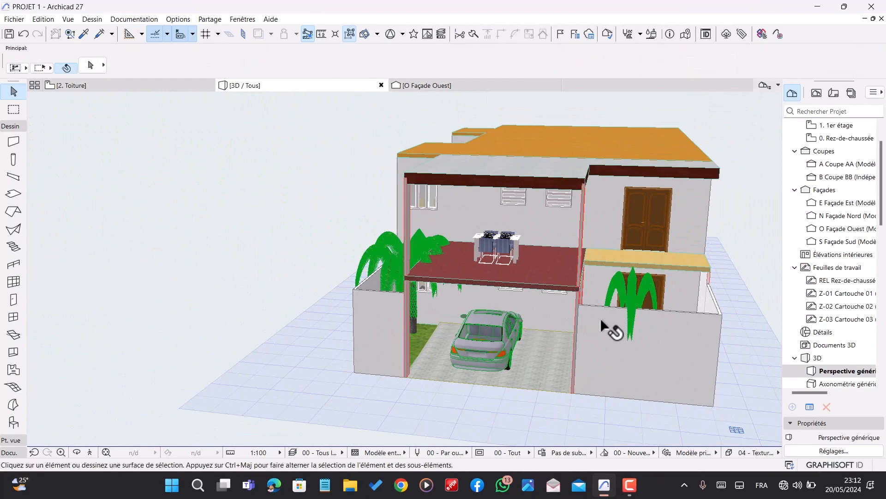
- Open the 1. 1er étage floor plan at the terrace in front of the bedroom
middle_click_drag(439, 331, 325, 201, "shift")
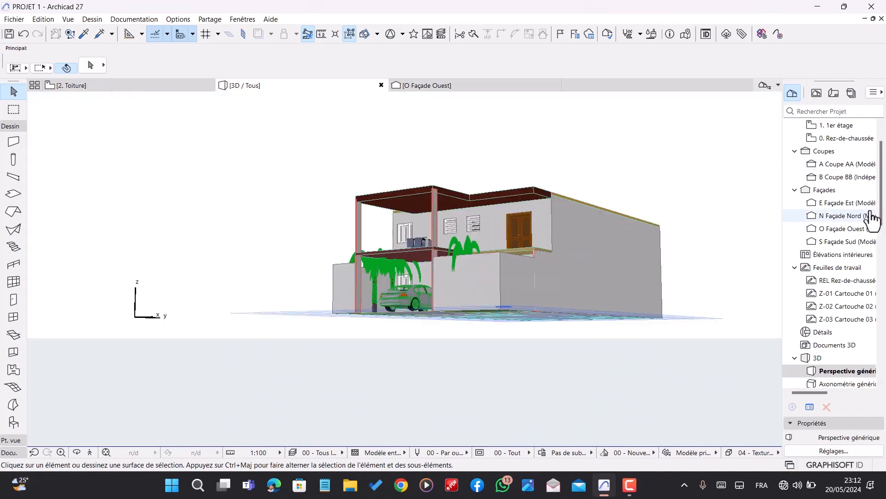
left_click(847, 130)
double_click(848, 130)
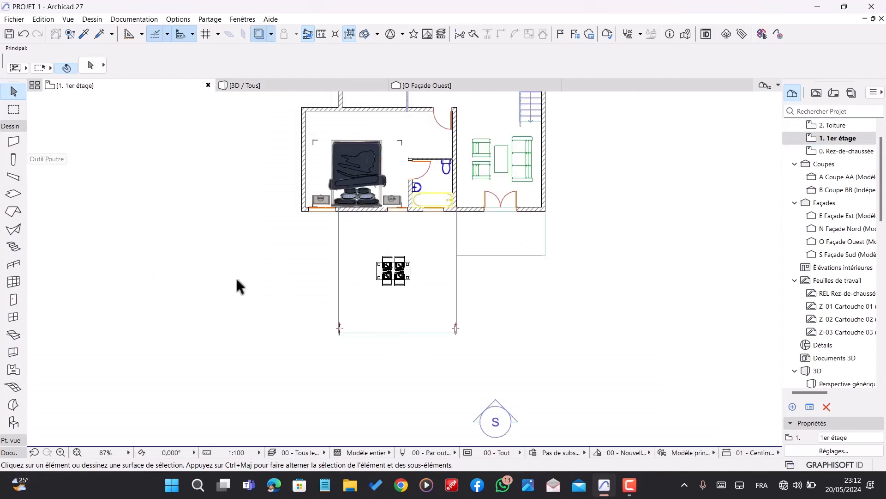
scroll(365, 289, "up", 2)
left_click(354, 282)
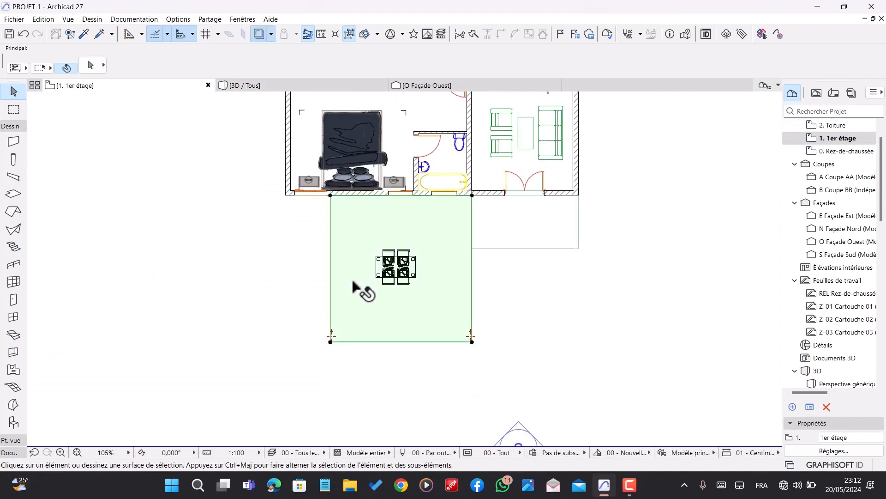
- Check the Wall tool's default top link, height and surface overrides, and set the default wall thickness to 18
left_click(13, 142)
double_click(14, 145)
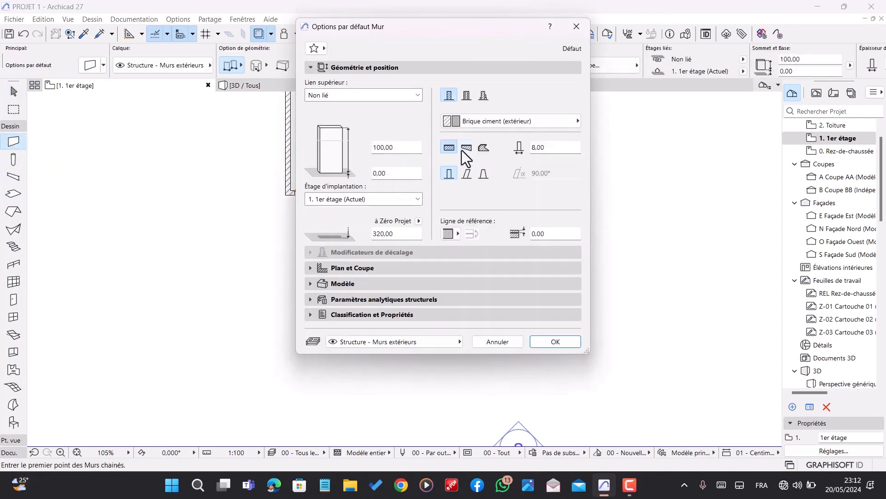
left_click(356, 96)
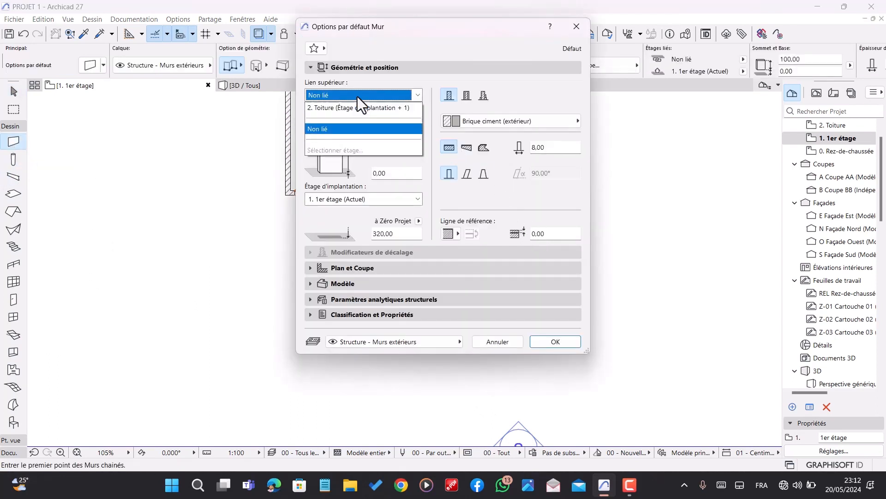
left_click(407, 95)
left_click_drag(414, 151, 361, 148)
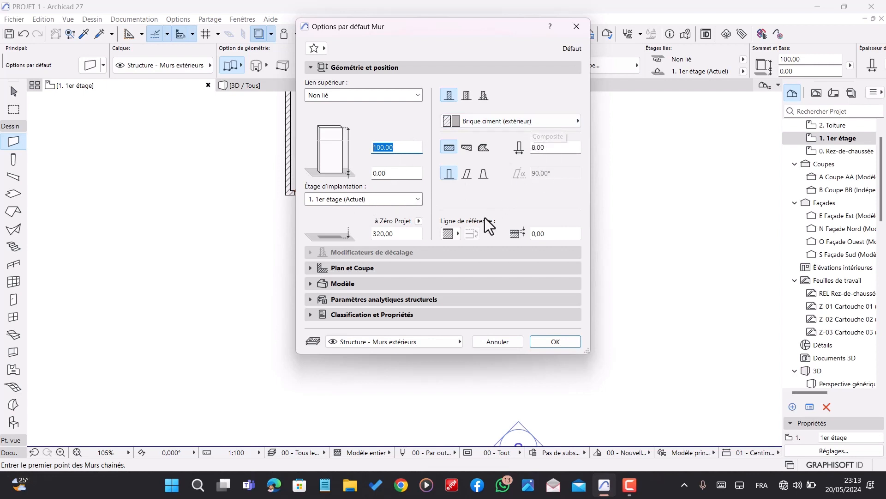
left_click(376, 282)
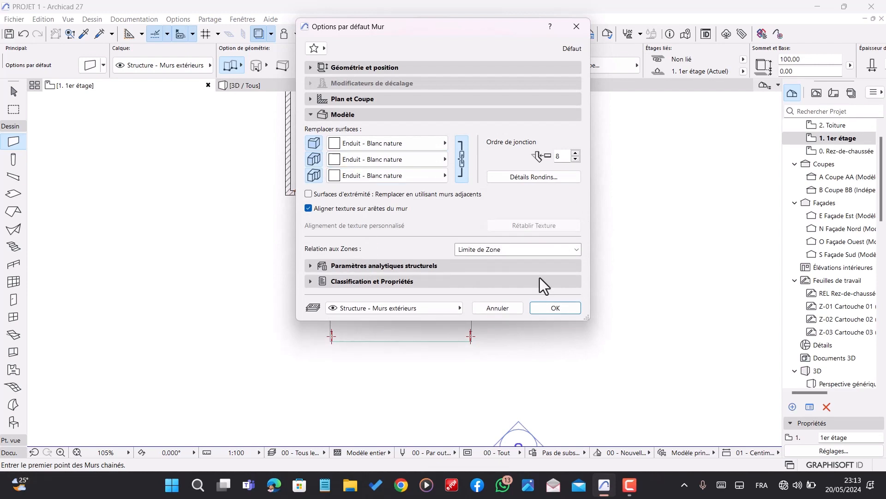
left_click(550, 307)
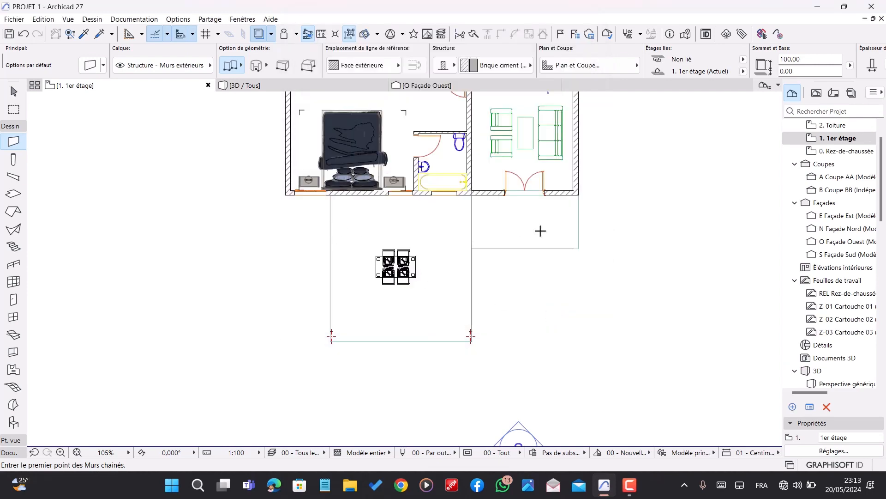
key("ctrl+t")
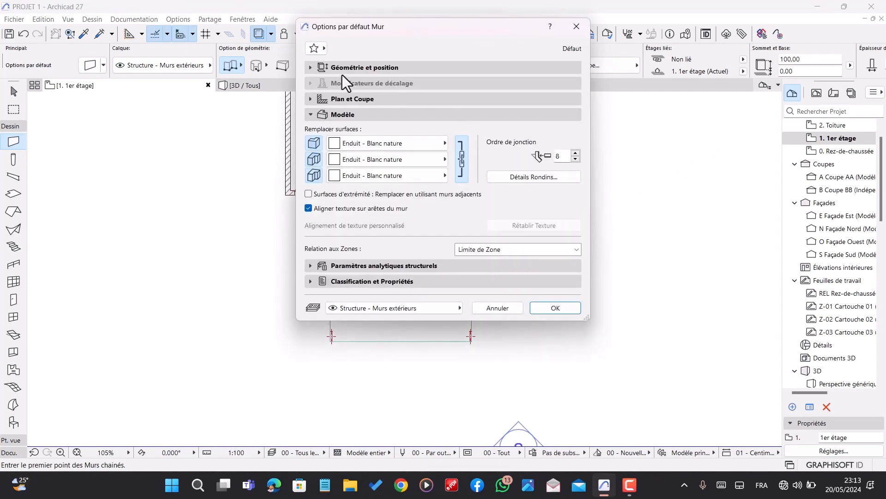
double_click(542, 148)
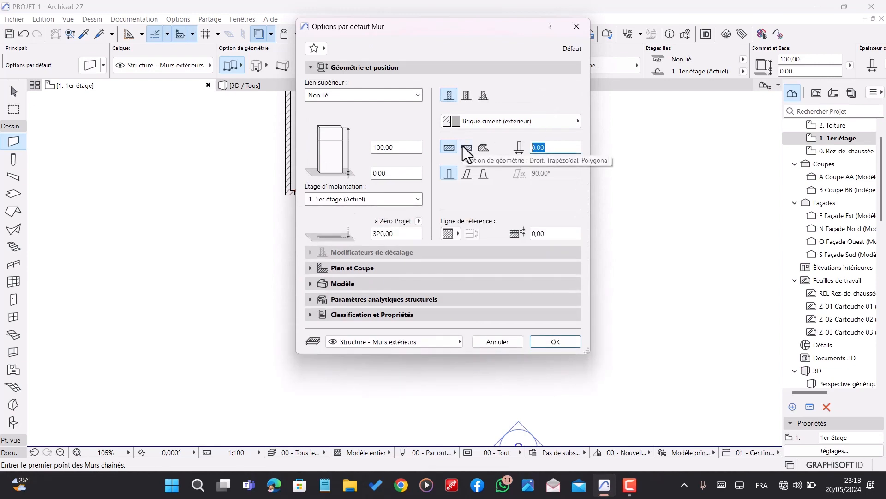
type("18")
left_click(555, 342)
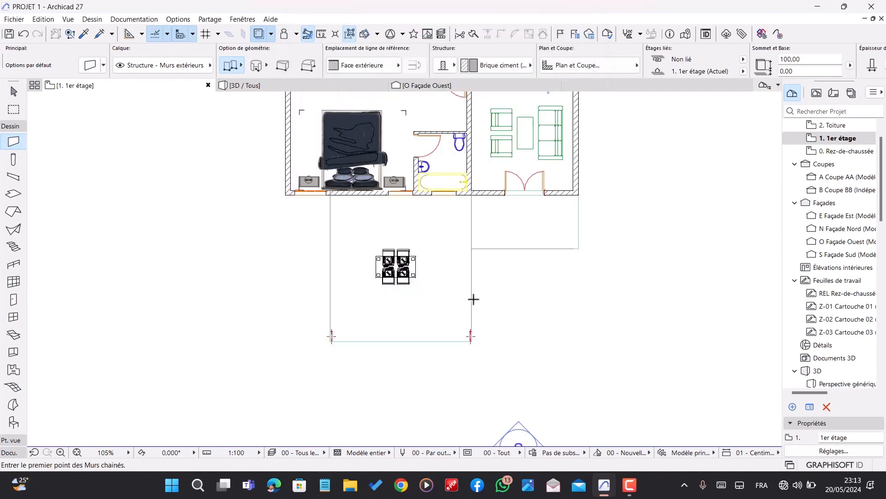
- Draw a chained wall 100.00 high along the outer edges of the terrace and adjoining balcony, starting and ending at the house's front wall
scroll(316, 218, "up", 3)
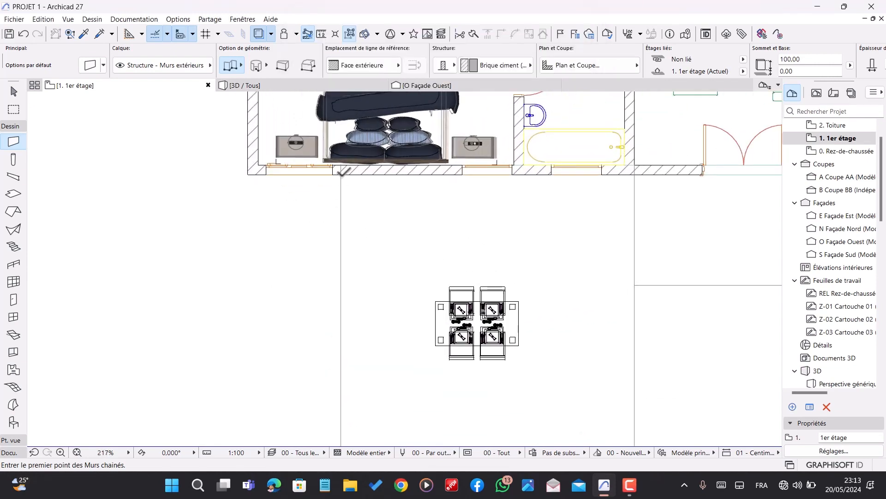
left_click(341, 180)
scroll(346, 203, "down", 2)
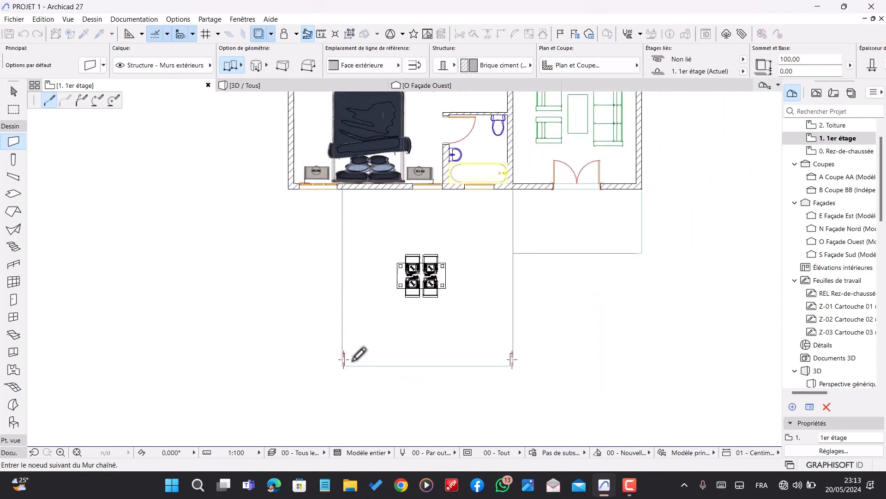
scroll(351, 357, "up", 4)
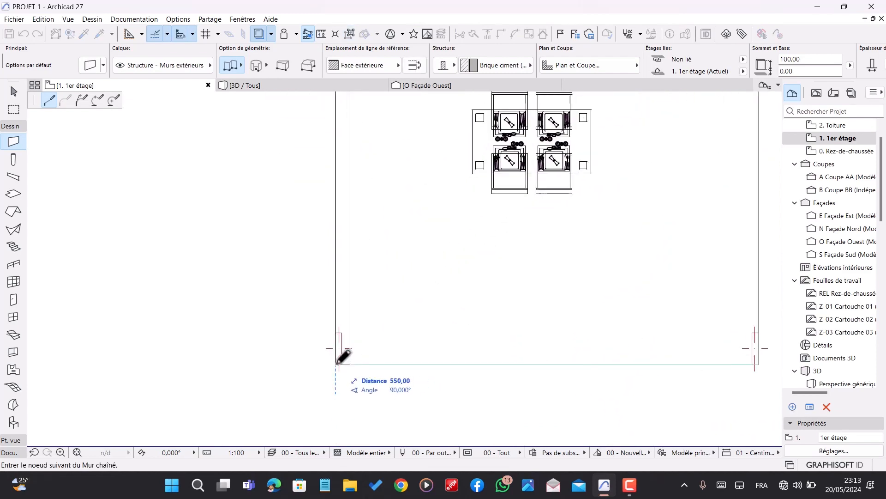
left_click(336, 365)
scroll(280, 358, "down", 3)
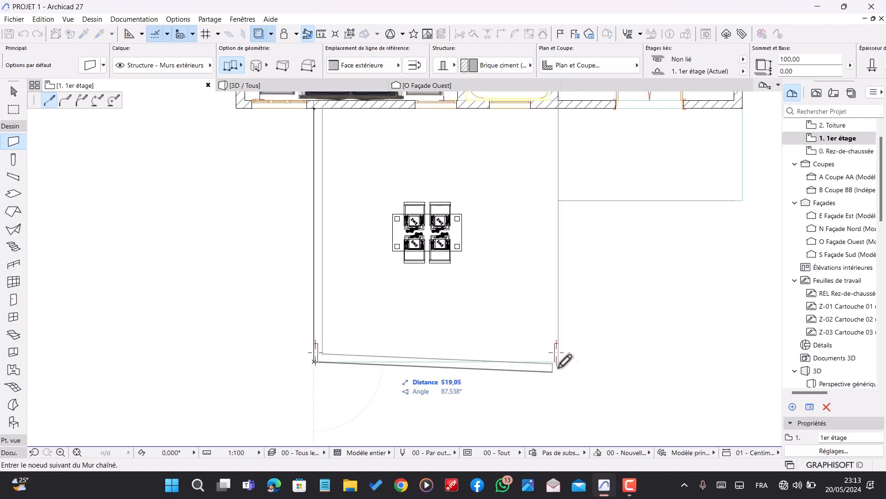
scroll(561, 361, "up", 2)
scroll(560, 361, "down", 2)
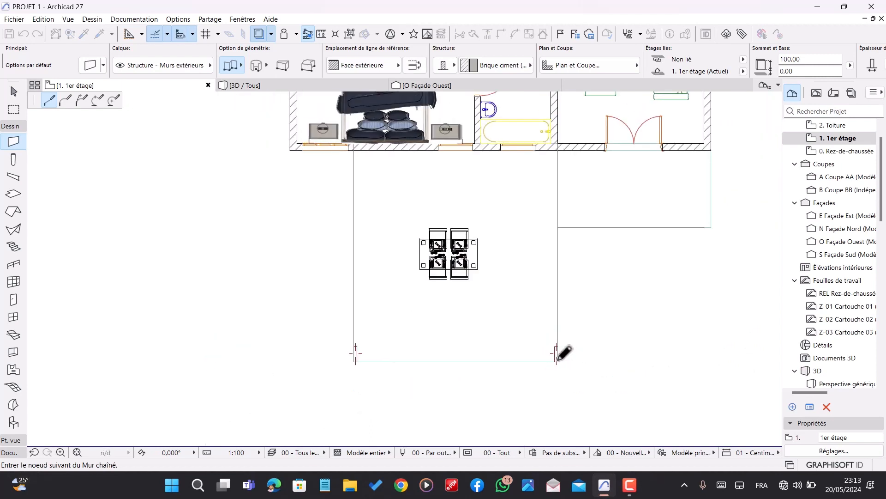
left_click(558, 361)
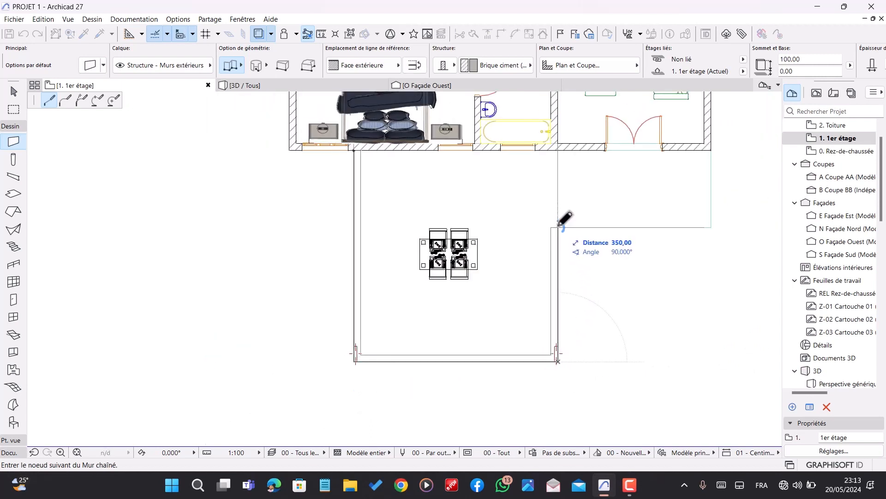
left_click(558, 227)
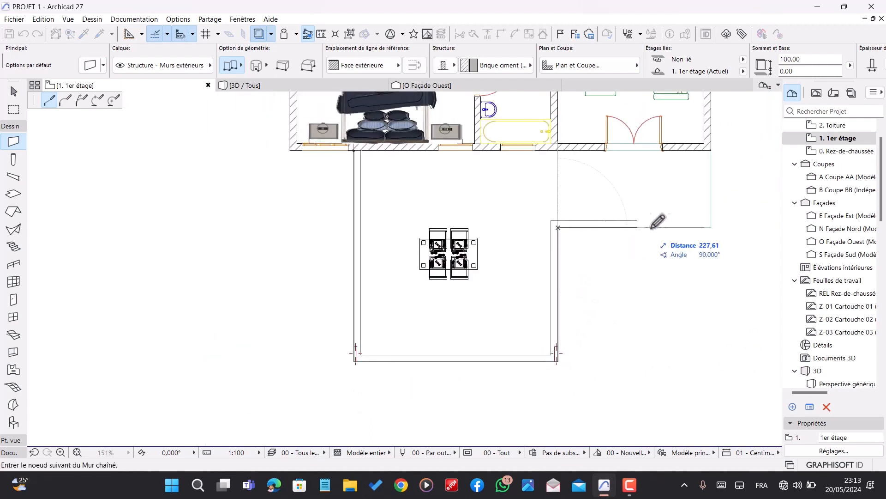
left_click(711, 227)
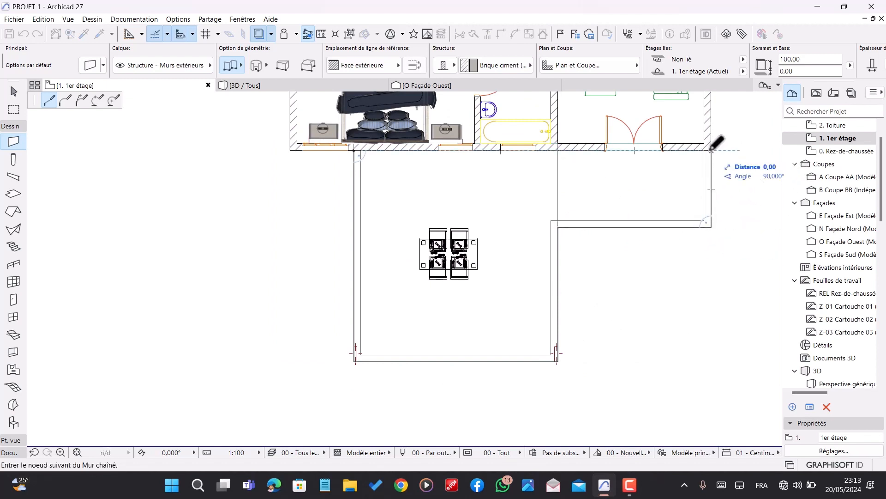
double_click(711, 150)
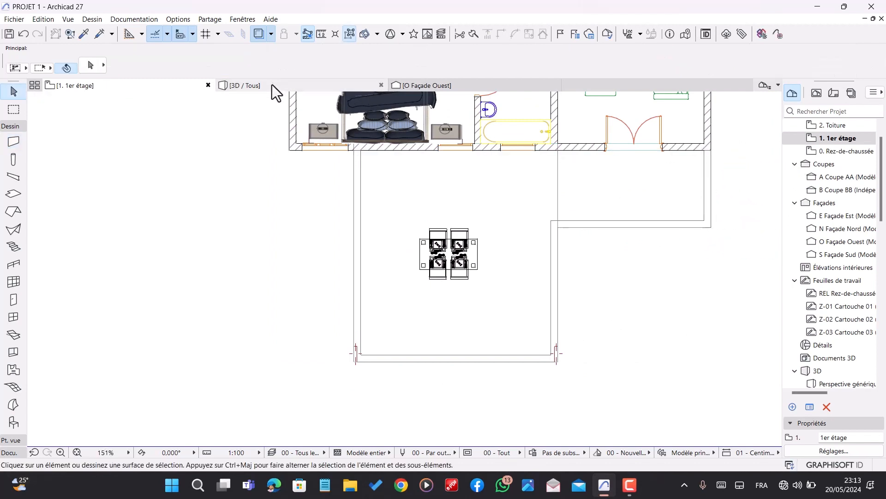
- Remove the top surface override from the canopy slab in the 3D view and inspect the front facade
left_click(273, 85)
scroll(582, 202, "down", 1)
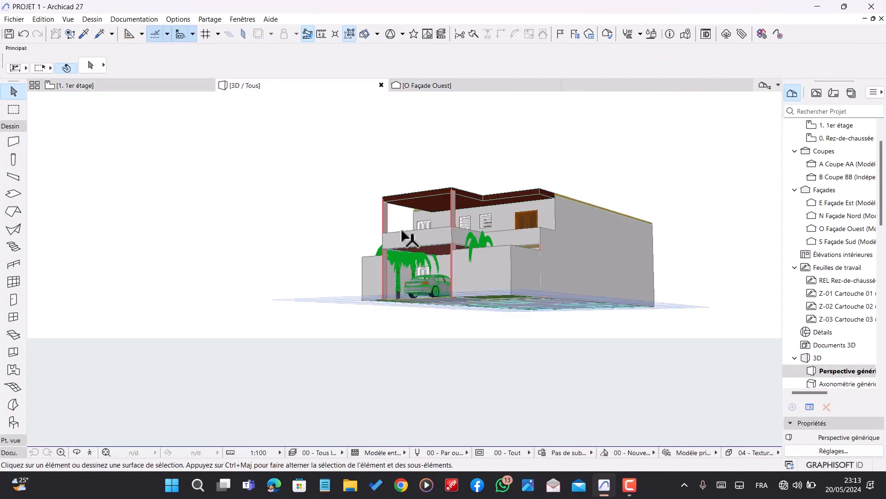
middle_click_drag(405, 234, 434, 233, "shift")
scroll(595, 241, "up", 1)
left_click(434, 226)
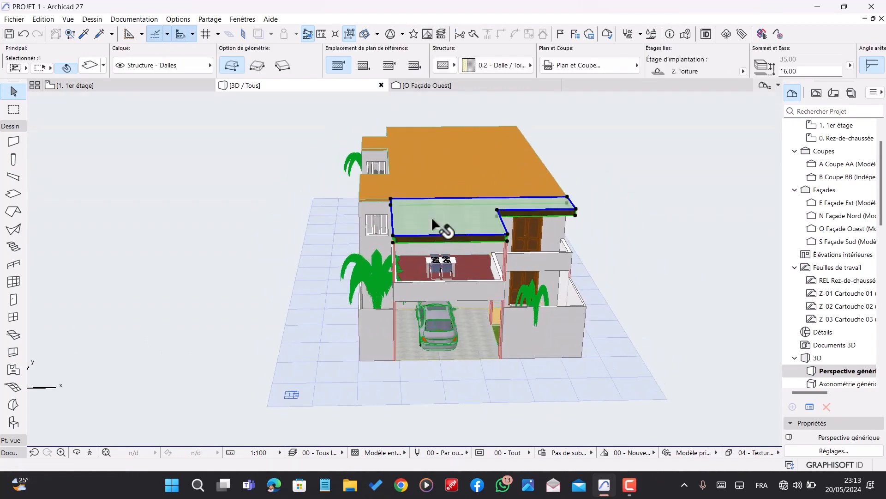
key("ctrl+t")
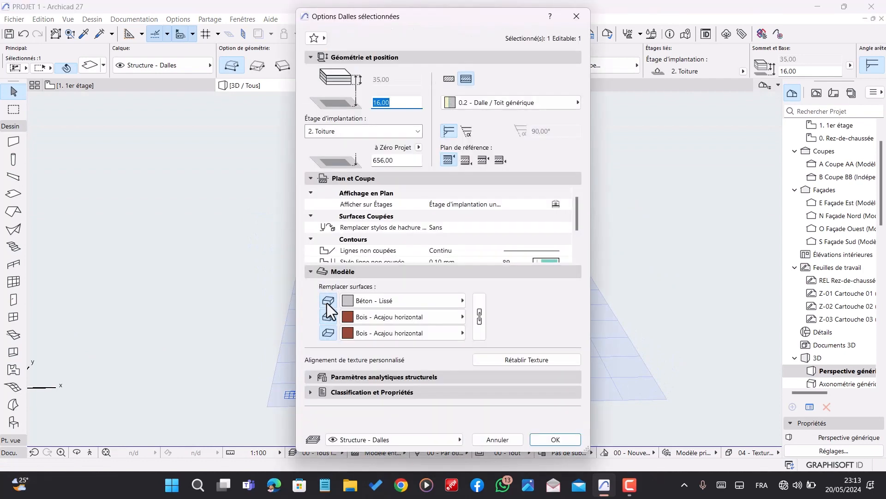
left_click(328, 301)
left_click(555, 440)
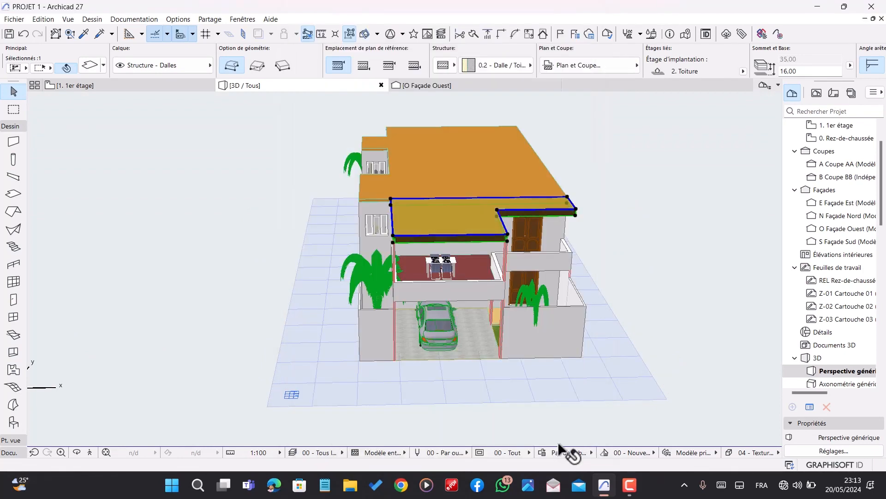
key("Escape")
scroll(439, 229, "up", 1)
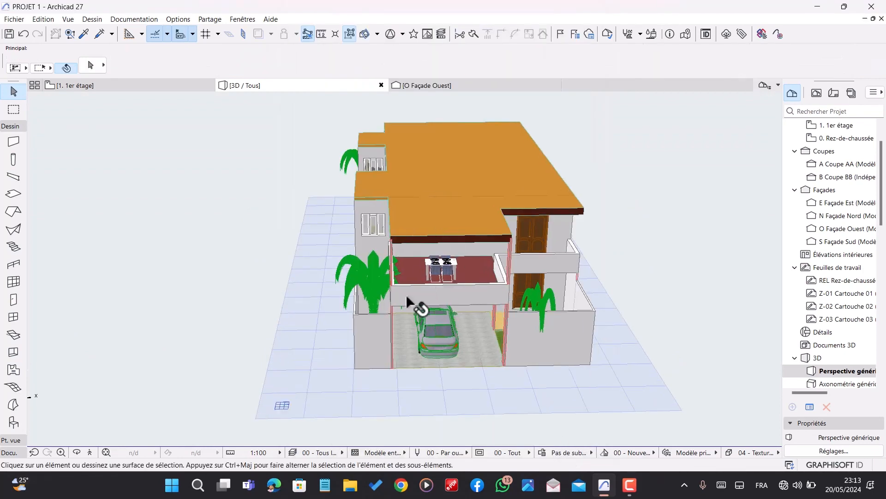
middle_click_drag(409, 296, 449, 261, "shift")
mouse_move(540, 258)
middle_mouse_down("shift")
mouse_move(517, 263)
mouse_move(528, 253)
mouse_move(548, 275)
middle_mouse_up("shift")
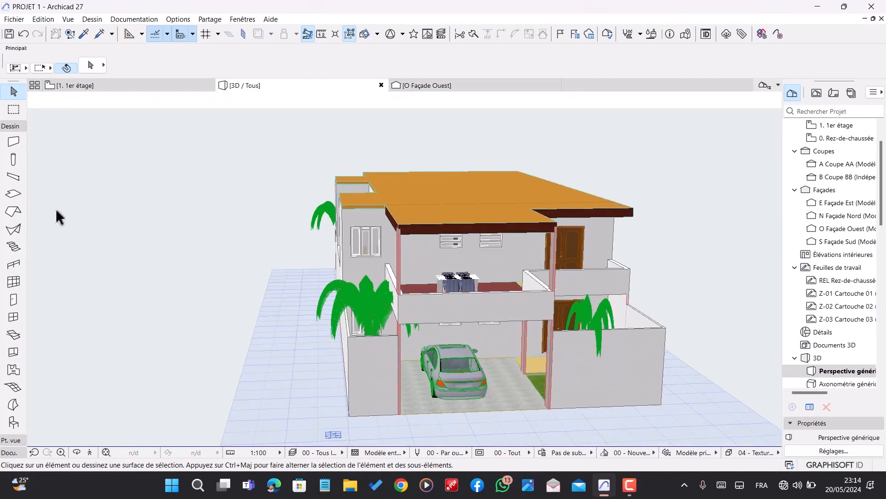
- On the 1er étage plan, enable surface overrides for both terrace columns and set their side surface to Bois - Acajou horizontal
left_click(130, 85)
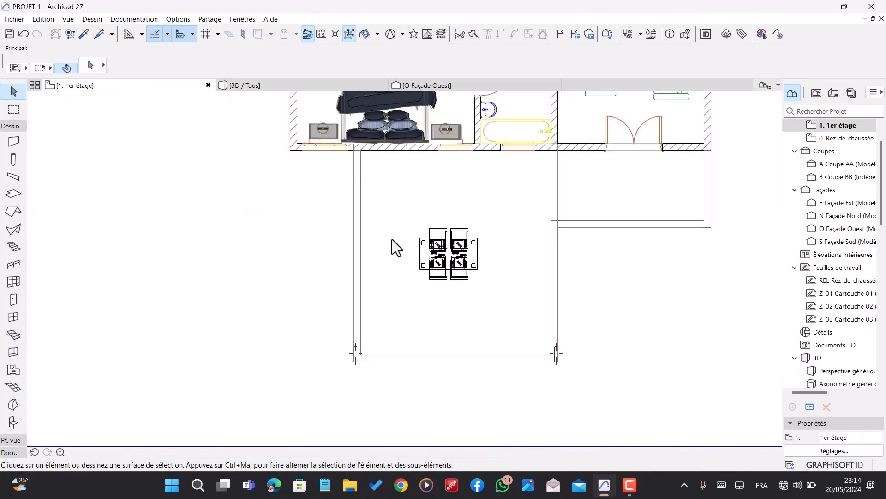
left_click(16, 160)
key("ctrl+a")
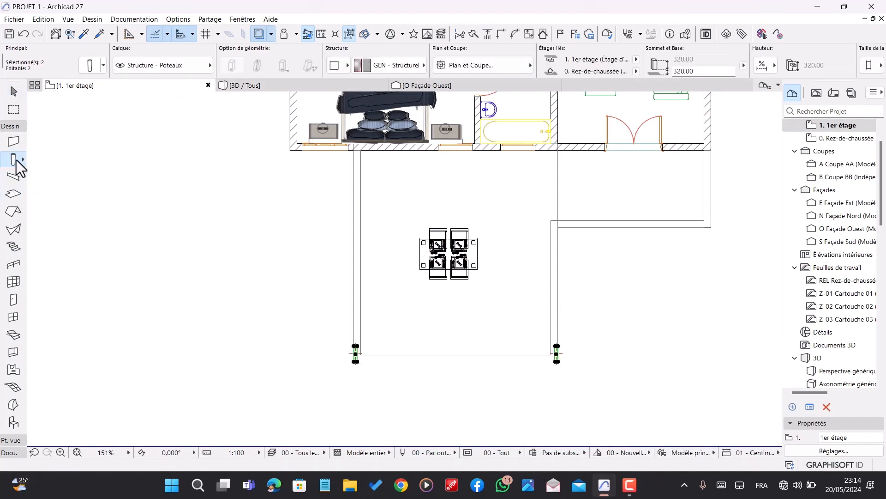
double_click(14, 159)
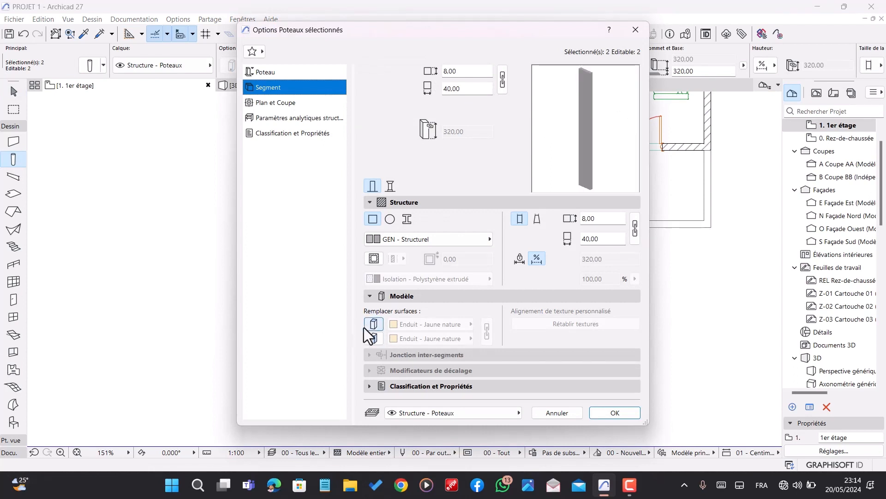
left_click(373, 339)
left_click(422, 339)
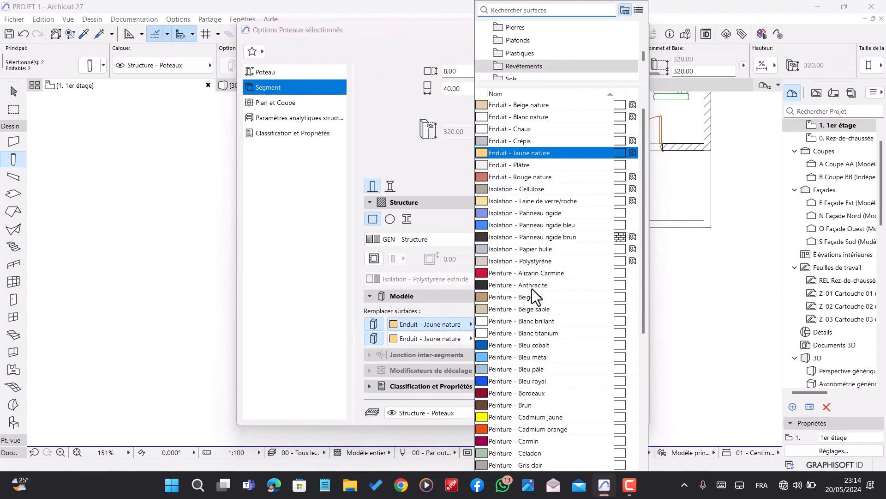
scroll(535, 60, "up", 5)
left_click(530, 53)
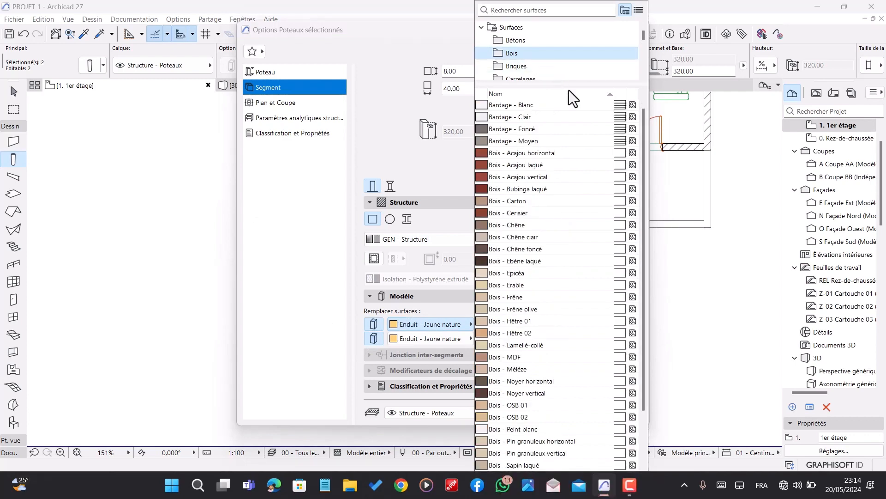
left_click(525, 154)
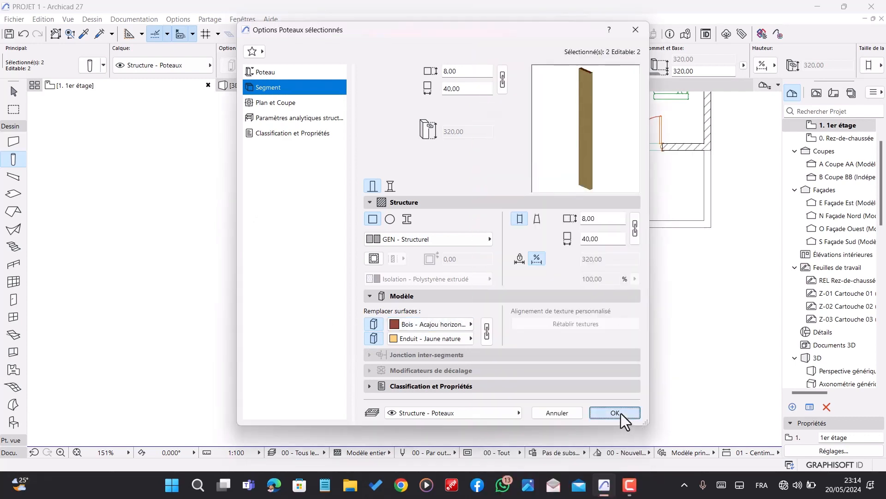
left_click(617, 414)
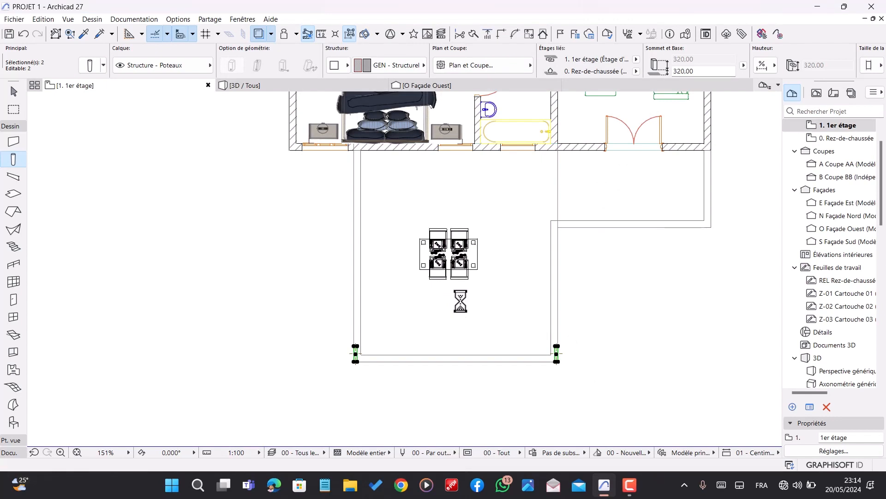
- Examine the canopy, the first-floor columns and the low walls in 3D from below, above and the front
left_click(268, 87)
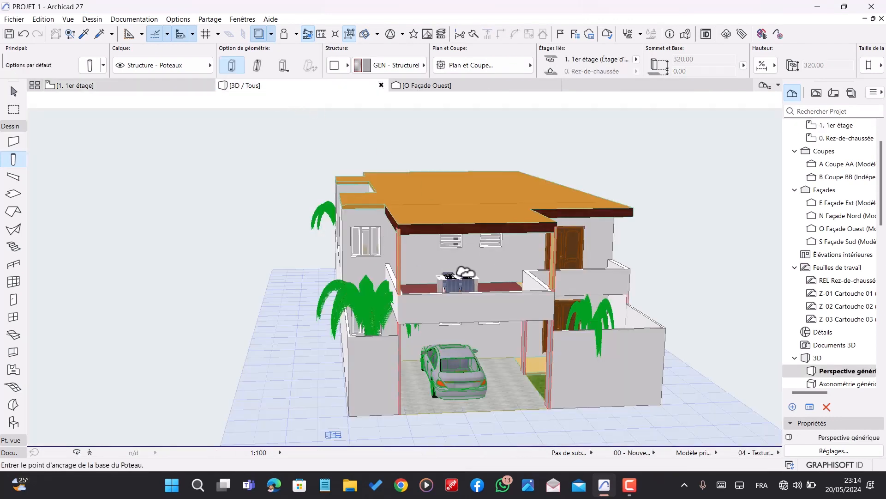
key("Escape")
scroll(557, 278, "up", 1)
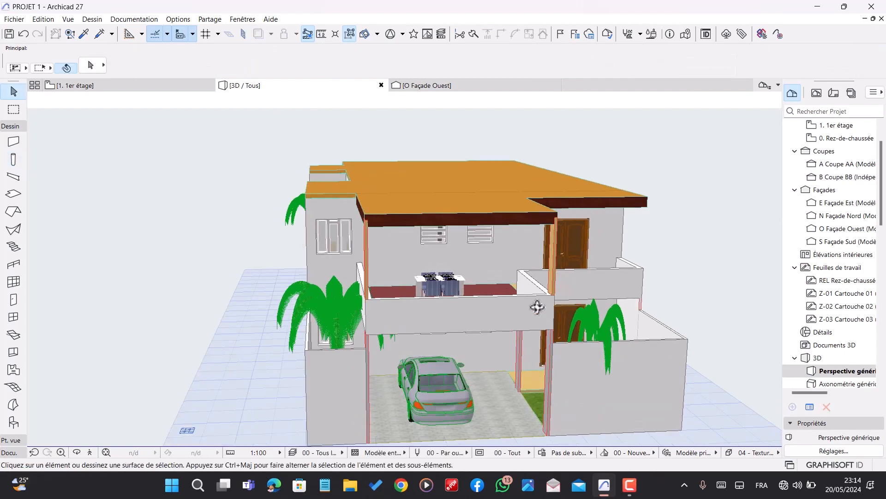
left_click_drag(537, 307, 560, 258)
scroll(558, 259, "down", 1)
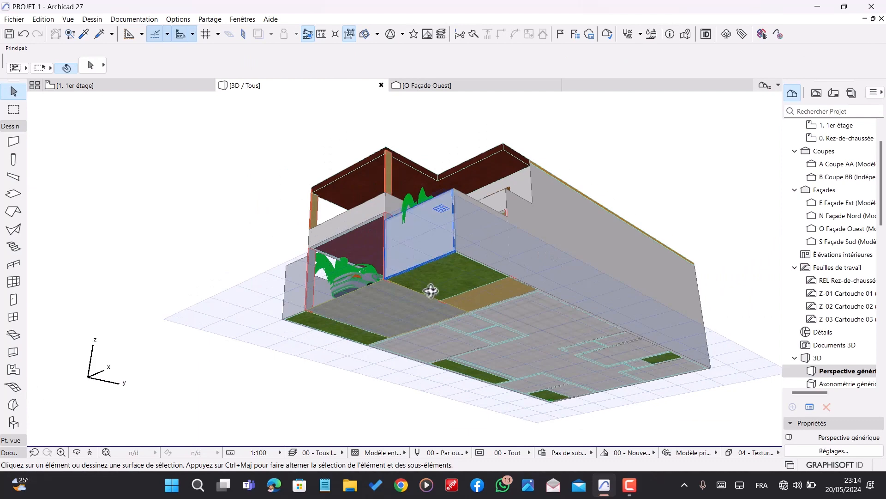
middle_click_drag(589, 312, 592, 312, "shift")
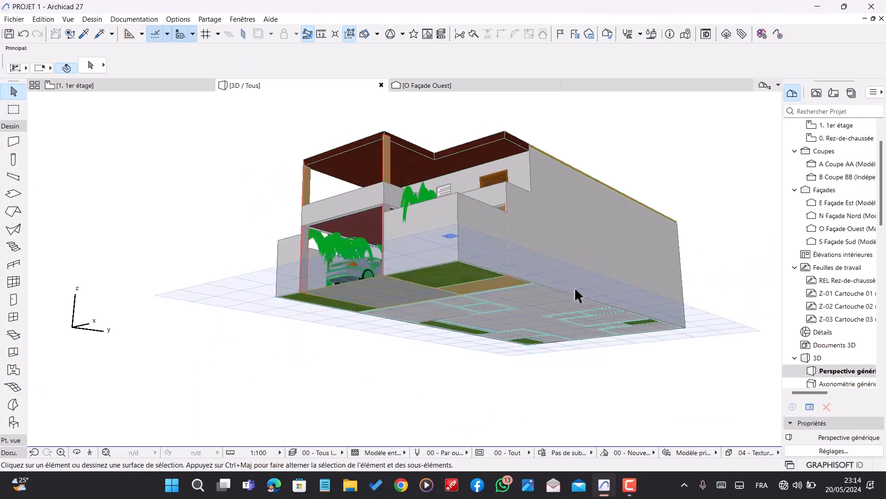
scroll(652, 324, "down", 1)
middle_click_drag(339, 187, 555, 290, "shift")
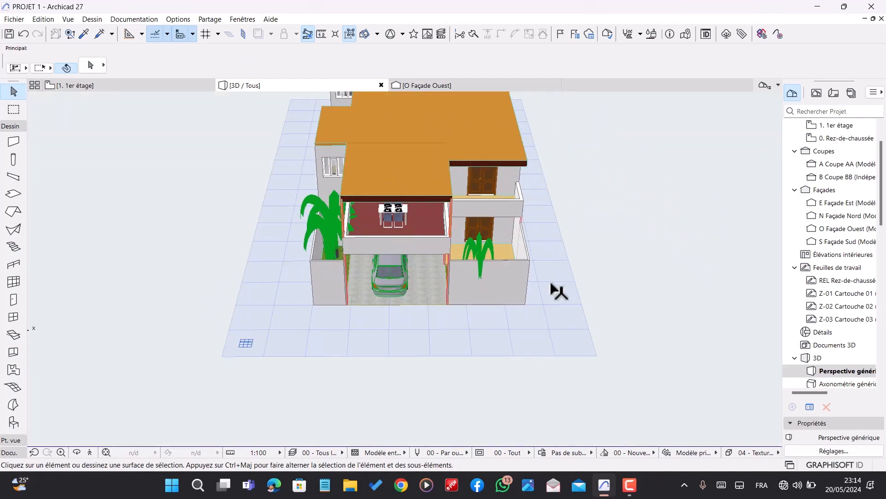
scroll(555, 290, "down", 1)
scroll(460, 265, "up", 3)
middle_click_drag(459, 265, 463, 231, "shift")
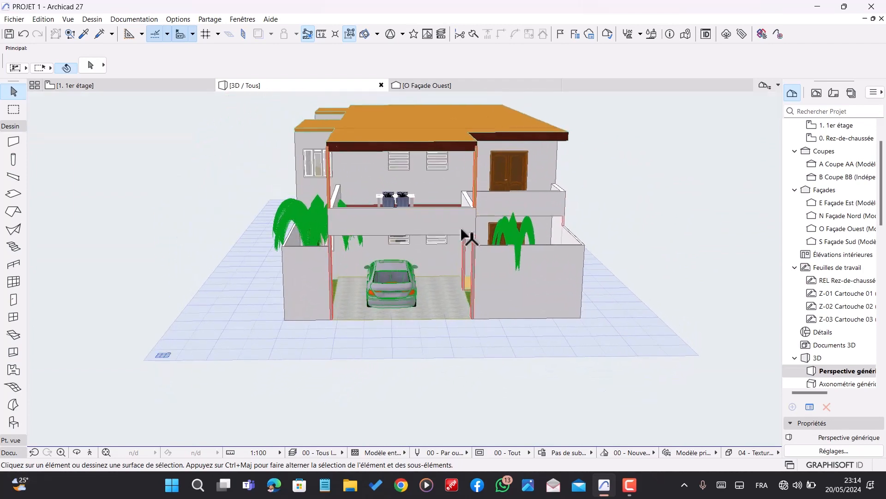
- Try to transfer the settings of a first-floor terrace column to the carport column beneath it
left_click(85, 33)
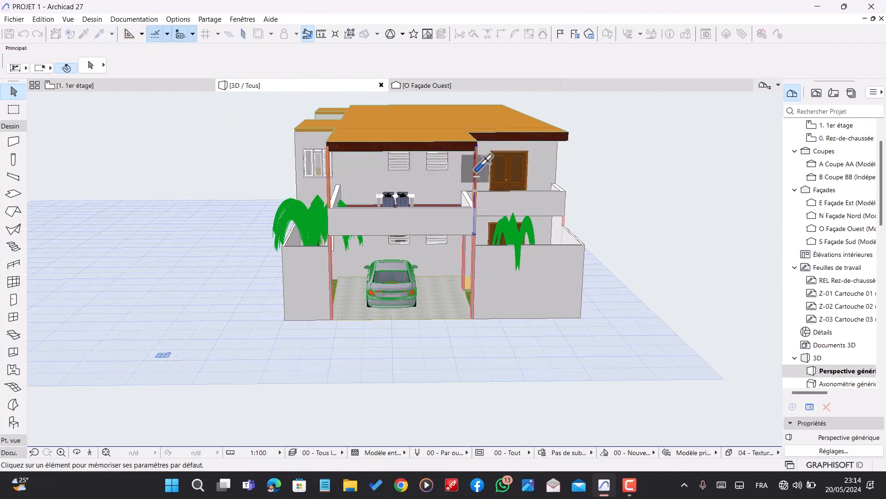
left_click(475, 171)
left_click(101, 35)
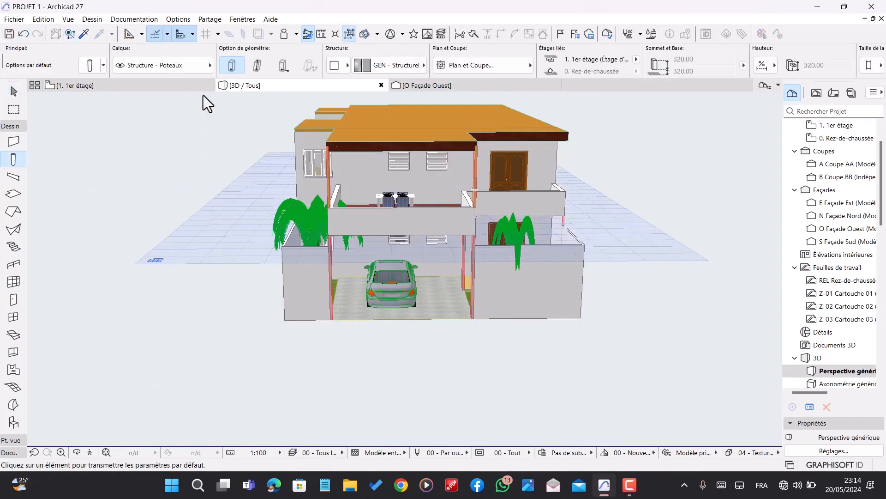
scroll(475, 259, "up", 5)
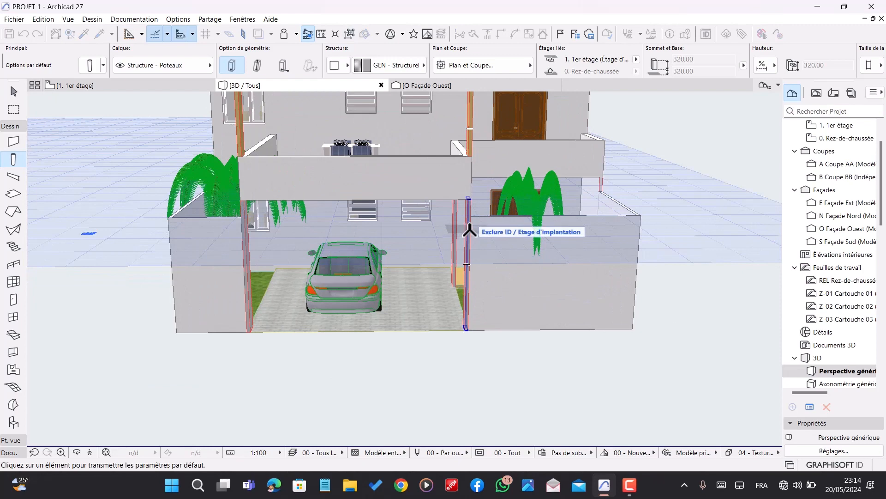
left_click(470, 229)
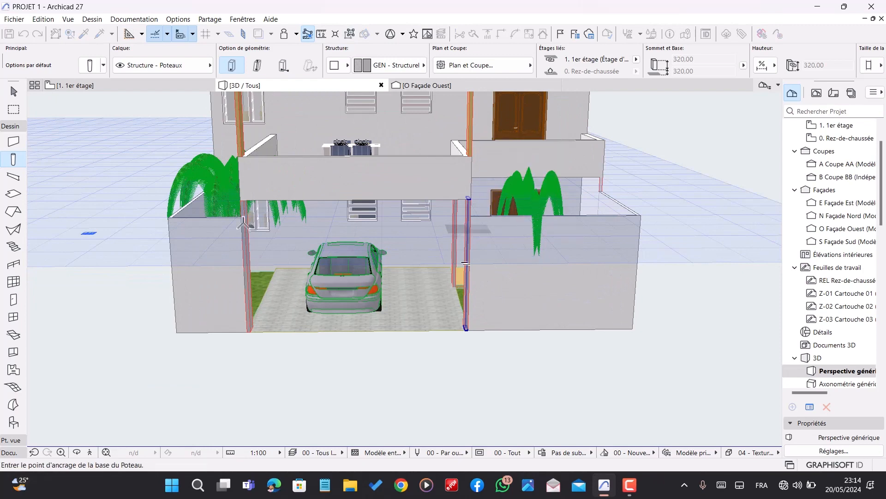
key("Escape")
- On the Rez-de-chaussée plan, set the building material of all four columns to Bois contreplaqué and show them in 3D
double_click(836, 139)
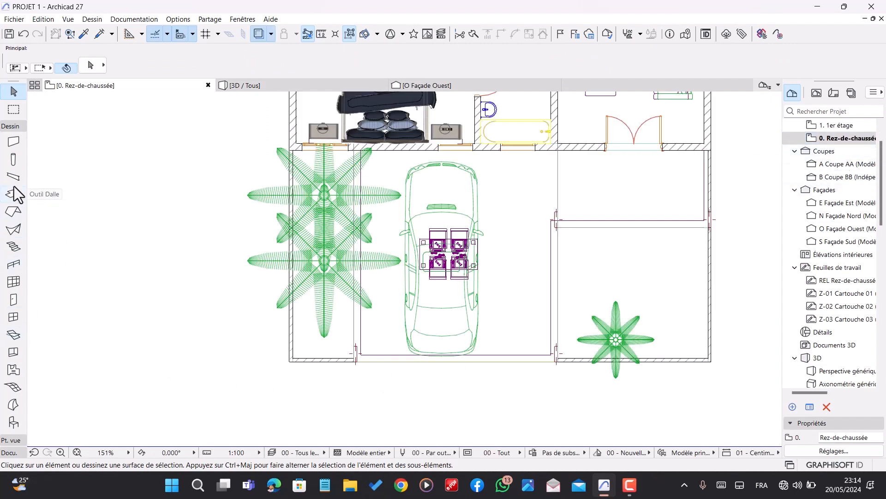
left_click(14, 159)
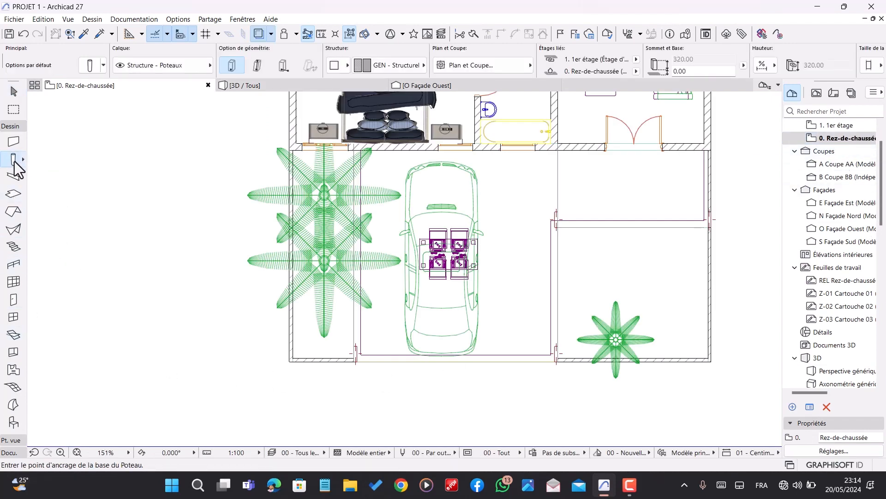
key("ctrl+a")
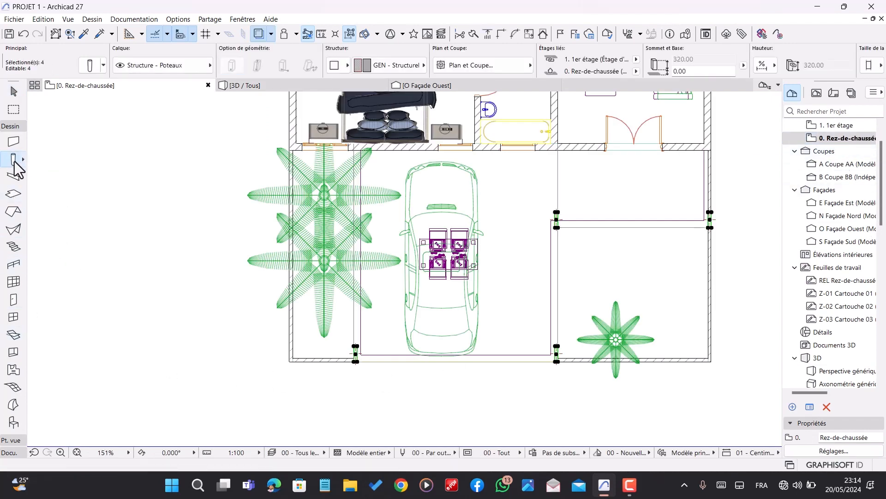
double_click(14, 161)
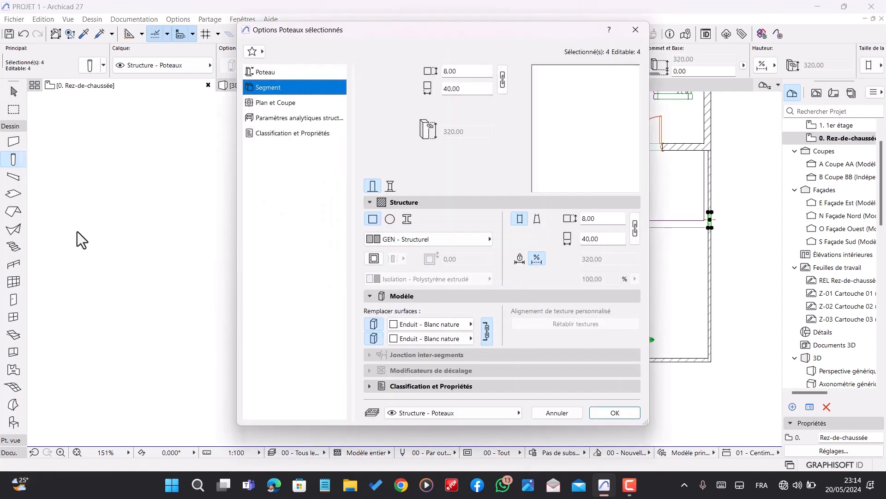
left_click(414, 238)
scroll(510, 277, "up", 2)
left_click(524, 255)
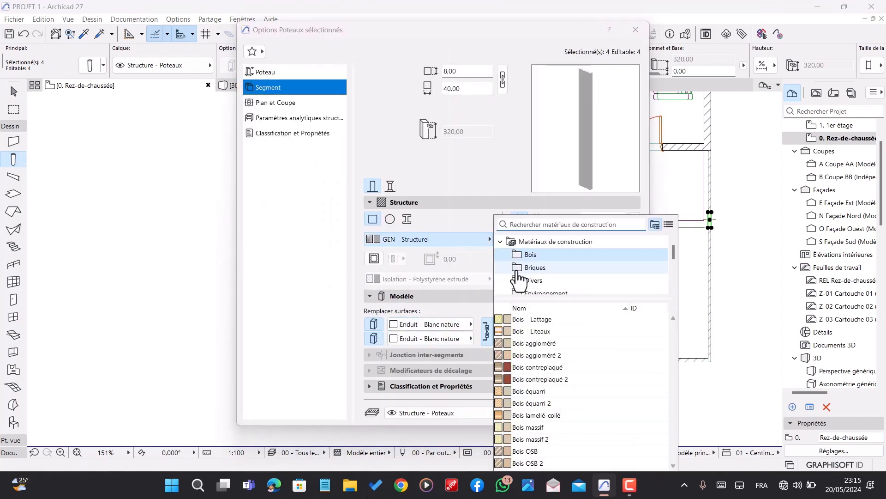
left_click(532, 370)
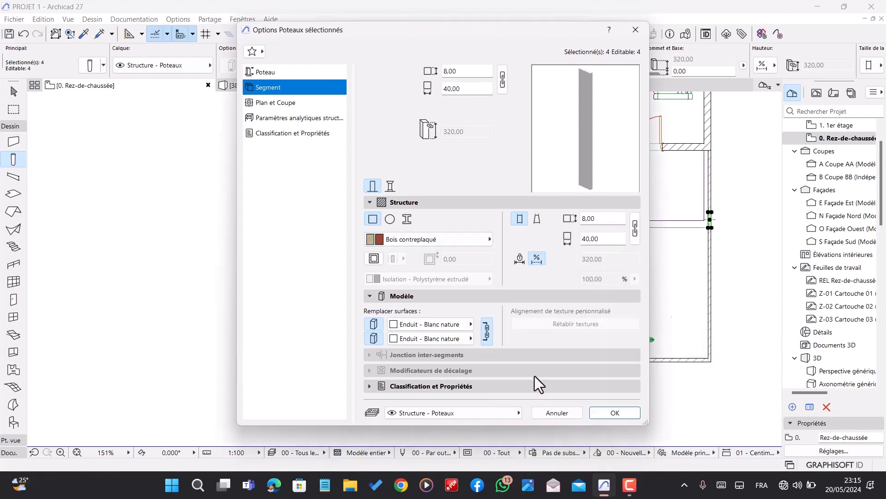
left_click(603, 415)
left_click(277, 86)
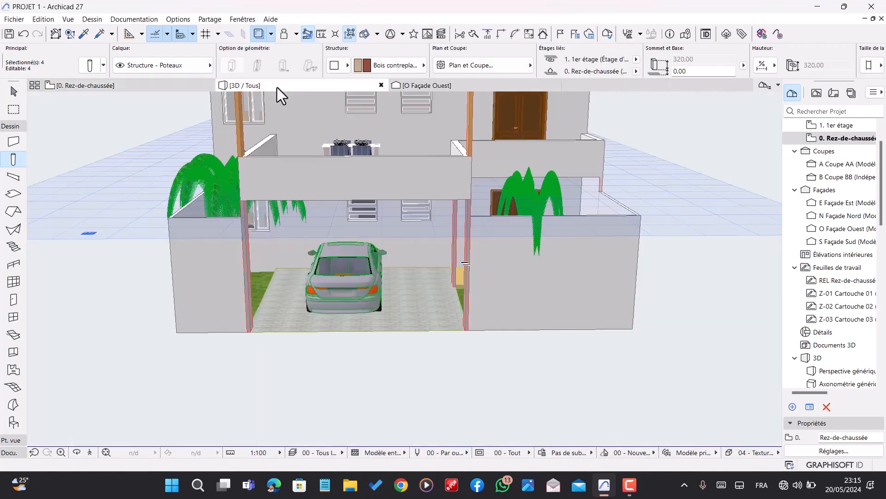
key("Escape")
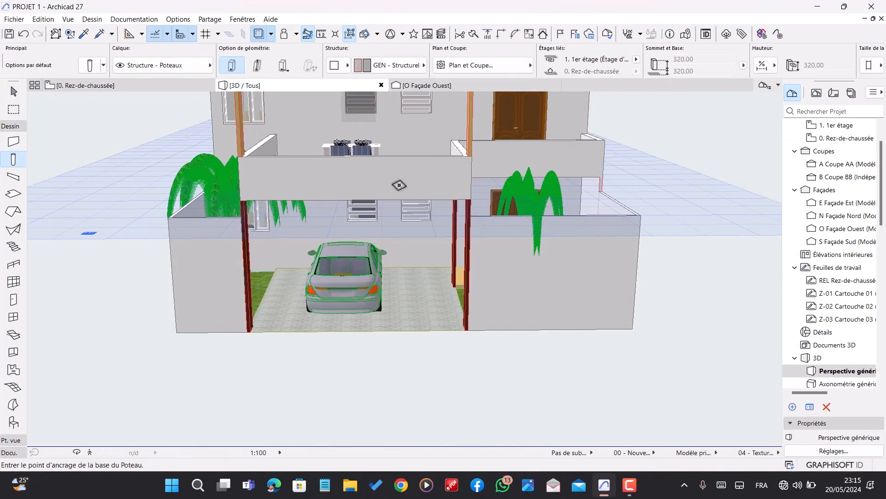
- In 3D, disable both surface overrides on the two first-floor terrace columns and set their building material to Bois contreplaqué
scroll(470, 227, "down", 3)
key("Escape")
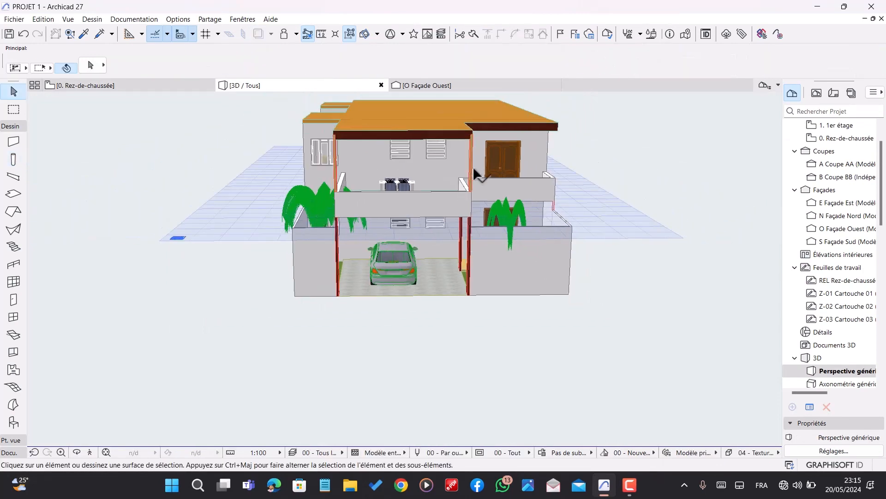
left_click(469, 167)
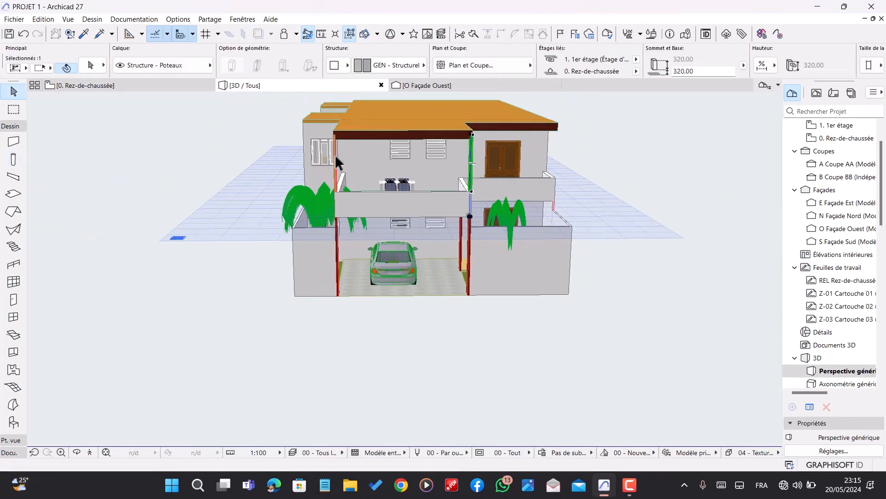
key("ctrl+t")
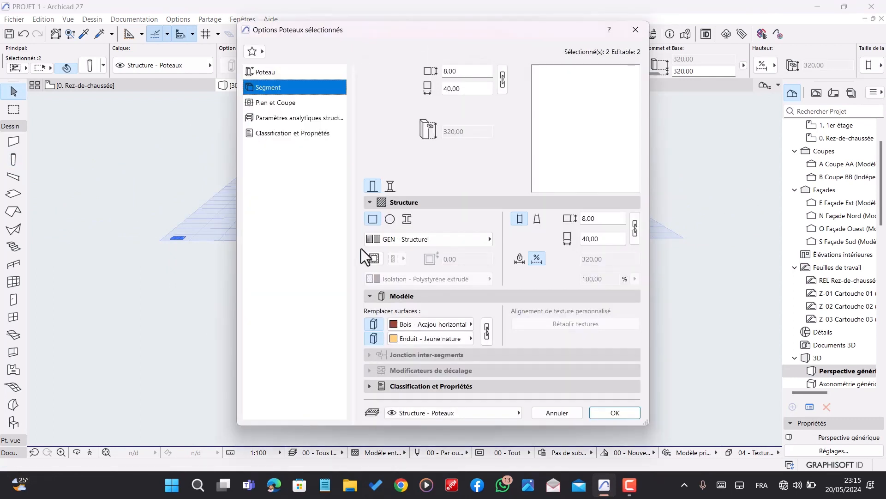
left_click(375, 324)
left_click(375, 338)
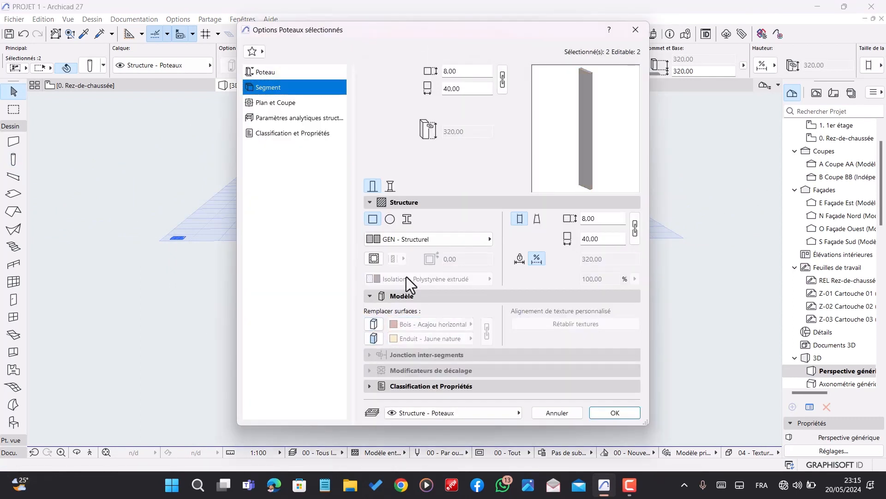
left_click(414, 239)
scroll(557, 286, "up", 1)
left_click(545, 273)
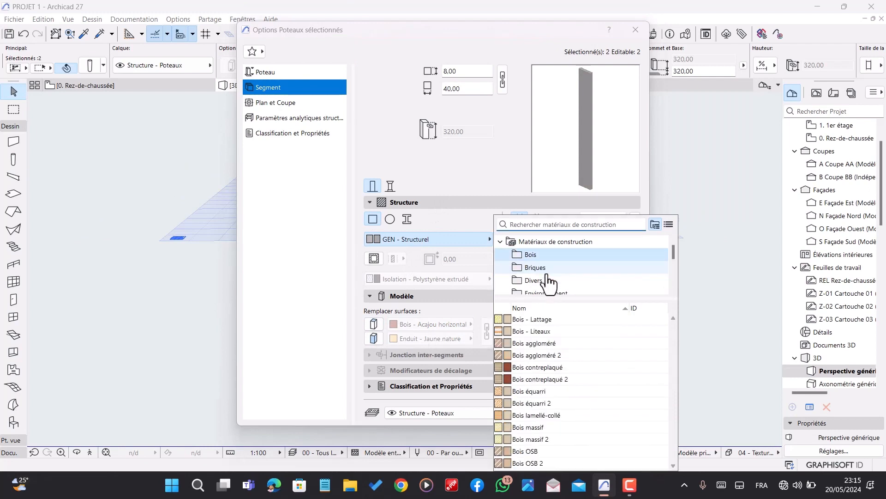
left_click(533, 369)
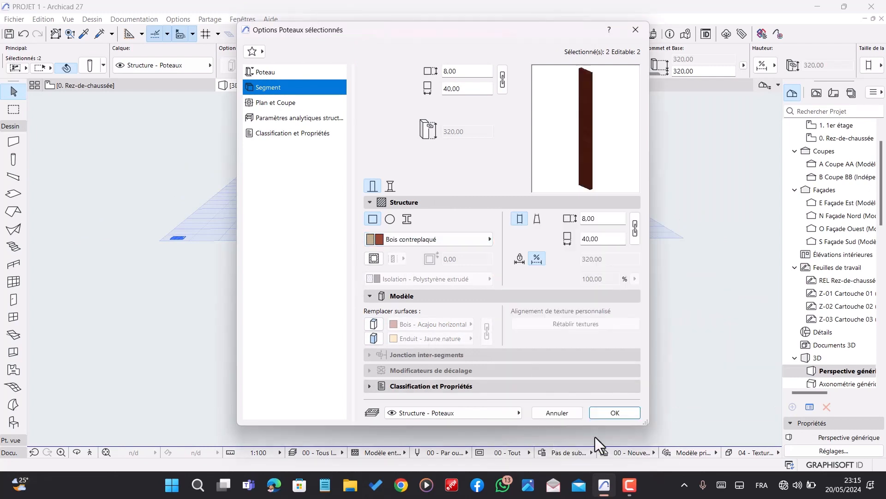
left_click(615, 413)
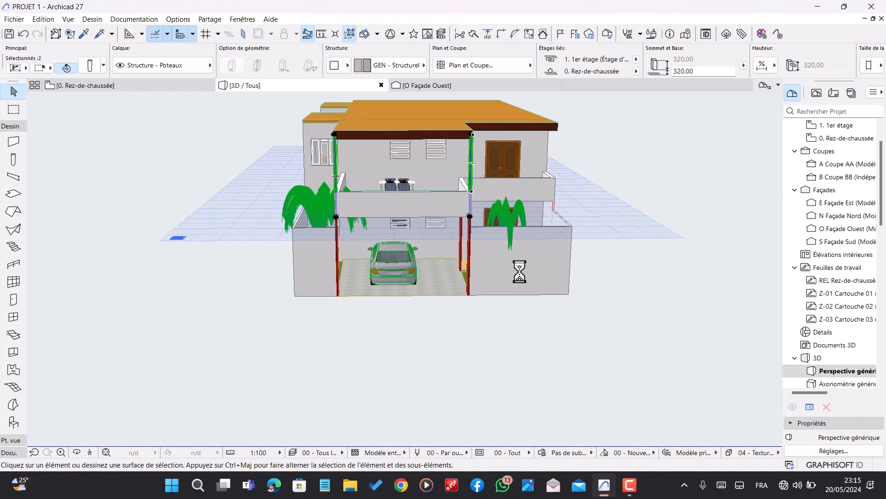
key("Escape")
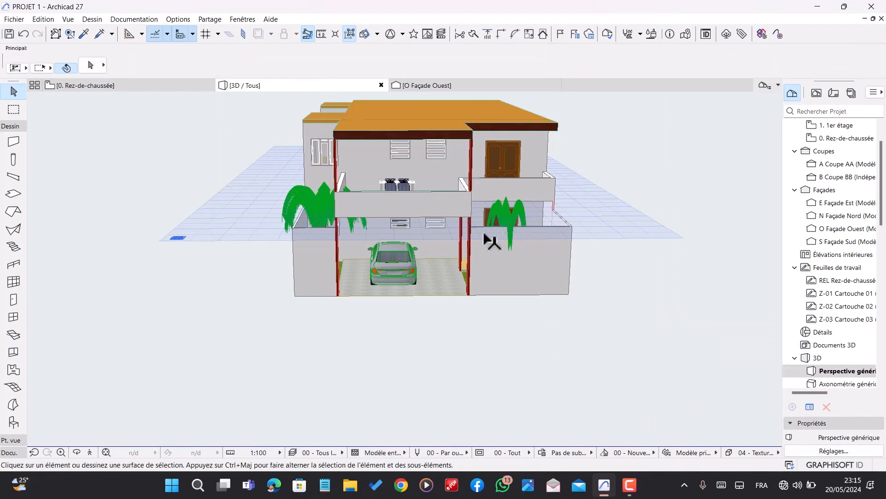
- Raise the low wall at the outer end of the first-floor balcony to a height of 320 cm
middle_click_drag(531, 305, 459, 158, "shift")
scroll(633, 209, "up", 6)
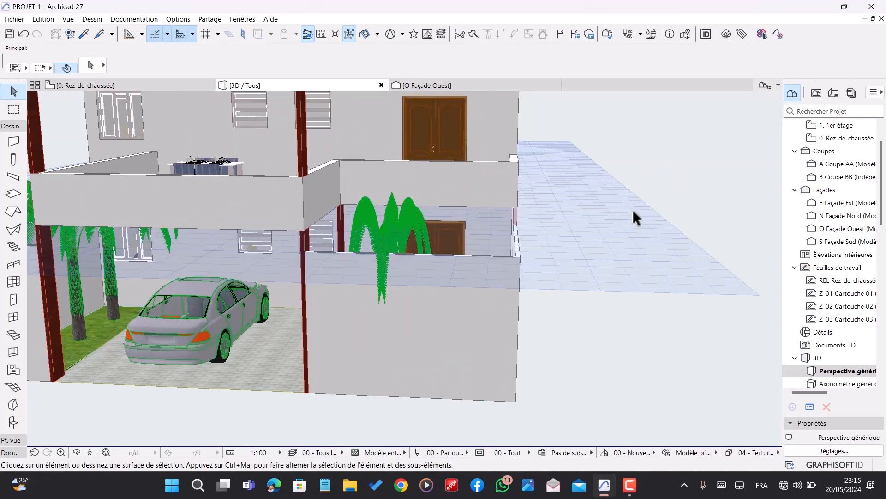
left_click(583, 161)
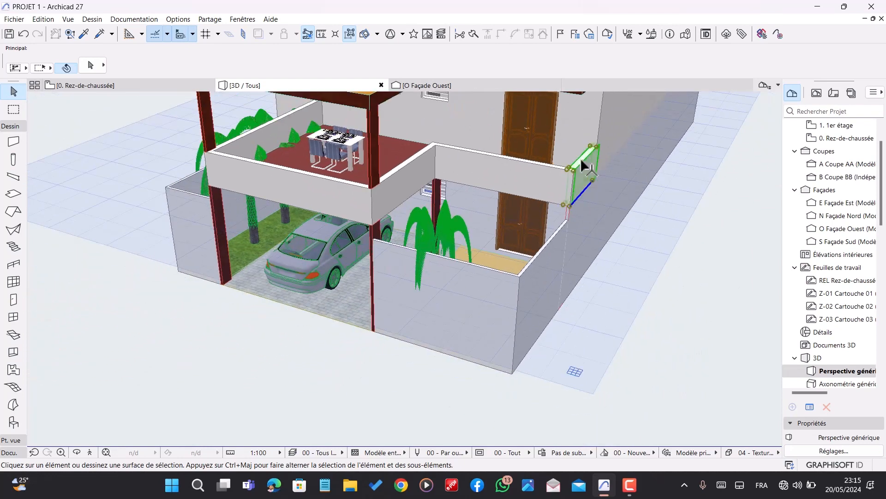
double_click(587, 183)
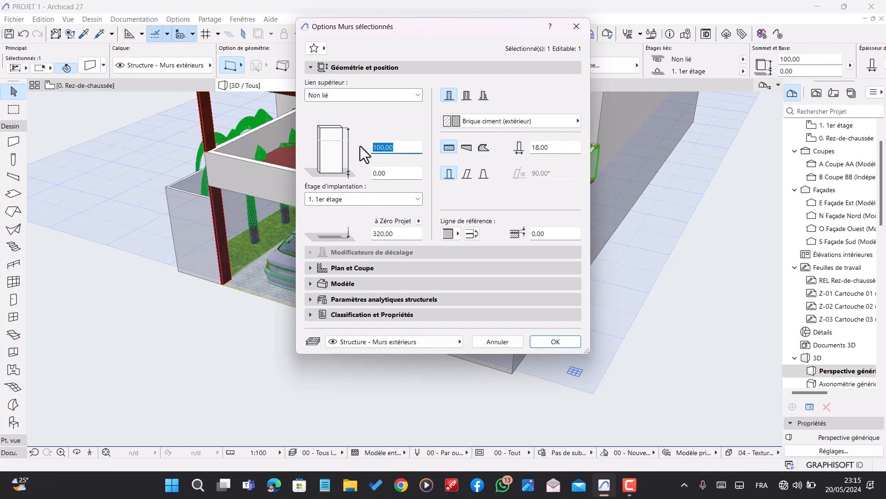
type("320")
left_click(574, 342)
scroll(611, 297, "down", 5)
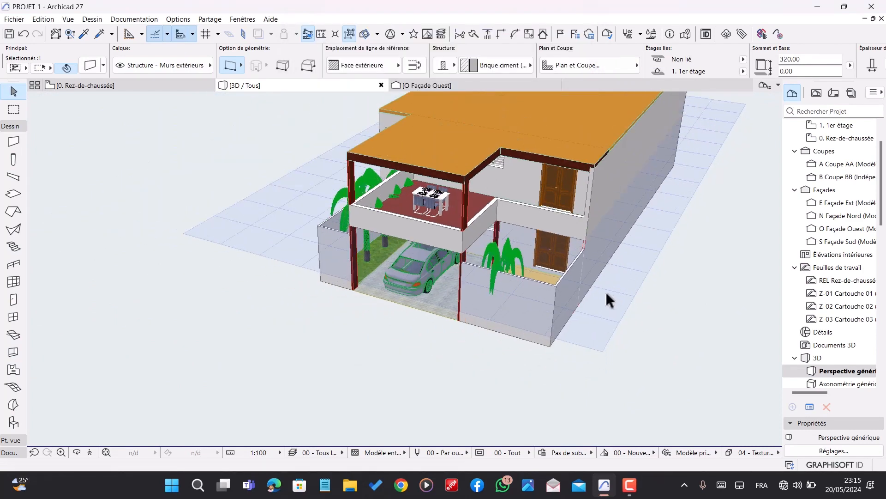
key("Escape")
- Open the 2. Toiture plan and turn off the trace reference so that only the roof storey's outlines show
middle_click_drag(340, 317, 406, 297, "shift")
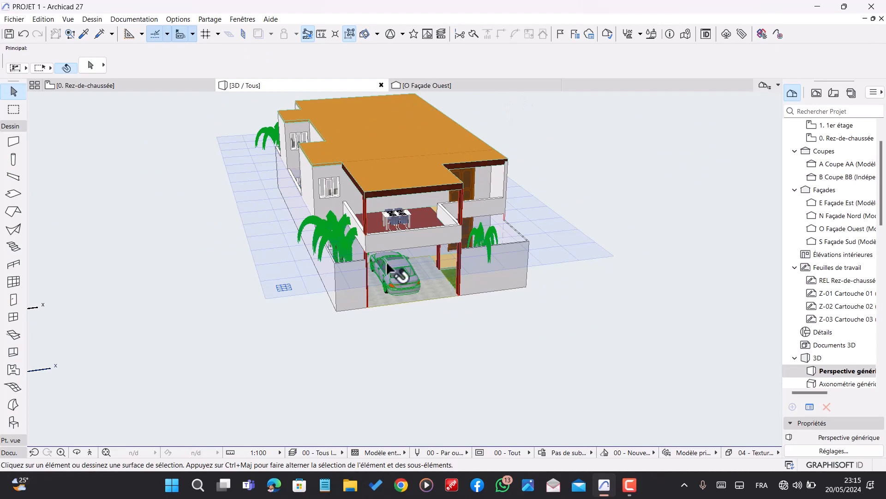
scroll(365, 223, "up", 2)
middle_click_drag(438, 280, 730, 224, "shift")
scroll(838, 157, "up", 2)
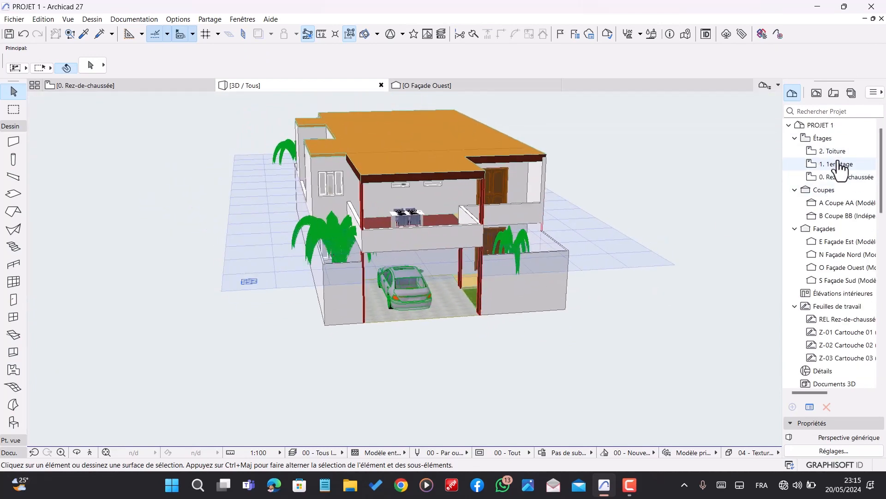
double_click(844, 156)
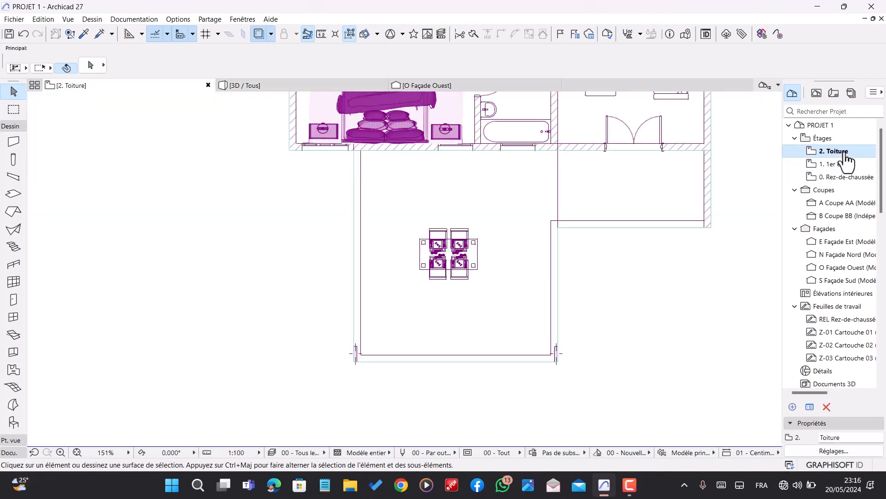
left_click(256, 35)
scroll(401, 287, "down", 5)
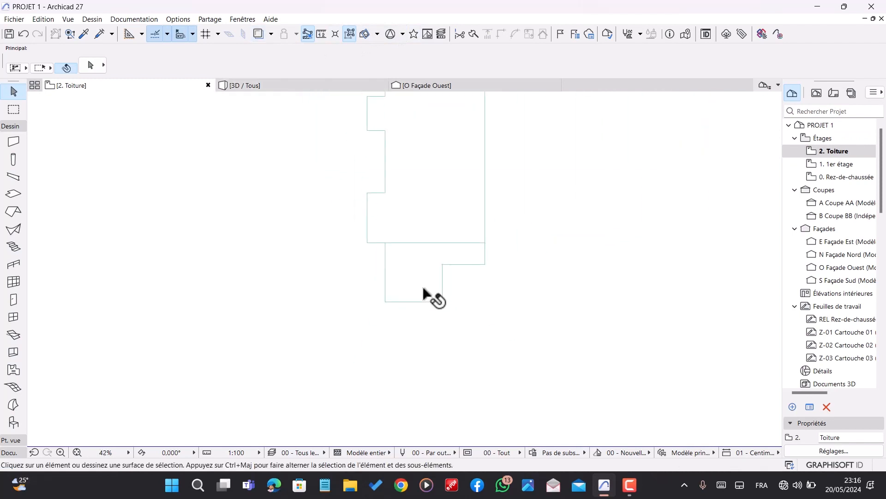
scroll(423, 289, "down", 3)
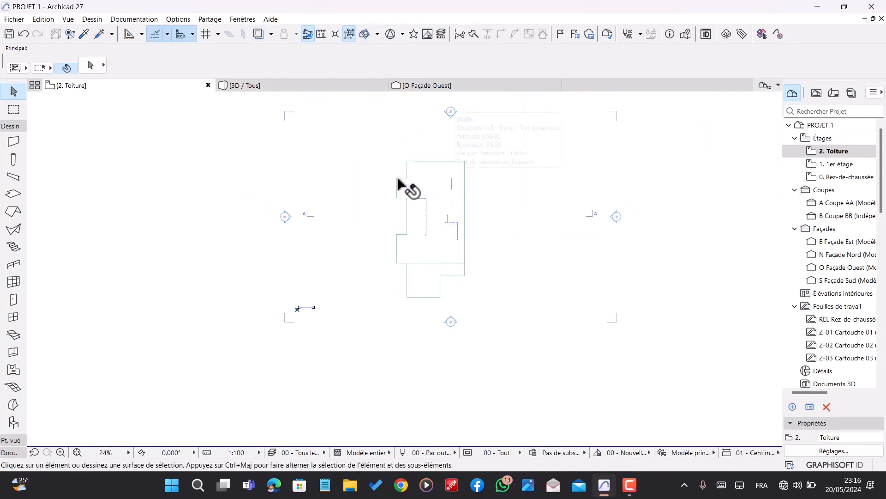
- Build 40 cm high exterior parapet walls along the whole outline of the main roof slab and check them in 3D
left_click(8, 144)
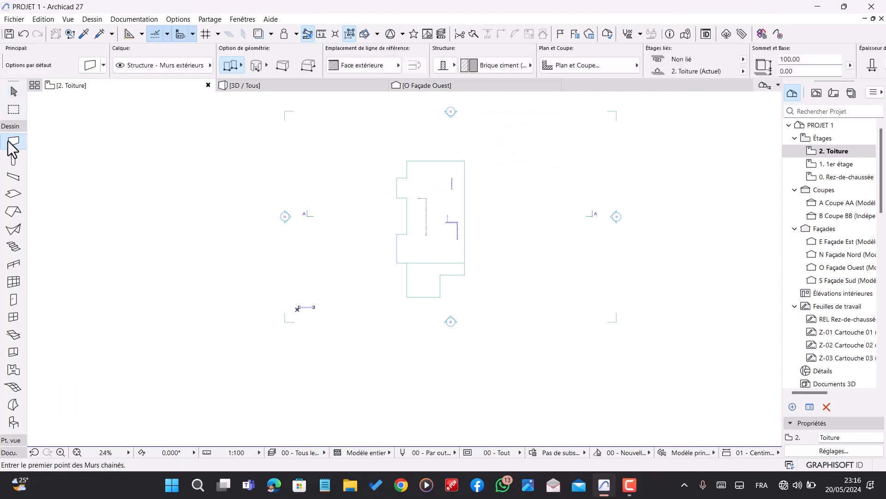
double_click(14, 141)
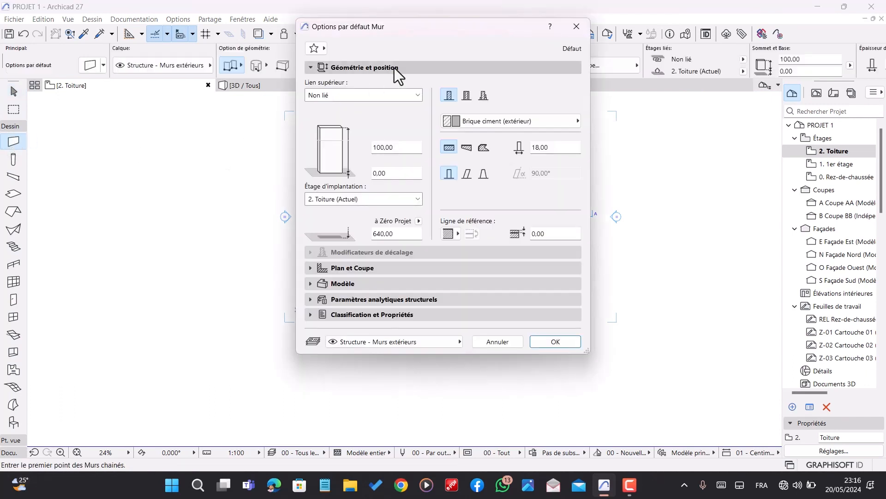
left_click_drag(397, 148, 328, 160)
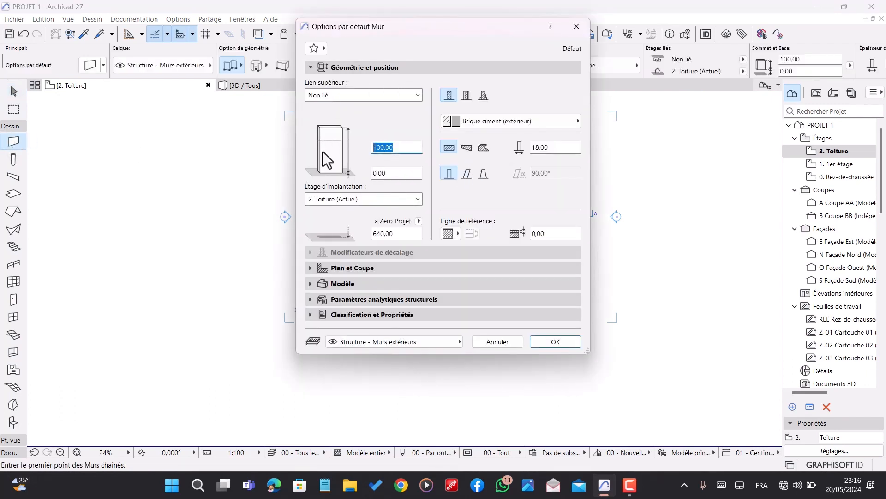
type("40,00")
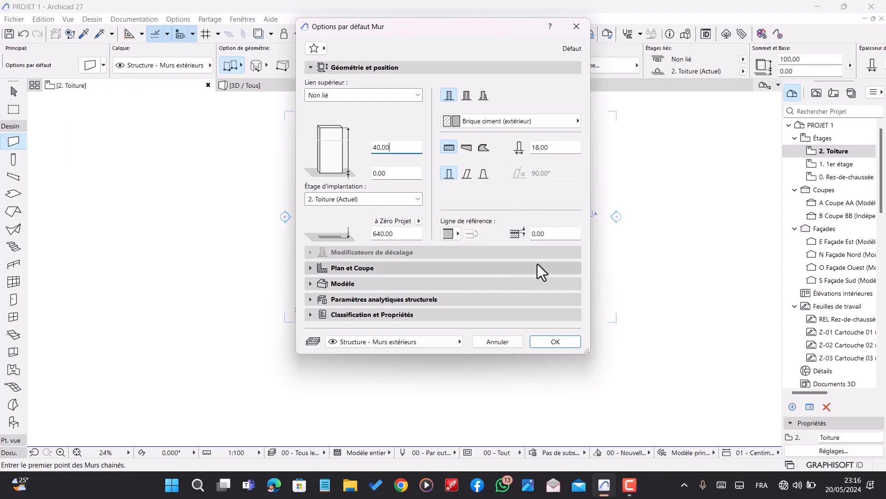
left_click(551, 342)
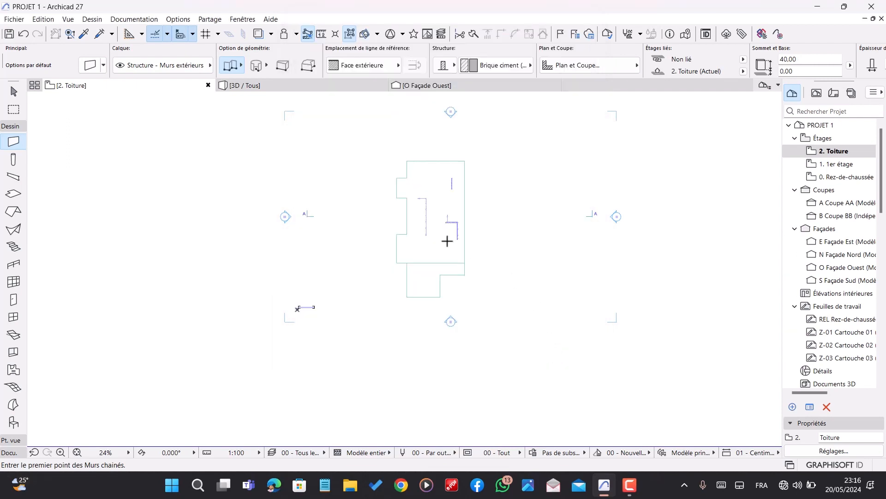
scroll(424, 167, "up", 2)
scroll(424, 167, "up", 3)
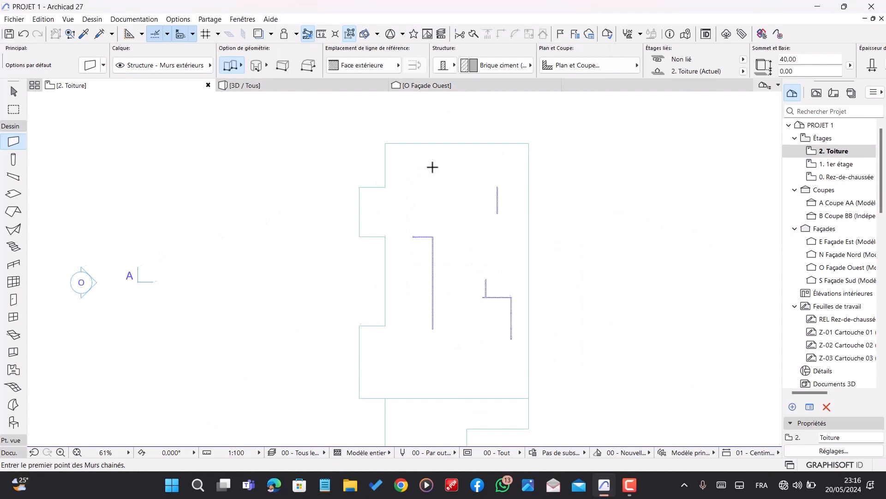
left_click(452, 144)
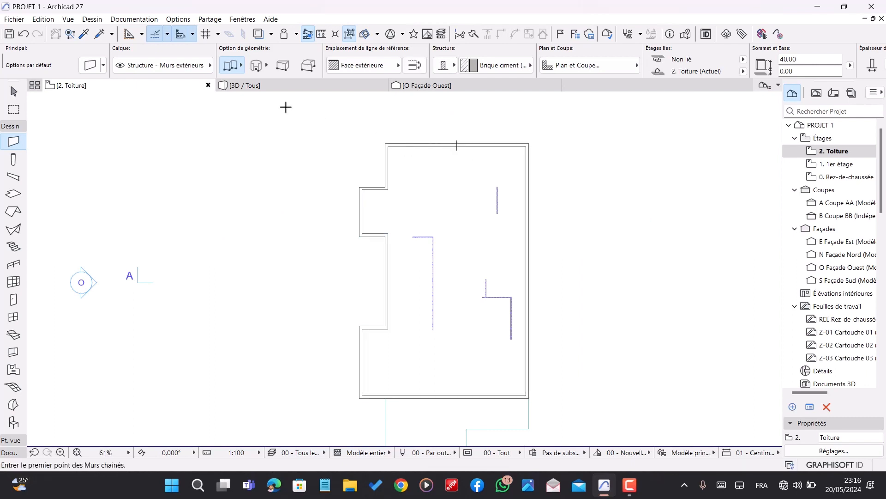
left_click(255, 87)
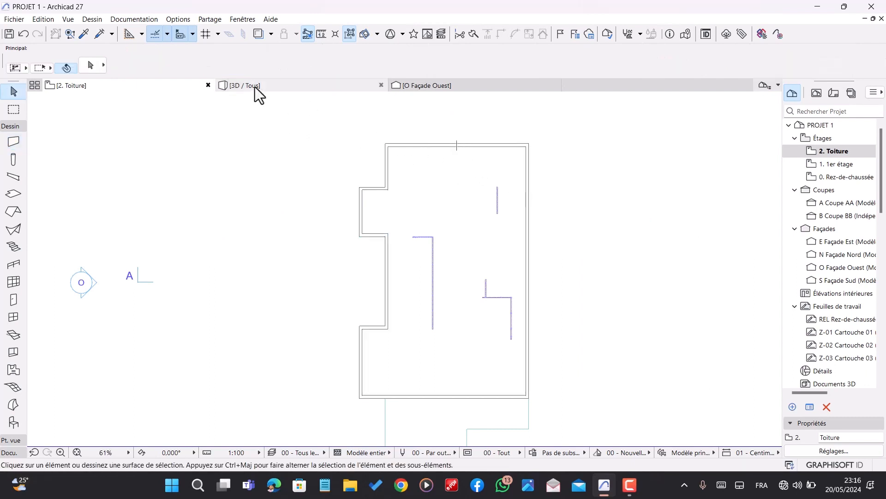
scroll(441, 142, "up", 3)
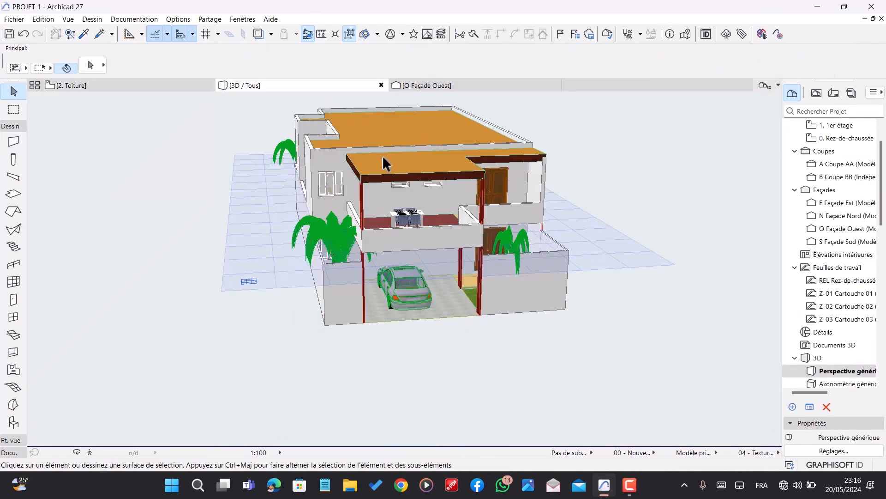
middle_click_drag(443, 173, 410, 225, "shift")
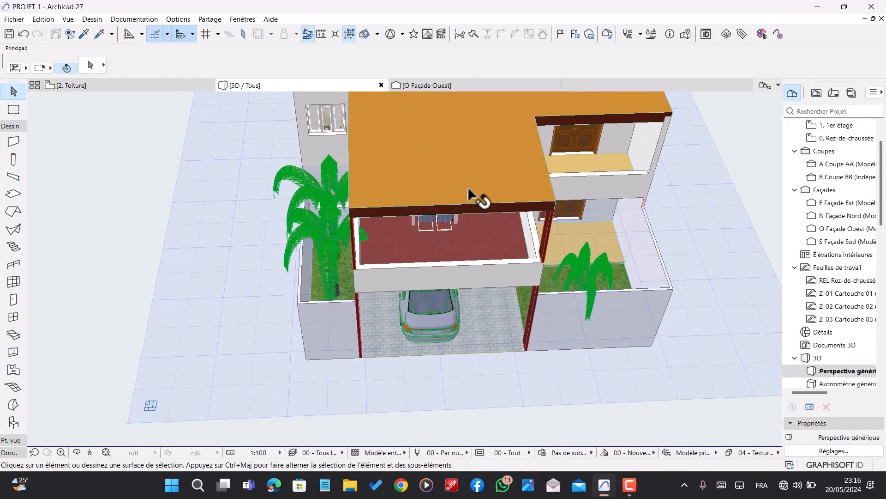
- Inspect the main roof parapet and the front canopy from several angles in 3D
scroll(547, 203, "down", 2)
middle_click_drag(561, 173, 526, 191, "shift")
scroll(527, 192, "up", 6)
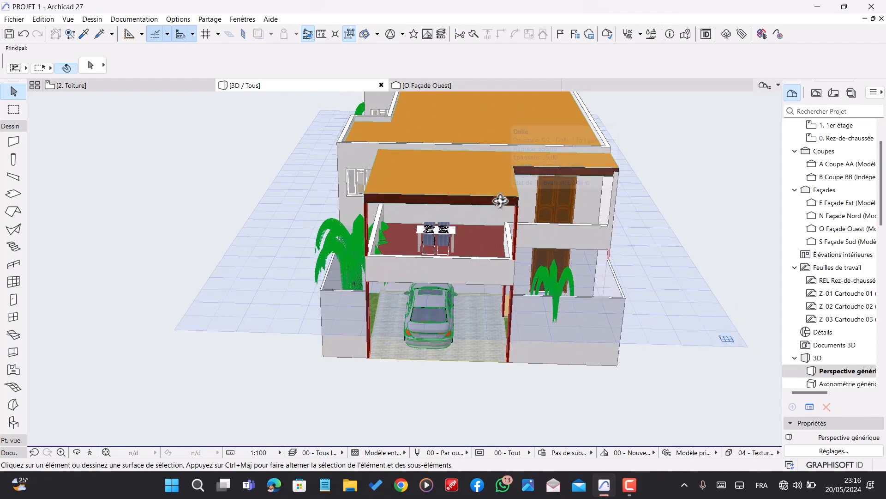
scroll(461, 198, "down", 2)
middle_click_drag(471, 201, 526, 251, "shift")
scroll(812, 194, "up", 2)
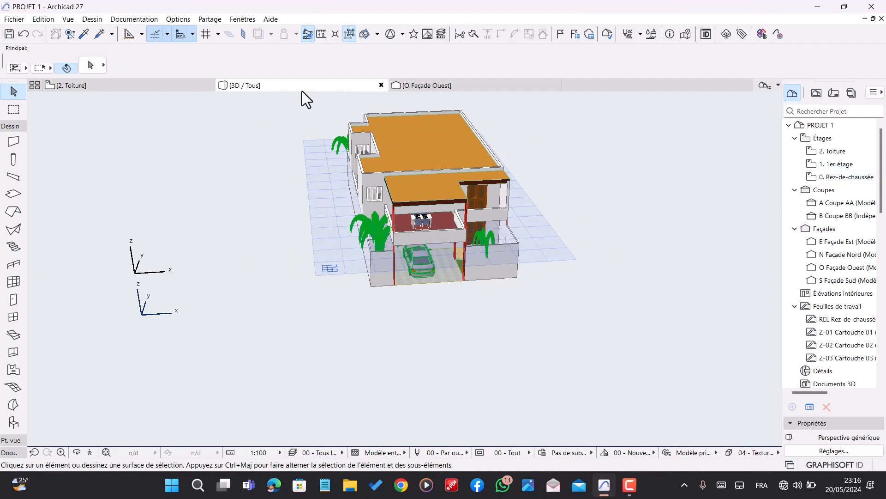
- In the 2. Toiture plan, cut a narrow rectangular opening about 130 cm long in the front canopy slab, near its inner corner
left_click(82, 86)
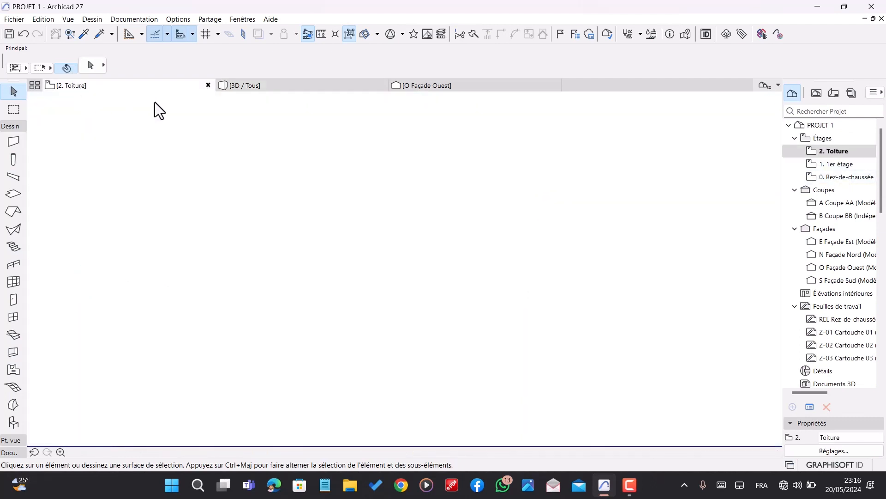
scroll(393, 365, "up", 5)
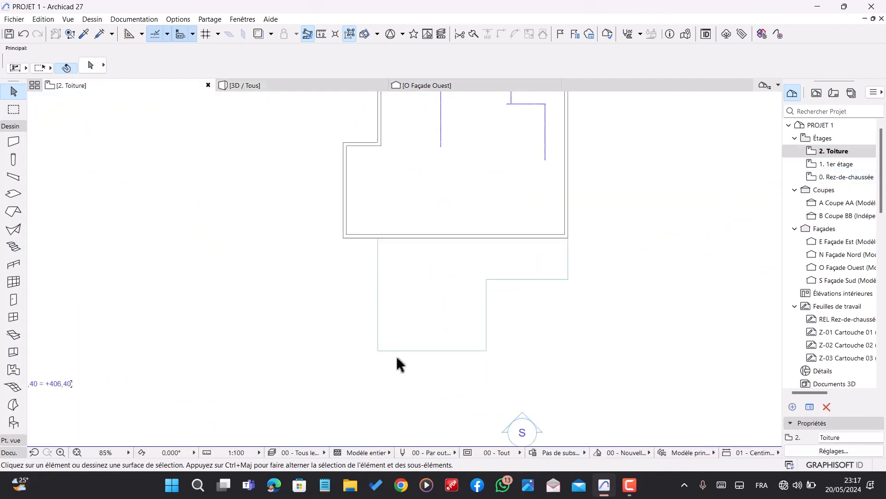
left_click(410, 316)
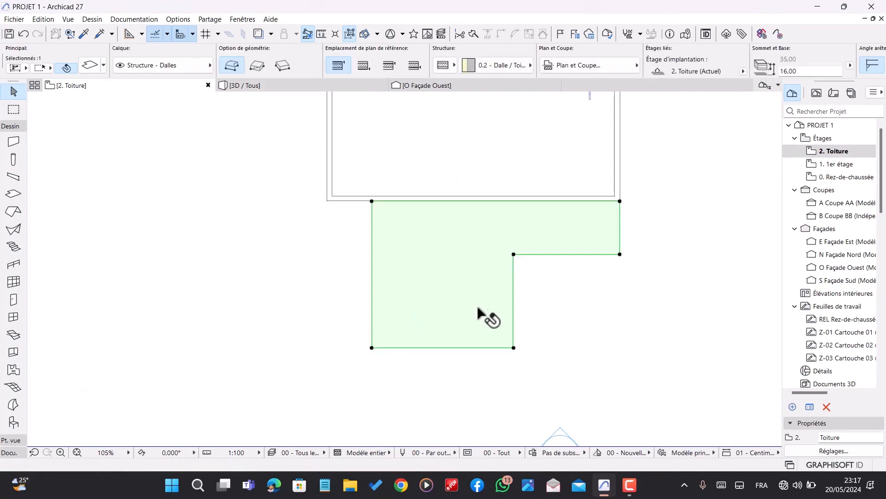
left_click(620, 254)
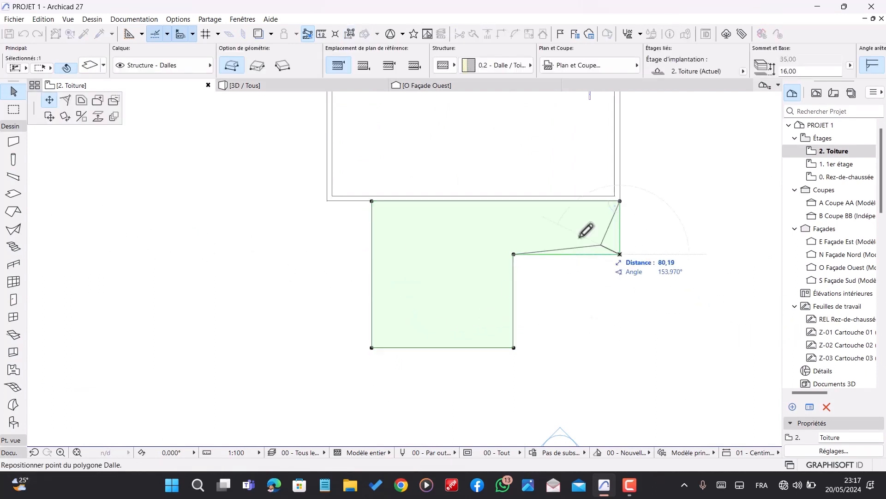
left_click(113, 100)
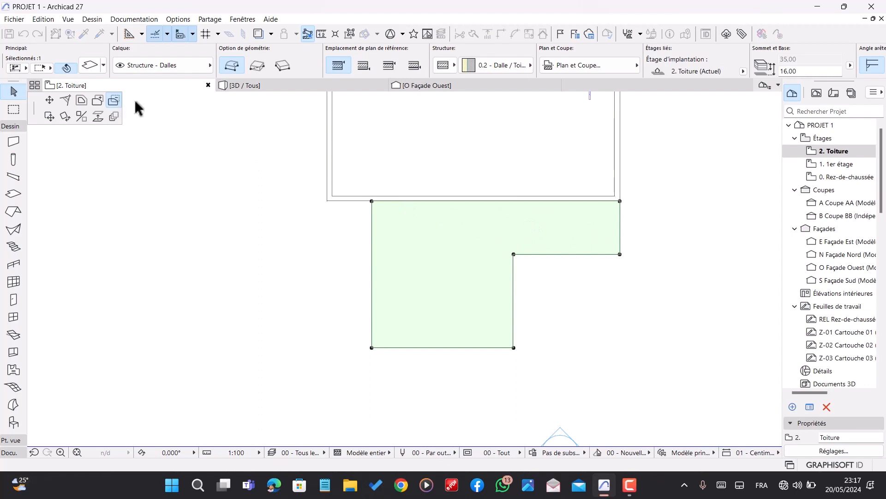
left_click(522, 213)
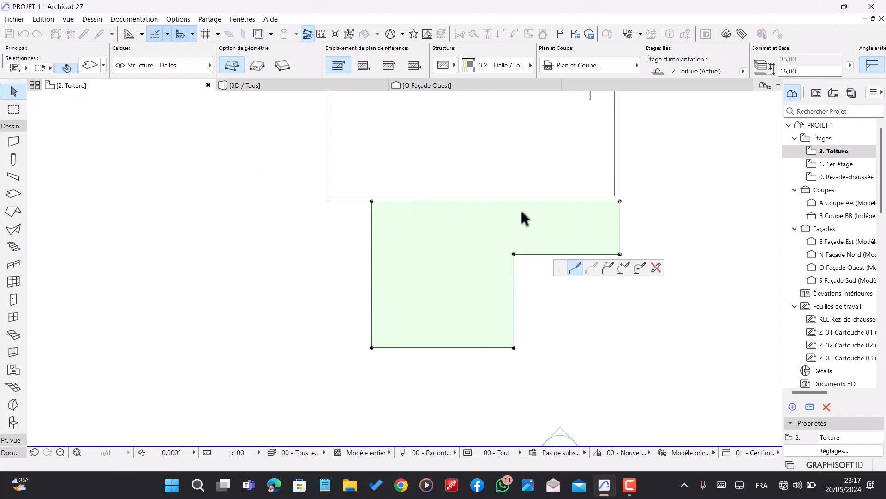
left_click(258, 65)
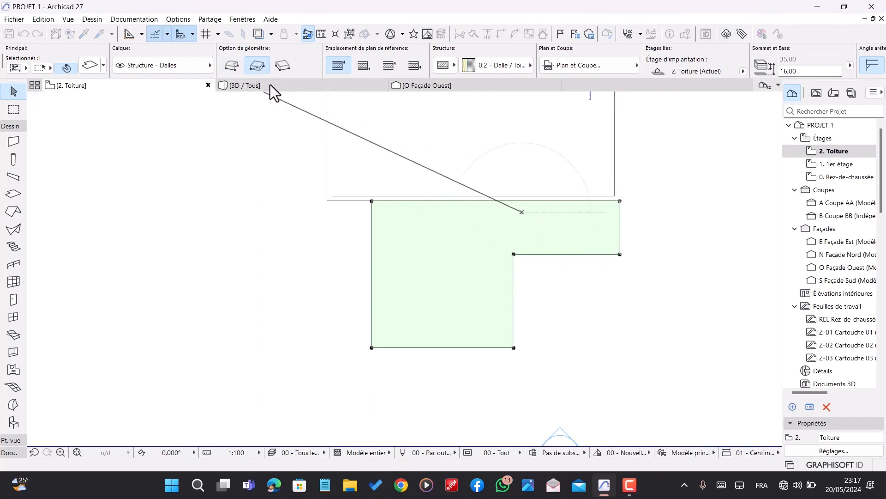
scroll(531, 240, "up", 2)
left_click(527, 248)
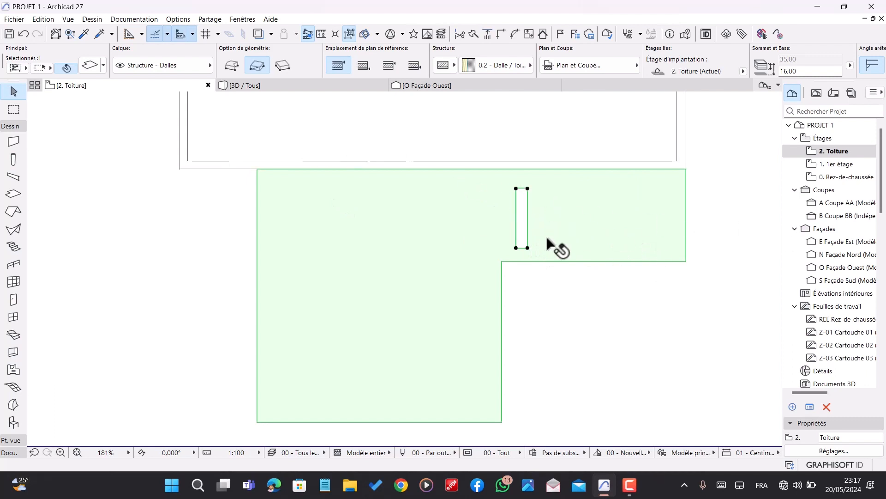
- Cut a row of matching rectangular openings about 130 cm long, with gaps of about 41 to 46 cm, across the canopy slab's shallow wing
left_click(528, 248)
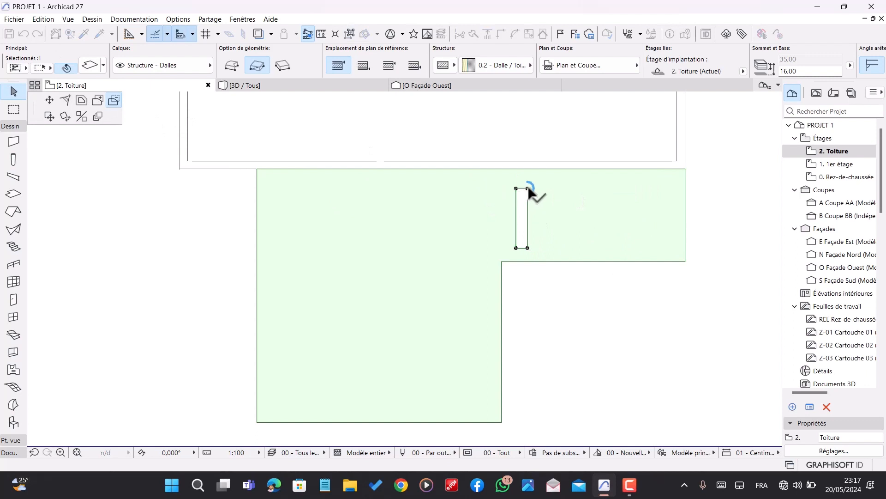
left_click(549, 189)
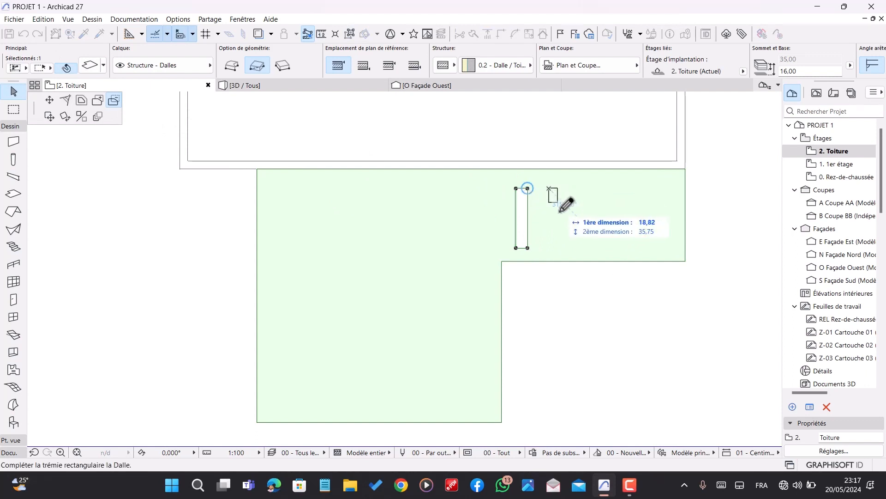
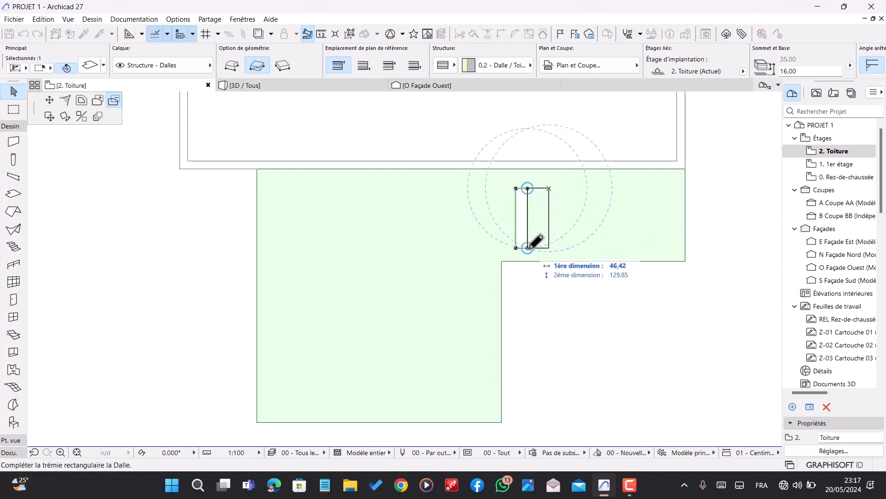
left_click(563, 248)
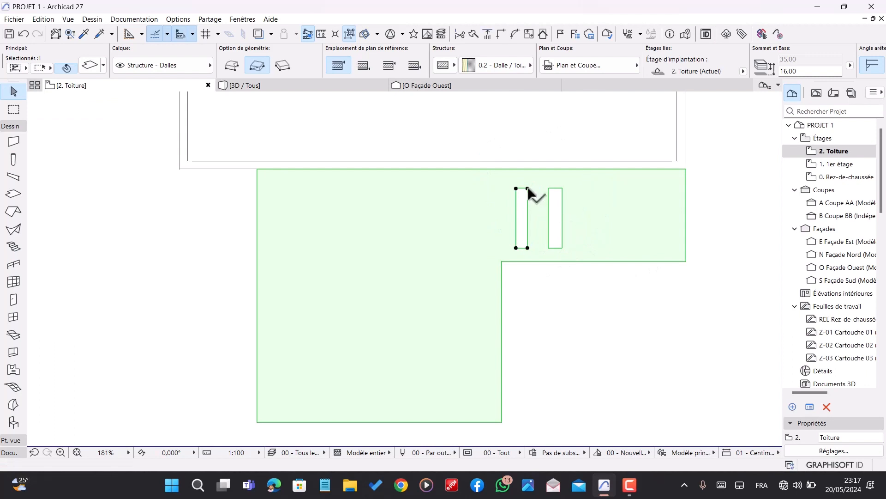
left_click(528, 189)
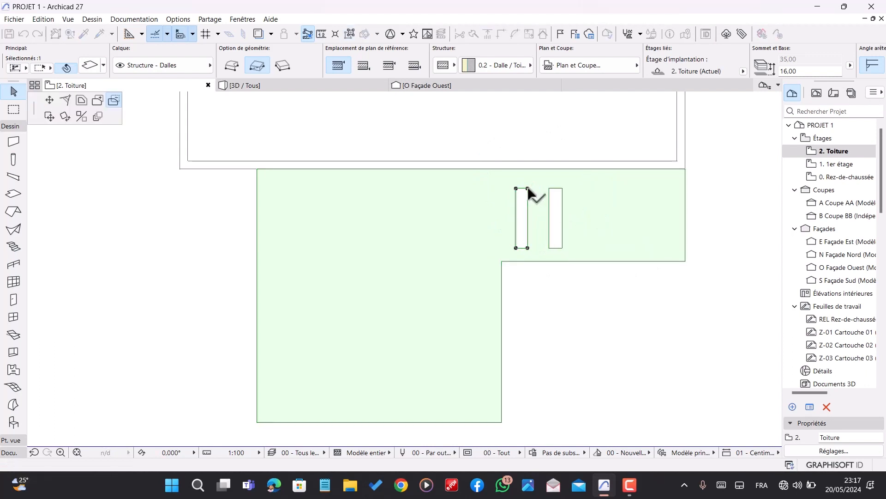
left_click(563, 189)
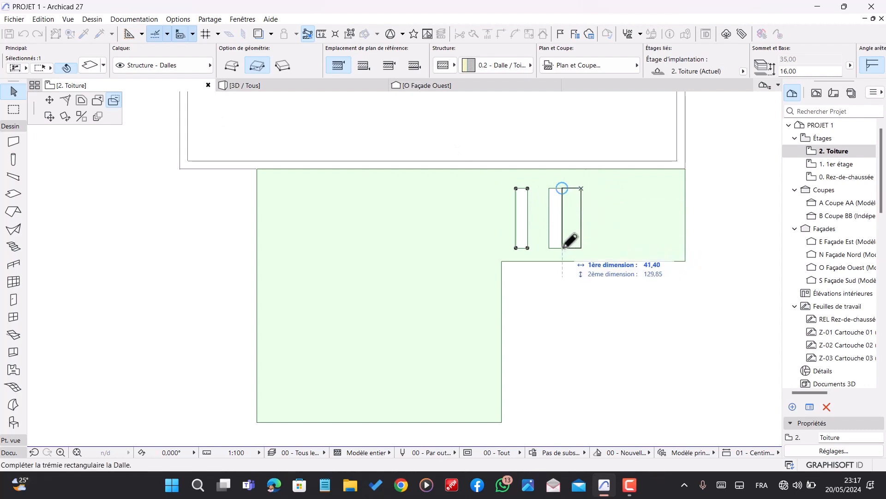
left_click(594, 248)
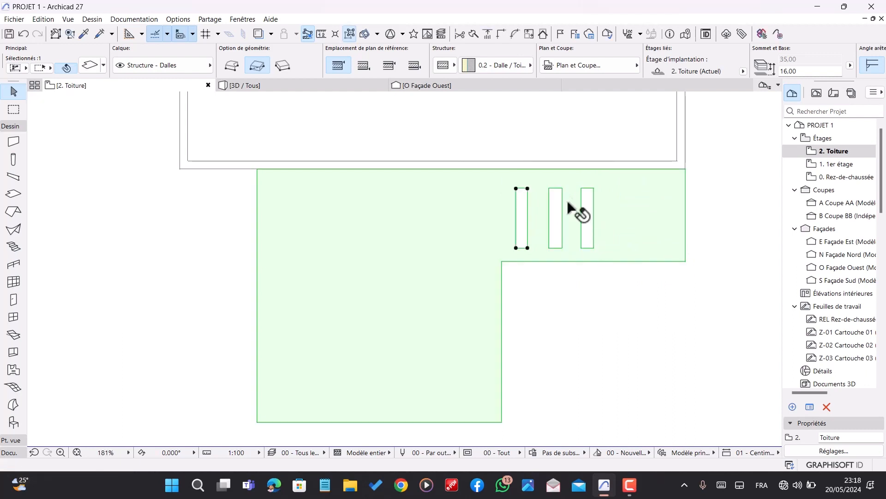
left_click(529, 189)
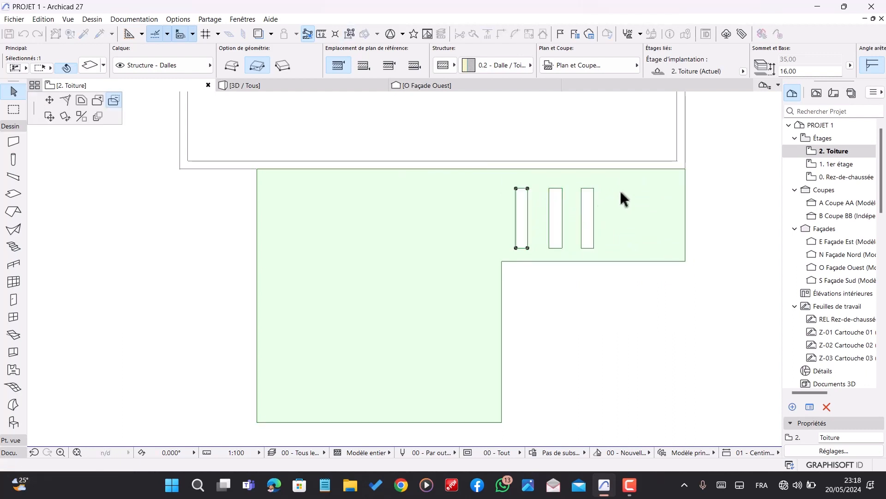
mouse_move(595, 189)
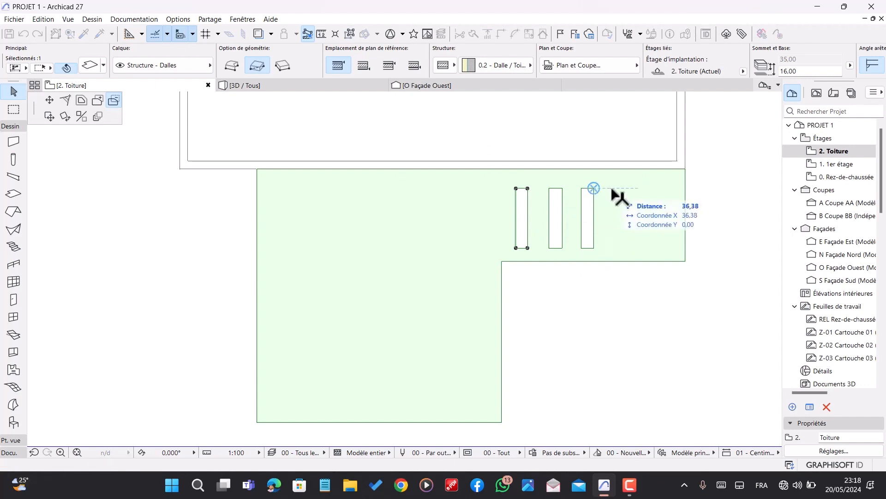
left_click(613, 189)
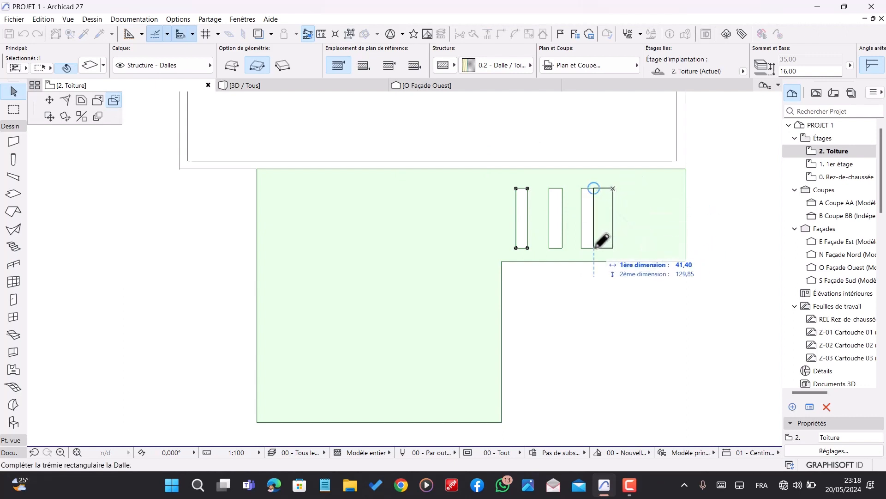
left_click(626, 247)
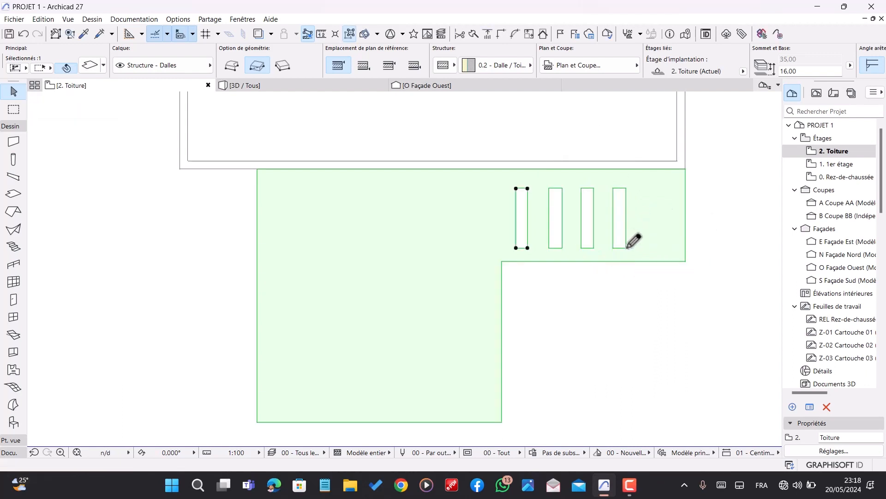
left_click(527, 188)
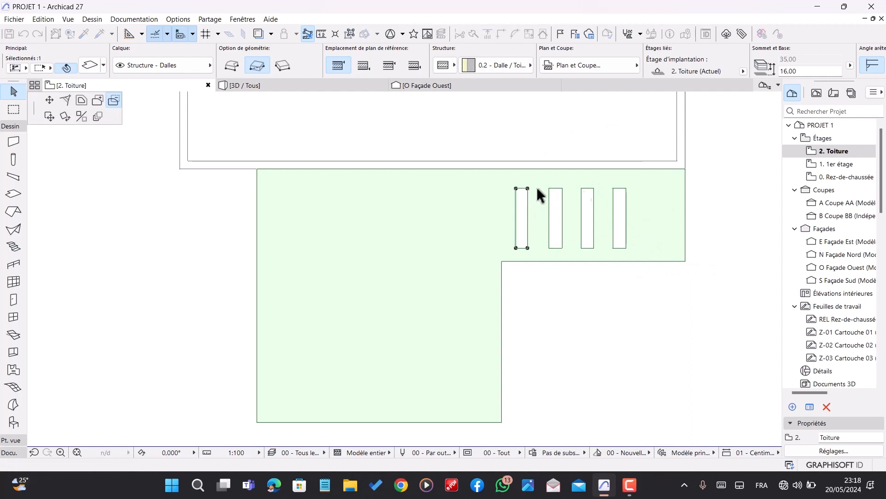
- Cut a fifth rectangular opening after the four in the roof slab's narrow wing, and cut away a full-depth strip along the slab's west edge
left_click(645, 188)
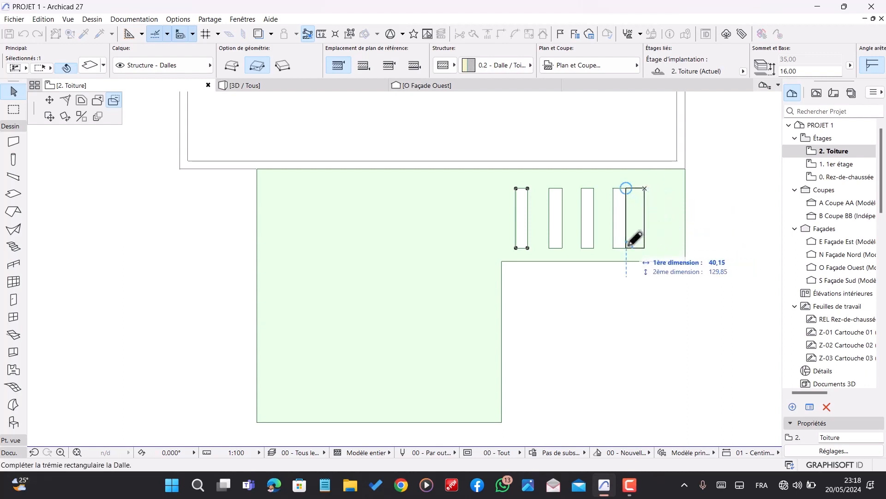
left_click(659, 247)
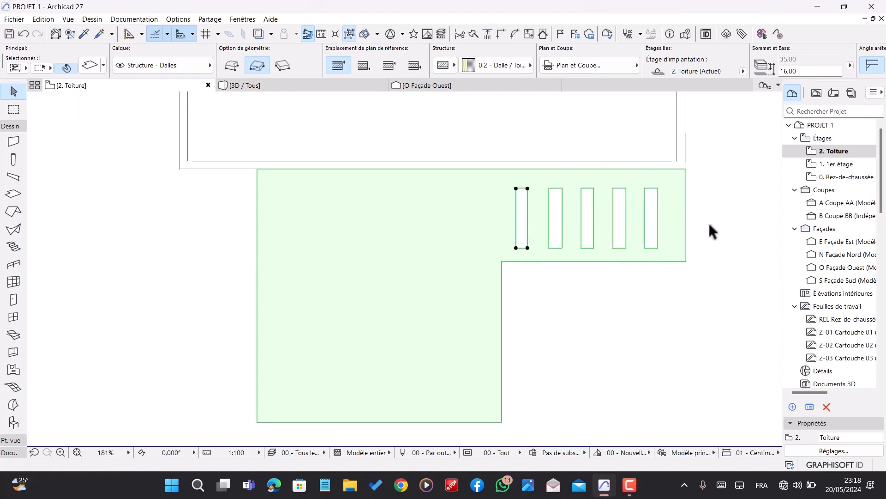
scroll(749, 169, "down", 3)
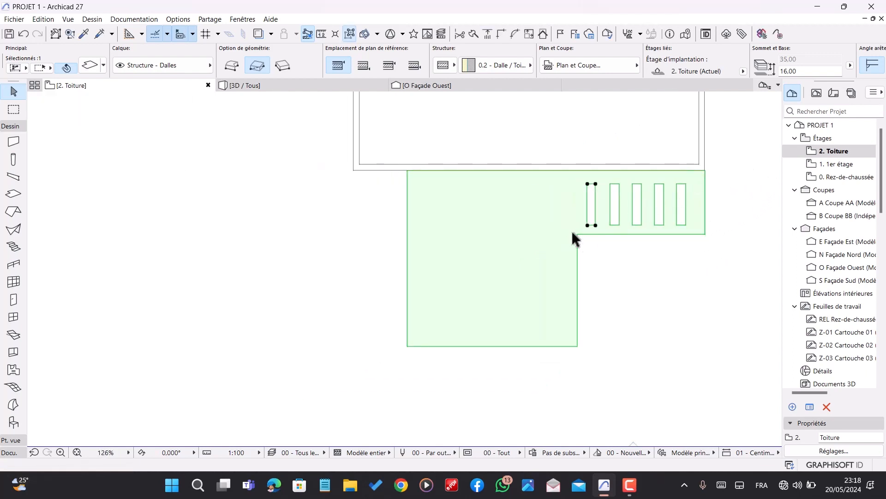
left_click(588, 183)
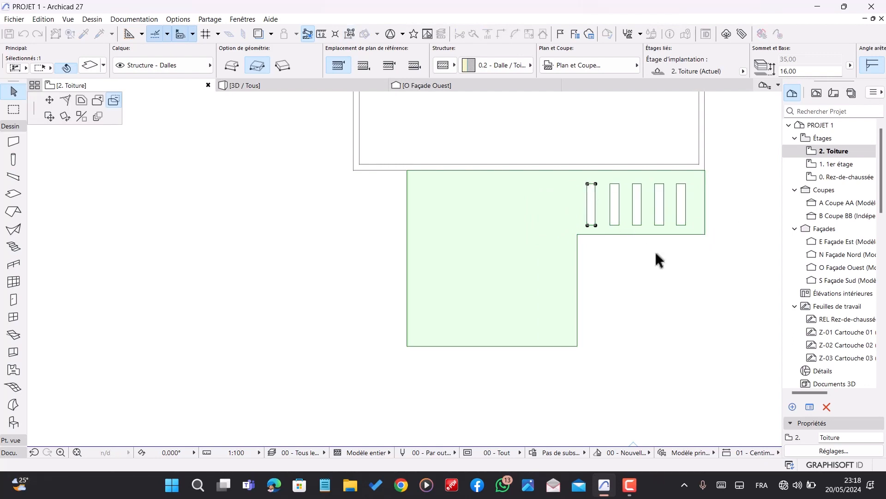
left_click(408, 171)
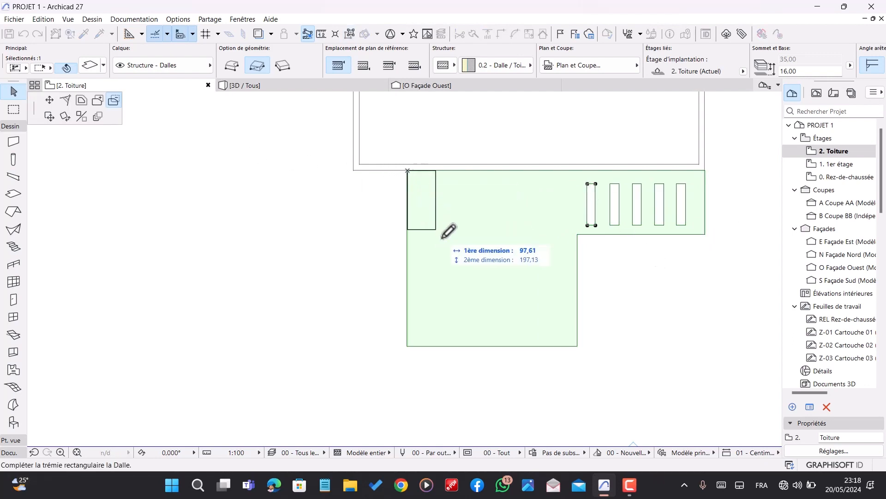
left_click(451, 346)
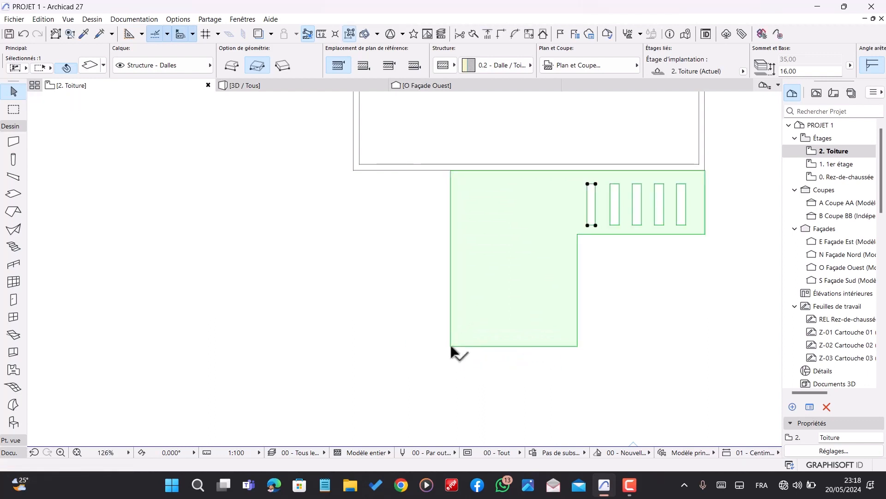
- Display the trace reference of the storey below under the roof plan
left_click(258, 34)
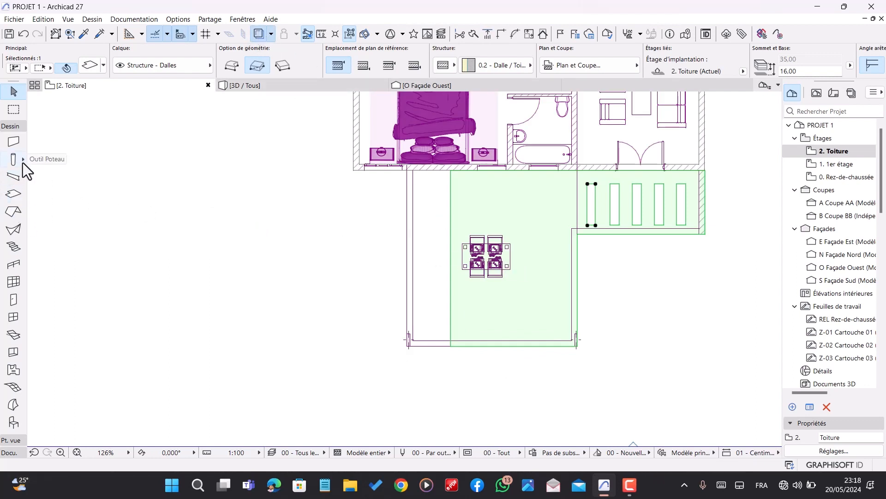
scroll(418, 343, "up", 5)
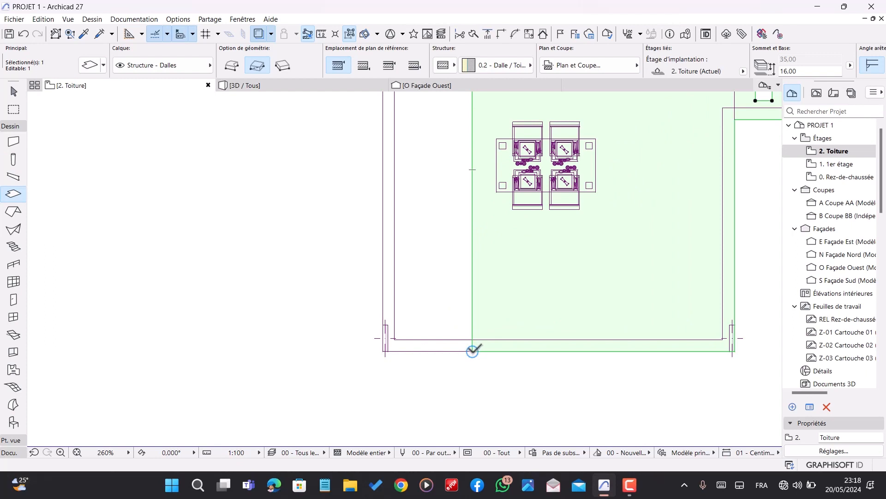
left_click(472, 350)
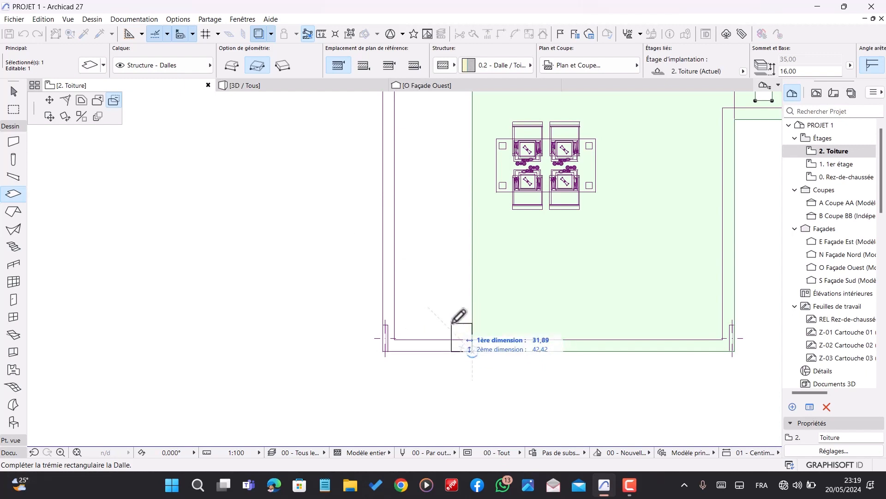
left_click(385, 323)
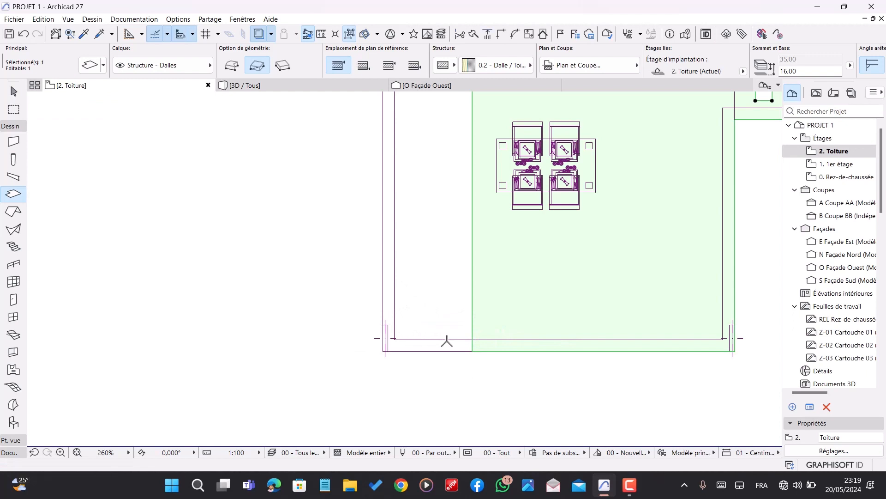
scroll(453, 341, "up", 5)
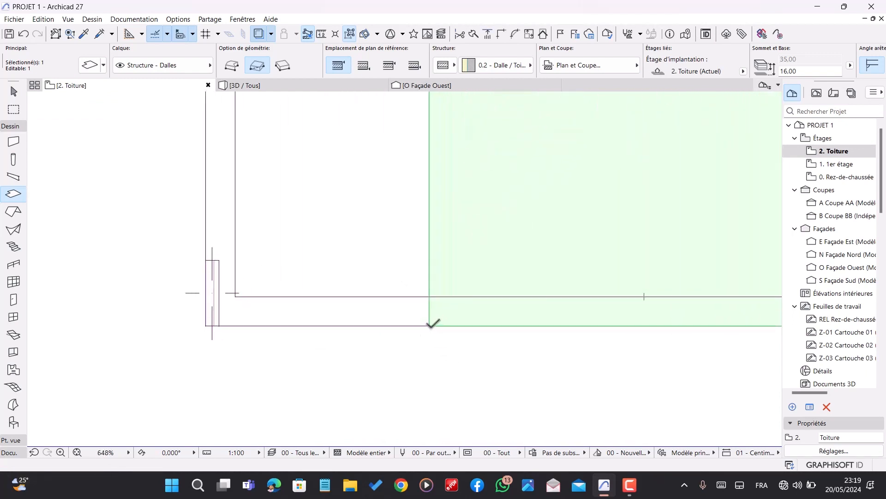
left_click(431, 324)
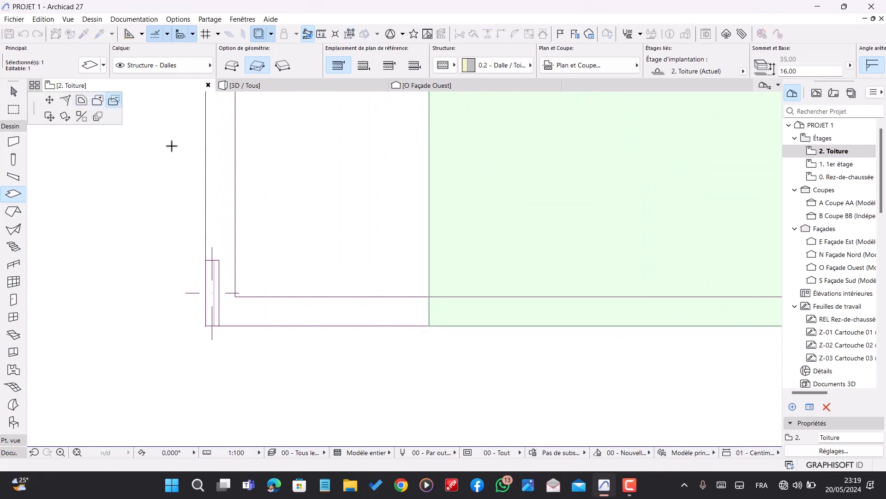
- Deselect the roof slab and draw a 40 cm deep rectangular slab across the south end of the cut-away strip, from the corner column to the roof slab
key("Escape")
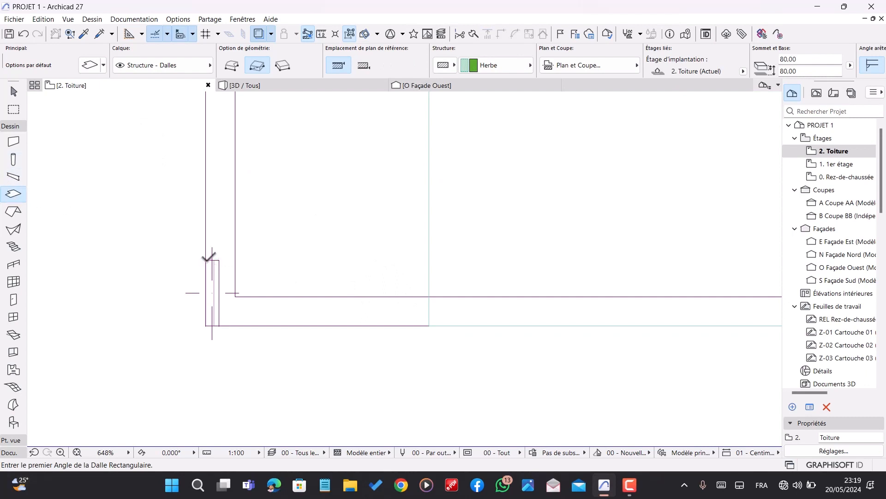
left_click(206, 260)
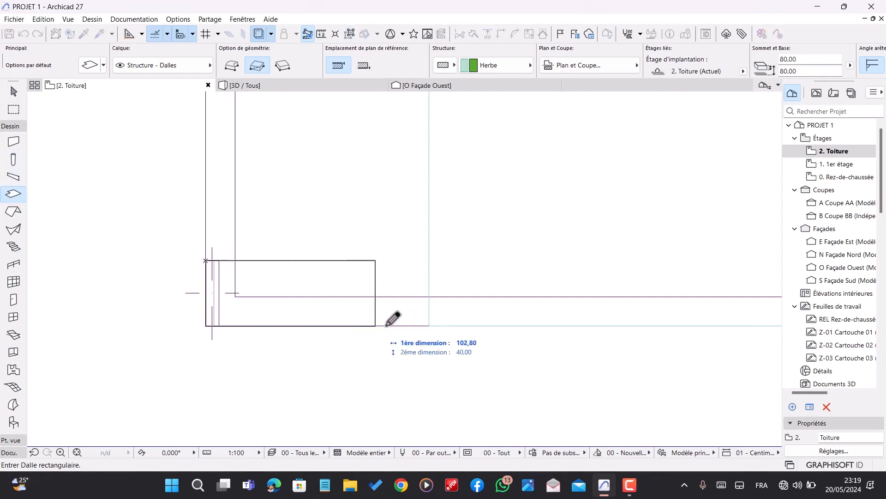
left_click(426, 321)
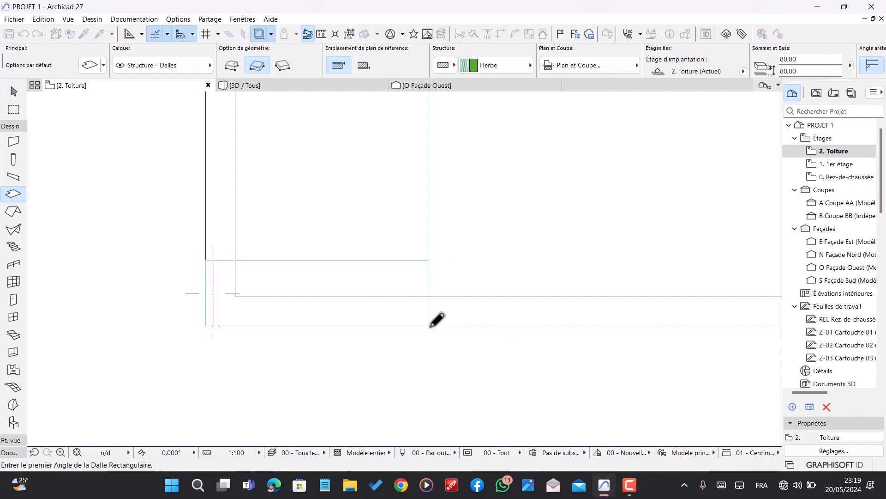
- Place five copies of the small slab northward along the cut-away strip, spaced like slats up to the house wall
key("shift")
left_click(360, 277)
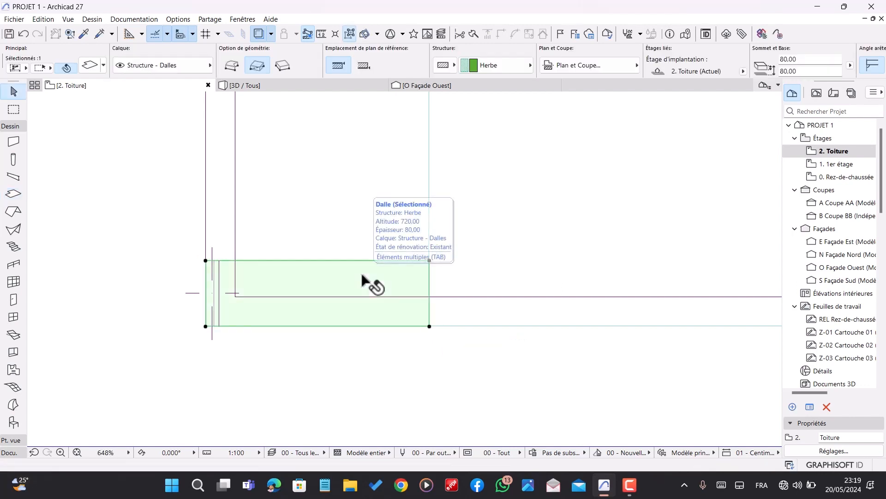
key("ctrl+shift+d")
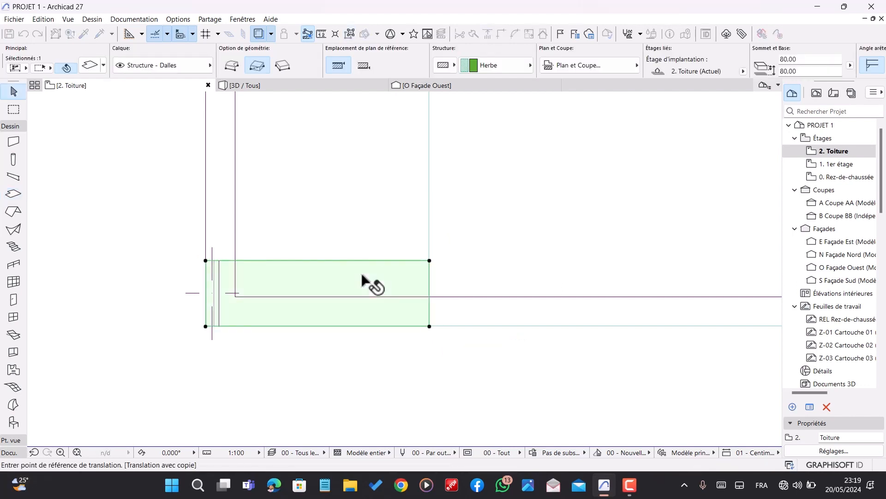
scroll(368, 285, "down", 5)
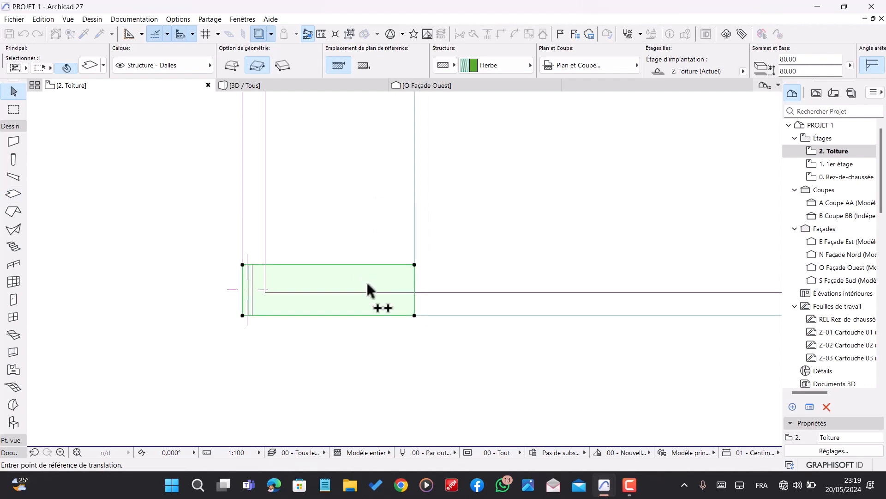
left_click(401, 303)
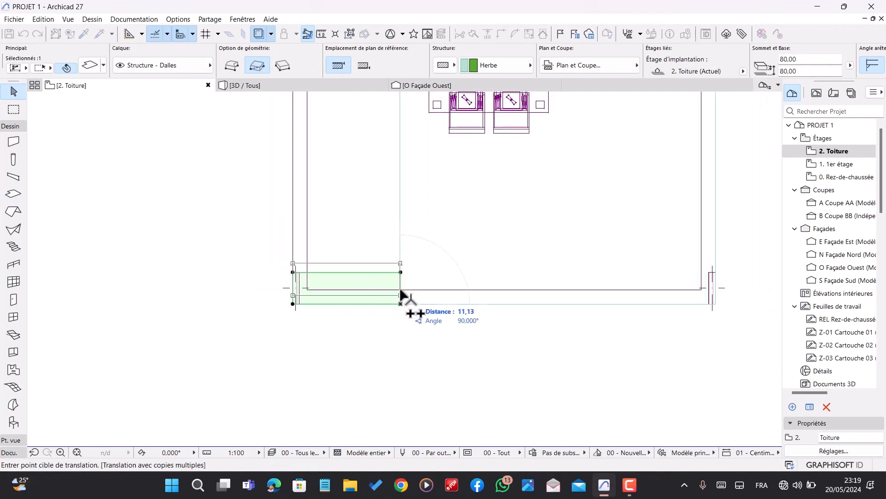
scroll(401, 294, "down", 4)
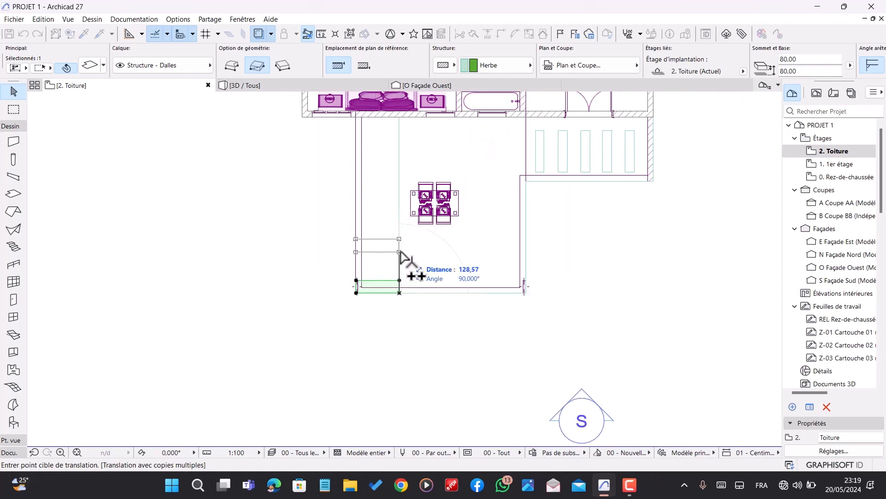
left_click(399, 263)
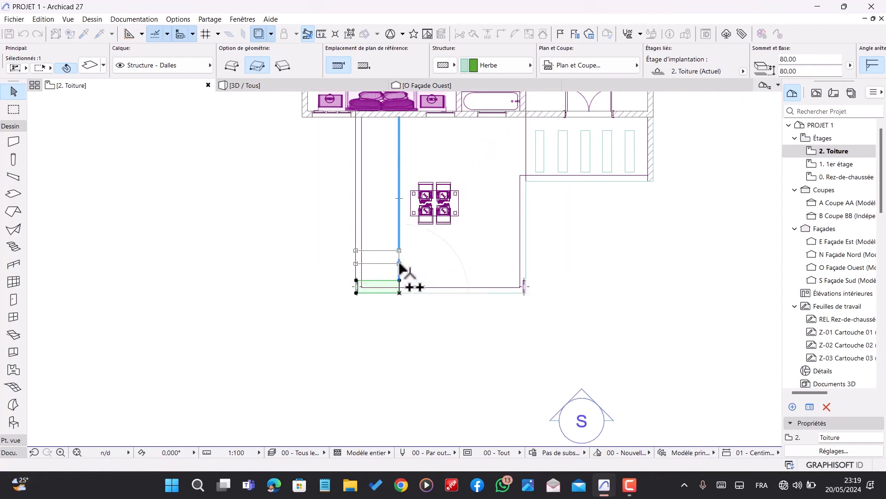
left_click(400, 232)
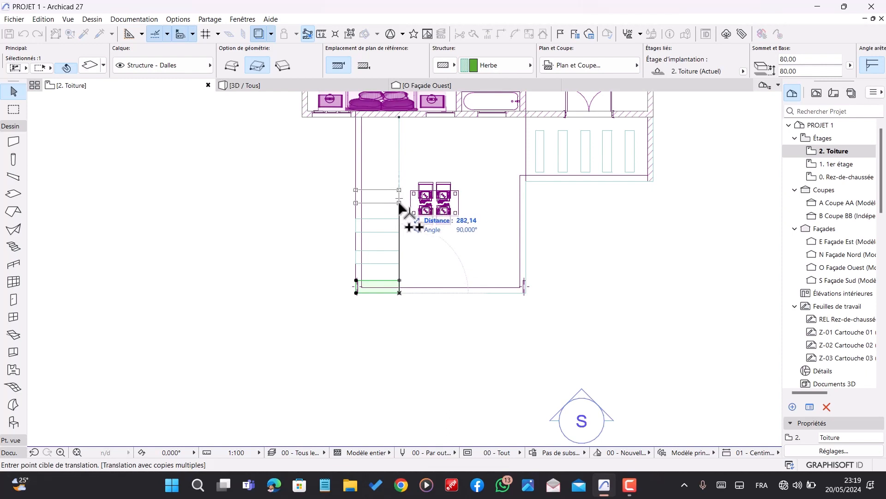
left_click(400, 205)
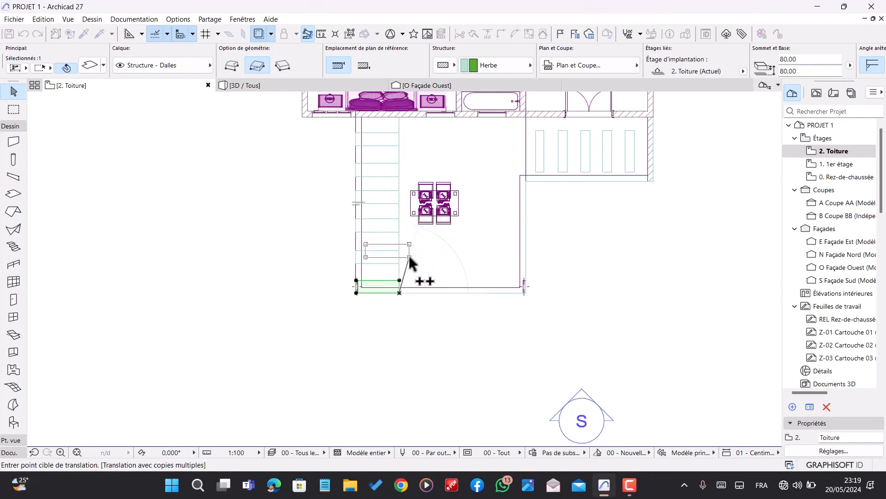
key("Escape")
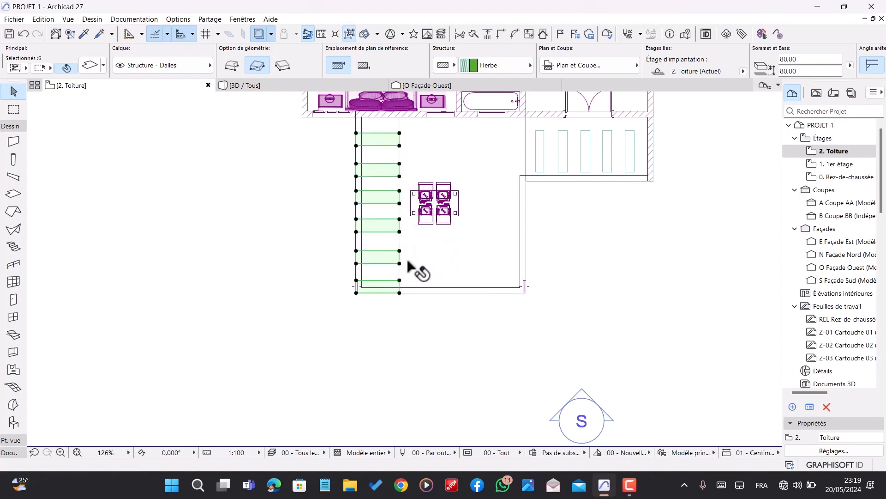
- Set the six slat slabs' building material to Bois contreplaqué, their thickness to 16 and their offset to the home storey to 16
double_click(383, 267)
left_click(495, 102)
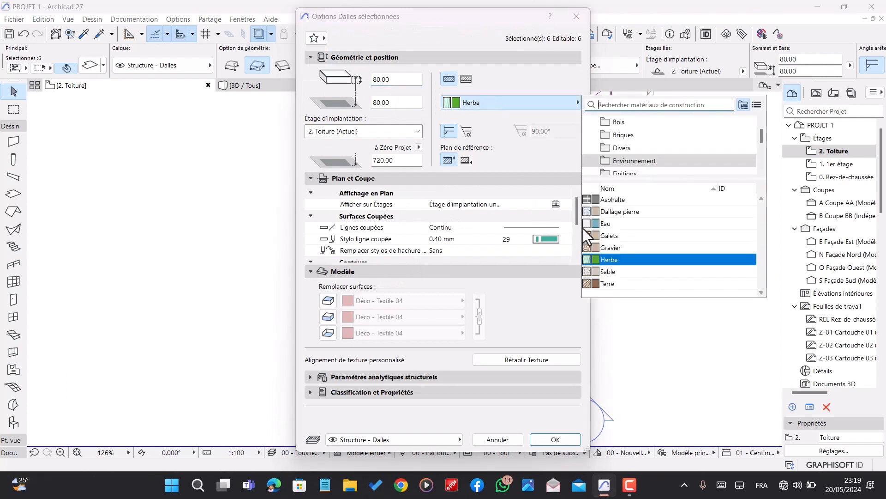
left_click(619, 122)
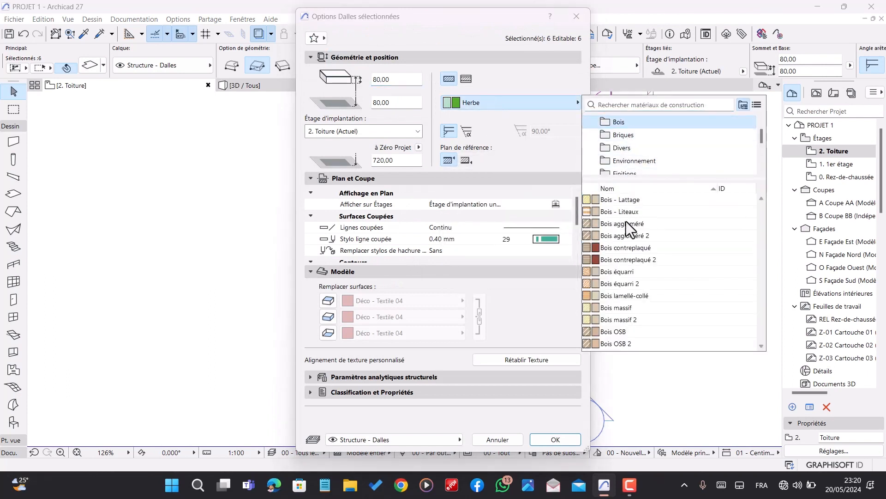
left_click(624, 245)
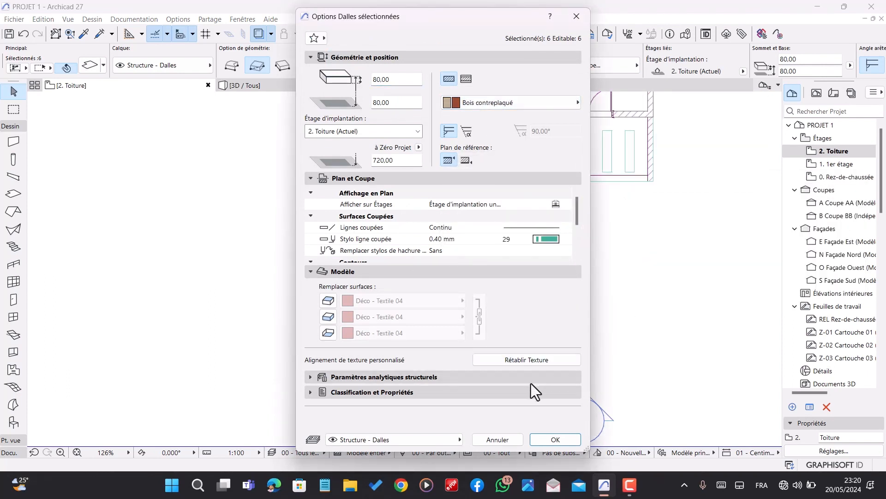
left_click_drag(392, 80, 350, 79)
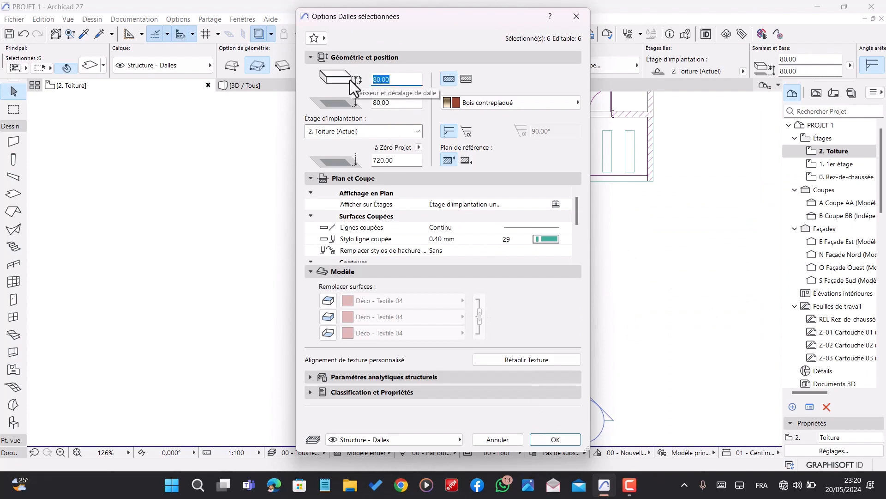
type("16")
left_click_drag(415, 102, 339, 114)
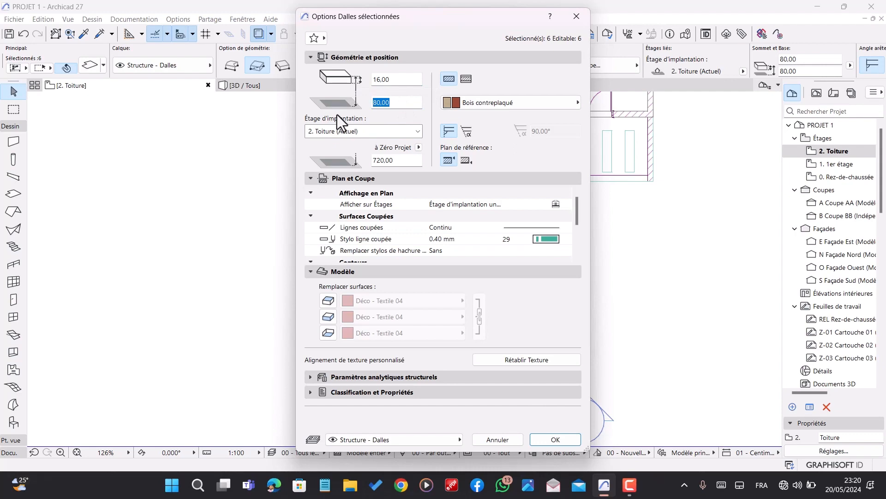
type("16")
left_click(555, 439)
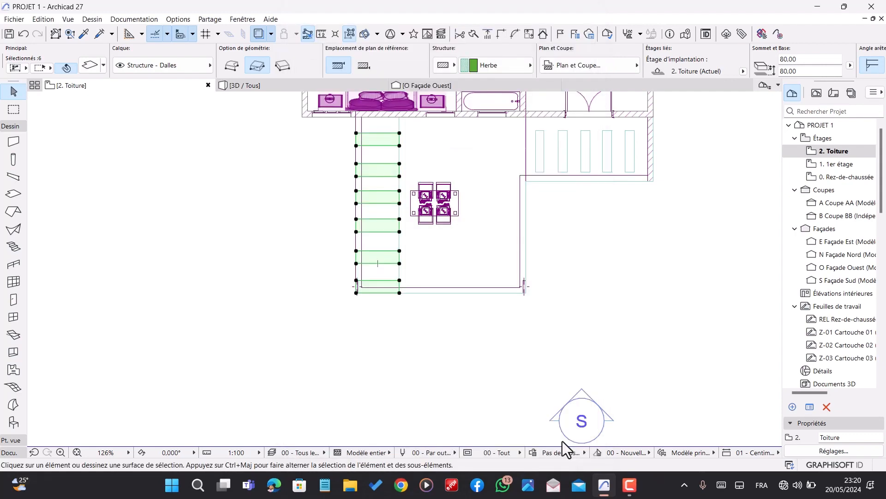
- Examine the slatted terrace roof in the 3D view from above and from street level
left_click(270, 86)
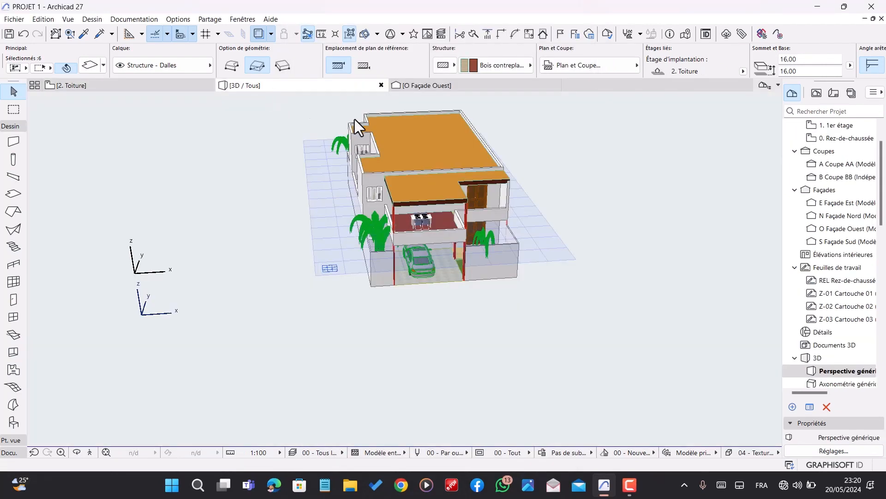
scroll(413, 204, "up", 4)
scroll(455, 208, "up", 1)
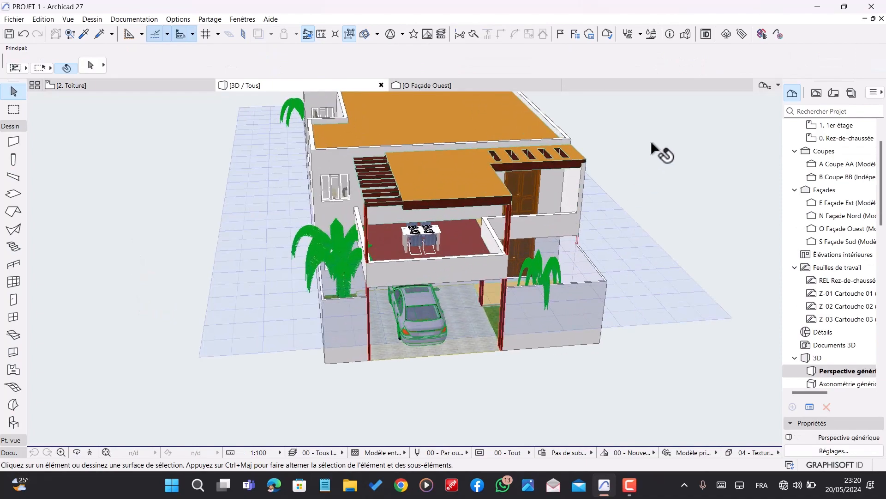
scroll(405, 197, "up", 2)
scroll(289, 220, "up", 2)
left_click_drag(290, 220, 371, 179)
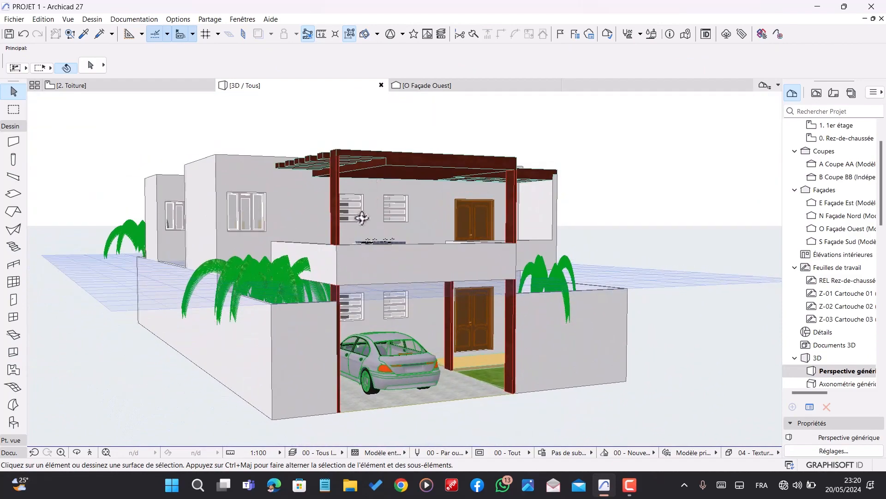
left_click_drag(317, 221, 174, 131)
- On the 2. Toiture plan, draw a narrow rectangular slab along the west ends of the slats, down to the southwest corner column
left_click(132, 88)
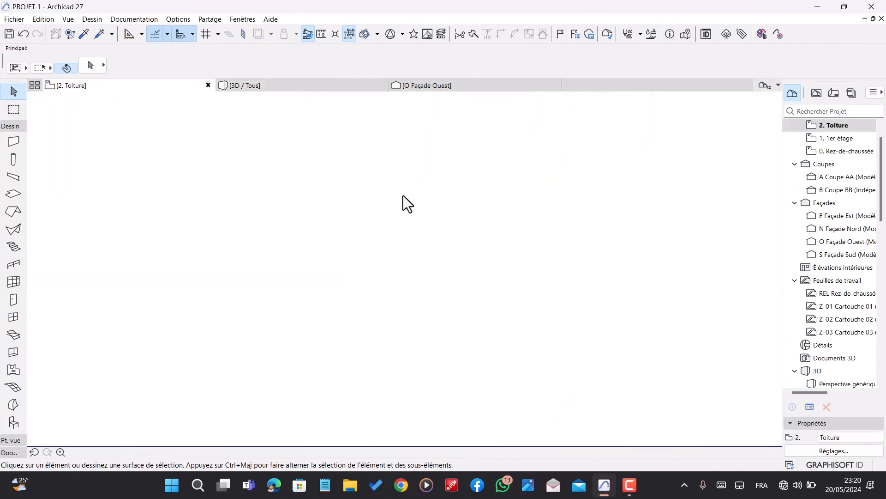
left_click(12, 194)
scroll(361, 122, "up", 3)
scroll(361, 122, "up", 2)
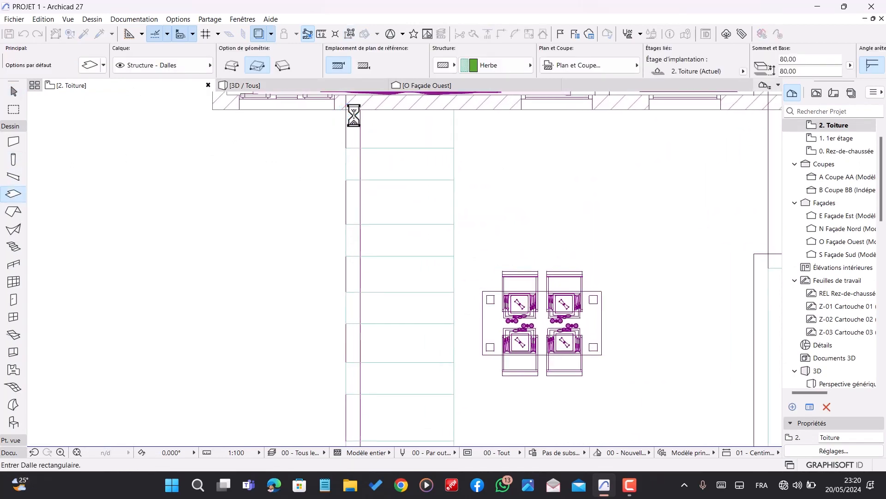
scroll(360, 117, "down", 6)
scroll(345, 254, "up", 3)
scroll(346, 254, "up", 2)
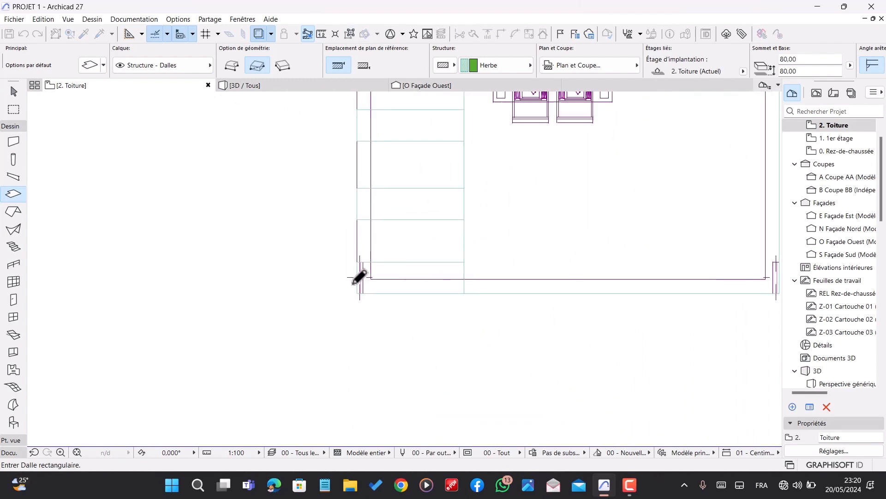
left_click(387, 285)
left_click(371, 293)
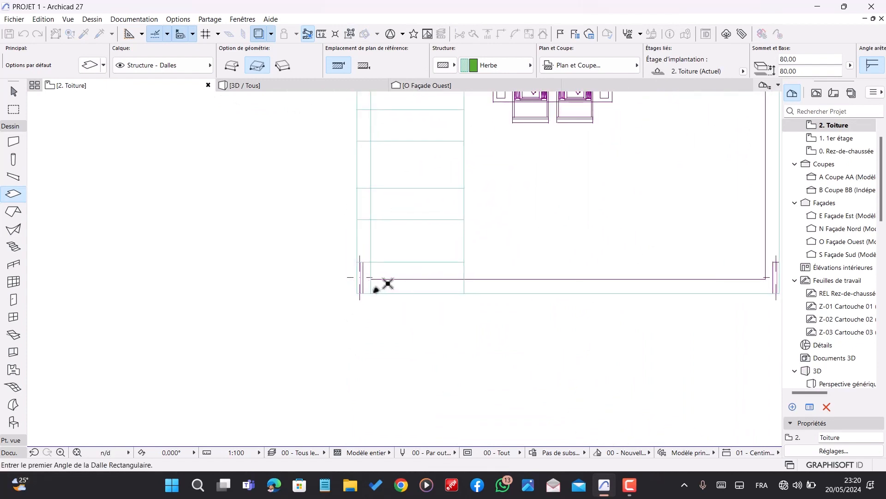
key("Escape")
- Set the building material of the narrow slab along the slats' west ends to Bois contreplaqué
left_click(365, 236)
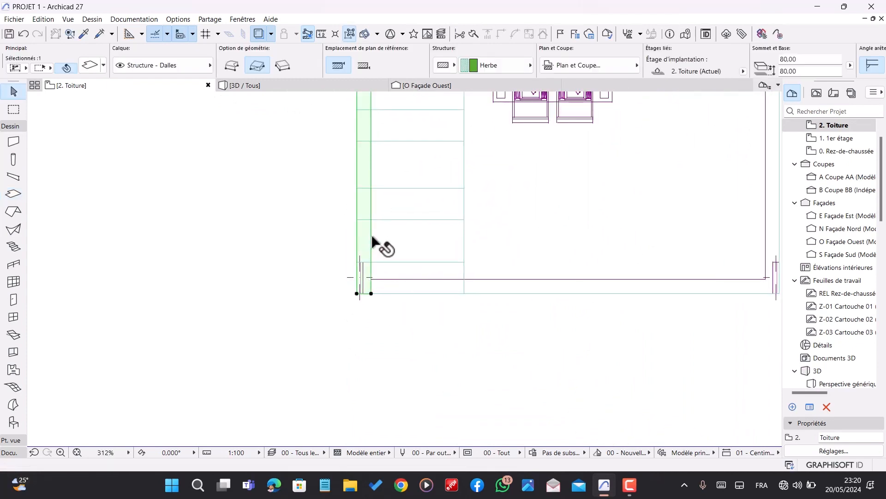
scroll(372, 242, "down", 2)
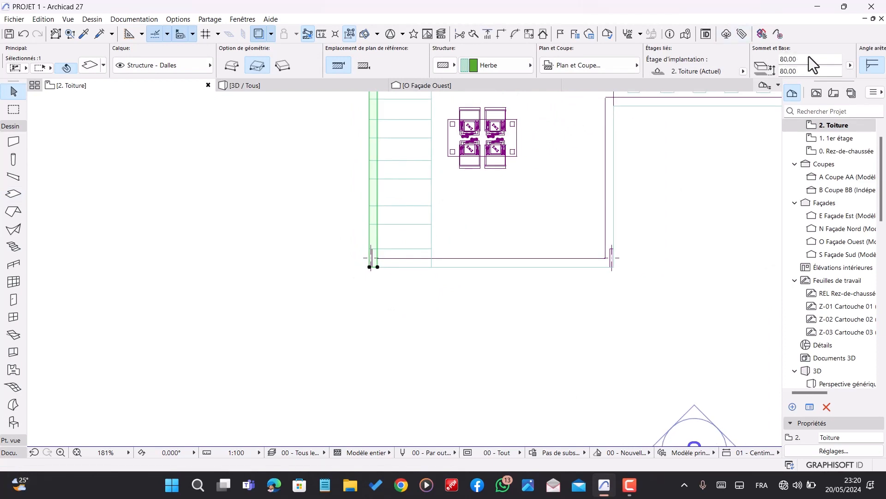
key("ctrl+t")
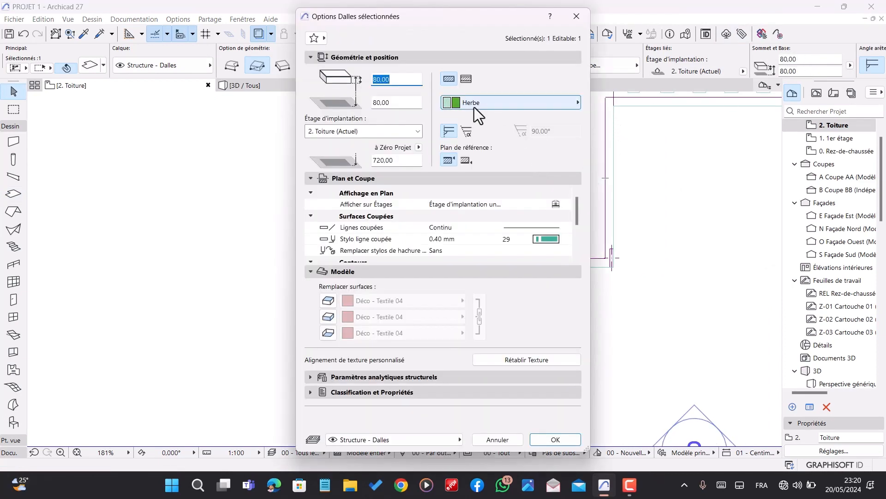
left_click(475, 107)
scroll(647, 153, "up", 3)
left_click(618, 135)
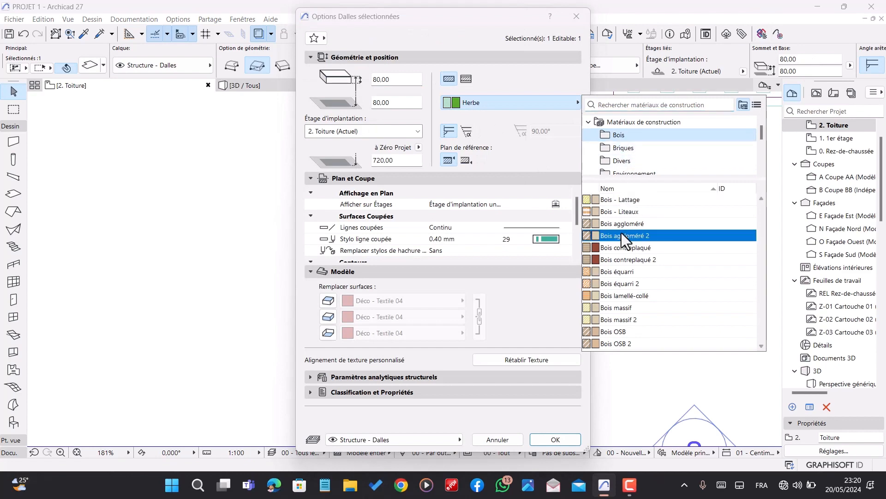
left_click(620, 248)
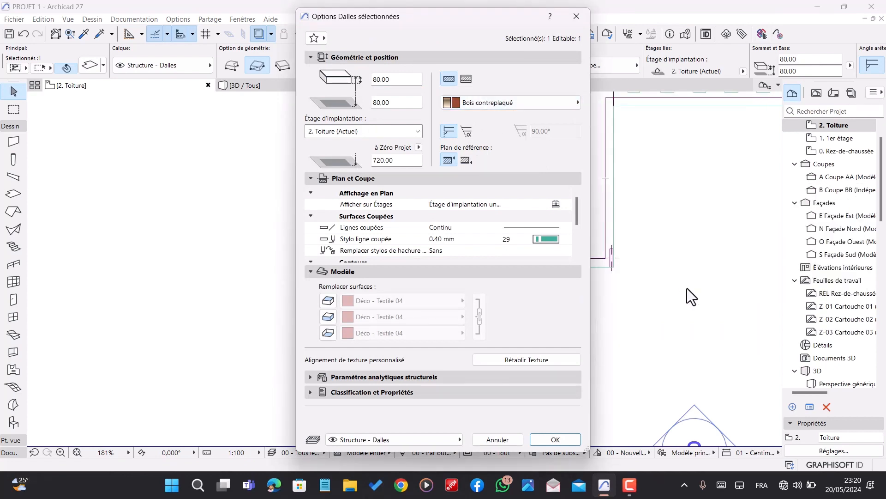
left_click(554, 445)
- In the 3D view, set the wooden edge slab's thickness to 40 and its offset to the home storey to 40
left_click(301, 87)
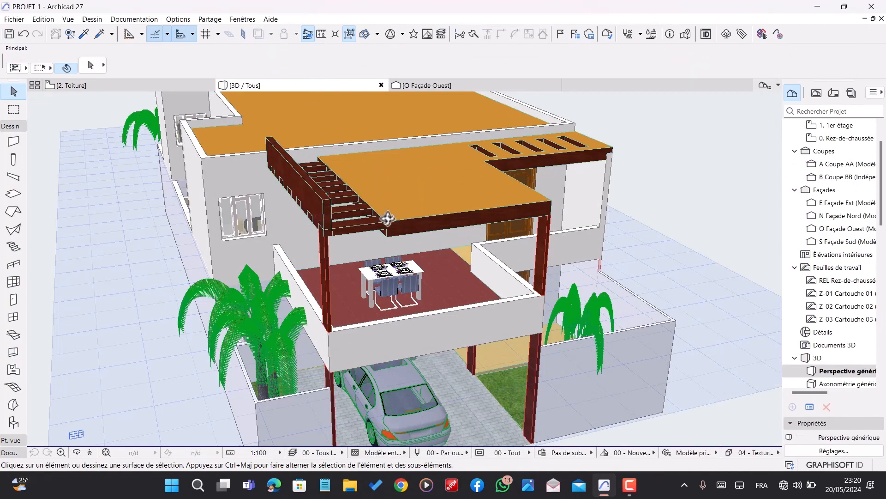
left_click_drag(381, 238, 364, 224)
left_click(366, 226)
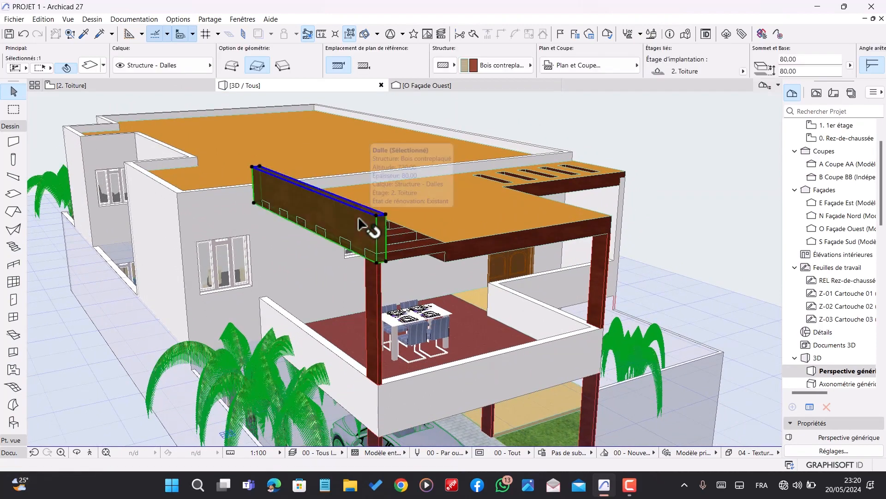
left_click(807, 60)
type("4")
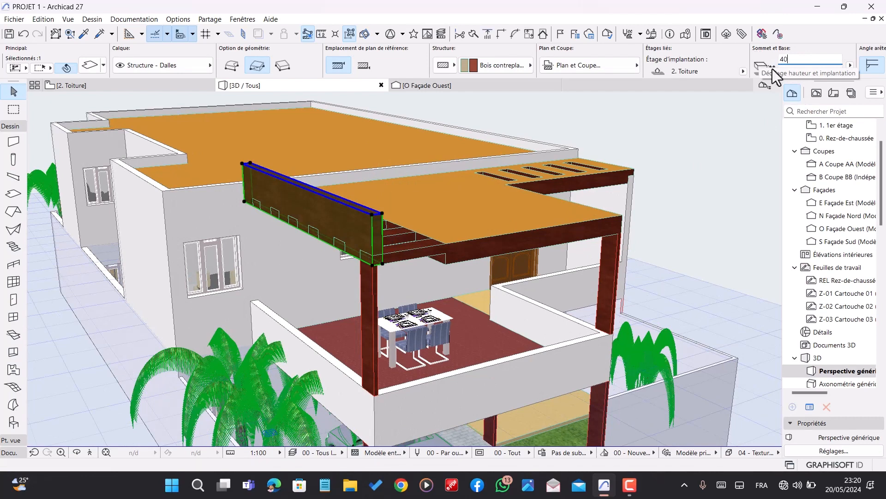
left_click(804, 72)
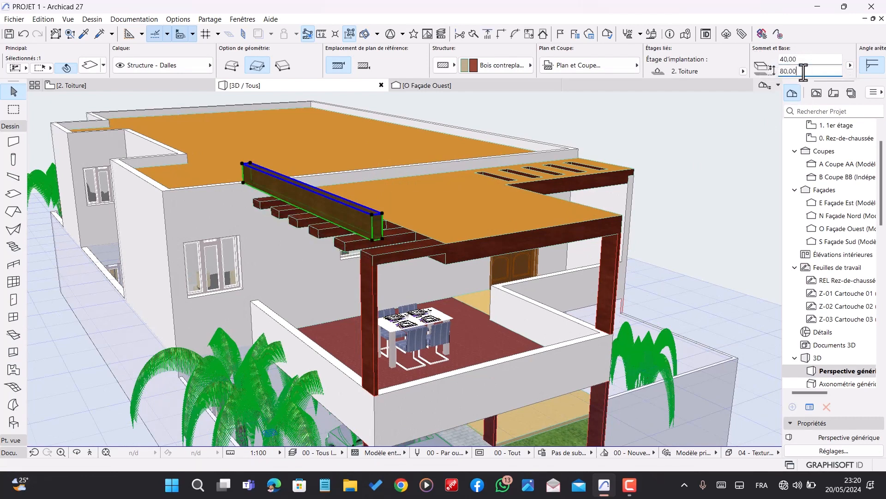
type("40")
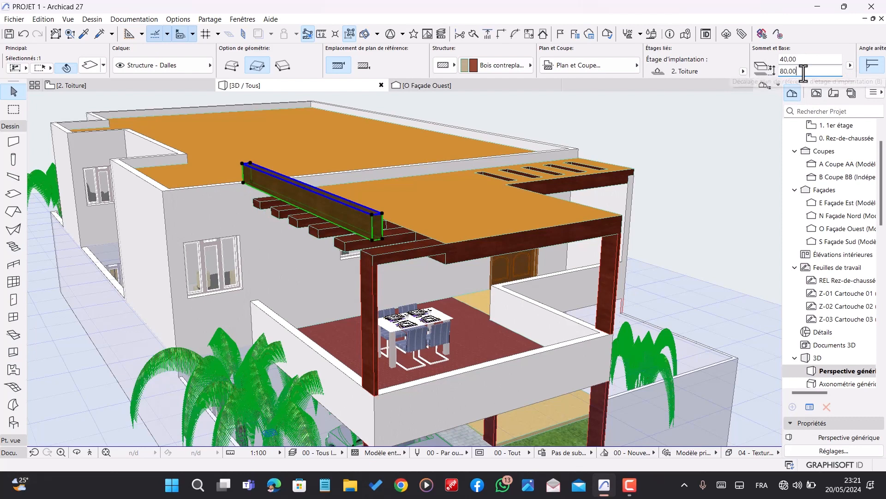
type("40")
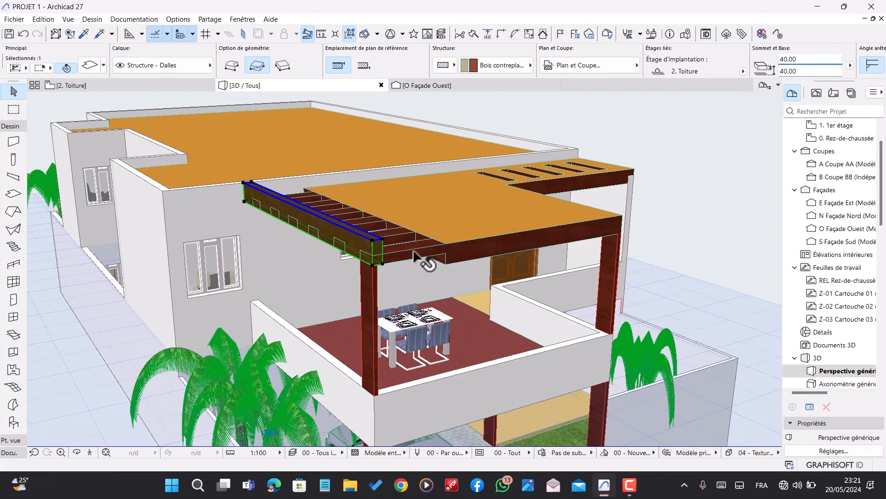
- Deselect the edge slab and examine the slatted terrace roof and the whole house in 3D from several angles
middle_click_drag(421, 257, 431, 237, "shift")
scroll(490, 218, "down", 2)
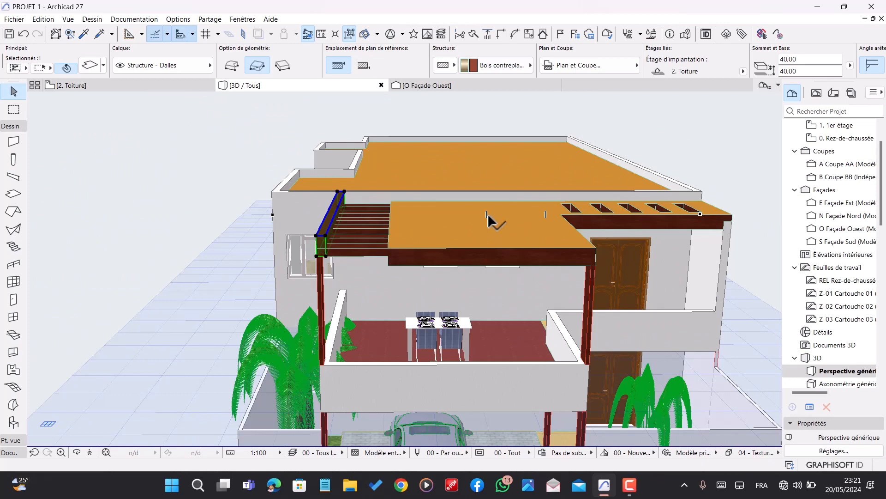
key("Escape")
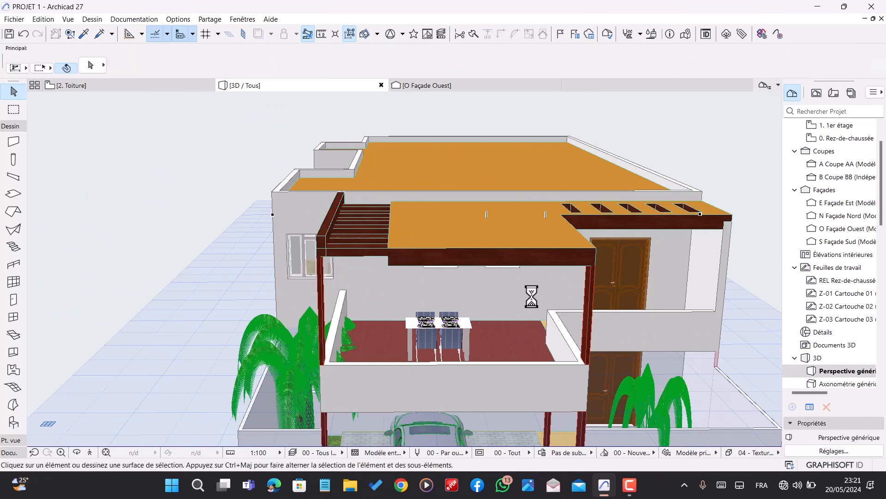
scroll(573, 307, "down", 2)
scroll(545, 301, "down", 2)
middle_click_drag(533, 303, 564, 354, "shift")
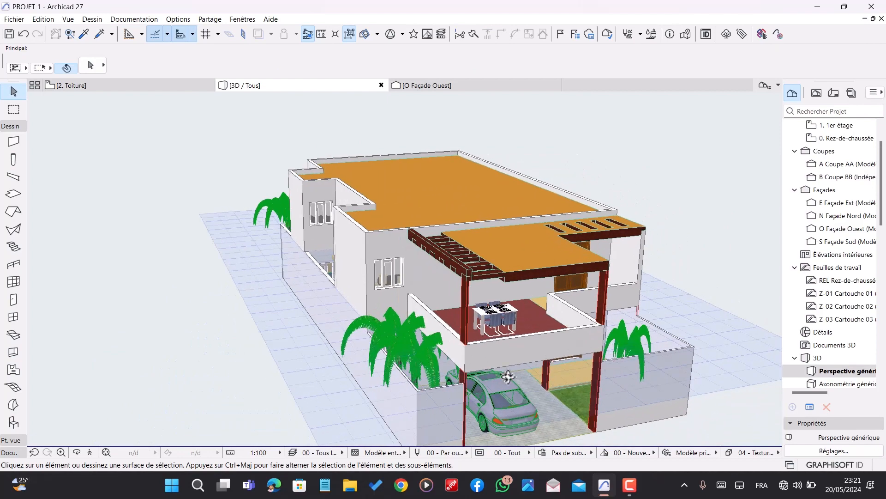
middle_click_drag(508, 377, 590, 322, "shift")
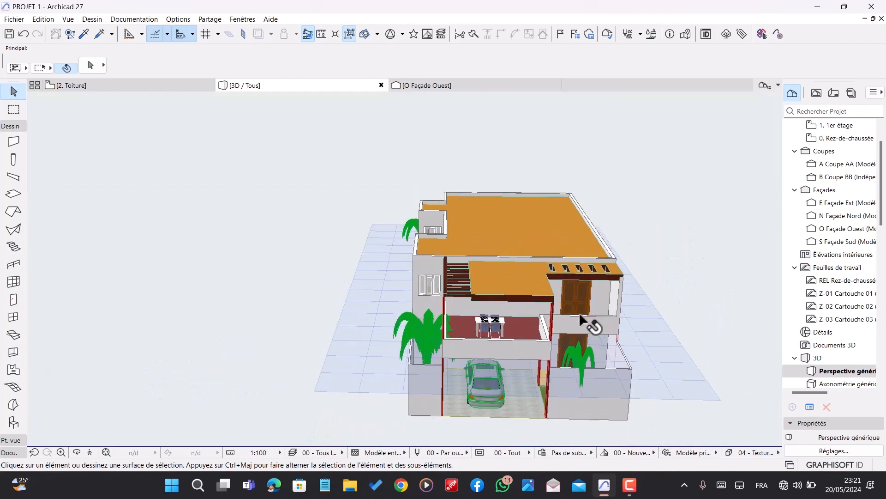
middle_click_drag(447, 358, 425, 306, "shift")
scroll(432, 263, "up", 4)
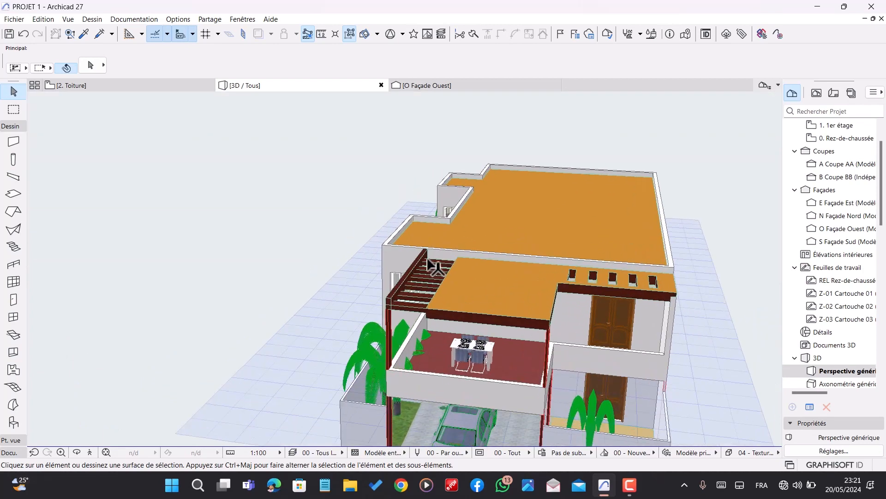
scroll(455, 304, "up", 5)
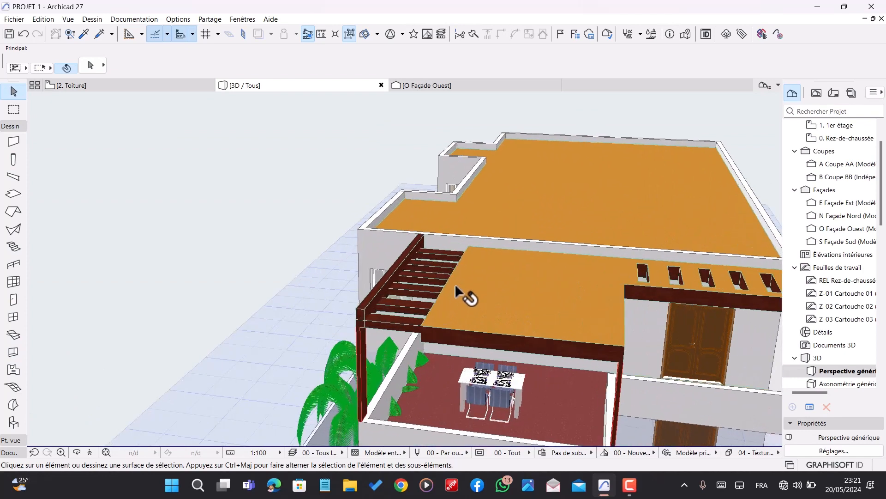
scroll(475, 233, "down", 4)
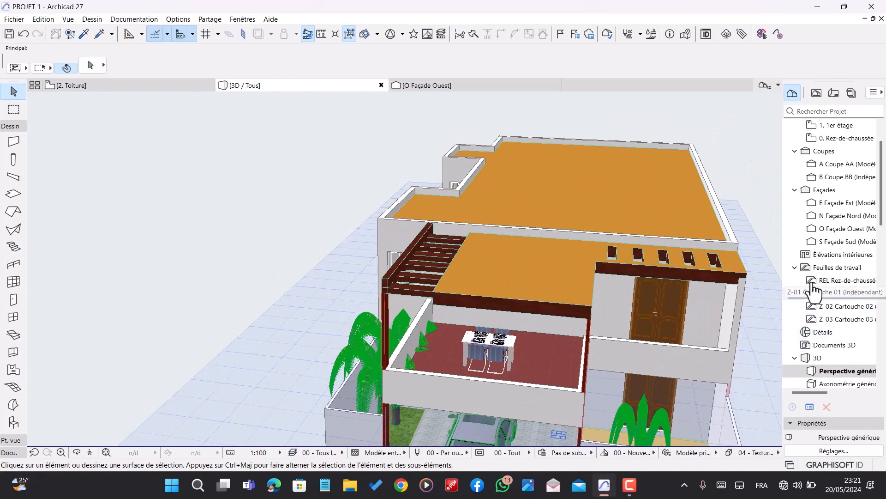
- Open the south elevation (S Façade Sud) and examine the façade, especially the upper-floor window beside the terrace
scroll(836, 259, "up", 2)
scroll(832, 296, "down", 4)
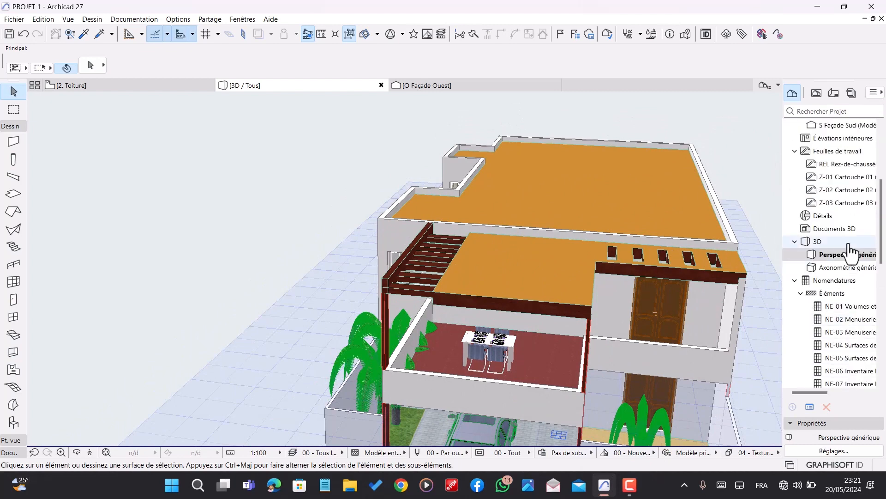
scroll(847, 221, "up", 2)
double_click(846, 203)
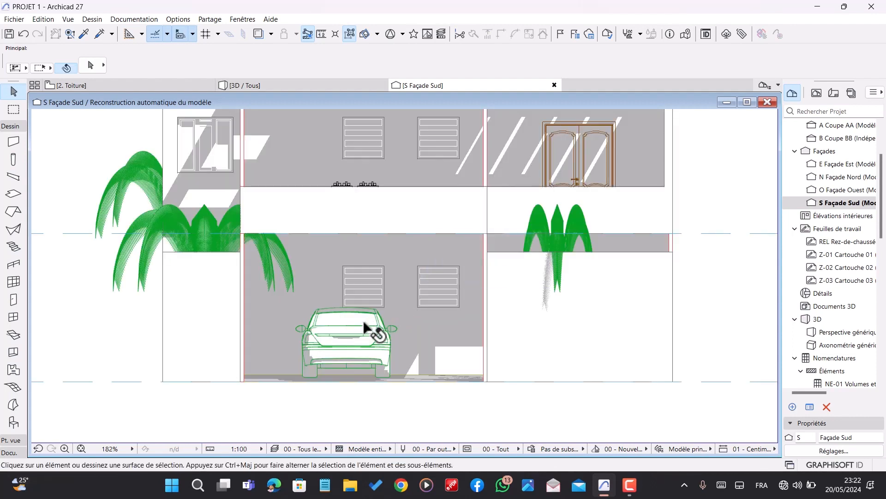
scroll(508, 349, "down", 3)
scroll(484, 359, "down", 1)
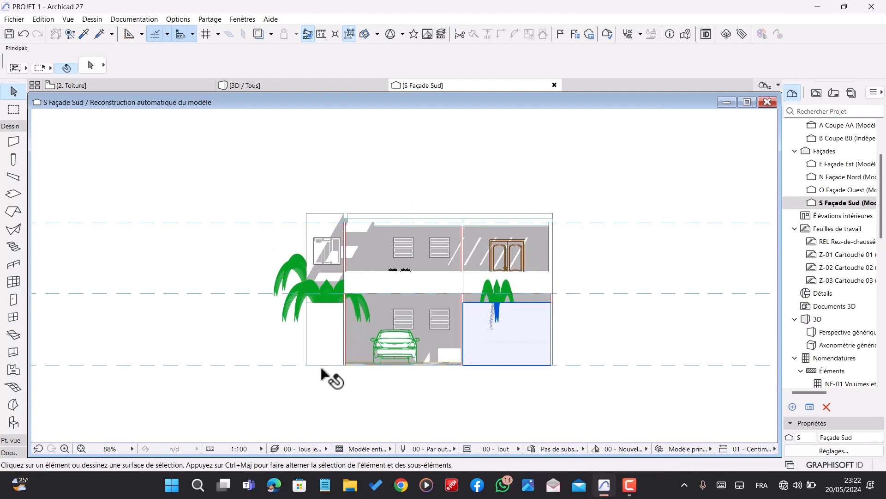
scroll(552, 304, "up", 1)
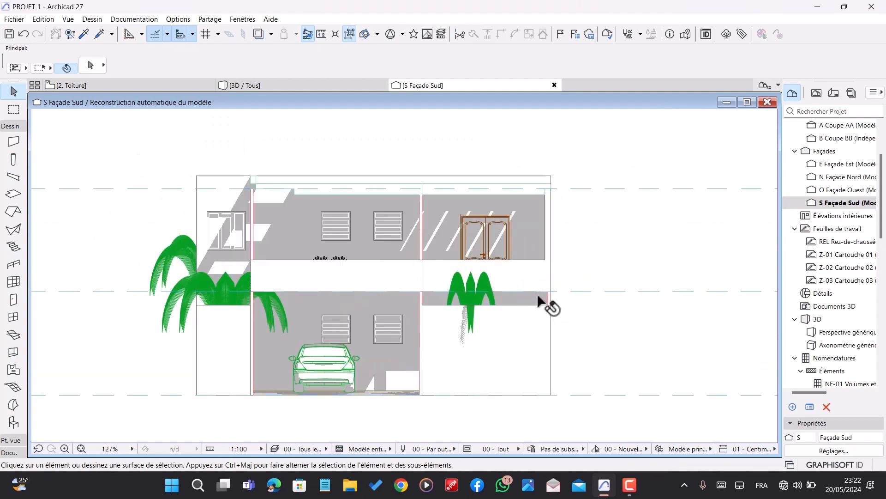
scroll(469, 307, "up", 2)
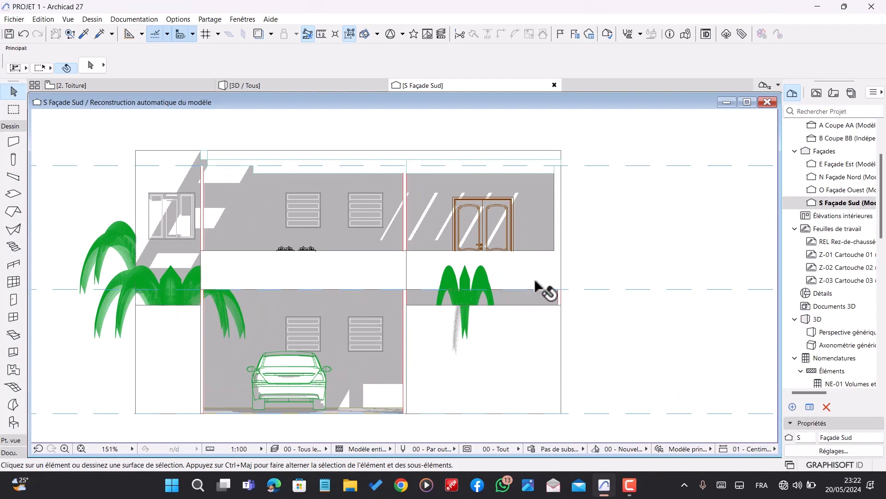
scroll(544, 291, "down", 1)
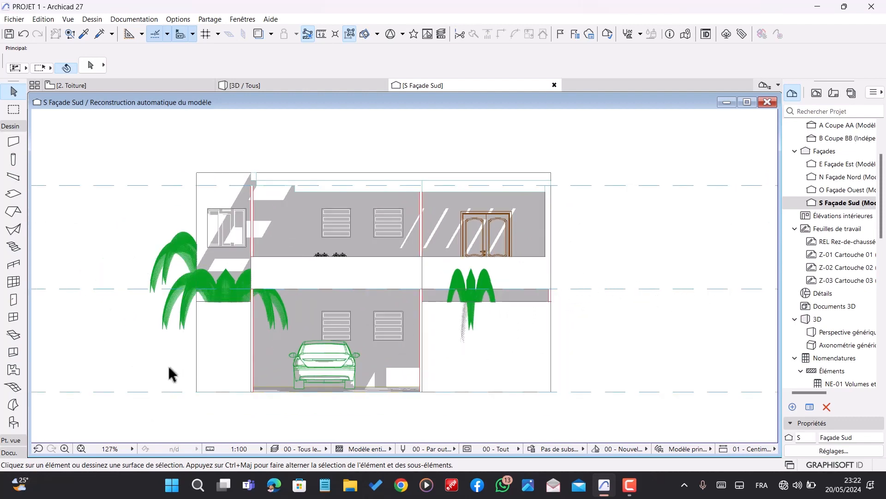
scroll(208, 171, "up", 2)
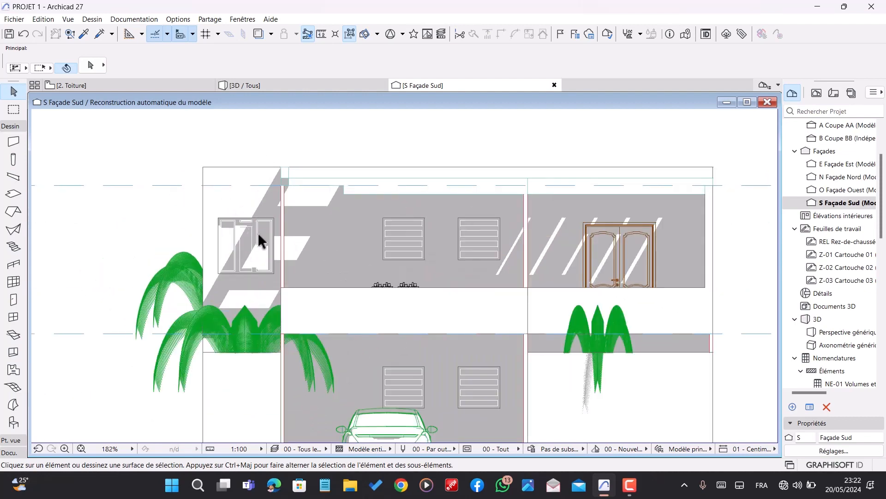
scroll(181, 215, "down", 1)
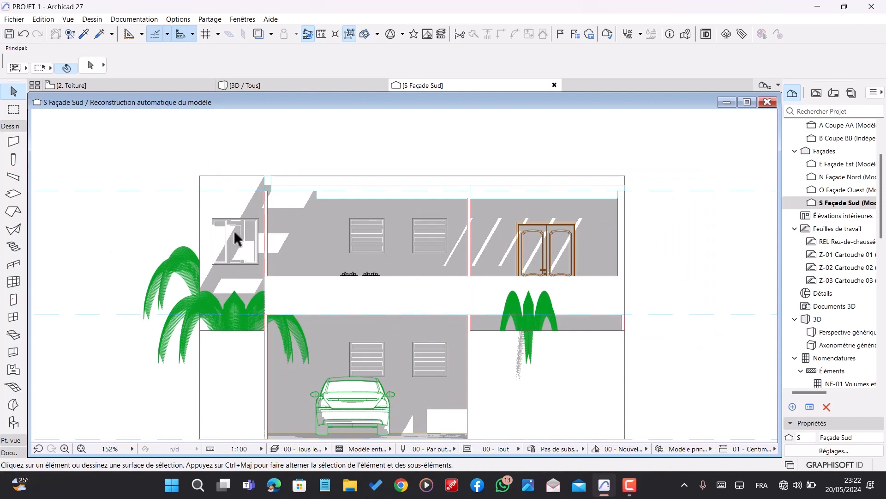
- Start a morph outline at the lower west corner of the upper-floor window and run it straight up to the roof band's lower line
left_click(13, 405)
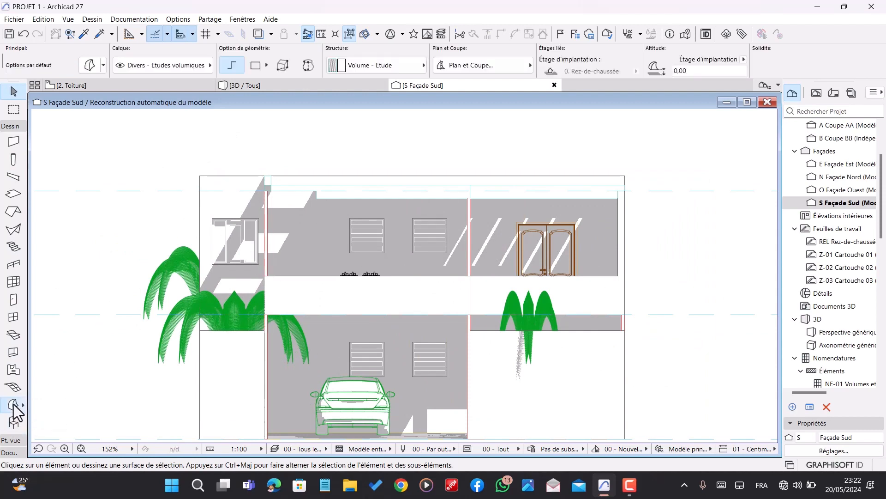
scroll(212, 263, "up", 6)
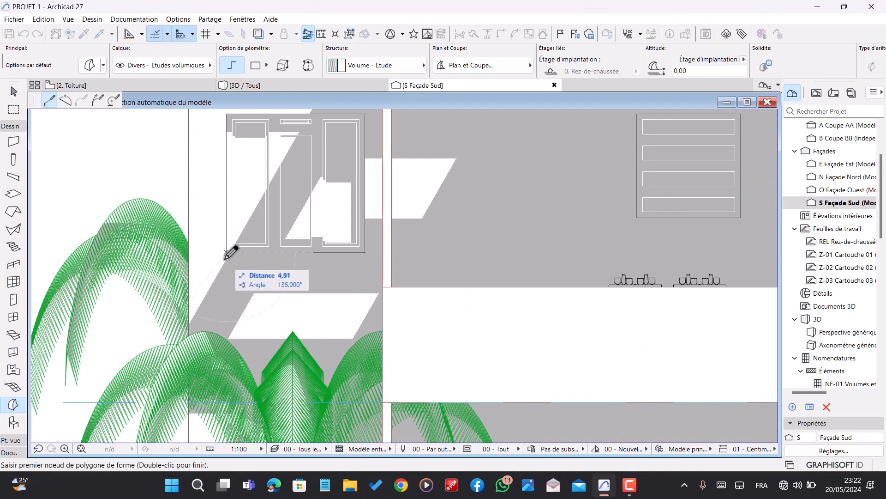
scroll(226, 250, "down", 4)
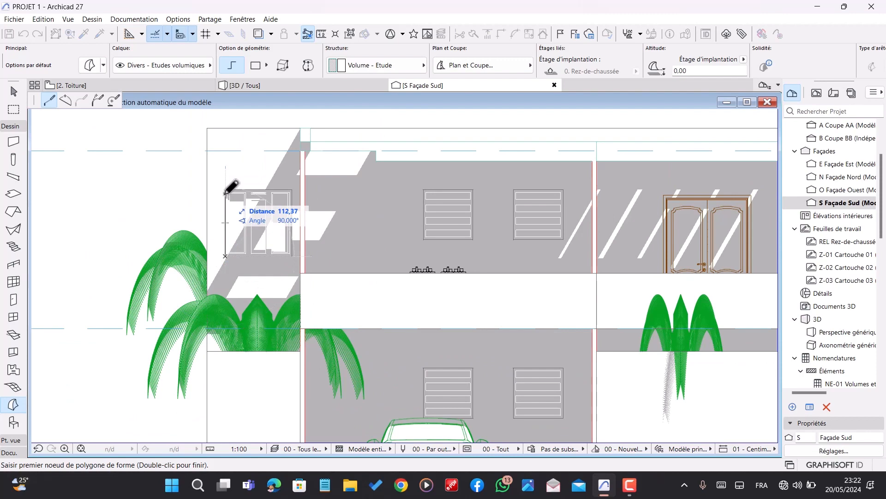
scroll(240, 143, "up", 4)
scroll(339, 164, "down", 4)
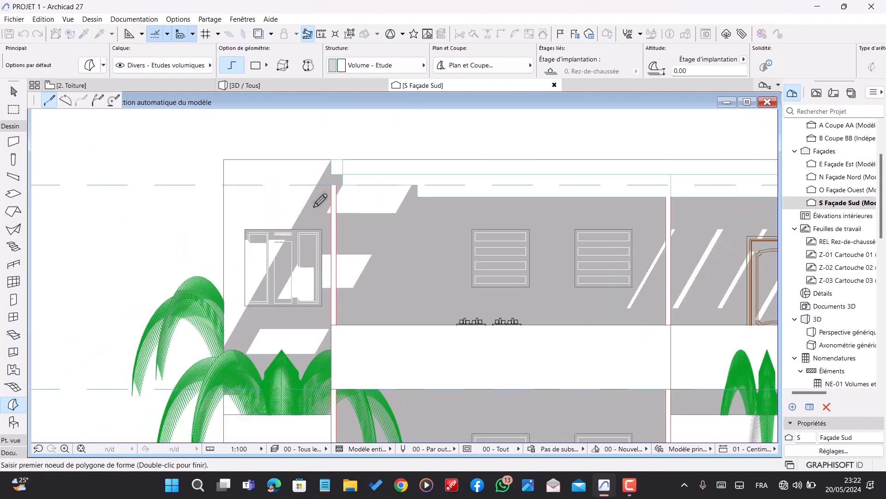
scroll(339, 164, "up", 4)
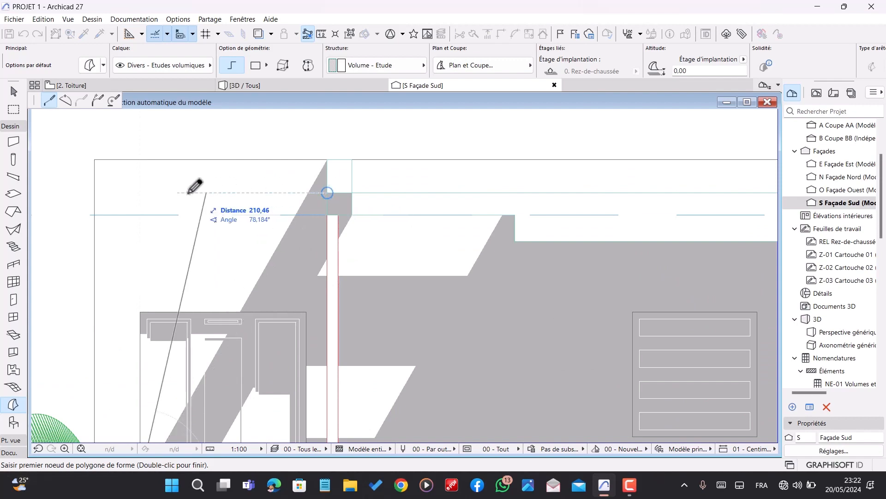
scroll(204, 186, "down", 5)
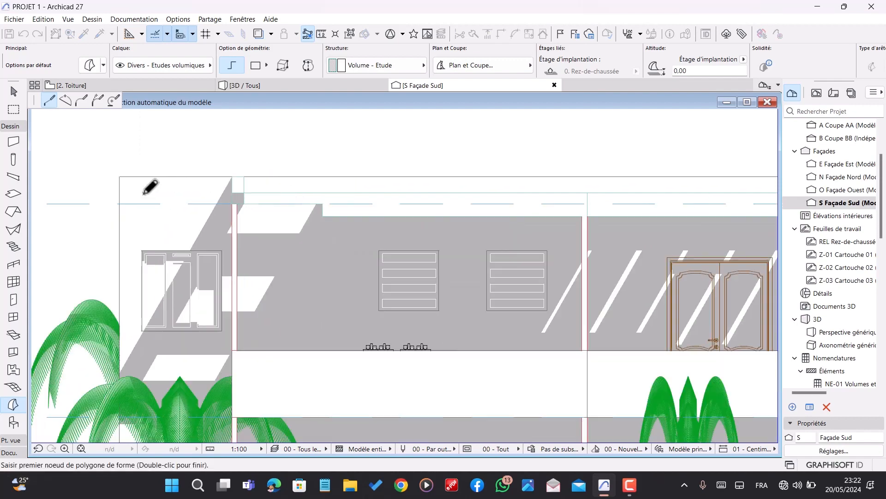
scroll(493, 200, "up", 2)
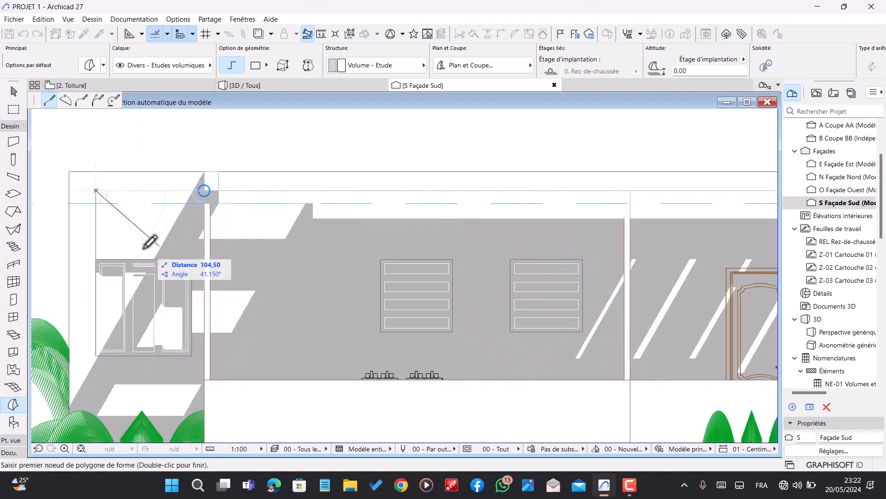
- Continue the morph outline along the roof band to the façade's east end, up its edge, and back along the top to the west corner
scroll(202, 296, "down", 3)
scroll(610, 210, "up", 3)
scroll(609, 210, "up", 1)
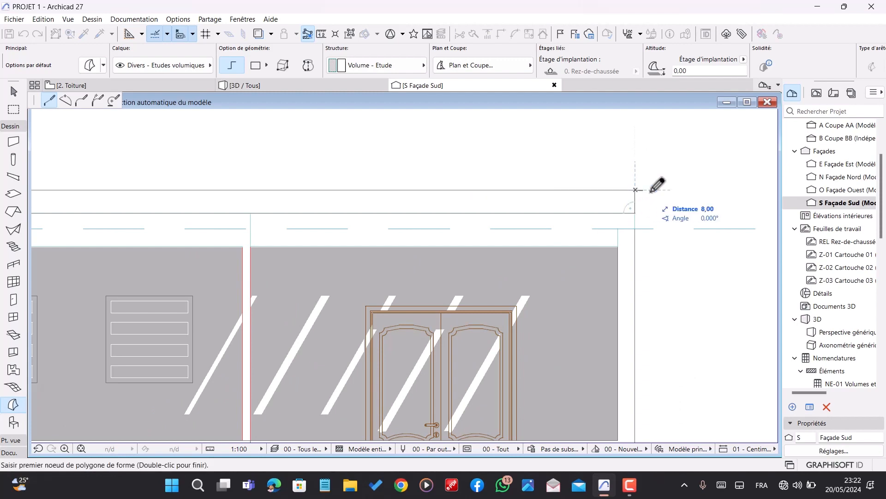
scroll(707, 240, "down", 5)
scroll(337, 184, "up", 2)
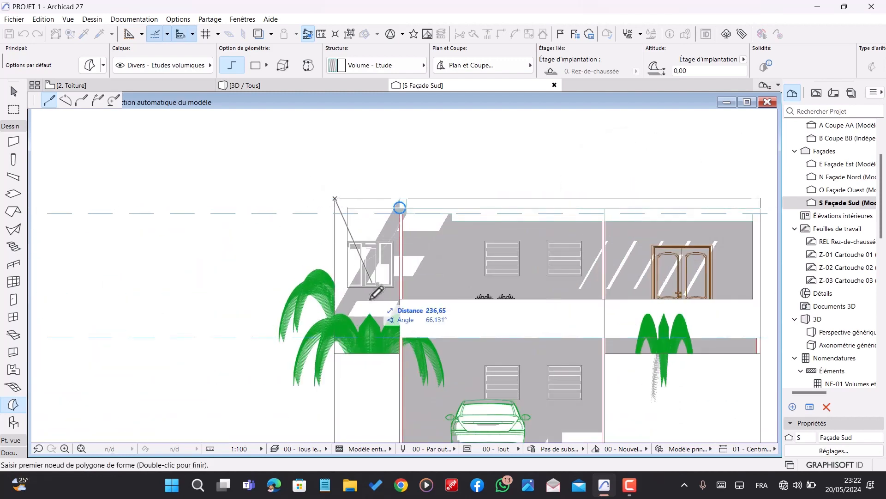
- Run the morph outline down the façade's west edge, close it at the window's lower corner, and select the morph
scroll(347, 274, "up", 3)
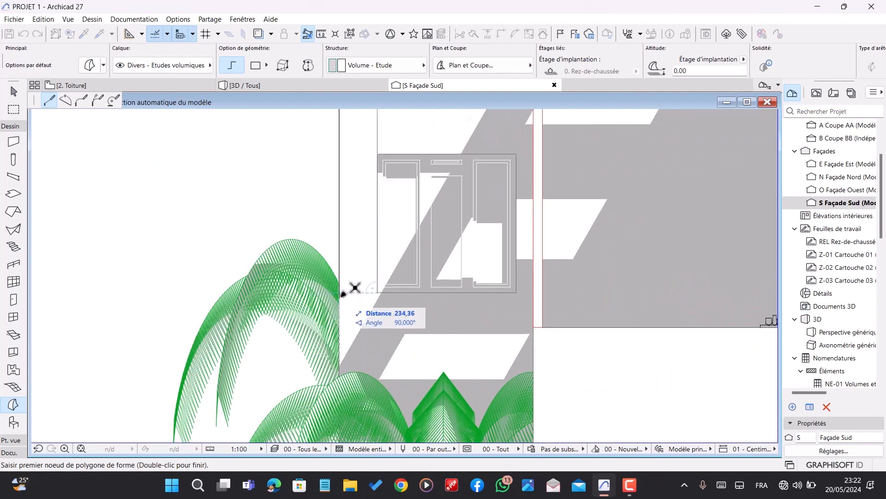
left_click(341, 290)
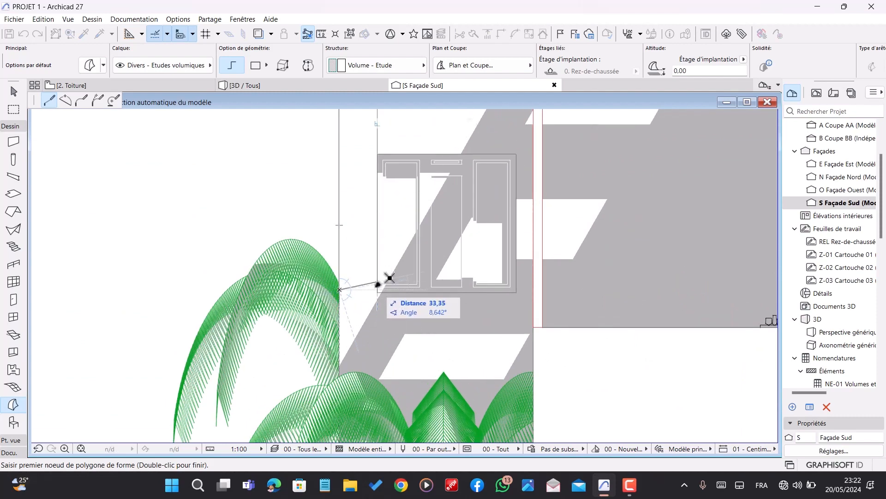
scroll(340, 288, "up", 2)
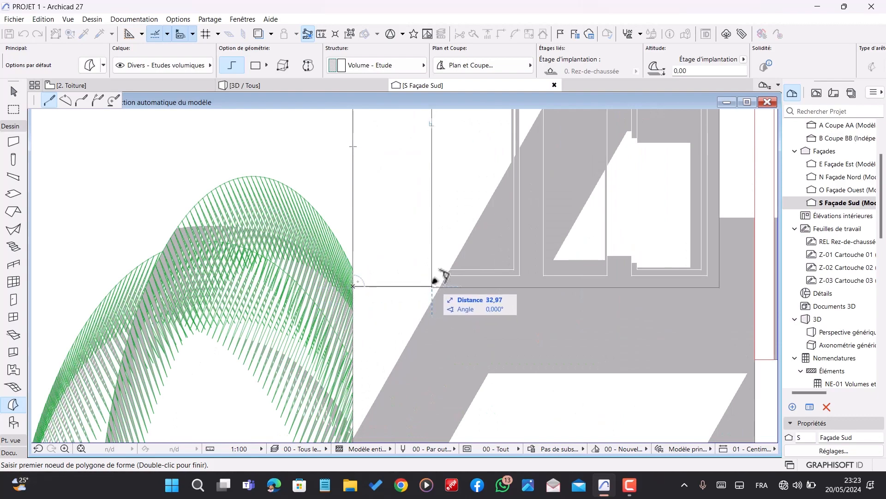
scroll(436, 283, "up", 2)
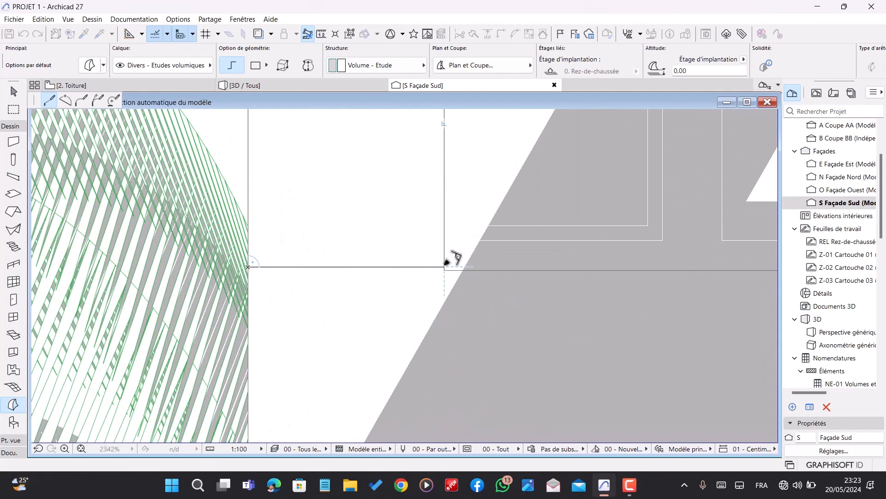
left_click(445, 266)
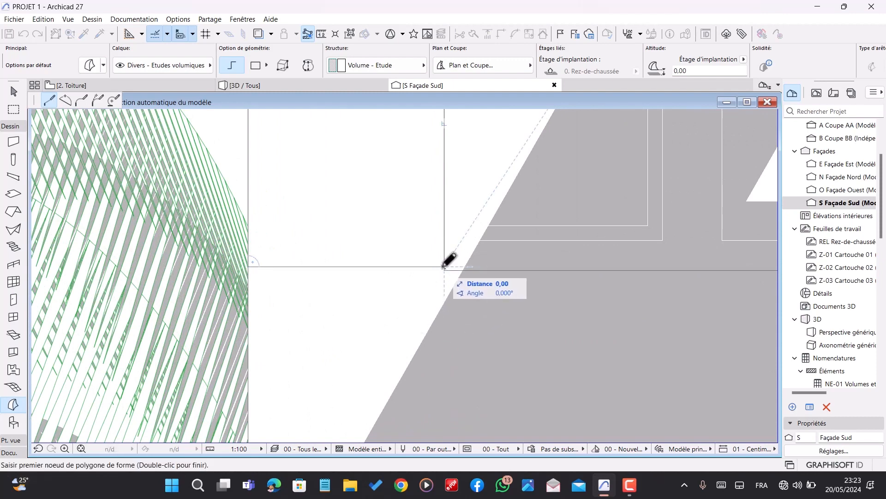
scroll(450, 268, "down", 2)
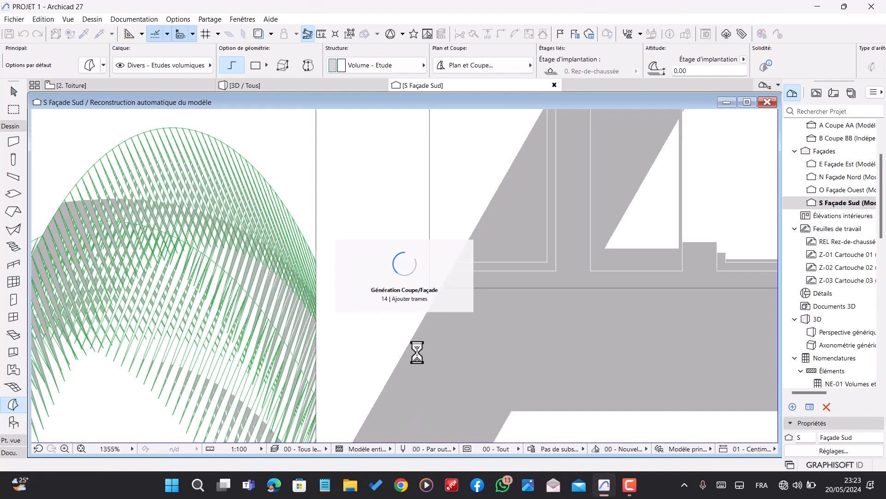
scroll(376, 323, "down", 5)
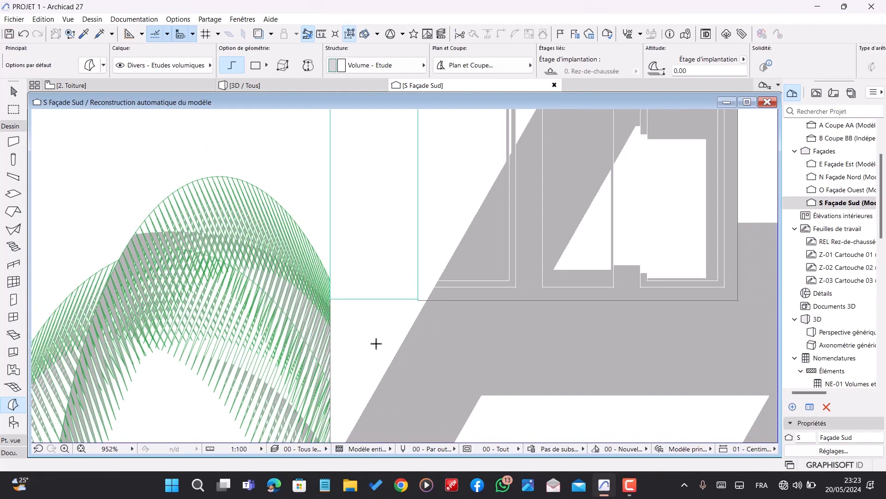
scroll(376, 299, "down", 2)
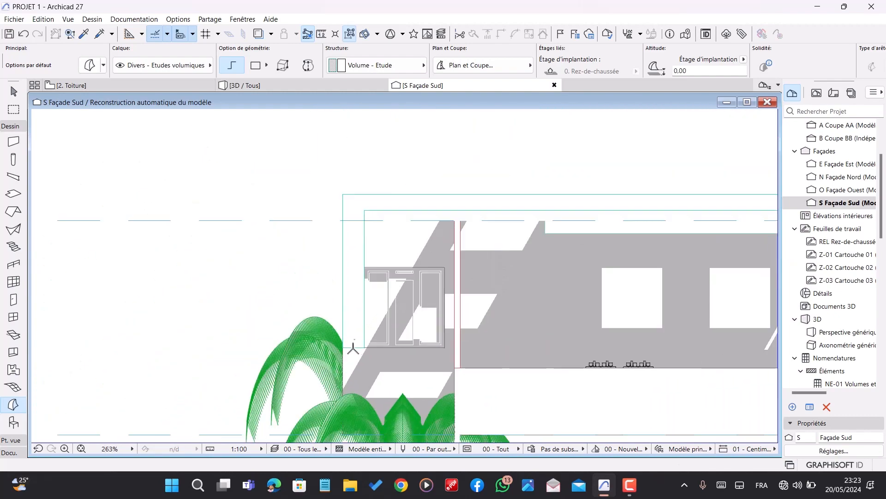
left_click(362, 316, "shift")
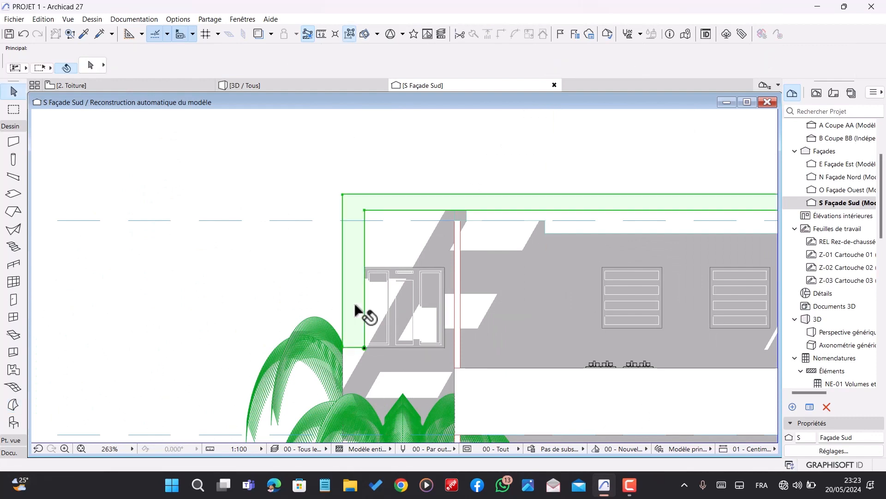
- Move the whole morph down 0.57 so its inner bottom corner meets the window's lower corner
scroll(300, 346, "down", 2)
scroll(318, 353, "down", 1)
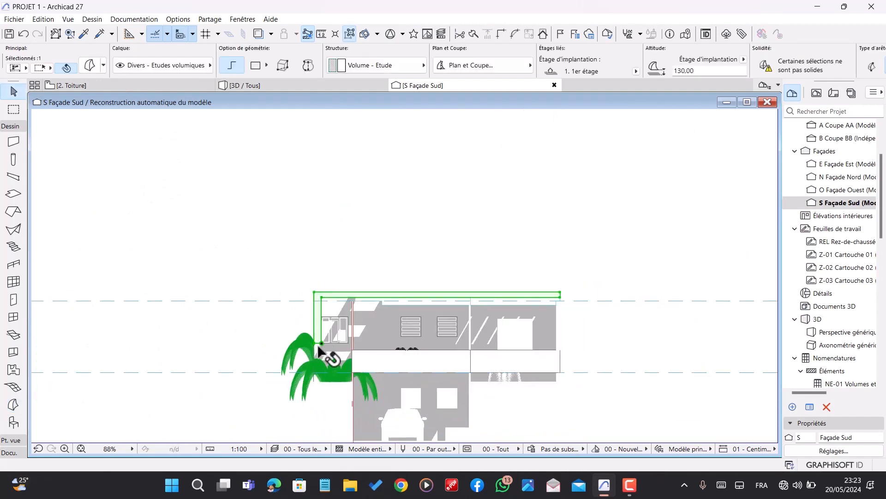
scroll(324, 356, "up", 5)
scroll(319, 347, "up", 5)
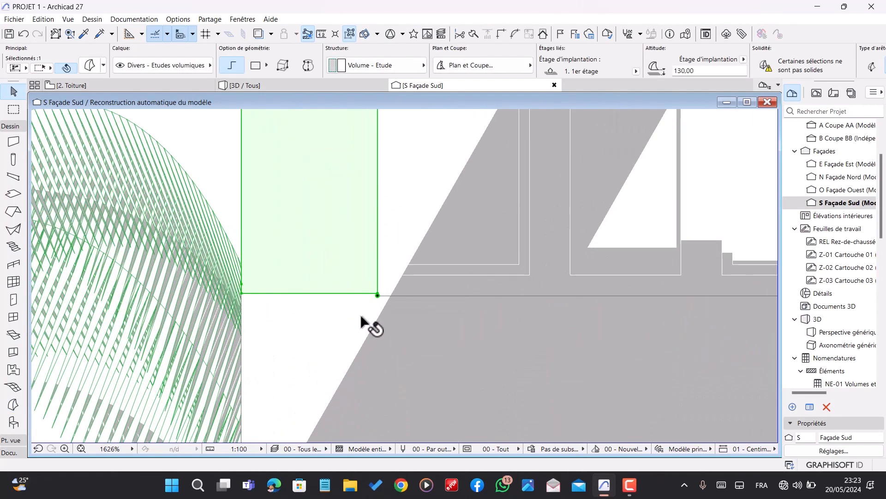
scroll(384, 295, "up", 5)
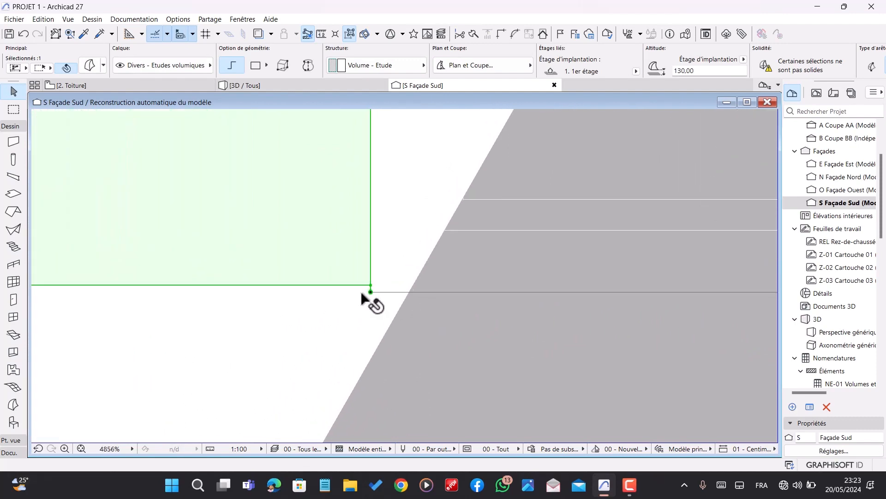
left_click(370, 285)
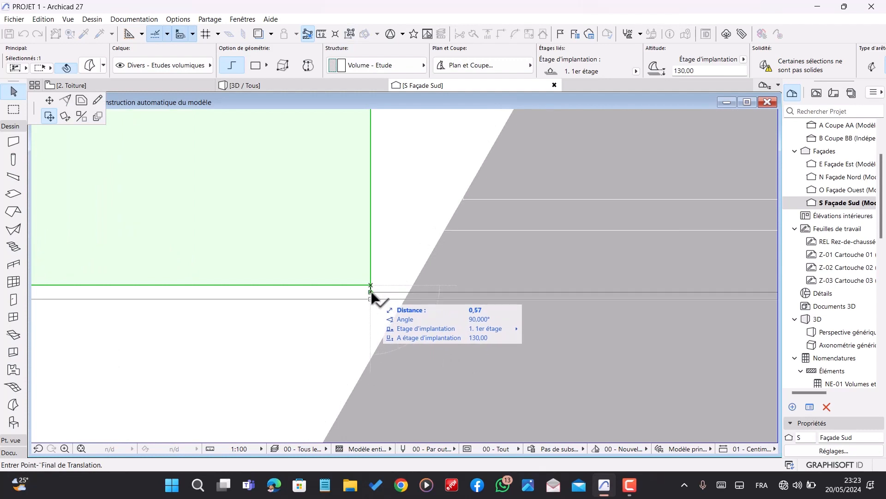
left_click(371, 292)
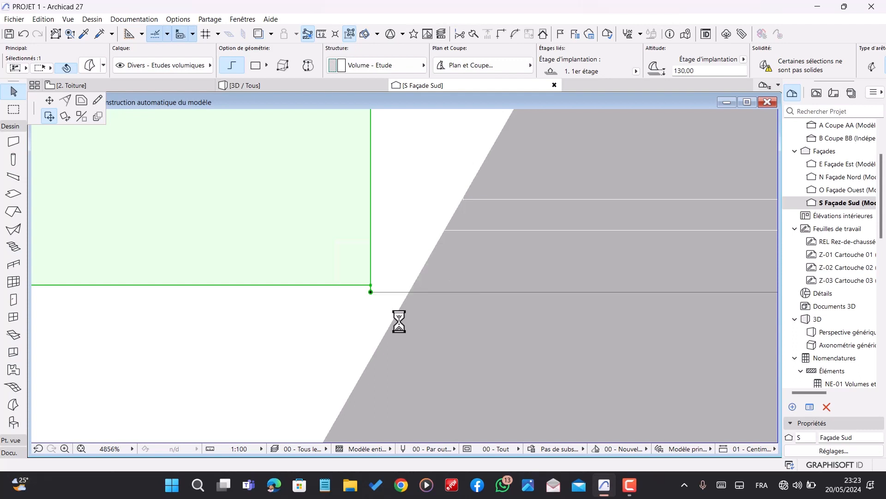
- Move the whole morph back up so its lowest node sits on the window's lower corner
scroll(418, 307, "down", 3)
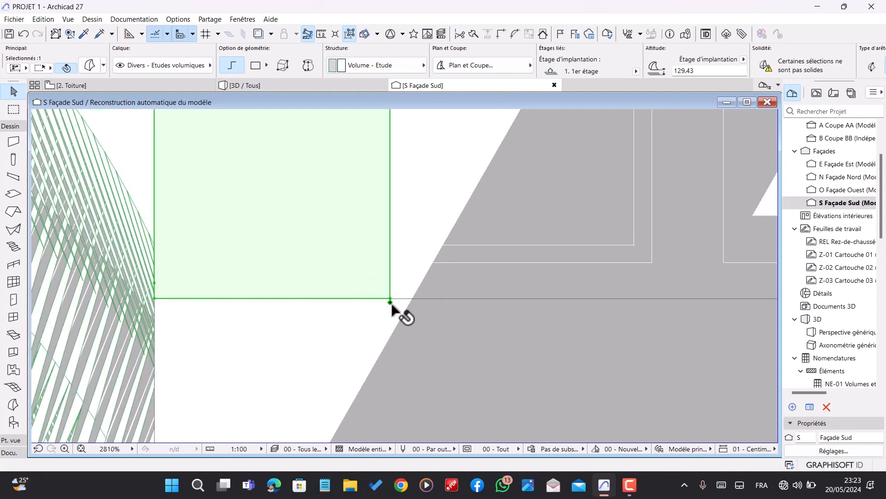
scroll(391, 305, "up", 5)
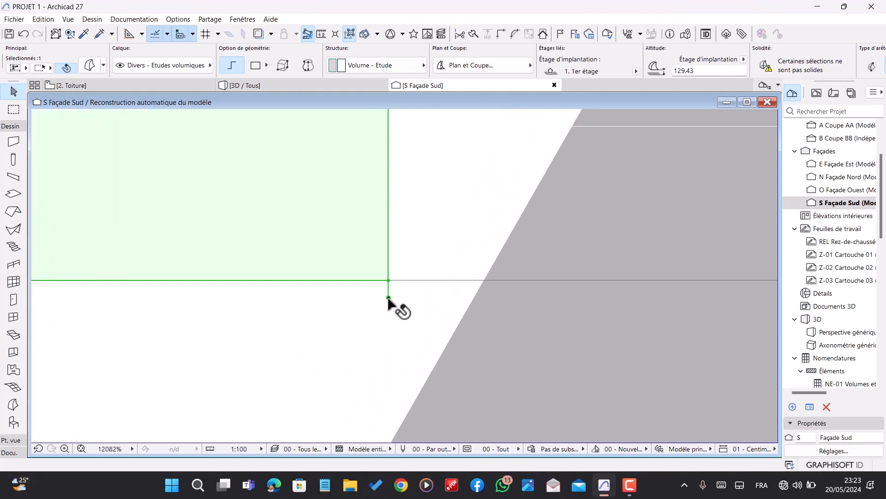
left_click(390, 302)
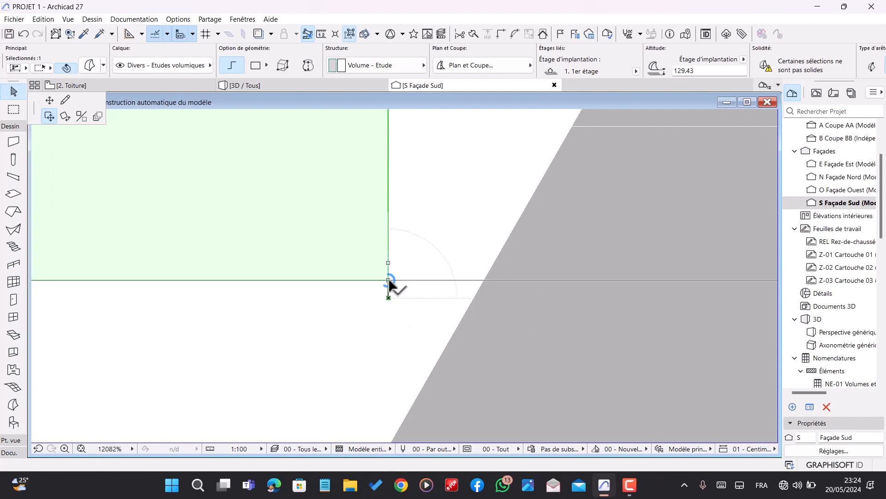
left_click(389, 280)
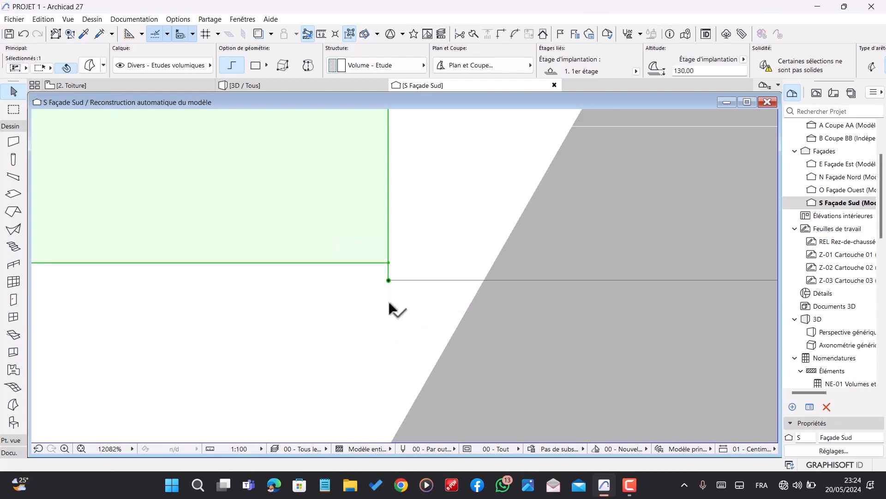
- Move only the morph's inner bottom node down onto the window's lower corner
scroll(373, 303, "down", 1)
scroll(393, 307, "down", 15)
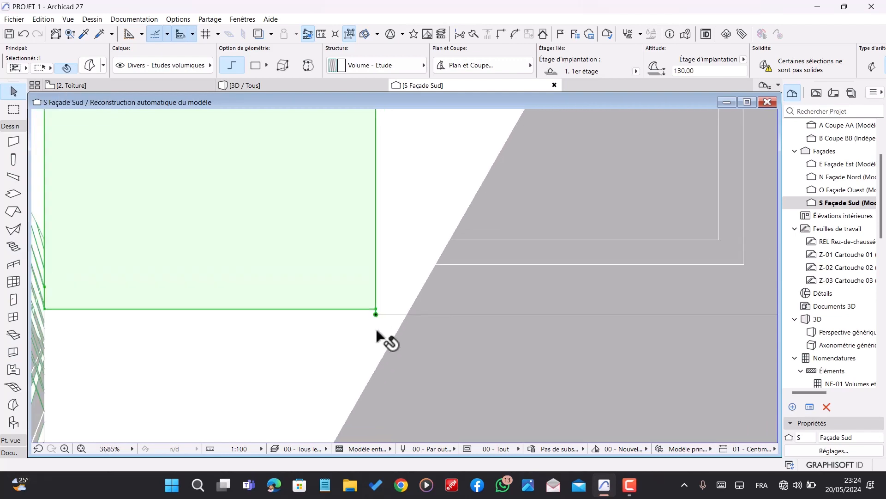
scroll(419, 308, "down", 2)
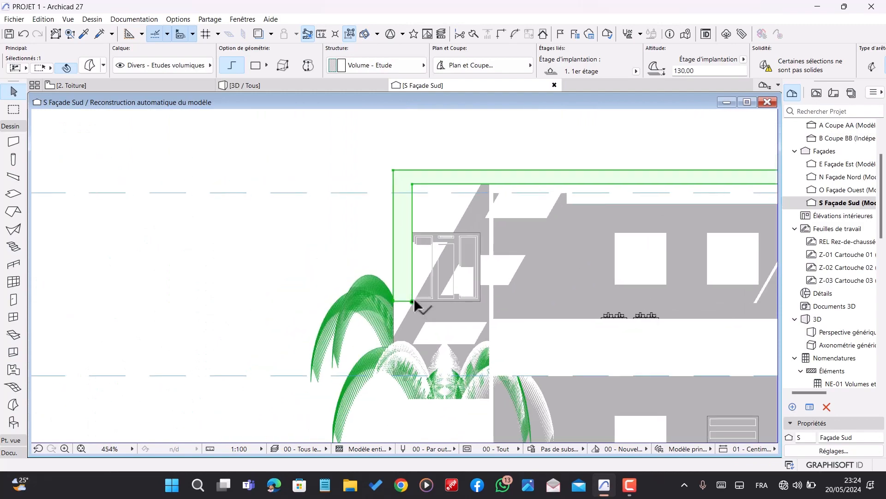
scroll(421, 306, "up", 7)
scroll(408, 305, "up", 10)
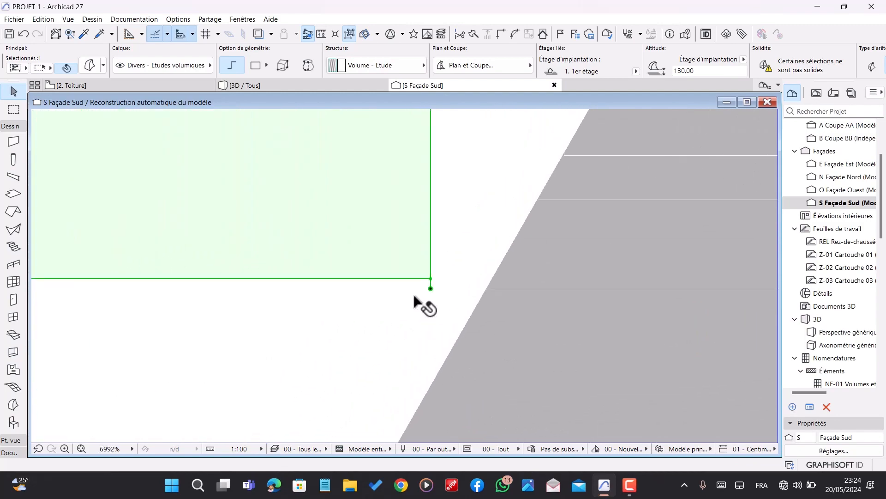
left_click(429, 278)
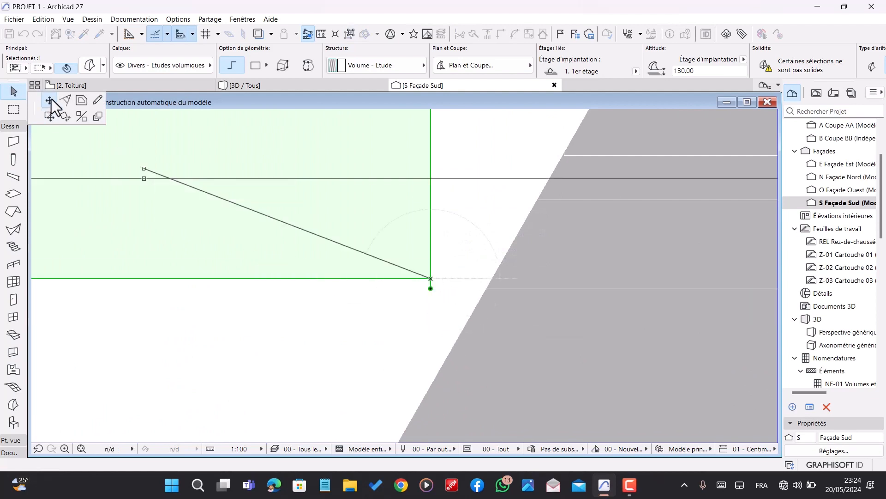
left_click(50, 100)
left_click(431, 289)
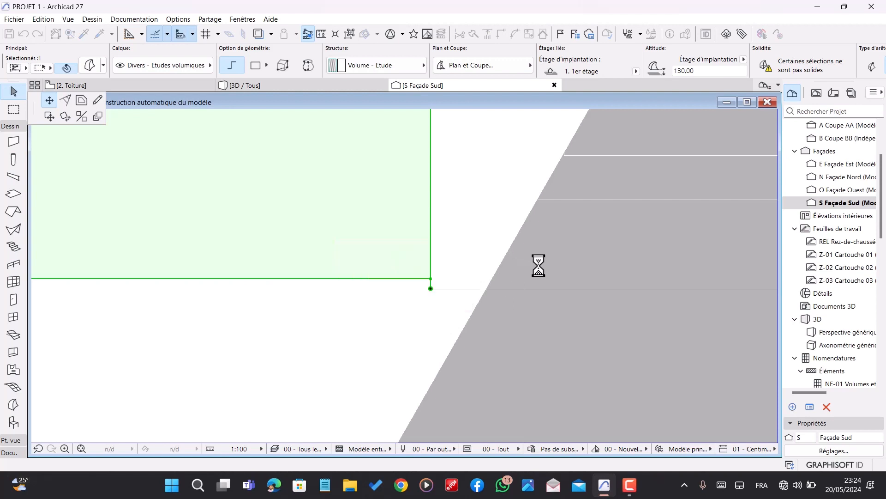
scroll(528, 279, "down", 3)
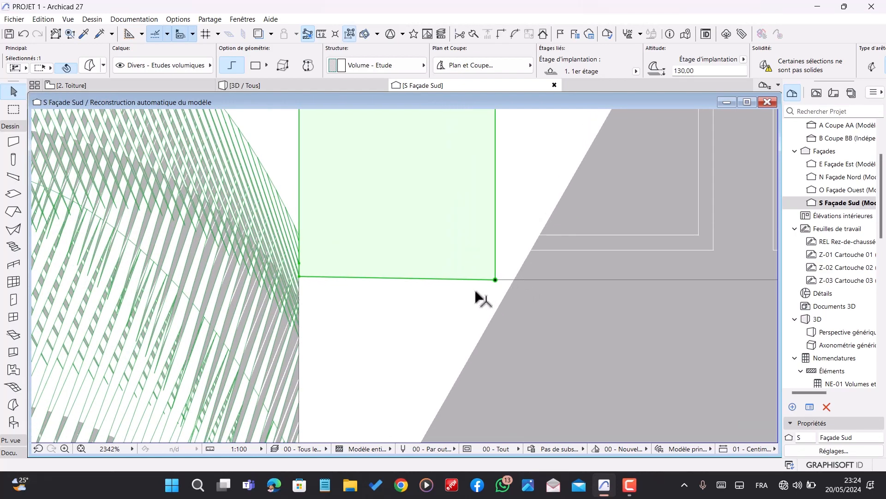
- Move the morph's outer bottom node down level with its inner bottom node so the west leg ends horizontally
scroll(407, 337, "down", 1)
scroll(387, 342, "down", 5)
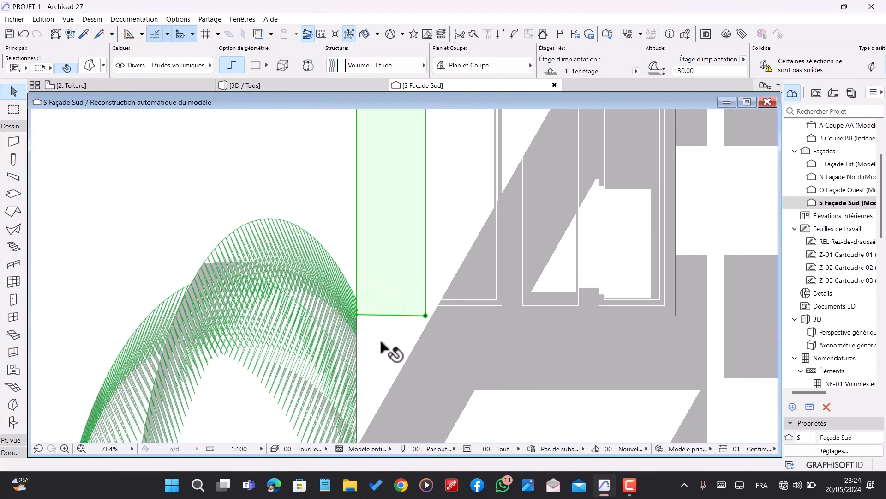
scroll(381, 342, "up", 9)
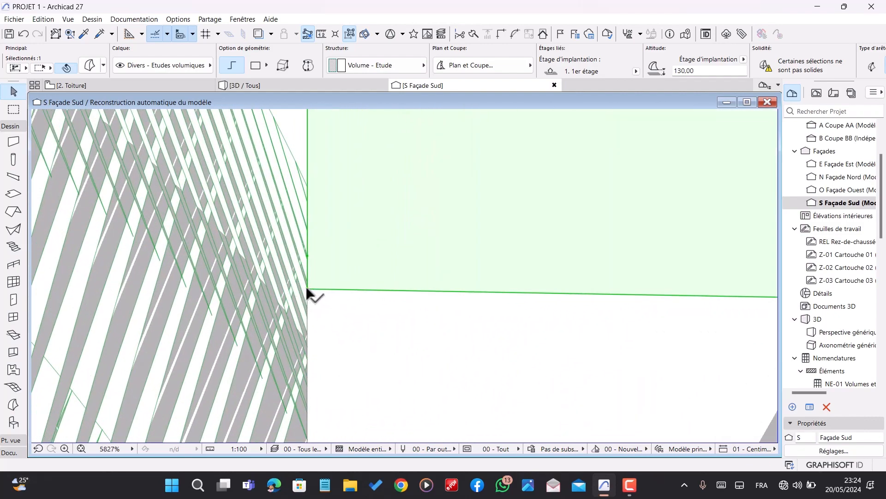
left_click(307, 290)
scroll(309, 288, "down", 2)
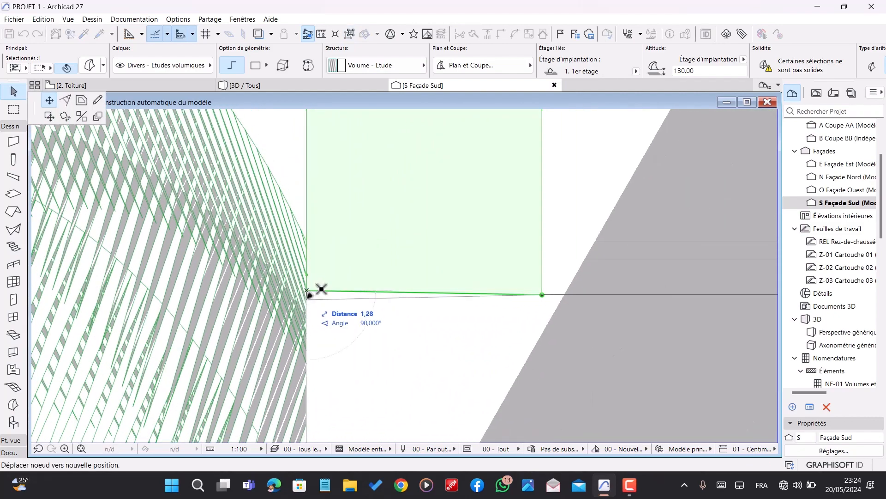
scroll(313, 289, "up", 1)
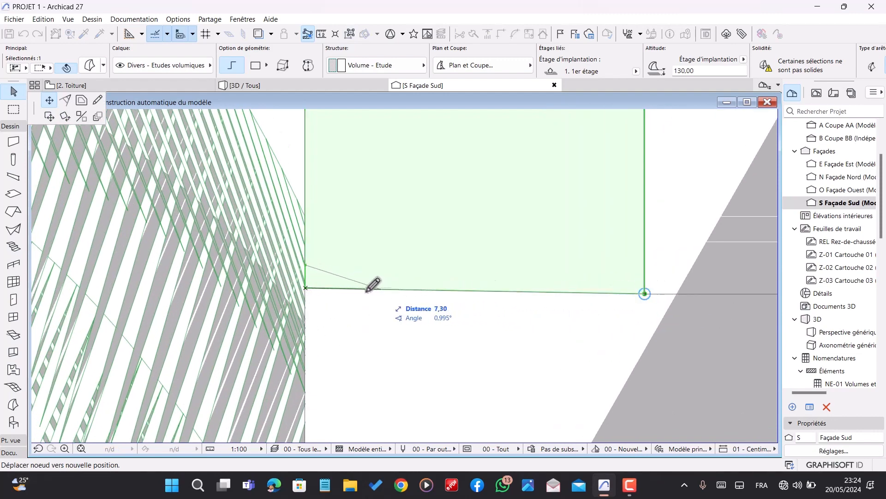
scroll(316, 285, "up", 2)
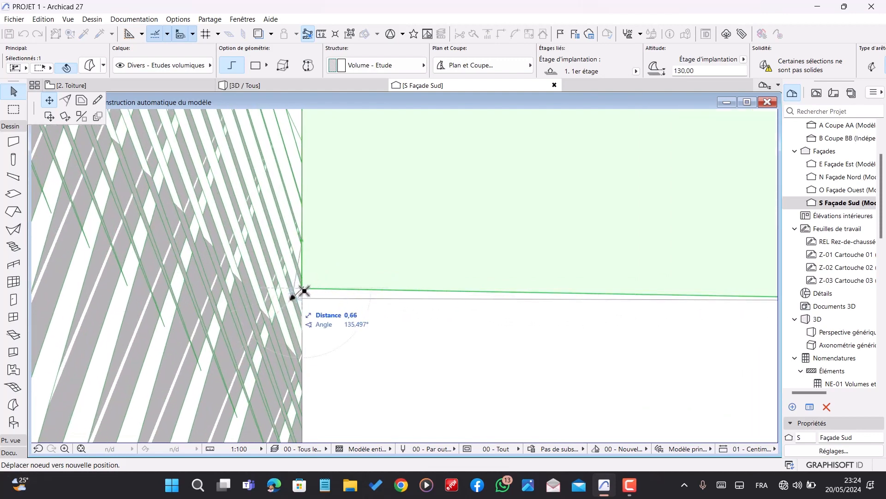
scroll(307, 289, "down", 3)
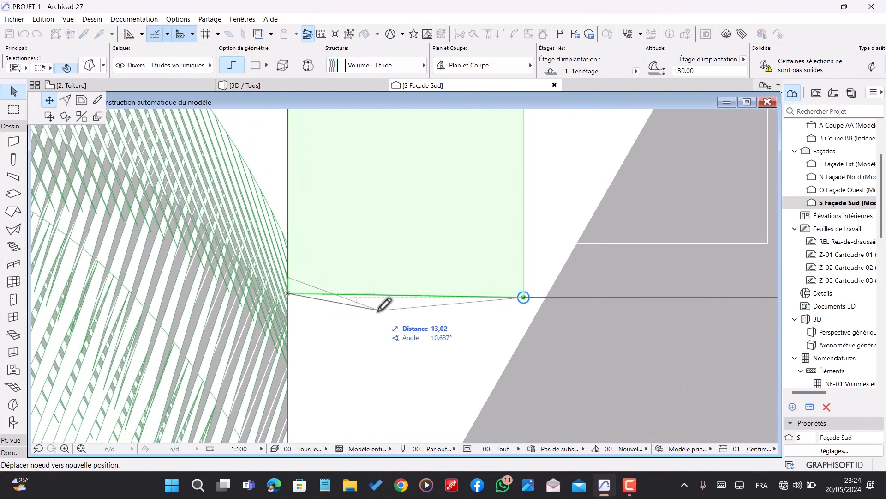
left_click(301, 289)
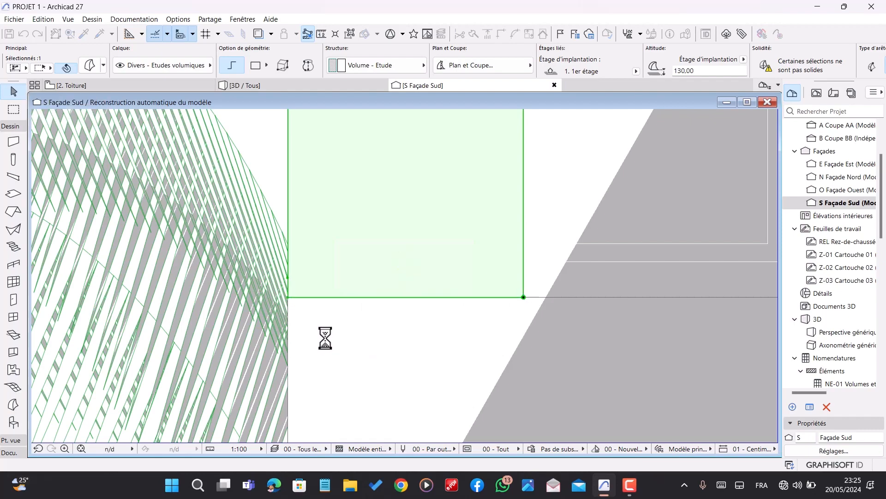
scroll(326, 337, "down", 8)
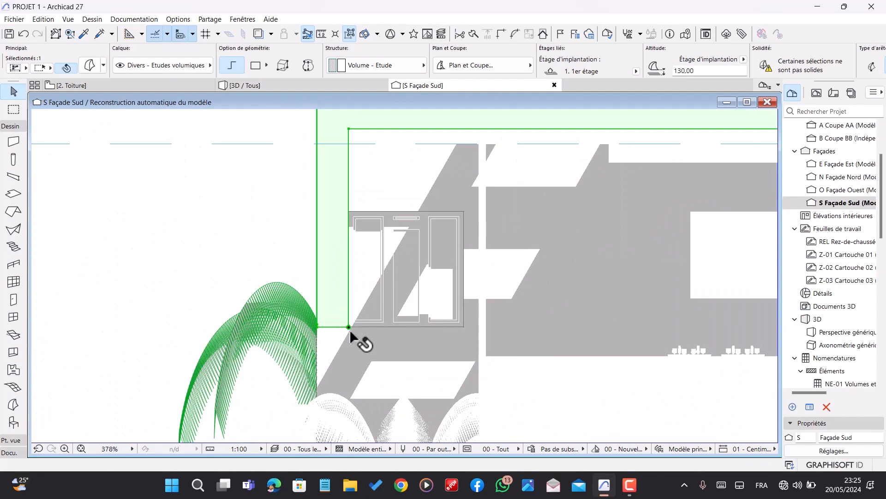
scroll(392, 329, "down", 4)
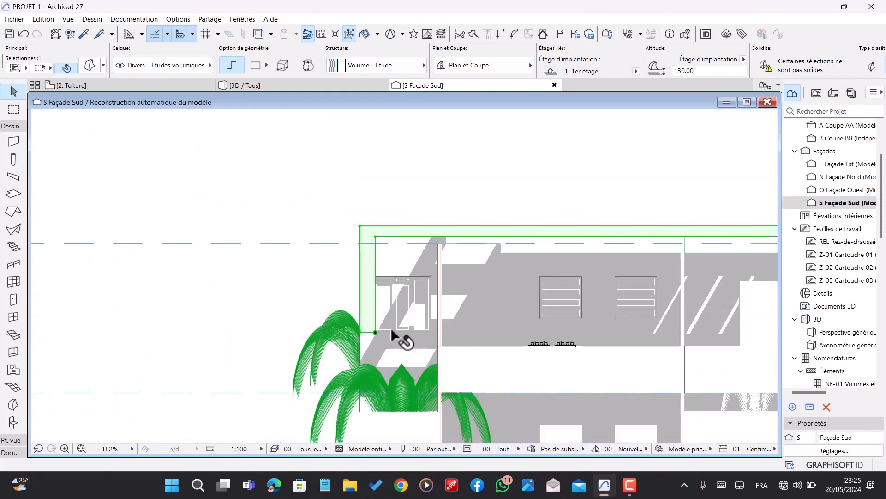
- Switch to the 3D view and extrude the morph outline perpendicular to the façade to a depth of about 30 cm
left_click(273, 85)
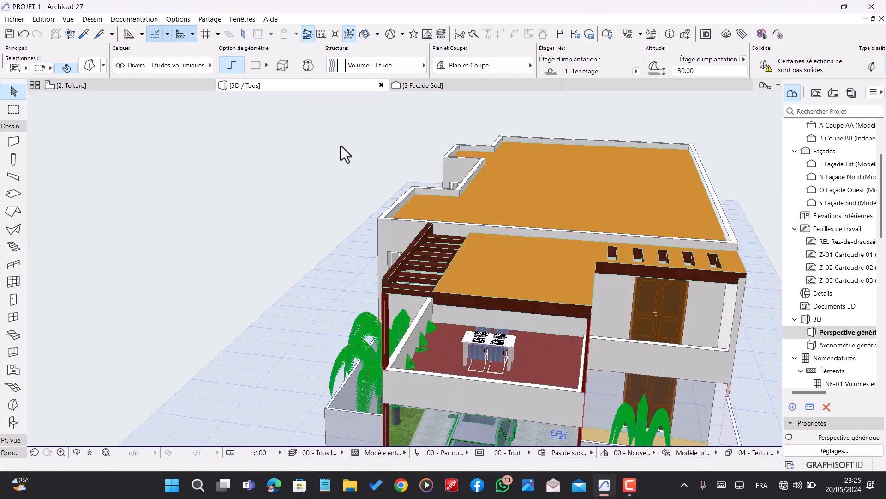
scroll(465, 194, "down", 2)
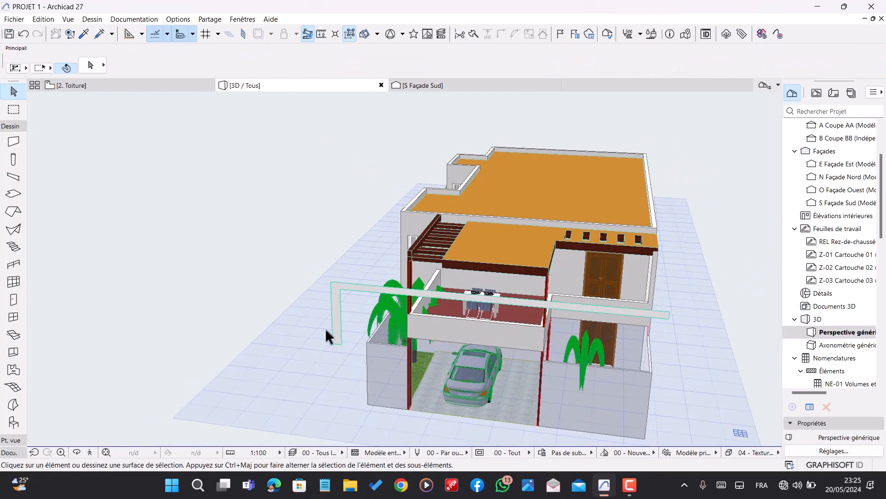
scroll(332, 324, "up", 2)
middle_click_drag(322, 332, 497, 282, "shift")
scroll(497, 278, "up", 1)
left_click(512, 264)
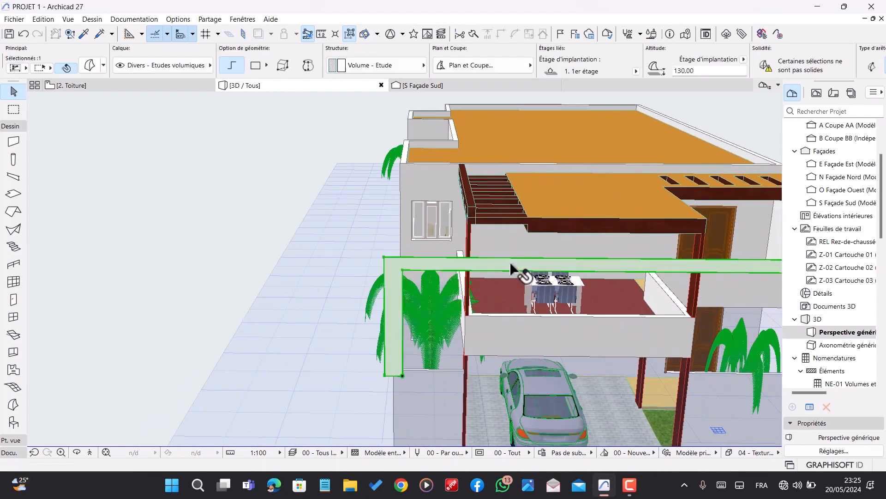
left_click(511, 264)
left_click(564, 336)
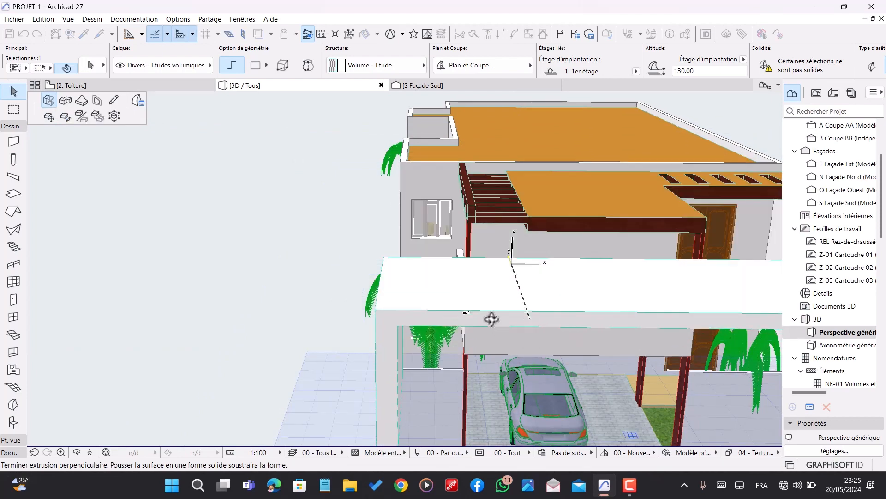
middle_click_drag(568, 319, 657, 301, "shift")
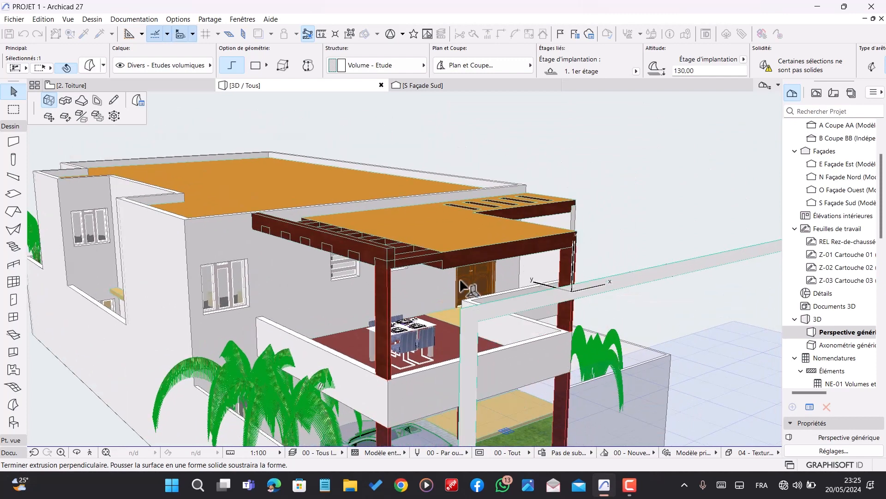
scroll(461, 285, "down", 3)
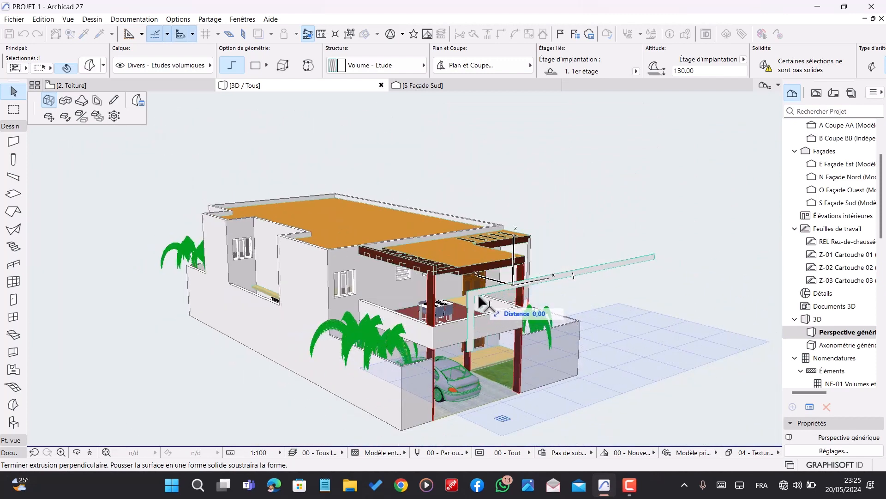
scroll(475, 315, "up", 3)
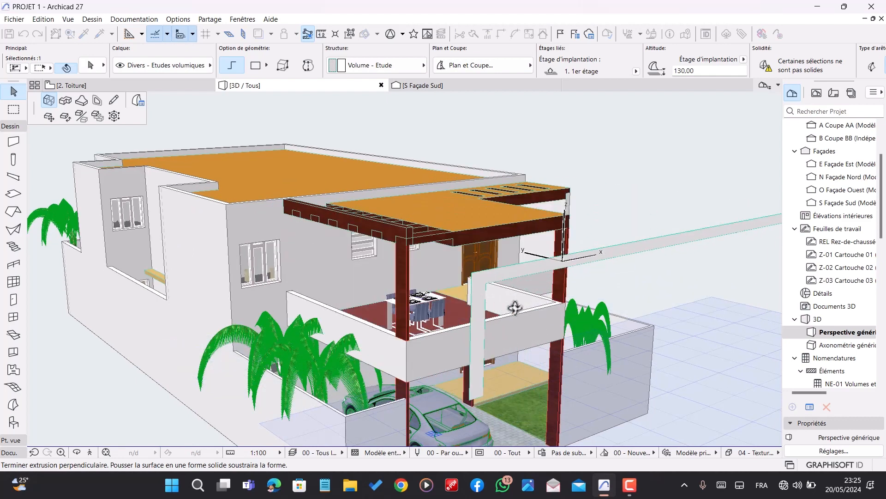
scroll(514, 308, "down", 2)
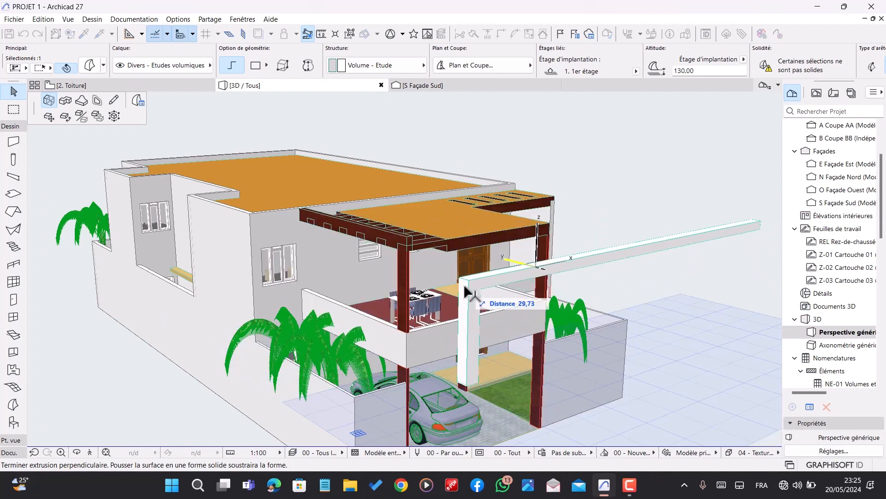
left_click(466, 290)
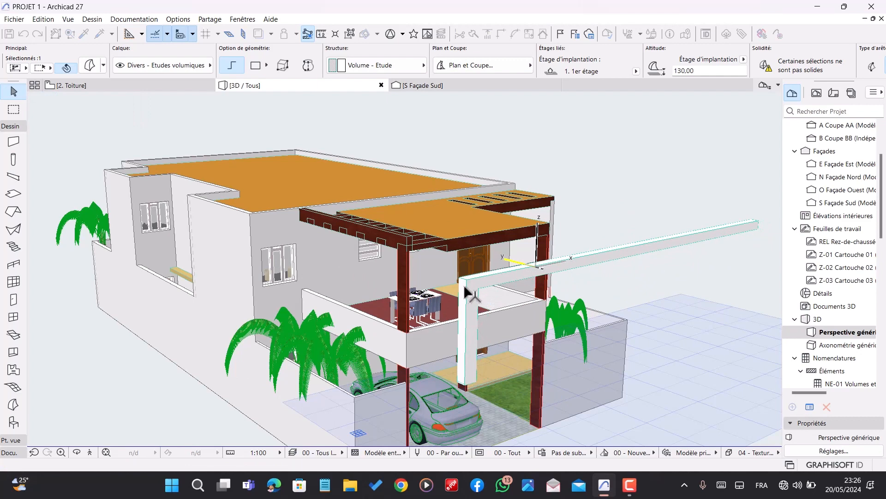
- Move the extruded frame by its upper west corner onto the top west corner of the house's south façade wall
scroll(455, 278, "up", 3)
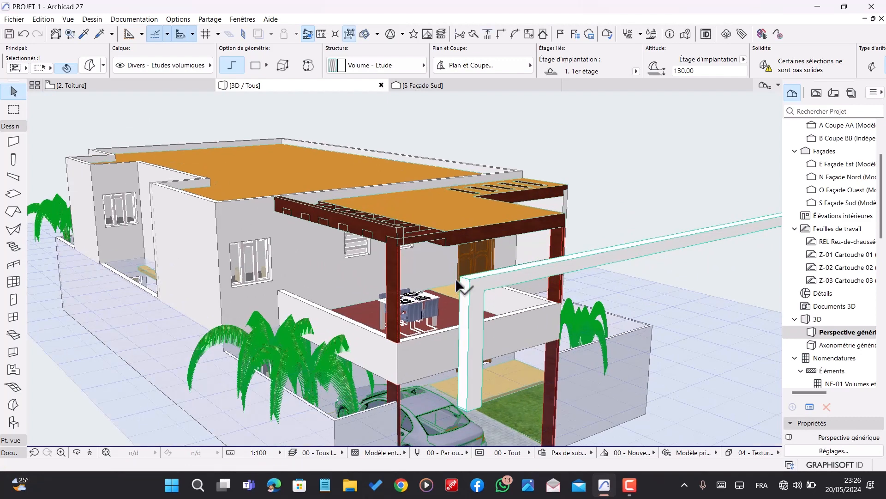
key("ctrl+d")
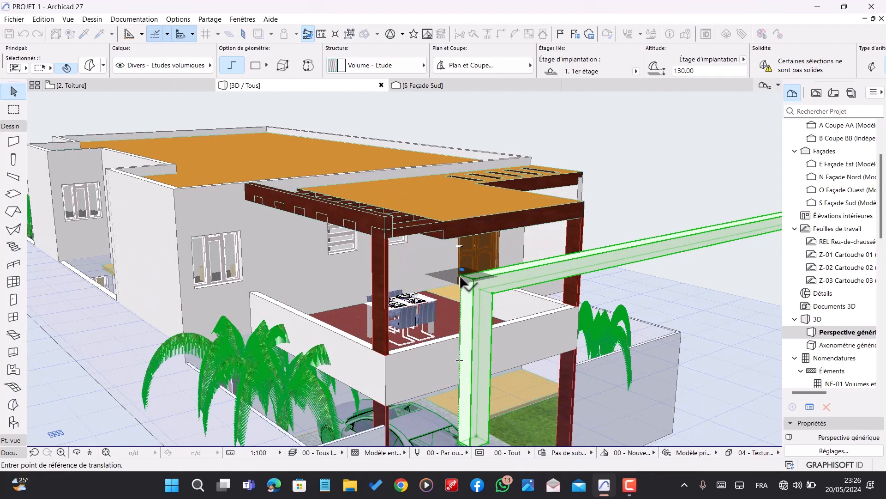
left_click(461, 276)
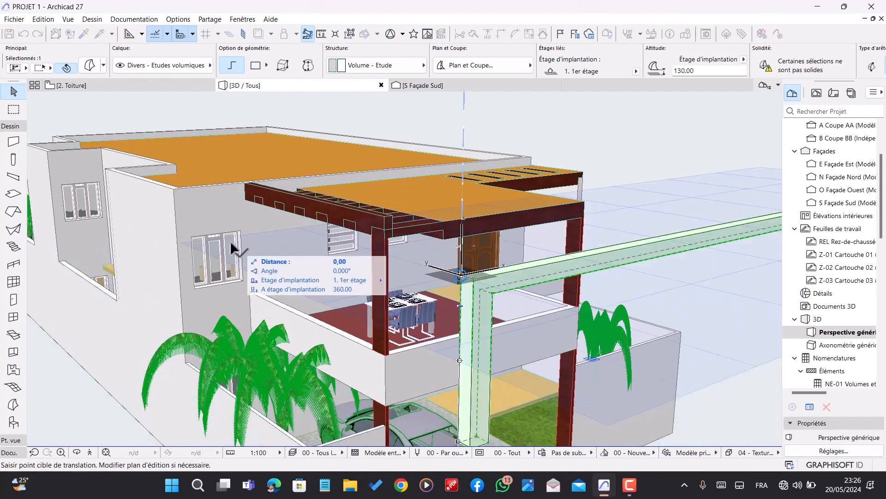
left_click(175, 188)
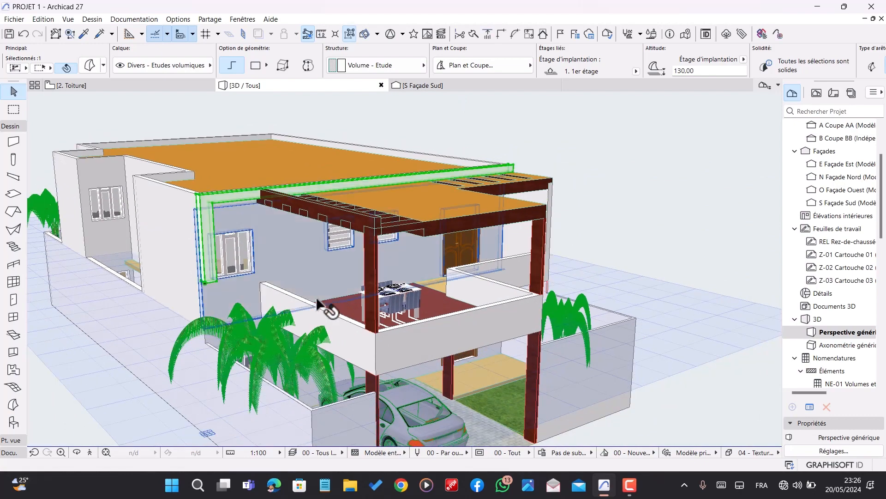
- Set the frame morph's building material to Bois contreplaqué from the Bois group
left_click_drag(323, 303, 305, 246)
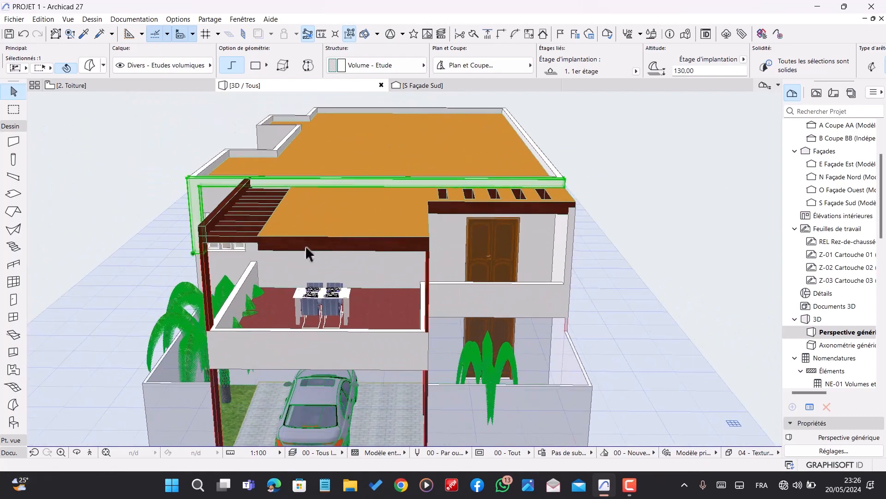
key("ctrl+t")
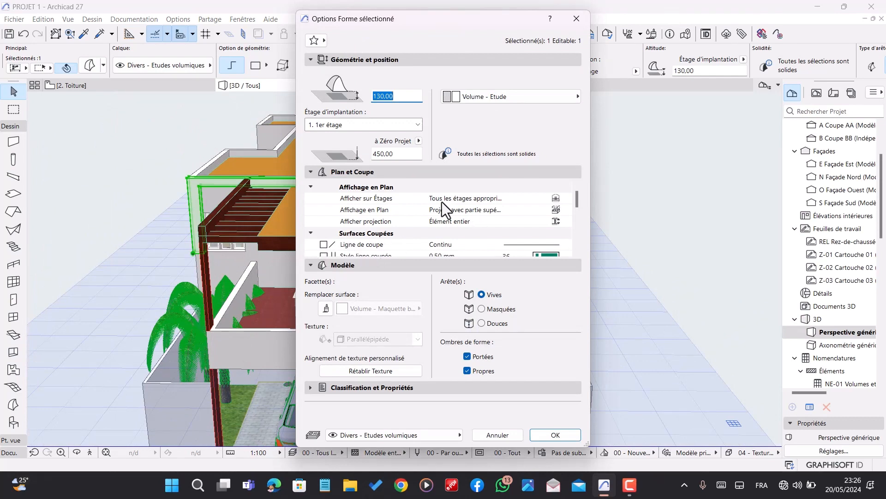
left_click(492, 95)
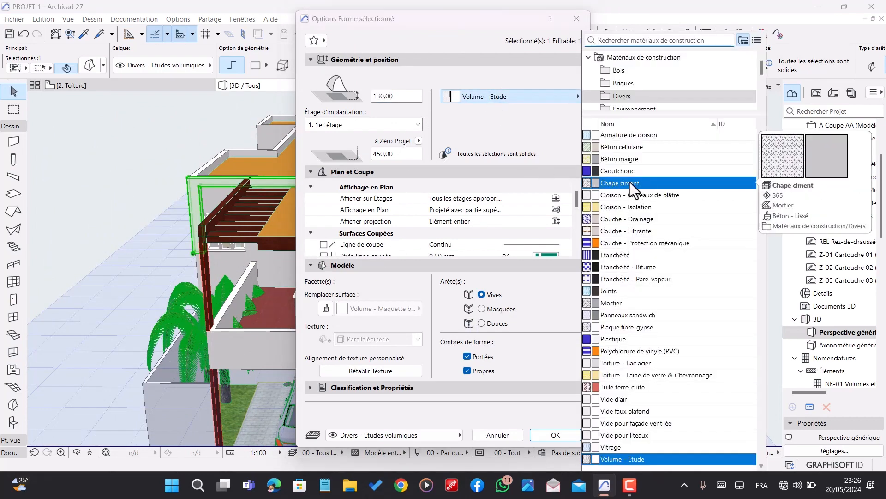
left_click(619, 70)
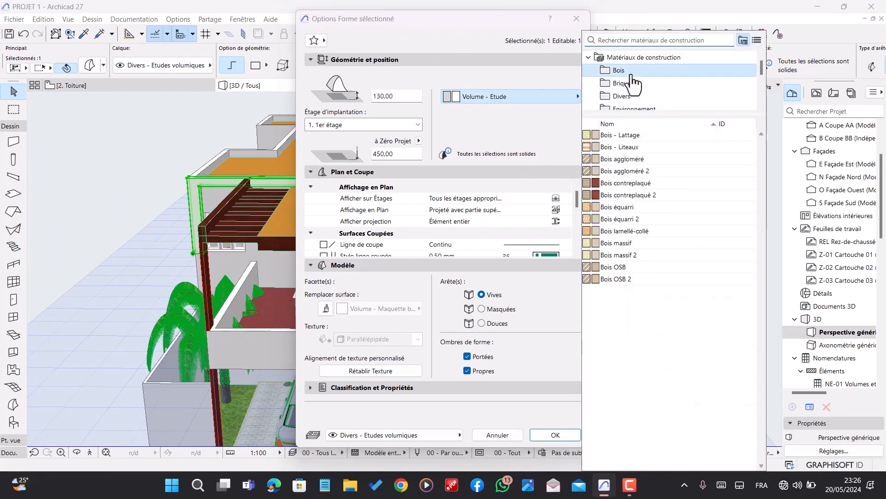
left_click(628, 182)
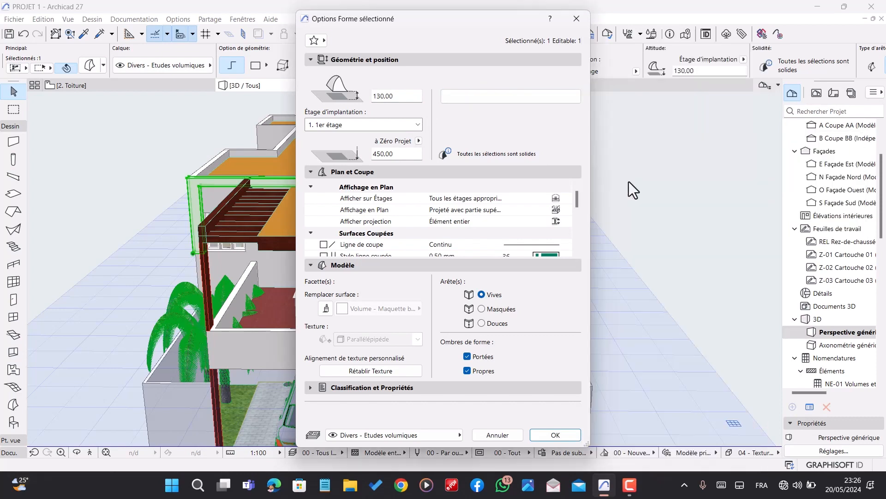
left_click(559, 435)
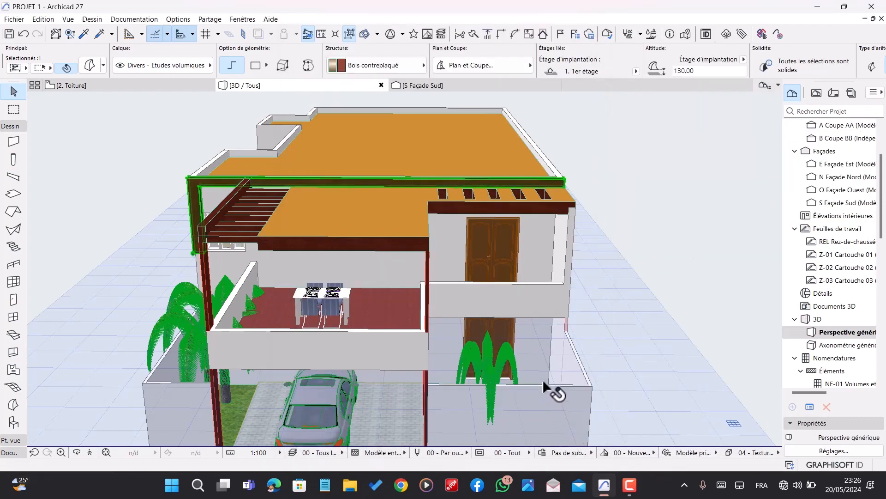
middle_click_drag(344, 301, 516, 313, "shift")
scroll(282, 278, "up", 5)
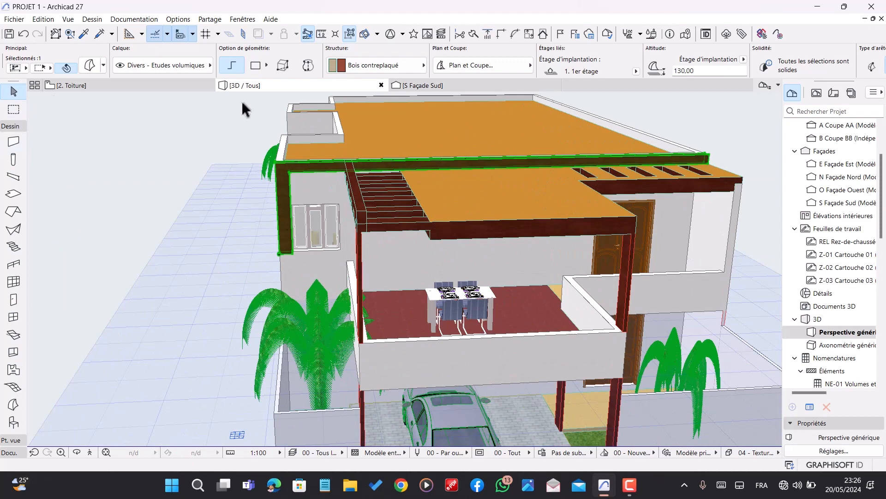
left_click(627, 488)
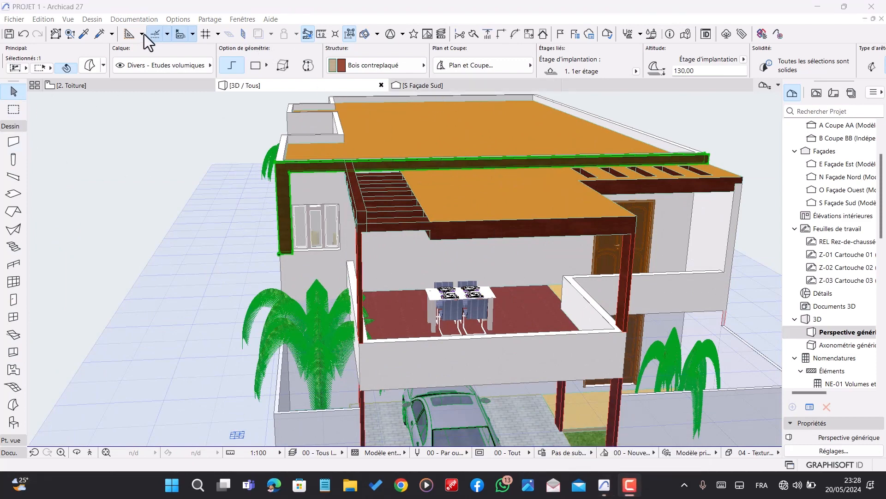
scroll(352, 202, "down", 2)
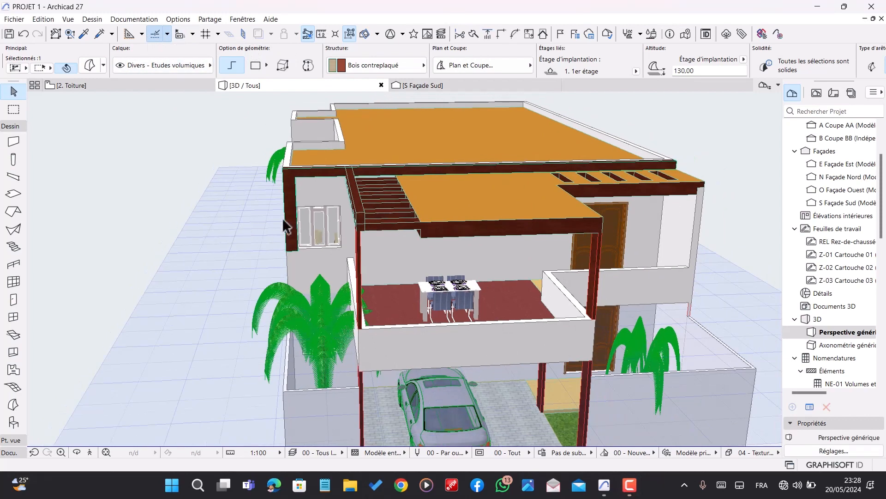
- Draw a rectangular morph below the upper-floor window in the south façade view, from the west leg's bottom outer corner to the terrace parapet's top west corner
left_click(423, 86)
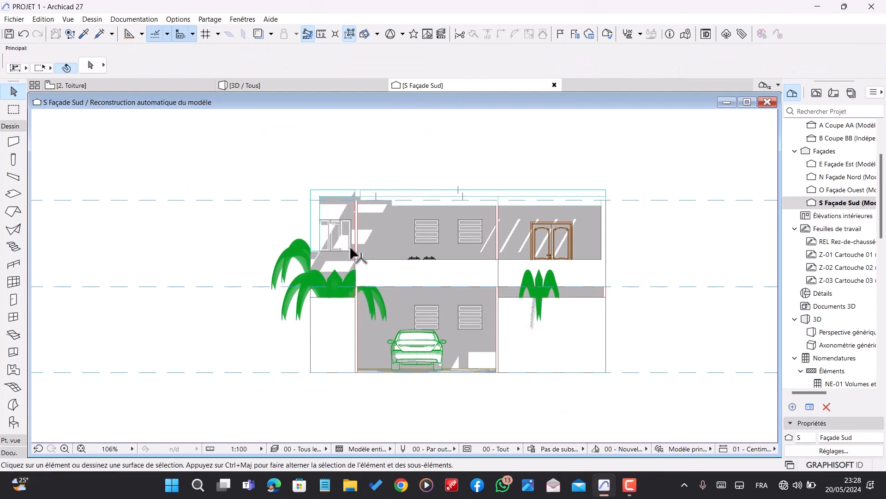
scroll(291, 266, "up", 1)
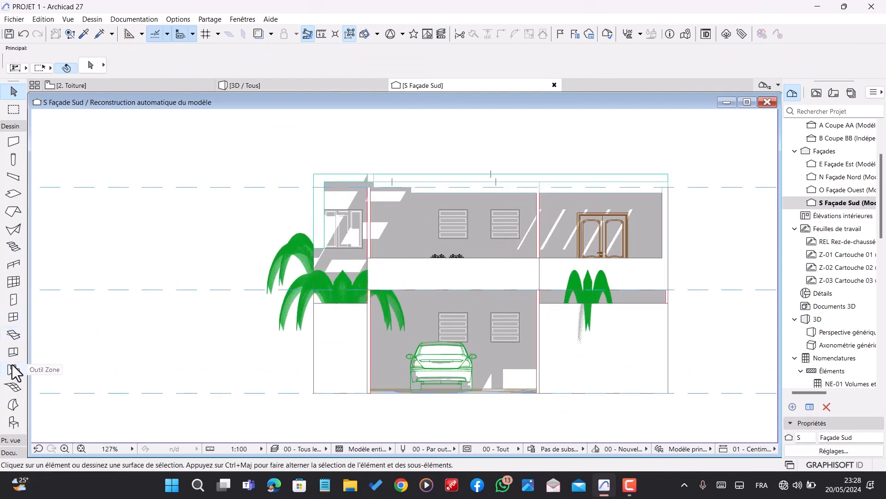
left_click(13, 405)
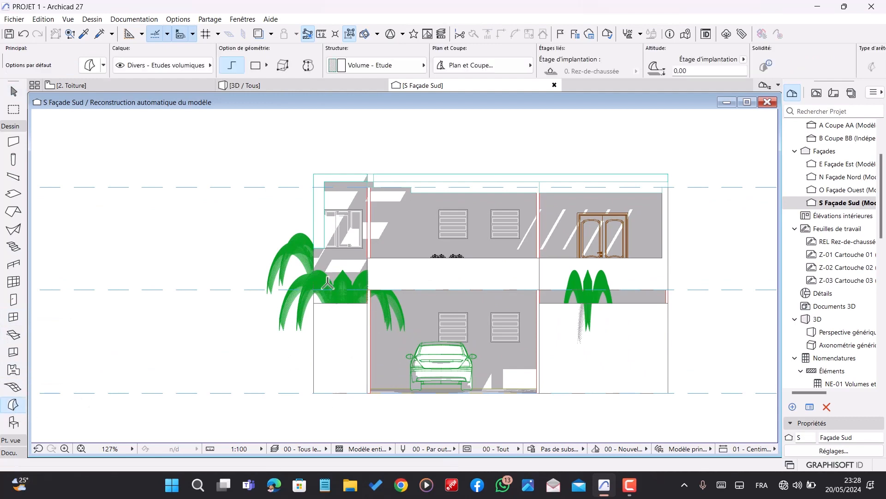
scroll(328, 282, "up", 5)
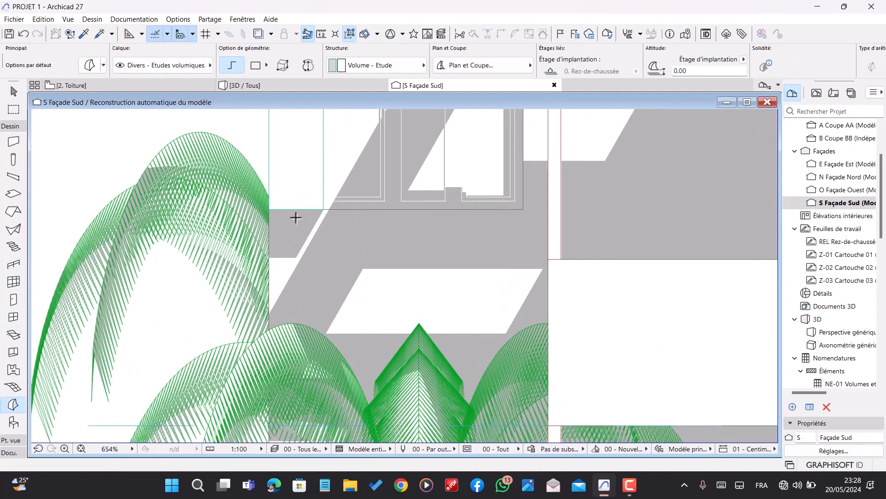
left_click(253, 67)
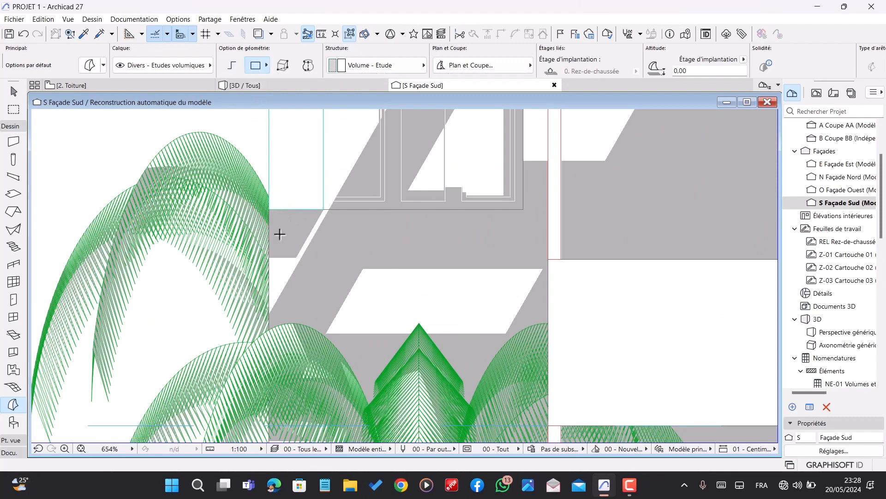
left_click(269, 209)
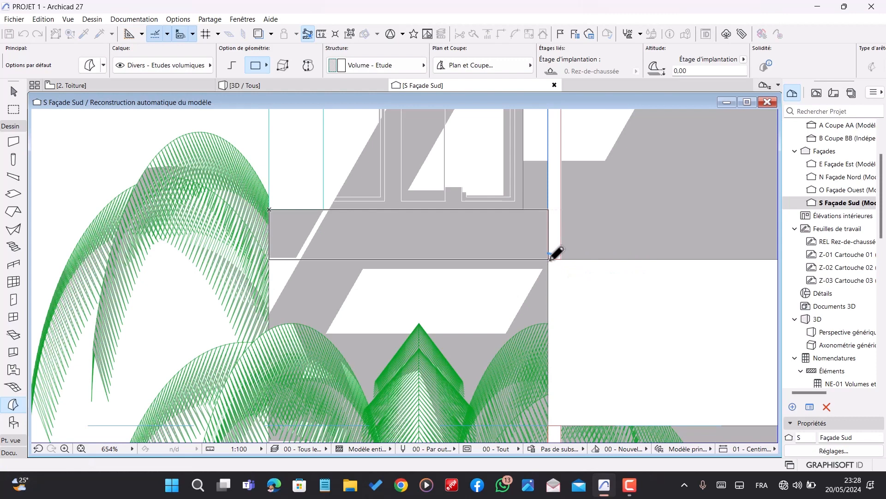
left_click(548, 259)
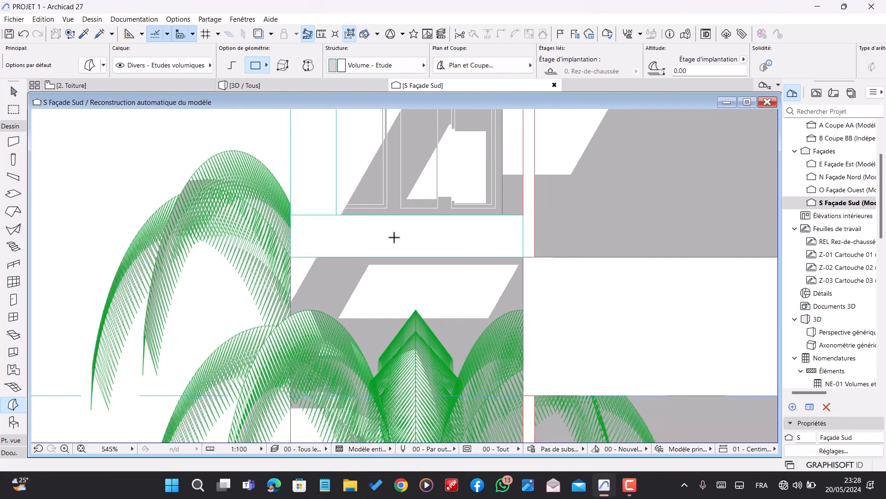
- Switch to the 3D view and extrude the new rectangular morph perpendicular to the façade by about 18 cm
left_click(273, 87)
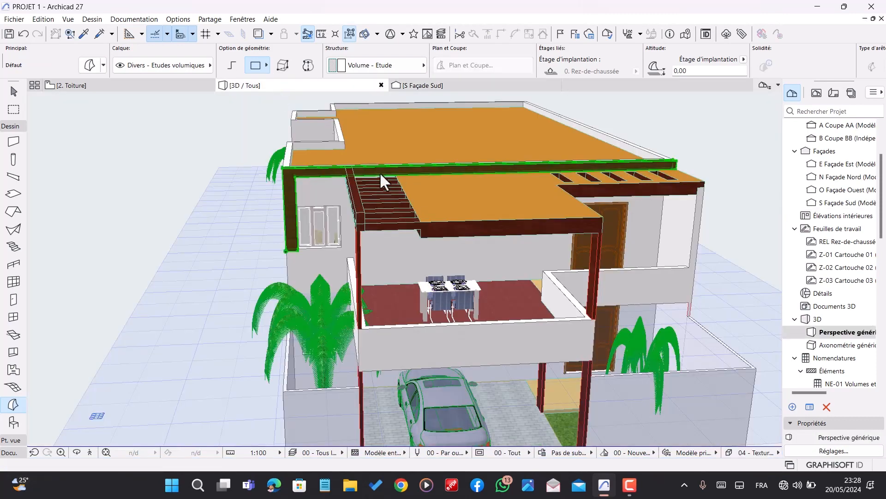
scroll(367, 169, "down", 1)
key("Escape")
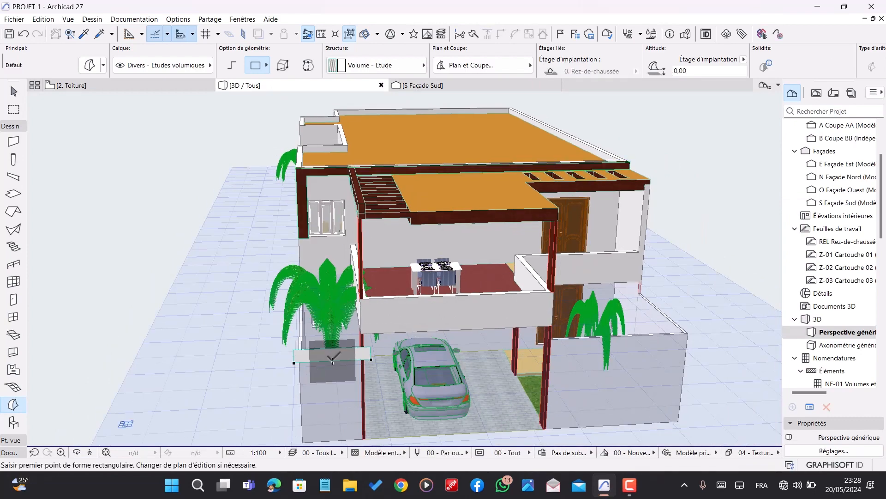
key("Escape")
left_click(333, 355)
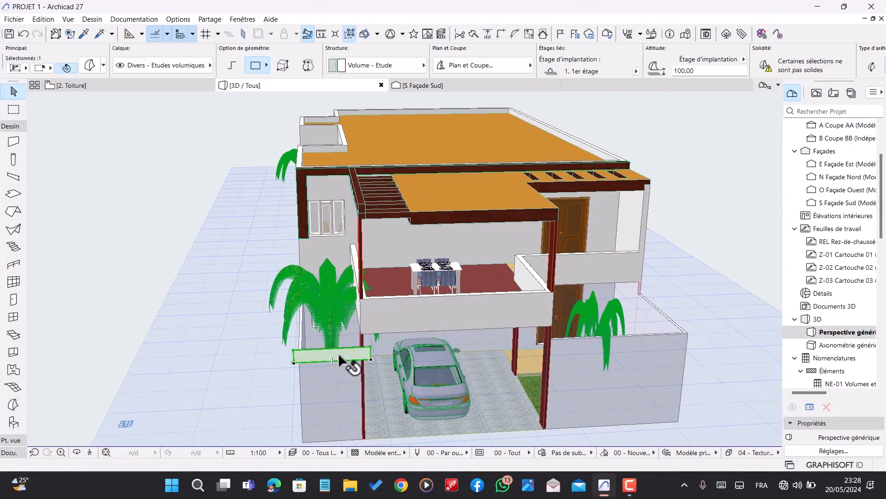
middle_click_drag(350, 358, 423, 362, "shift")
scroll(323, 358, "up", 2)
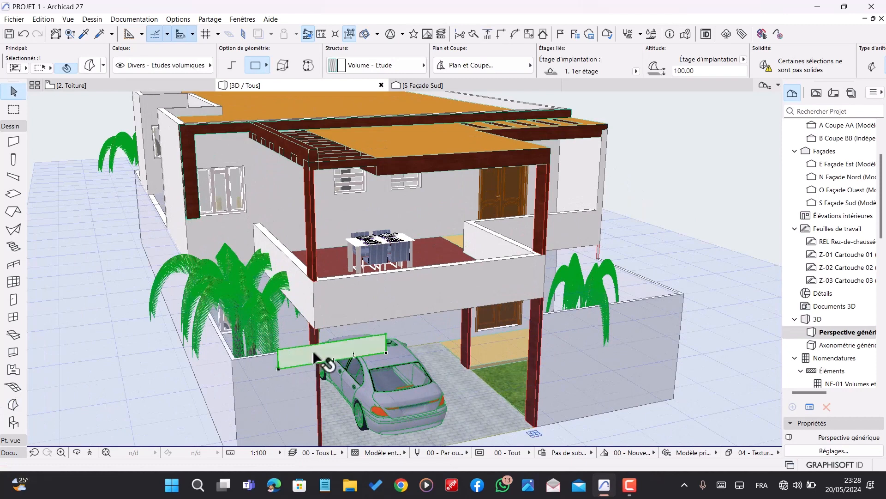
left_click(319, 359)
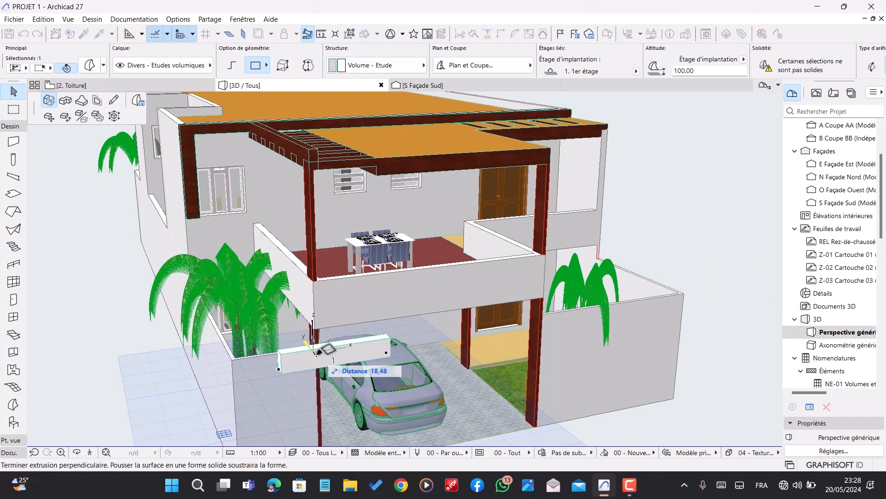
left_click(318, 352)
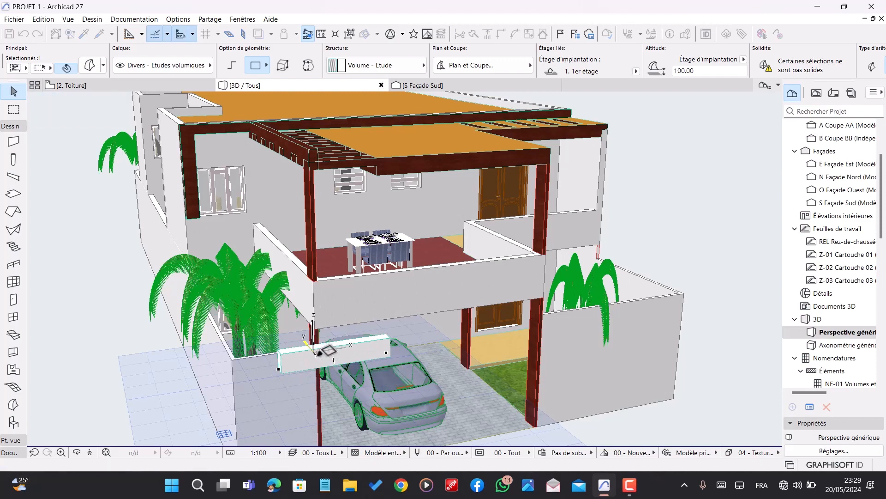
- Move the extruded block by its upper west corner to the bottom outer corner of the frame's west leg, under the upper-floor window
scroll(292, 366, "up", 2)
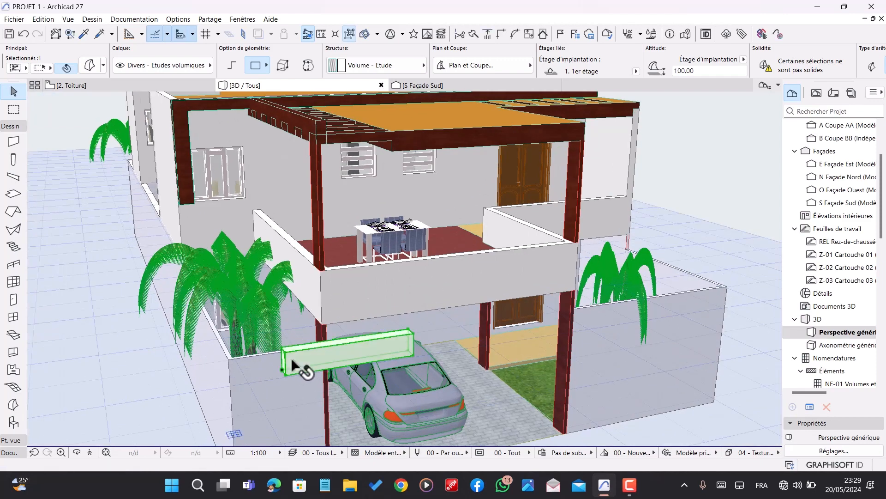
key("ctrl+d")
scroll(276, 355, "up", 3)
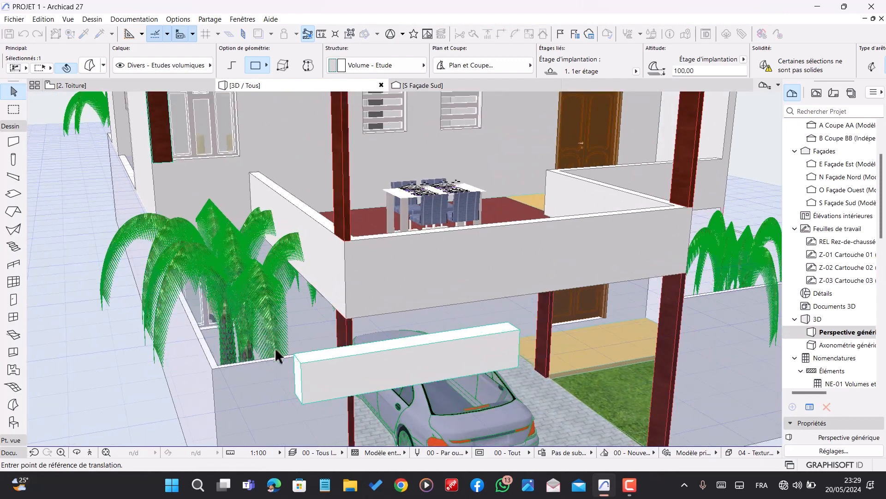
left_click(295, 354)
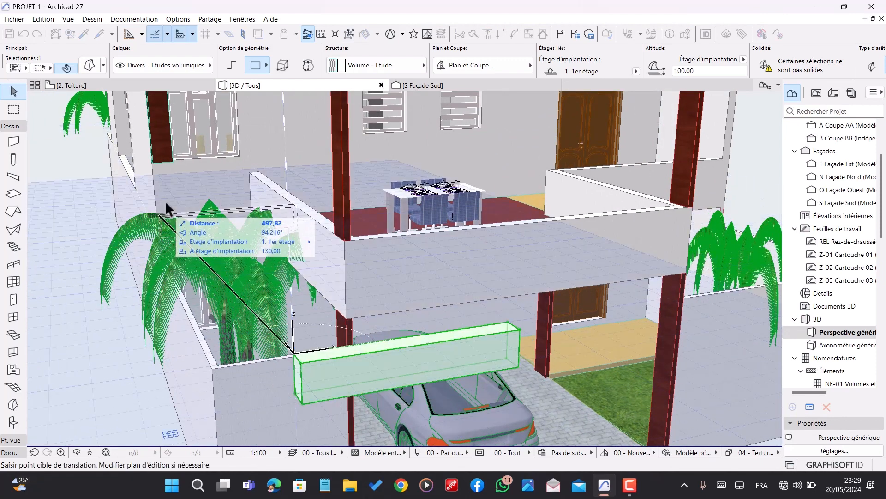
left_click(149, 160)
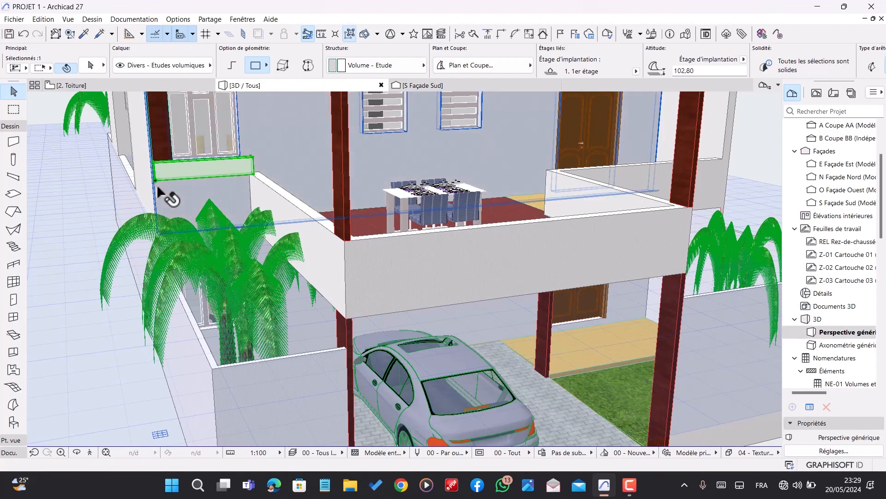
middle_click_drag(158, 187, 281, 193, "shift")
scroll(208, 196, "up", 6)
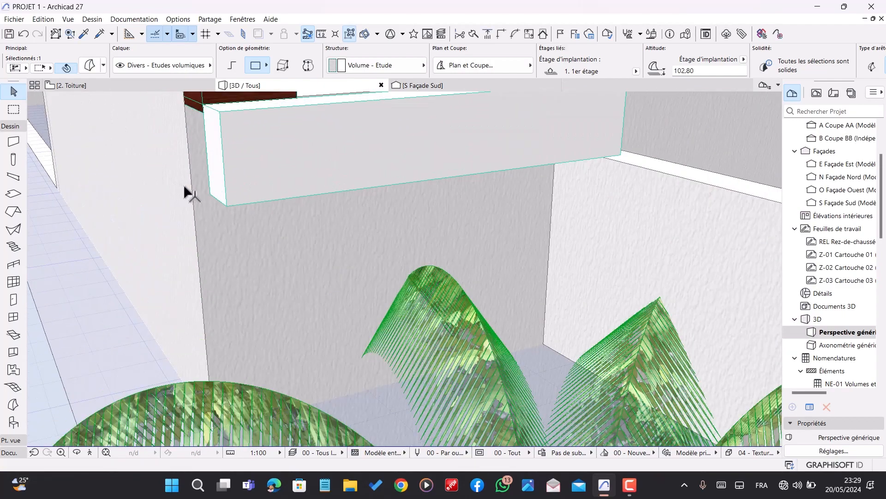
middle_click_drag(223, 225, 283, 171, "shift")
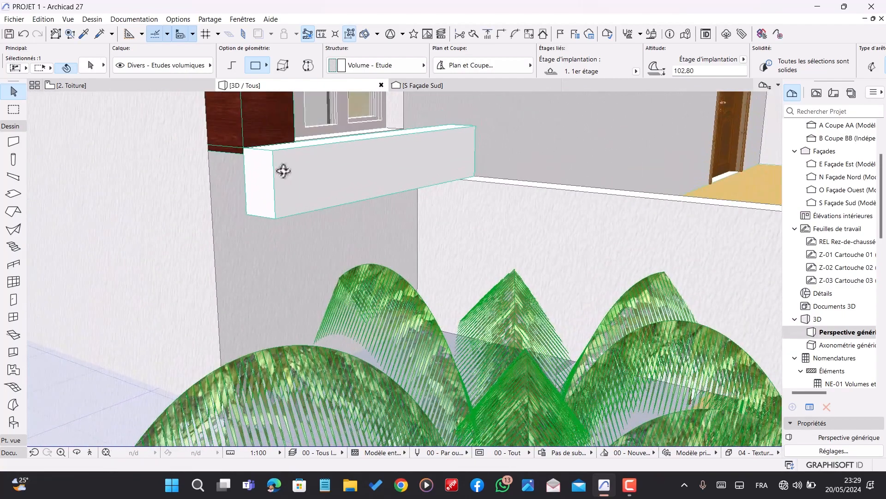
left_click(286, 177)
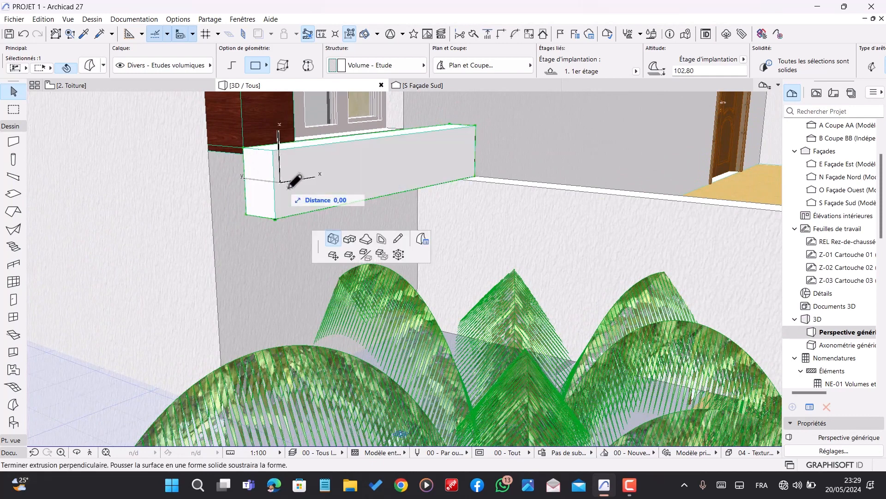
left_click(315, 218)
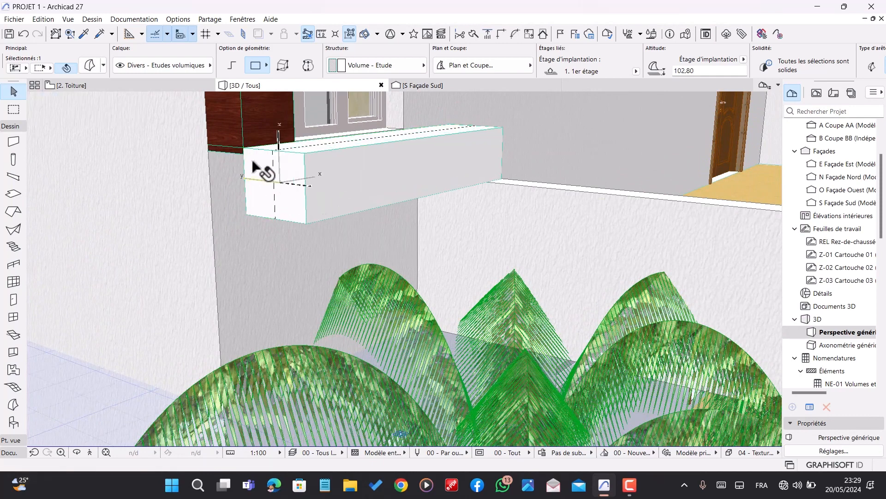
key("ctrl+z")
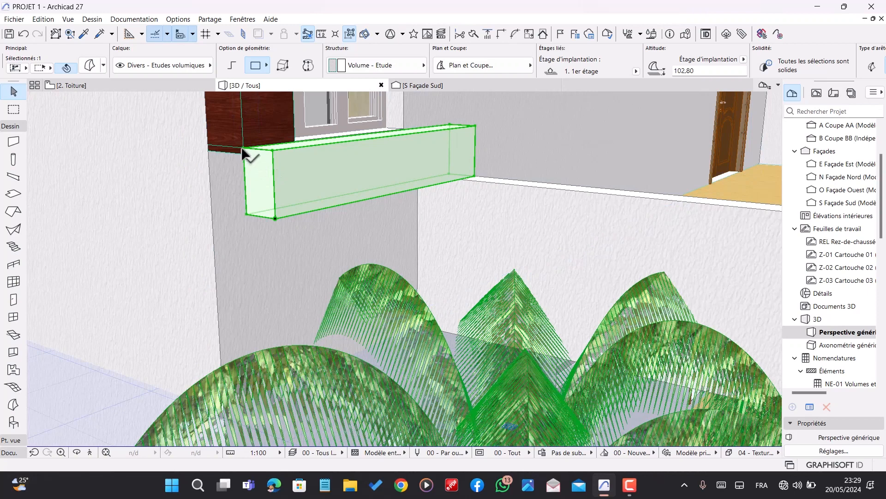
- Move the block back about 24 cm against the façade wall and extrude its front face about 6 cm outward to meet the west leg's front
left_click(243, 148)
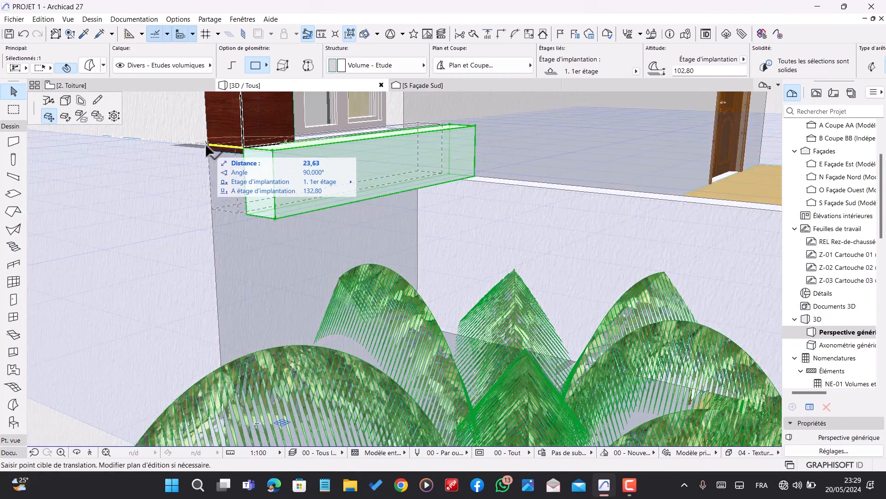
left_click(206, 142)
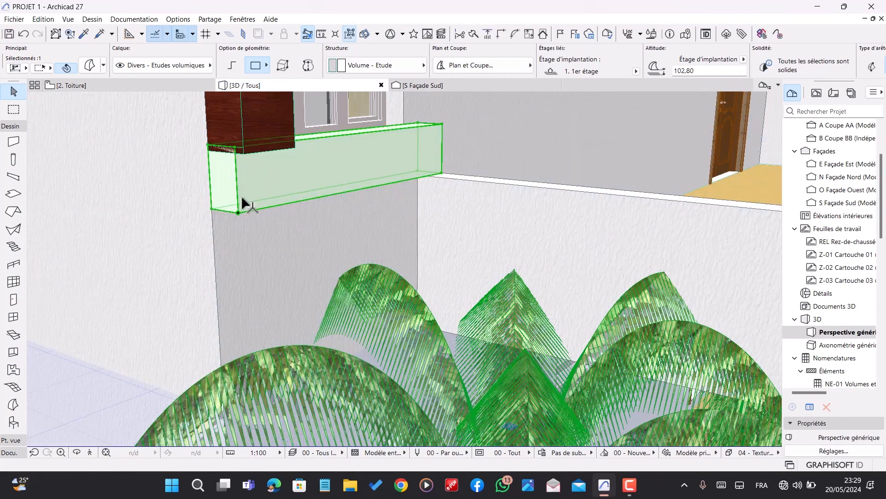
left_click(278, 173)
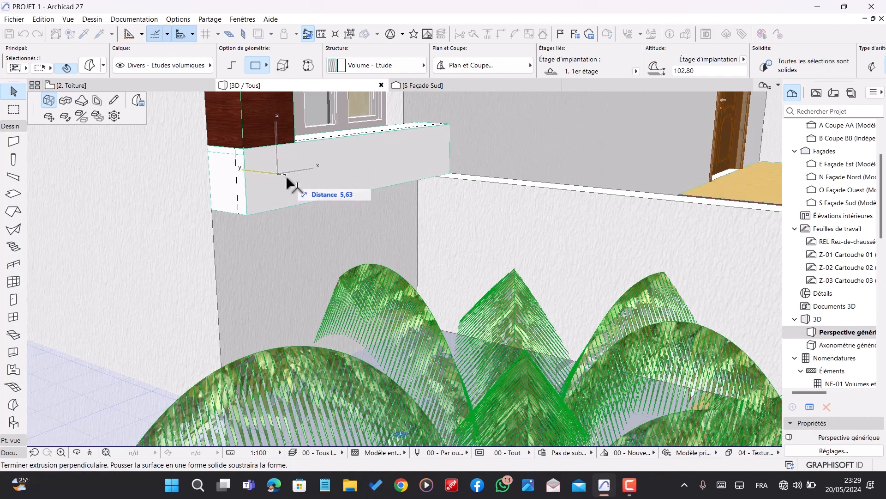
left_click(287, 178)
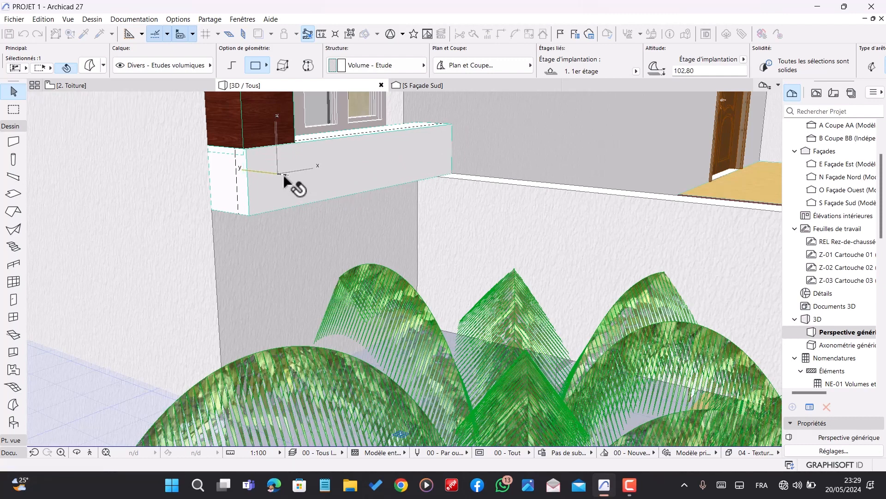
- Set the building material of the block below the window to Bois contreplaqué from the Bois group and deselect it
middle_click_drag(273, 200, 117, 266, "shift")
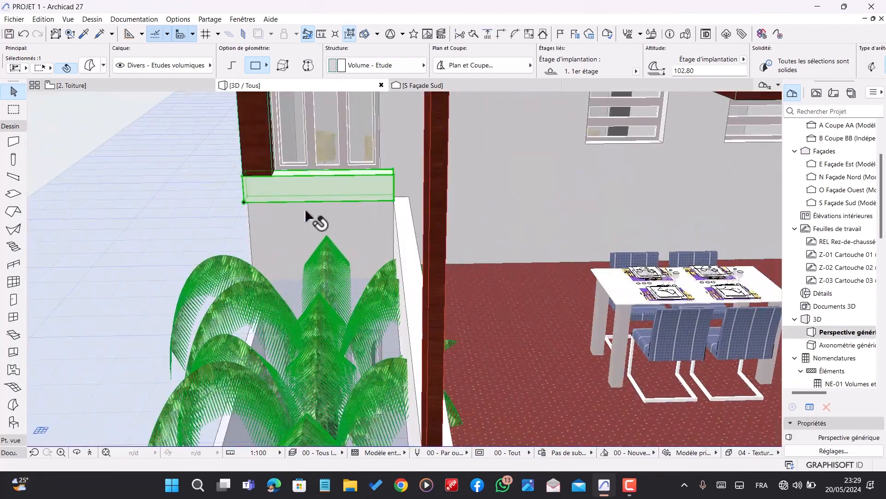
key("ctrl+t")
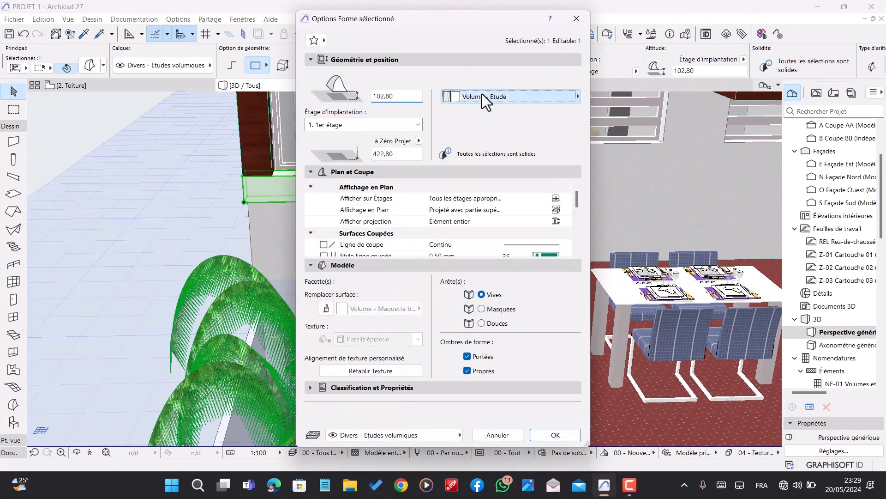
left_click(482, 94)
left_click(637, 74)
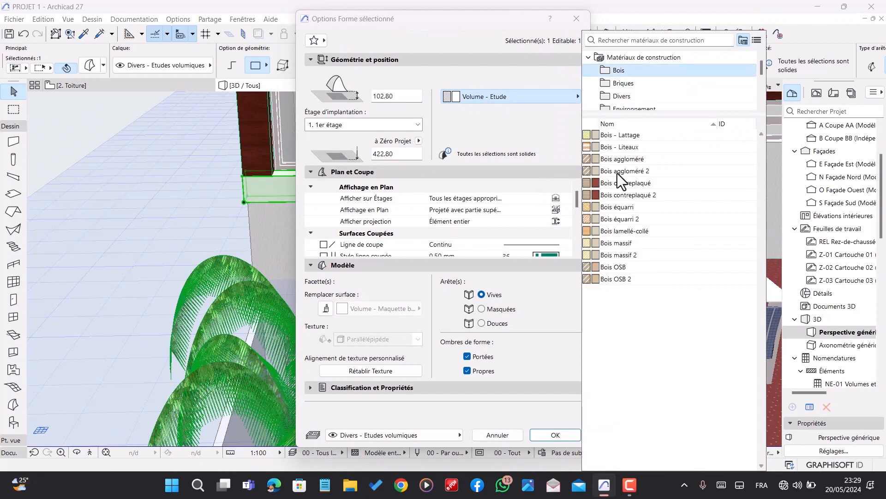
left_click(618, 187)
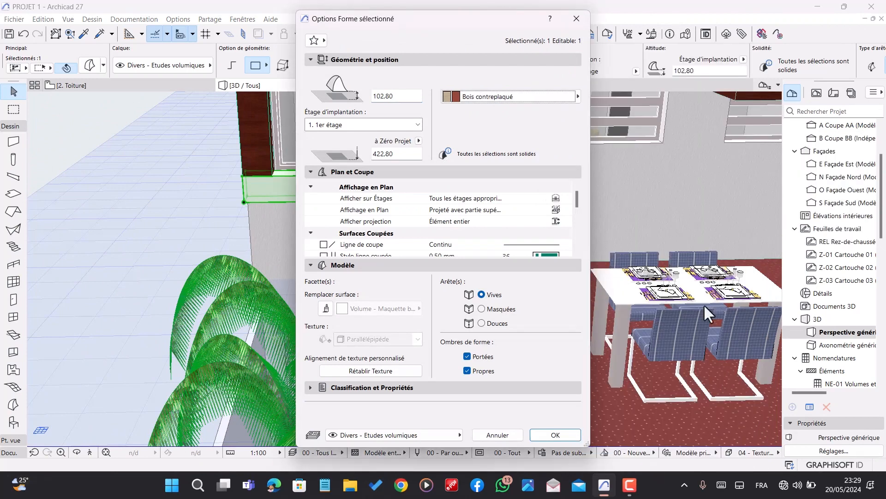
left_click(573, 434)
key("Escape")
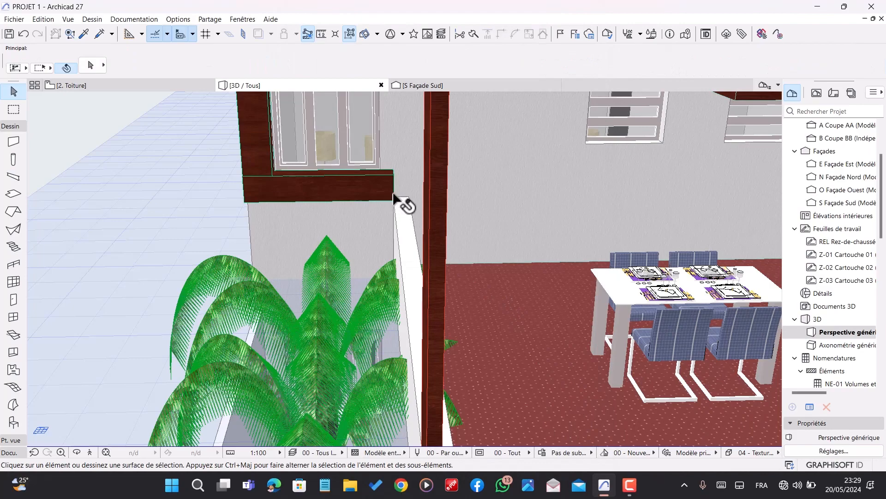
- Select all the columns and set their building material to Bois contreplaqué from the Bois group, then deselect them
scroll(393, 193, "down", 10)
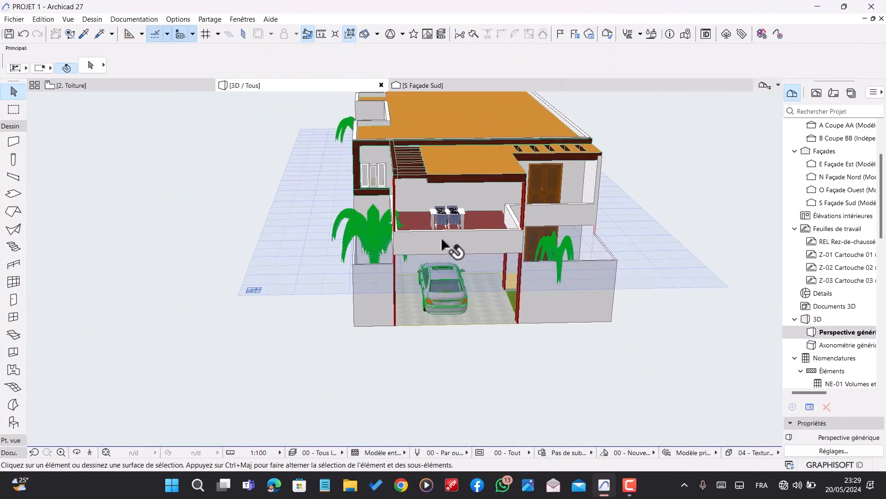
middle_click_drag(442, 237, 543, 212, "shift")
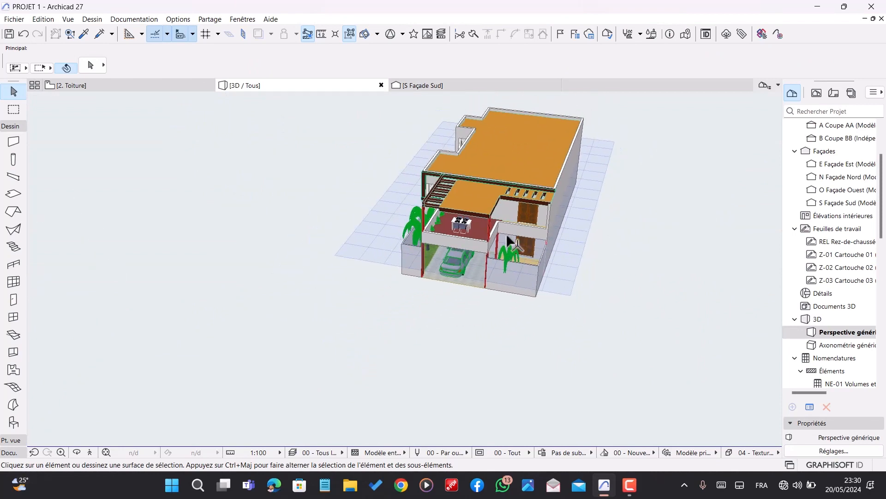
scroll(493, 233, "up", 5)
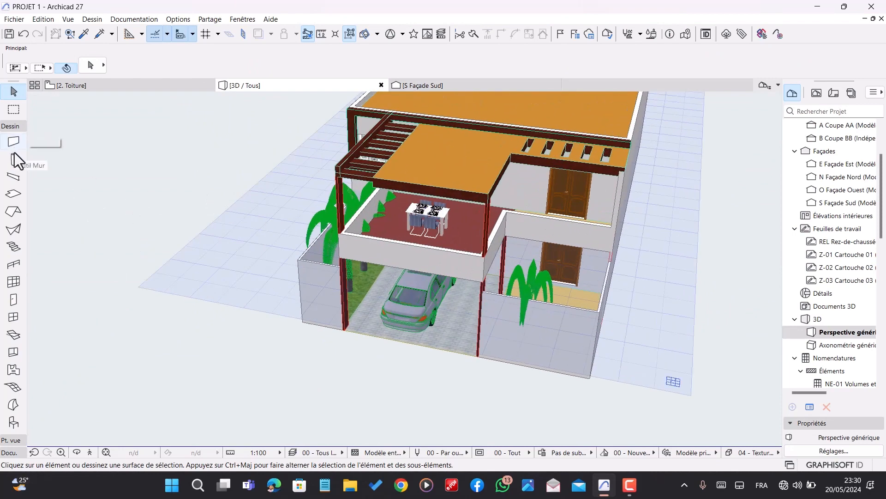
left_click(14, 162)
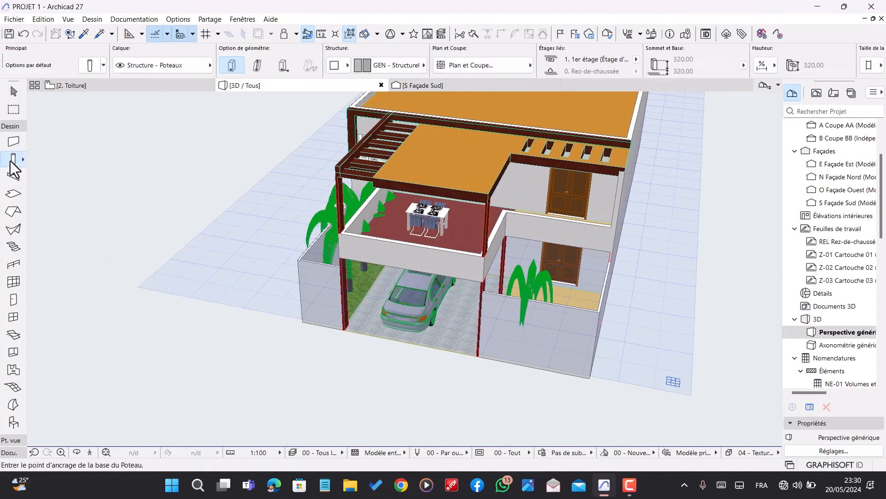
key("ctrl+a")
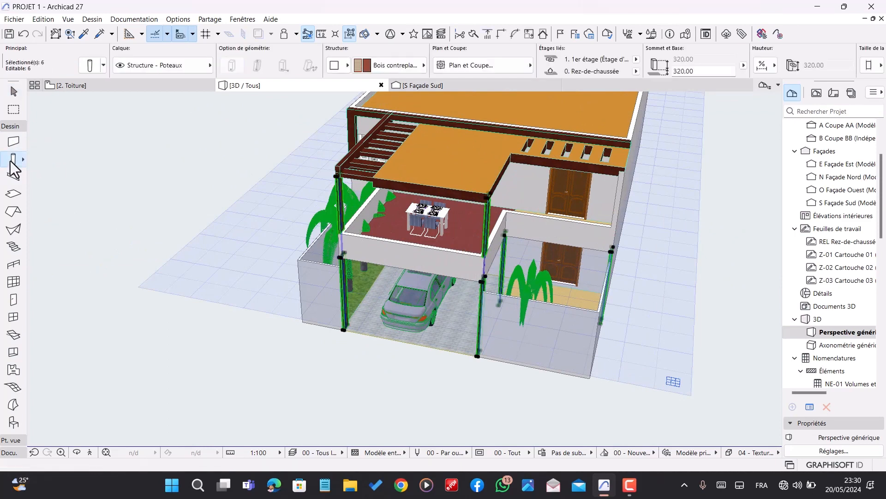
double_click(14, 161)
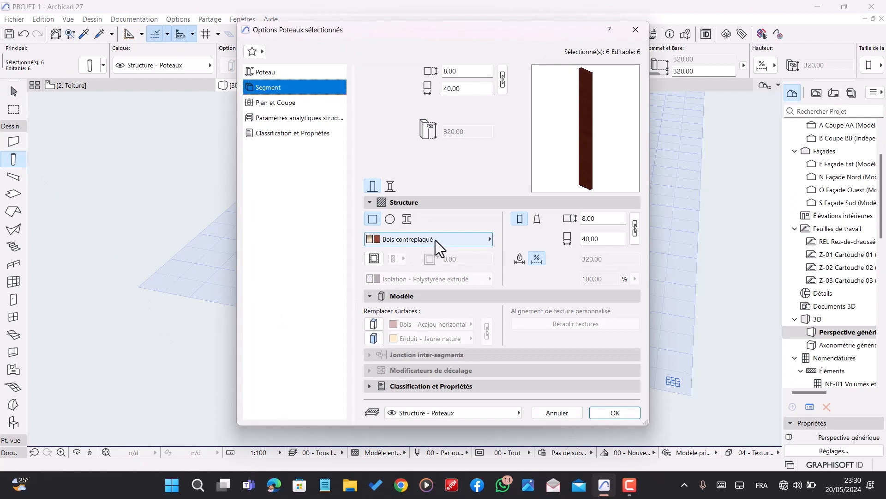
left_click(408, 239)
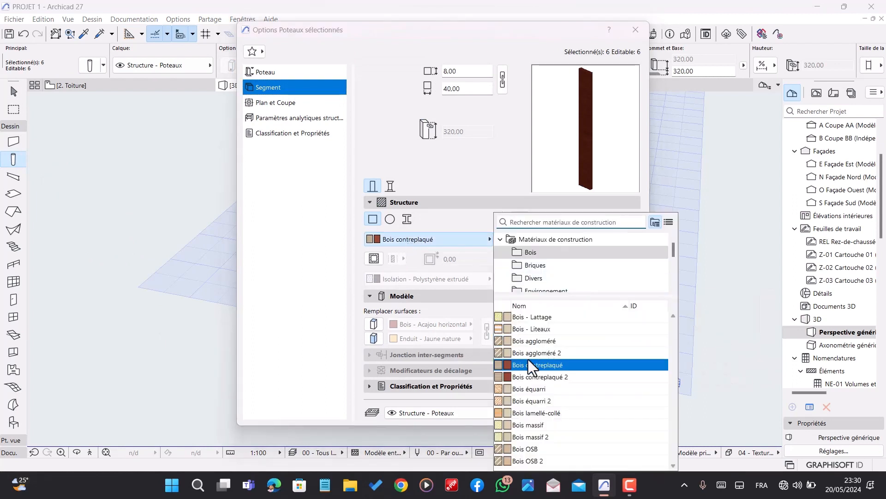
left_click(558, 365)
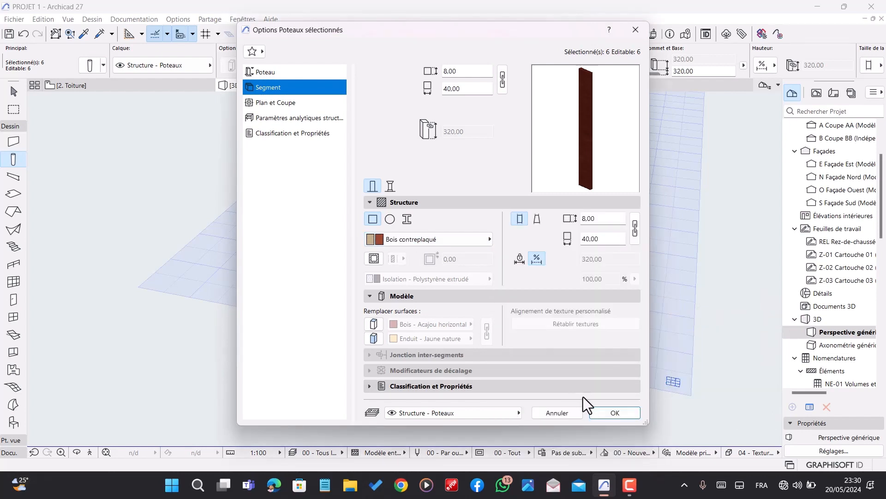
left_click(615, 412)
key("Escape")
key("Escape")
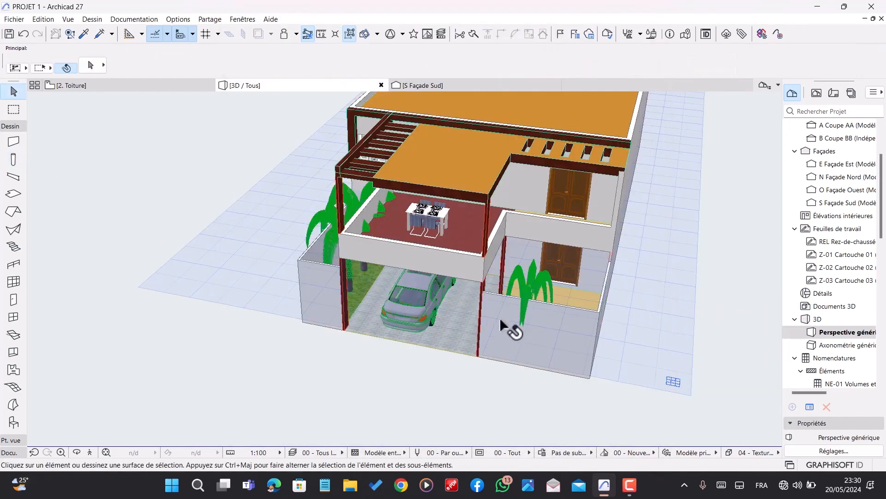
- Open the 1er étage floor plan
scroll(569, 292, "down", 3)
middle_click_drag(434, 344, 618, 318, "shift")
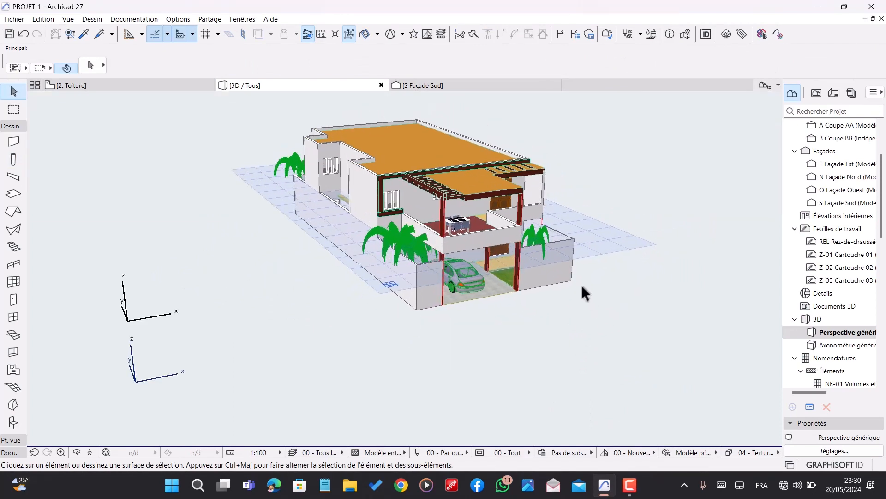
middle_click_drag(595, 283, 505, 276, "shift")
scroll(594, 231, "up", 3)
middle_click_drag(564, 285, 608, 272, "shift")
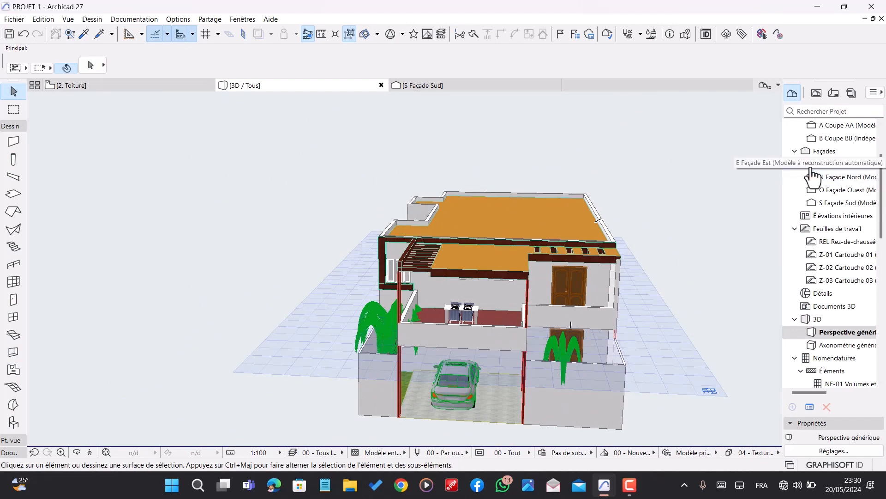
scroll(815, 175, "up", 3)
double_click(836, 166)
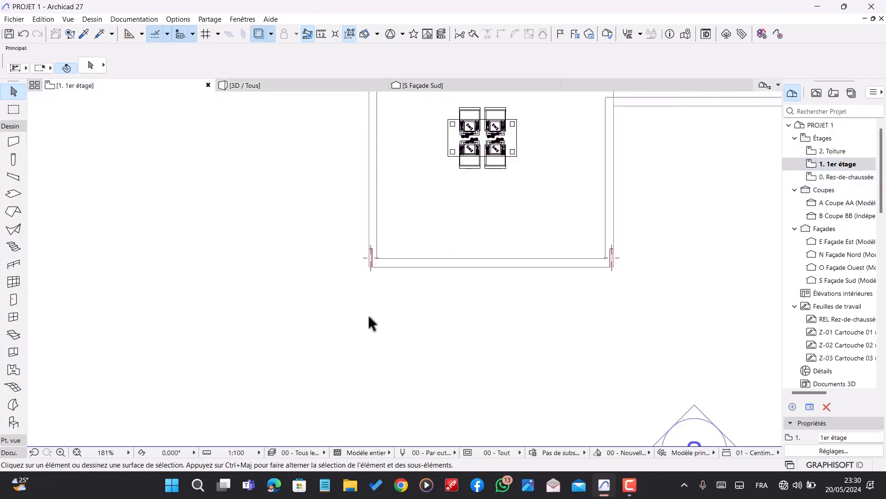
- Extend the small east balcony's slab by moving both of its south corners outward about 22 cm, beyond the parapet wall
scroll(332, 305, "down", 5)
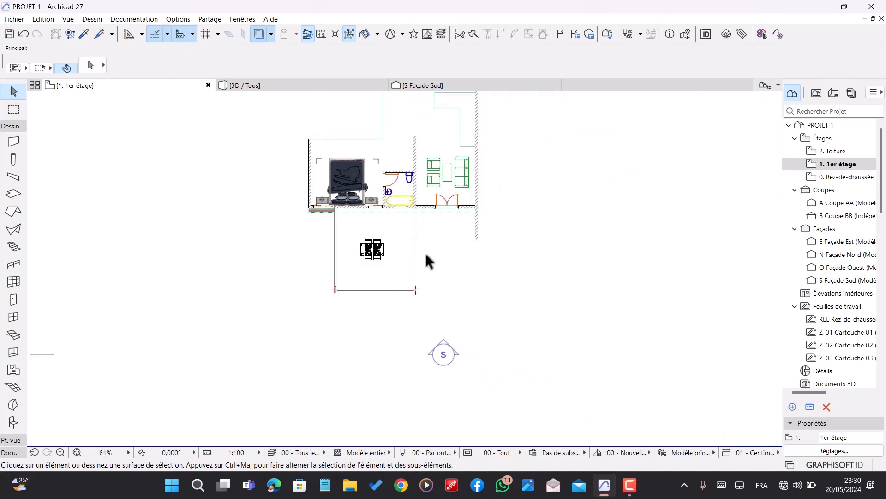
scroll(441, 239, "up", 5)
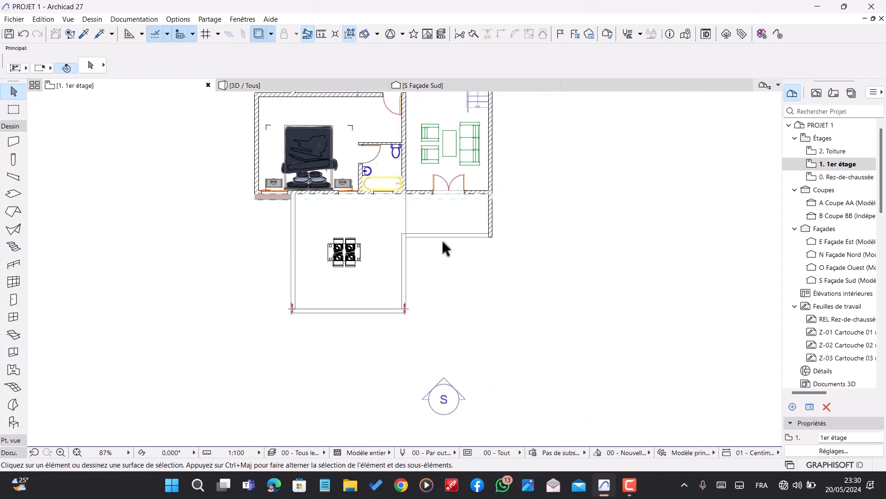
left_click(436, 203)
scroll(378, 233, "up", 3)
scroll(381, 240, "up", 5)
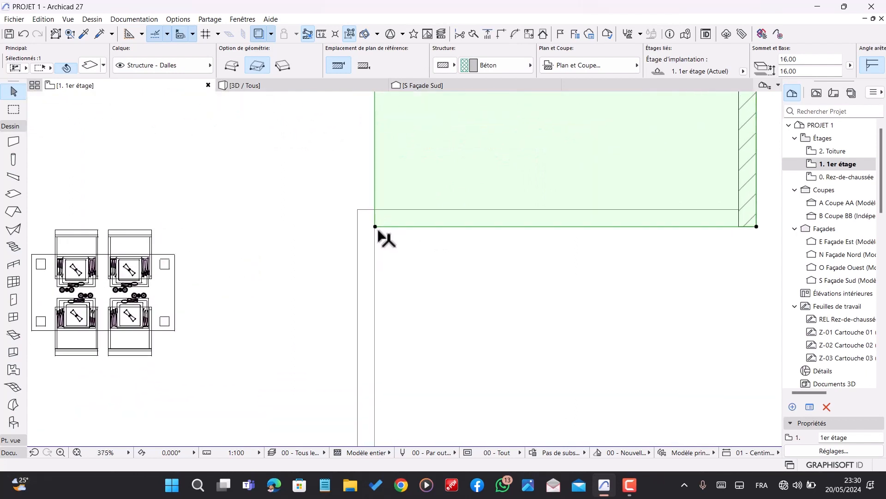
left_click(375, 226)
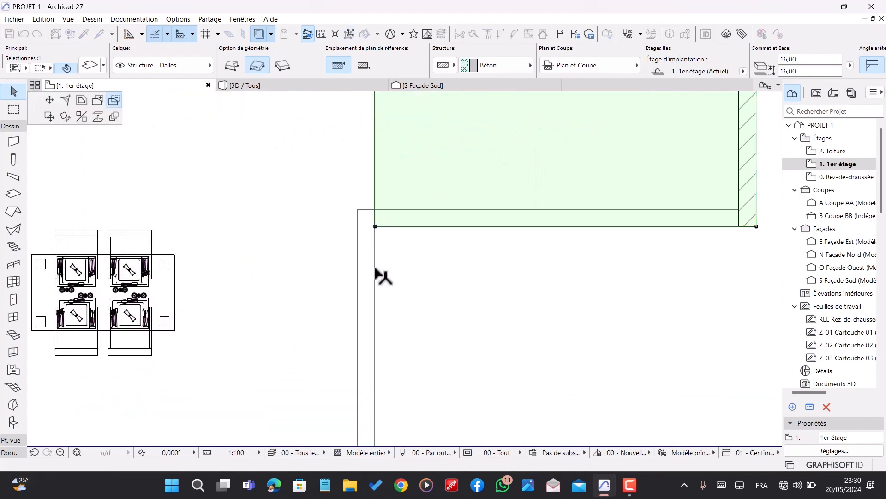
left_click(50, 100)
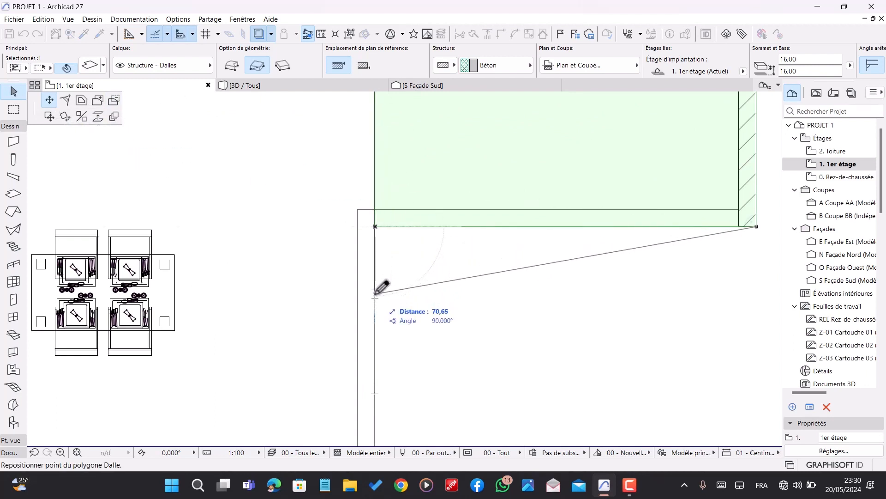
left_click(375, 247)
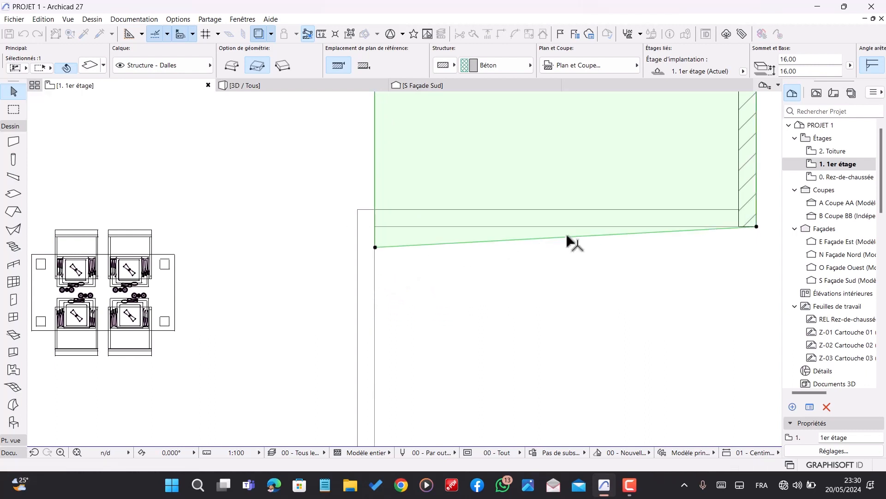
left_click(756, 227)
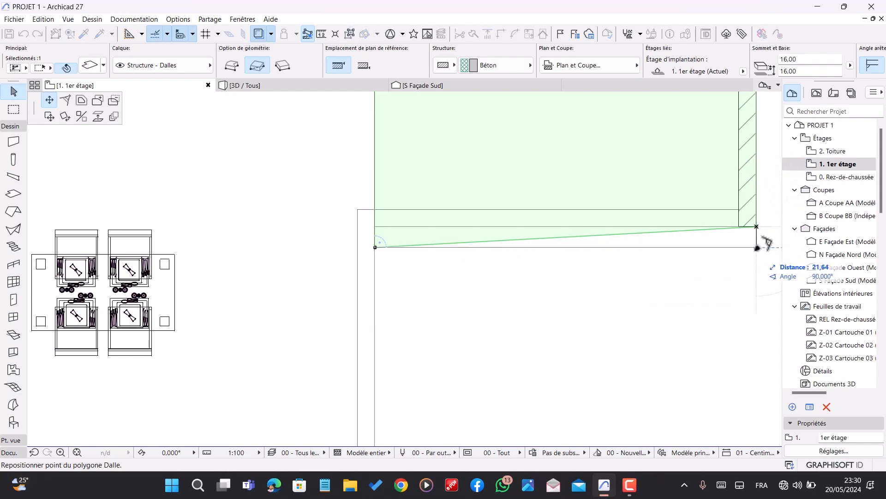
left_click(757, 248)
scroll(531, 259, "down", 5)
key("Escape")
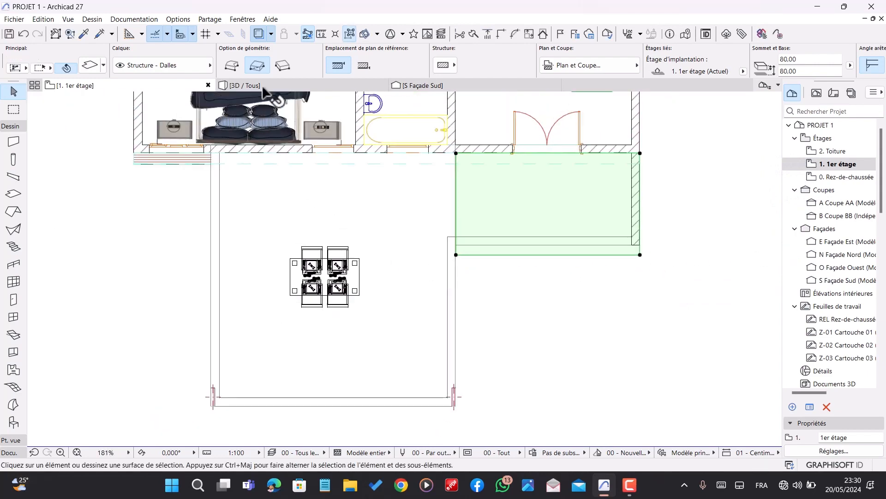
- Switch to the 3D view and examine the extended slab edge beneath the small balcony's parapet
left_click(265, 86)
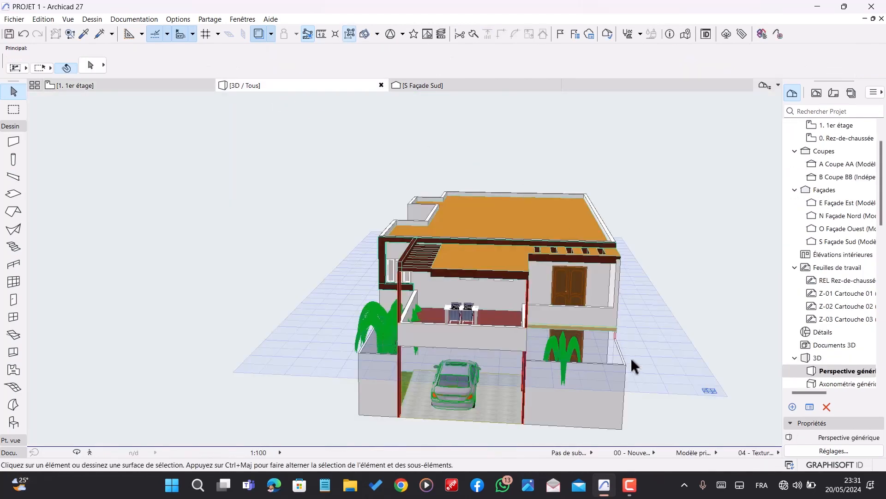
scroll(589, 356, "up", 8)
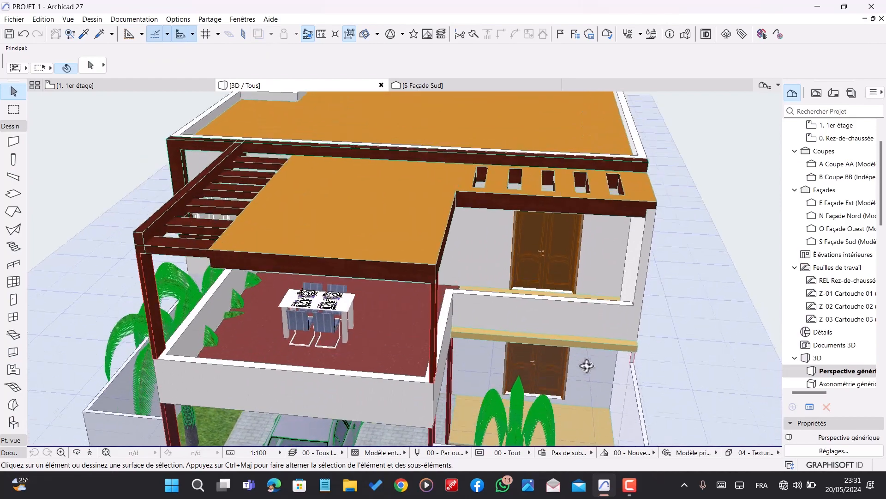
middle_click_drag(586, 365, 646, 364, "shift")
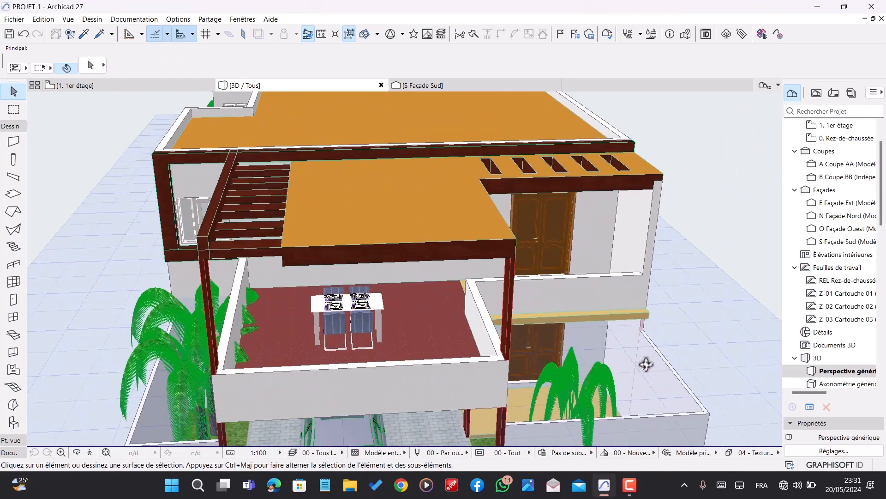
scroll(654, 314, "up", 3)
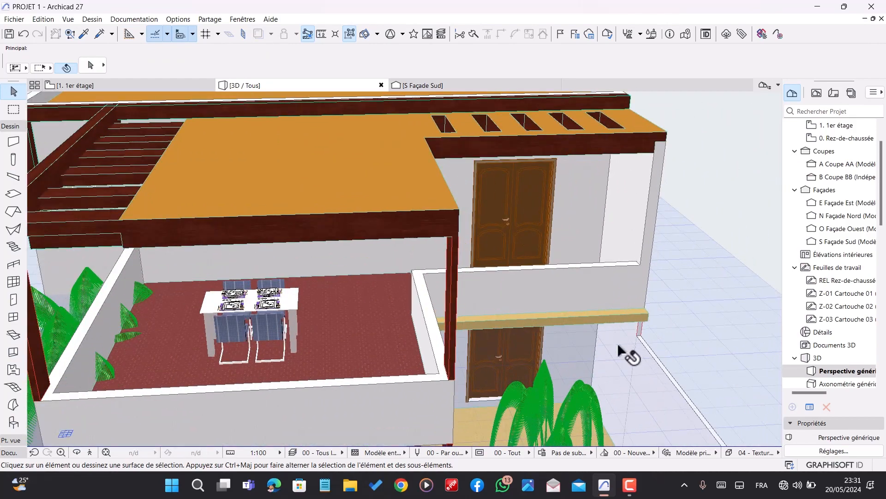
scroll(628, 357, "down", 3)
middle_click_drag(629, 358, 575, 329, "shift")
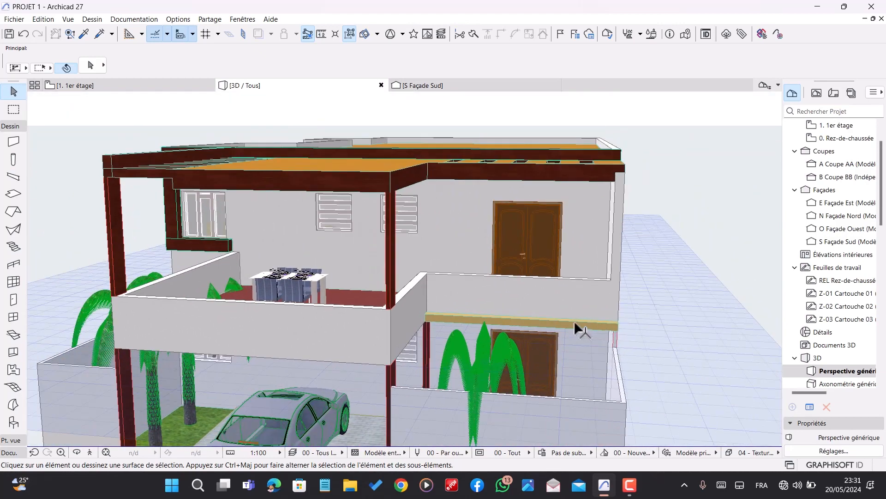
- Back on the 1er étage plan, set the default column section to a linked 20 × 20 cm and turn off both surface overrides
left_click(107, 85)
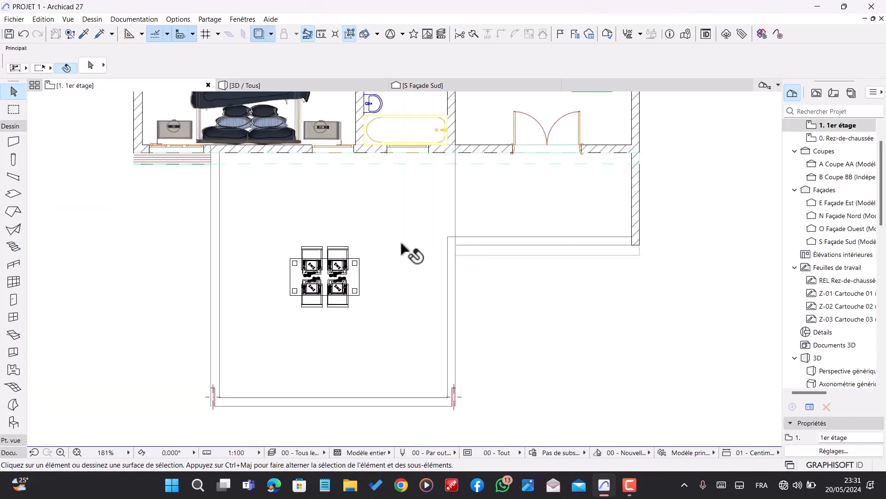
scroll(296, 263, "down", 3)
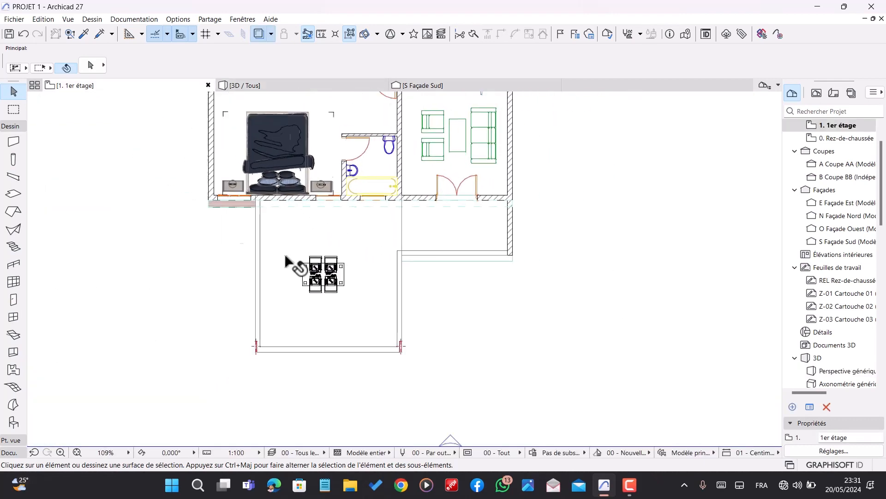
left_click(12, 162)
double_click(23, 159)
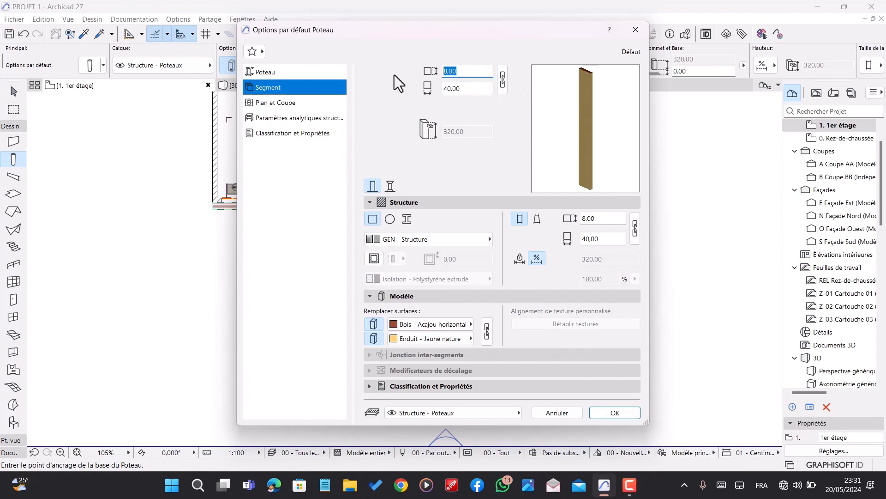
type("20")
left_click(502, 79)
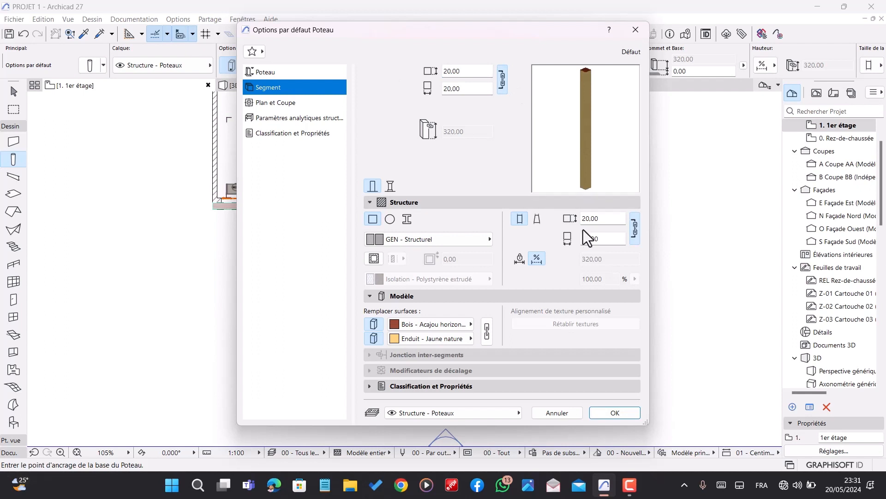
left_click(375, 324)
left_click(375, 338)
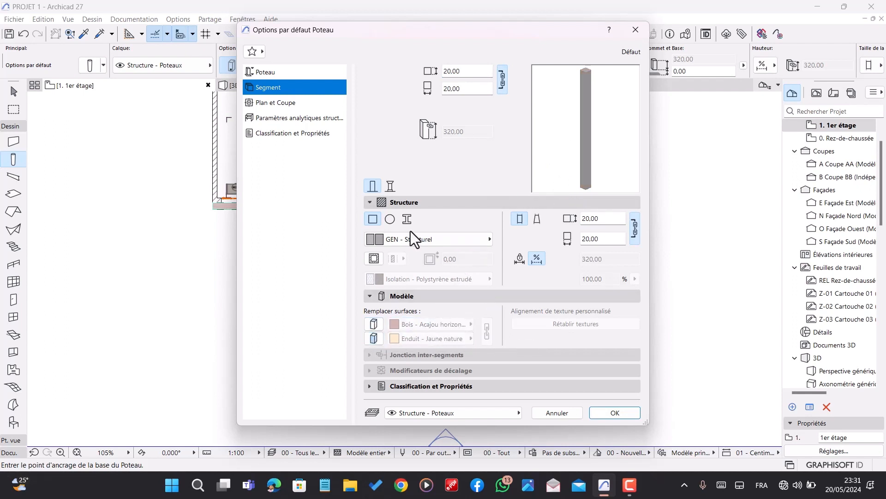
- Choose Pierre naturelle from the Pierres materials as the default column's structural building material and accept the column settings
left_click(412, 239)
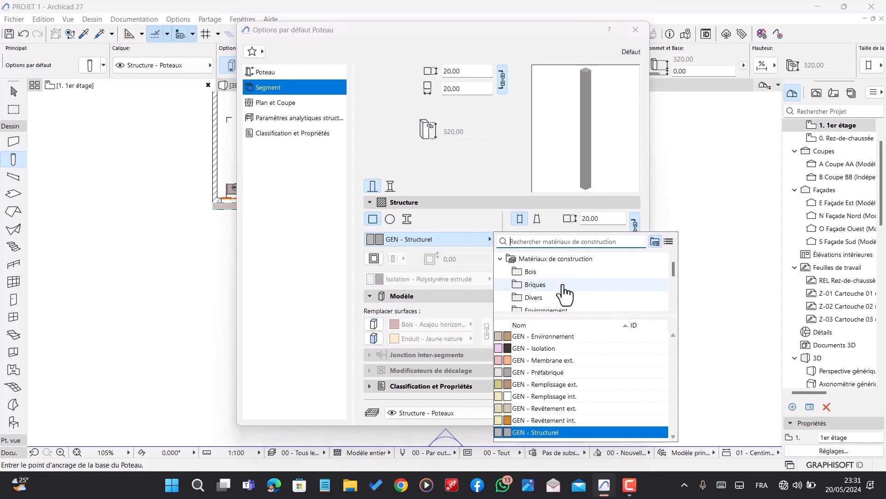
left_click(535, 285)
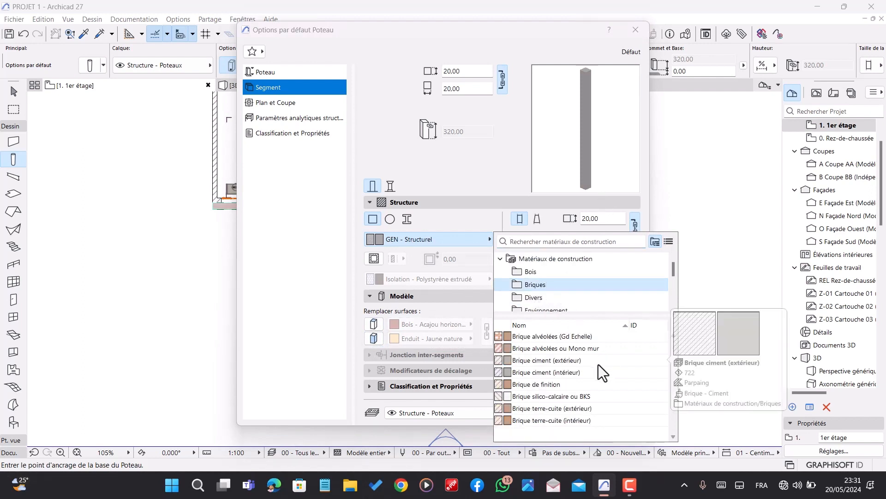
left_click(558, 385)
left_click(541, 349)
left_click(543, 297)
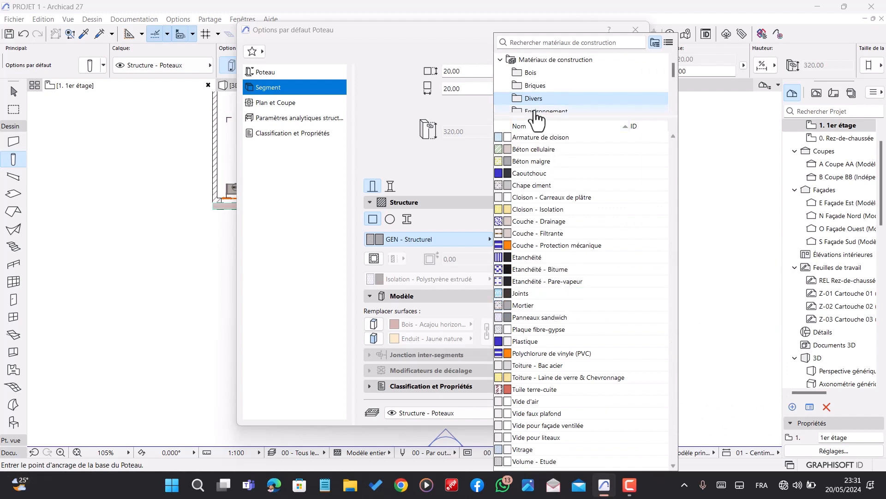
scroll(537, 109, "down", 1)
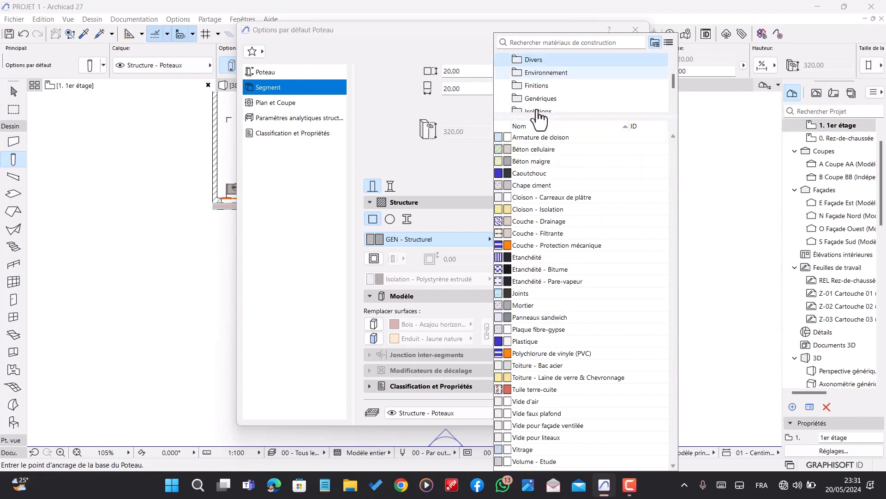
left_click(545, 74)
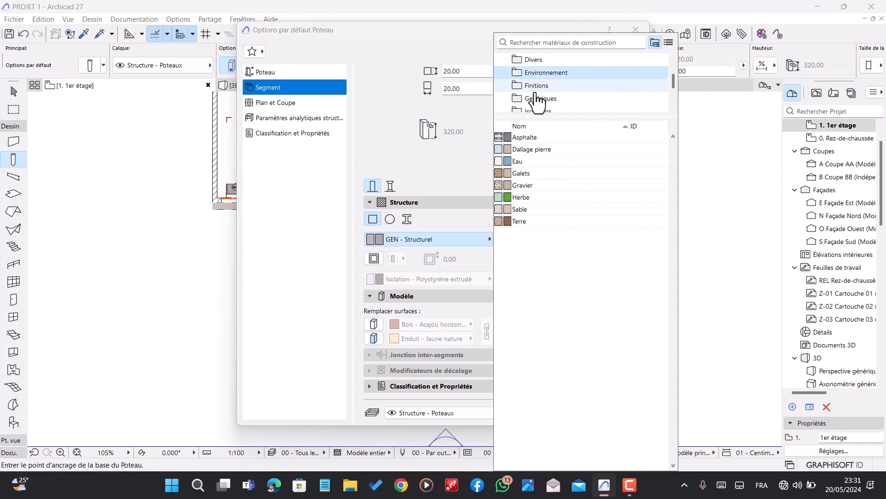
left_click(536, 89)
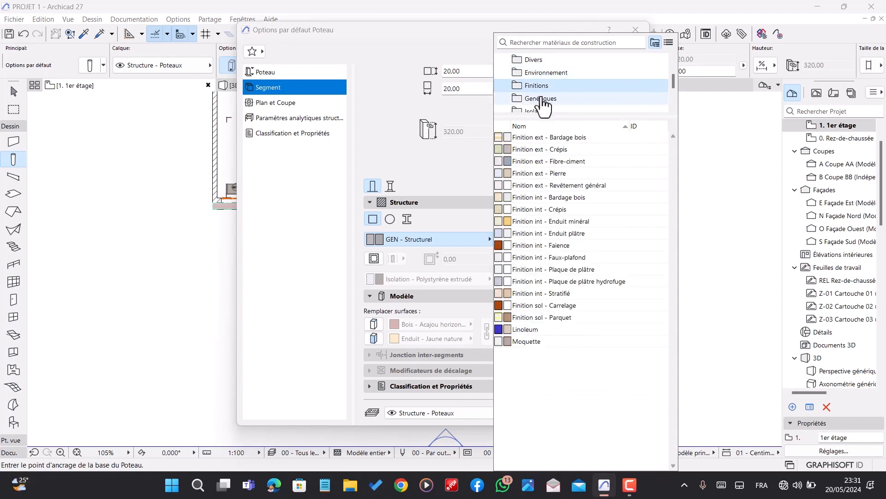
left_click(544, 101)
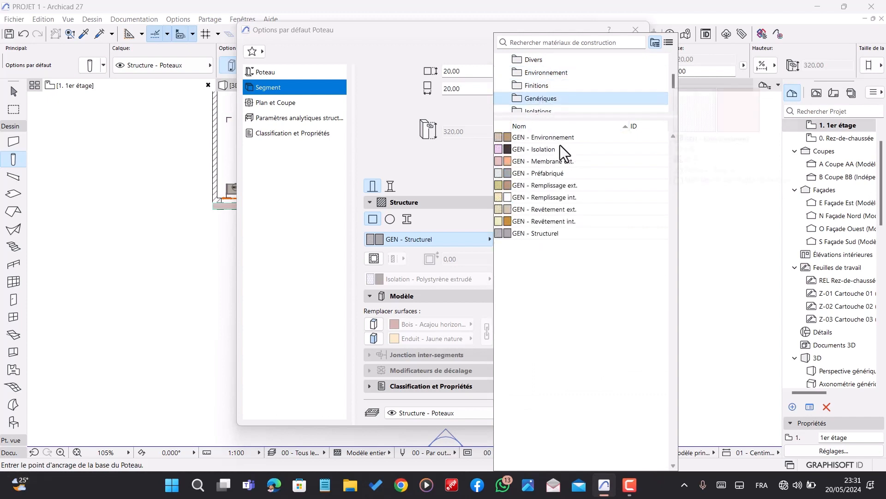
mouse_move(573, 168)
scroll(570, 93, "down", 1)
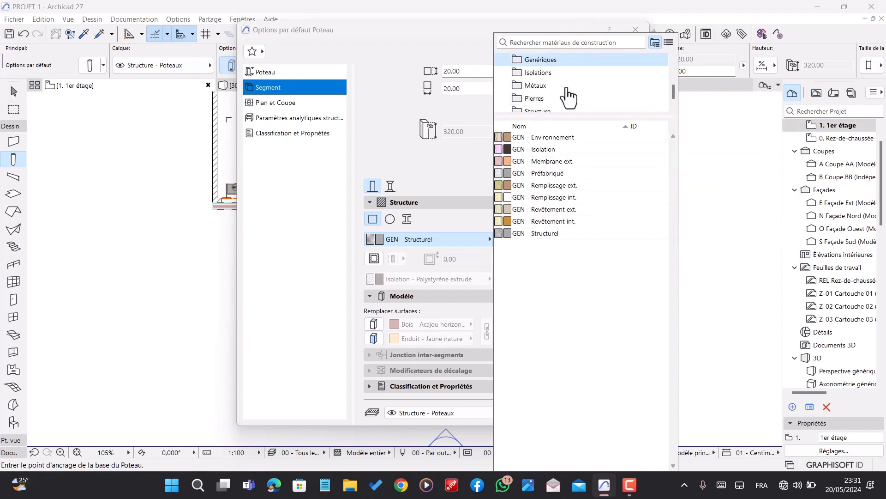
left_click(564, 74)
left_click(561, 86)
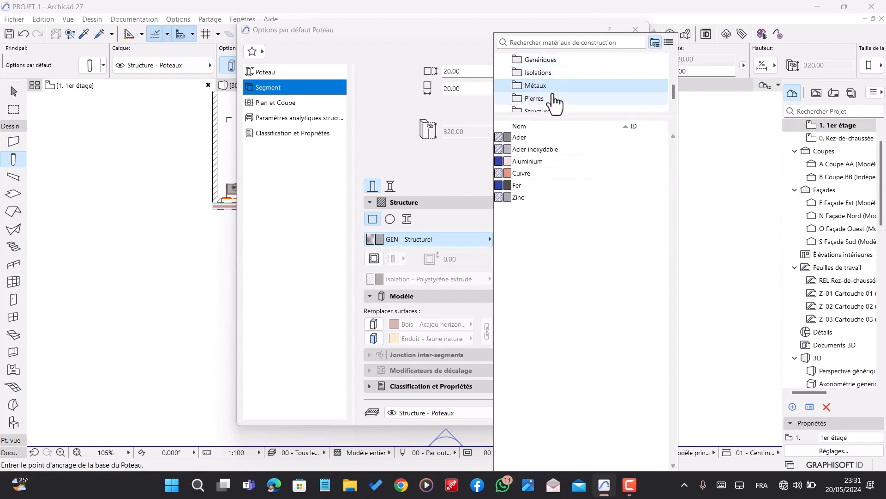
left_click(554, 98)
left_click(548, 150)
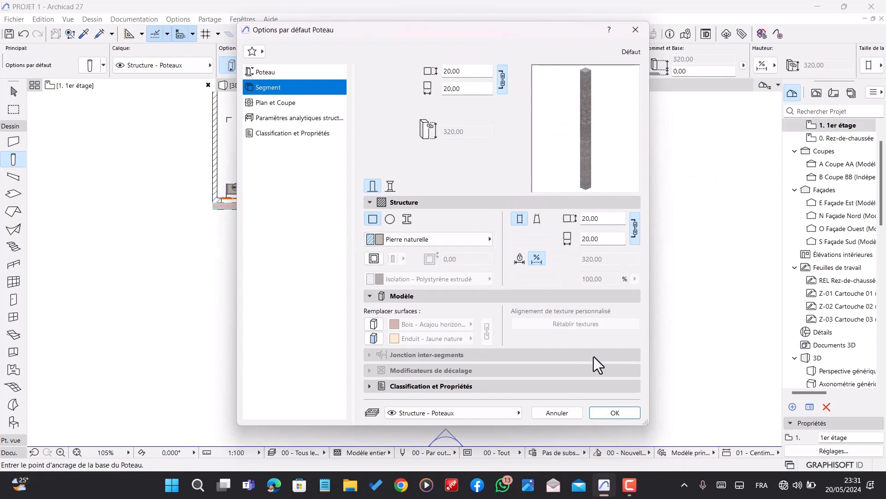
left_click(613, 408)
- Place a column at the south end of the small balcony's east wall and move it flush with the extended slab's southeast corner
scroll(494, 269, "up", 3)
scroll(494, 268, "up", 2)
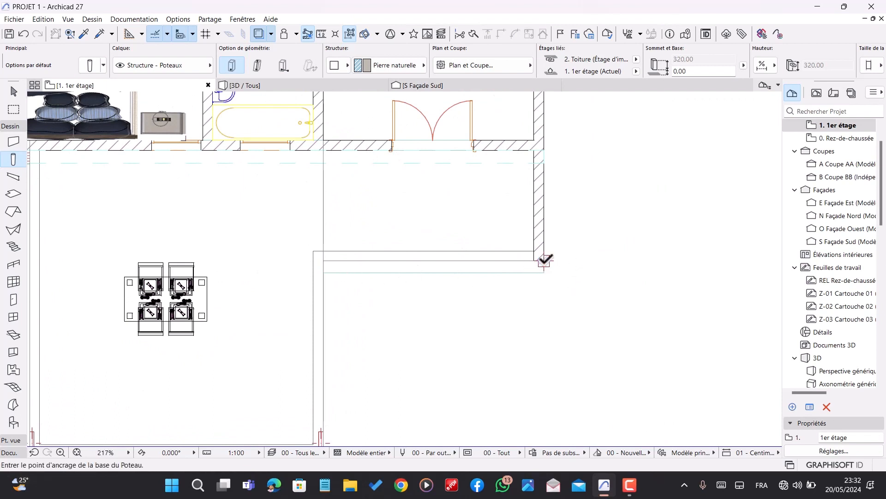
key("Escape")
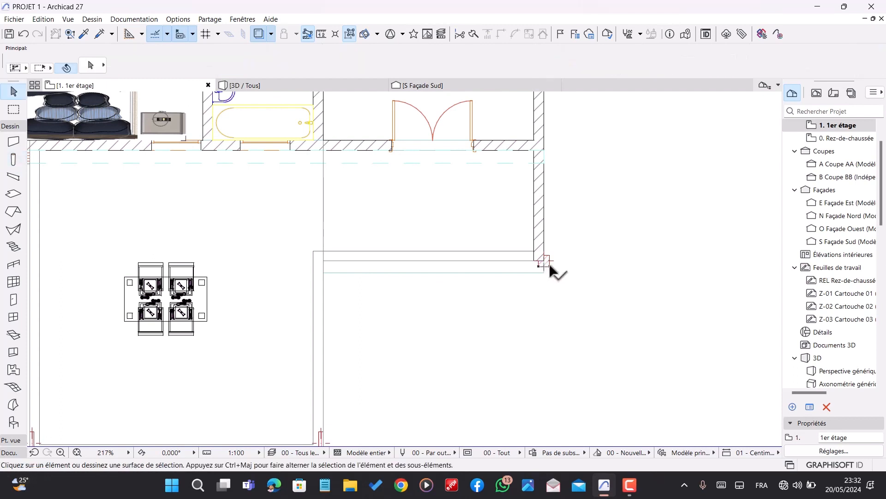
left_click(545, 262)
left_click(545, 260)
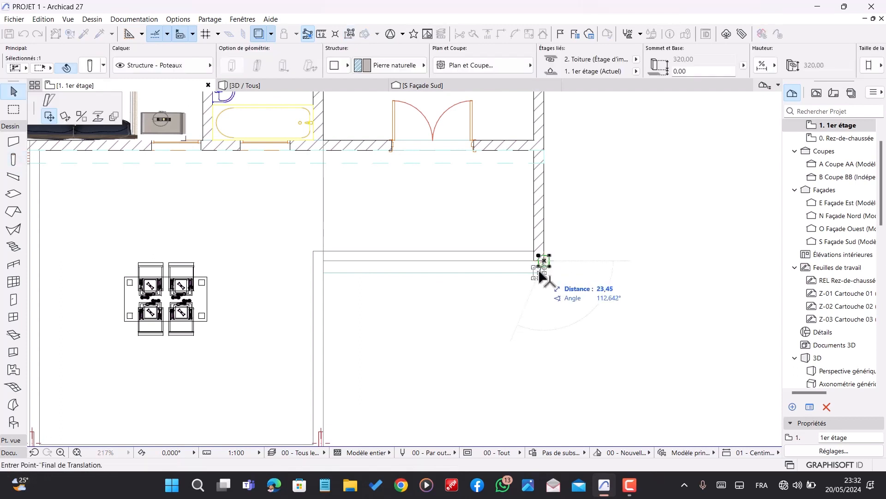
scroll(542, 270, "up", 5)
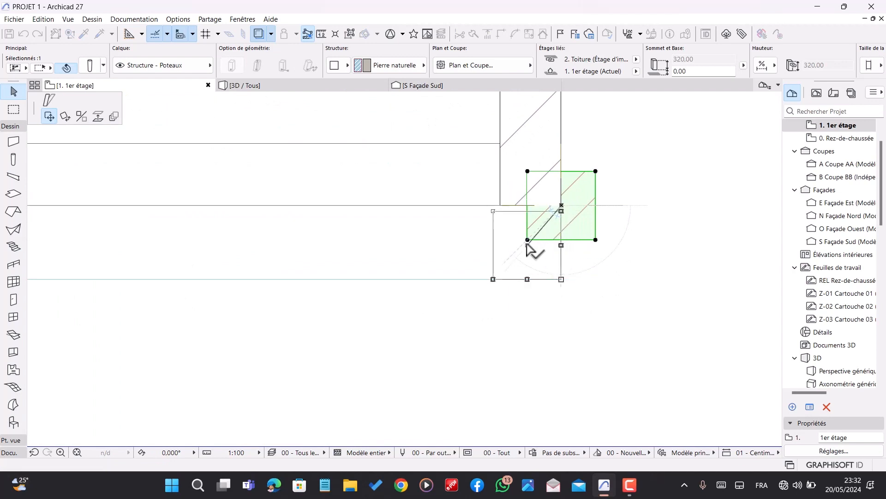
left_click(528, 246)
scroll(545, 250, "up", 2)
- Copy the corner column about 40 cm straight west along the small balcony's extended slab edge
scroll(534, 251, "down", 4)
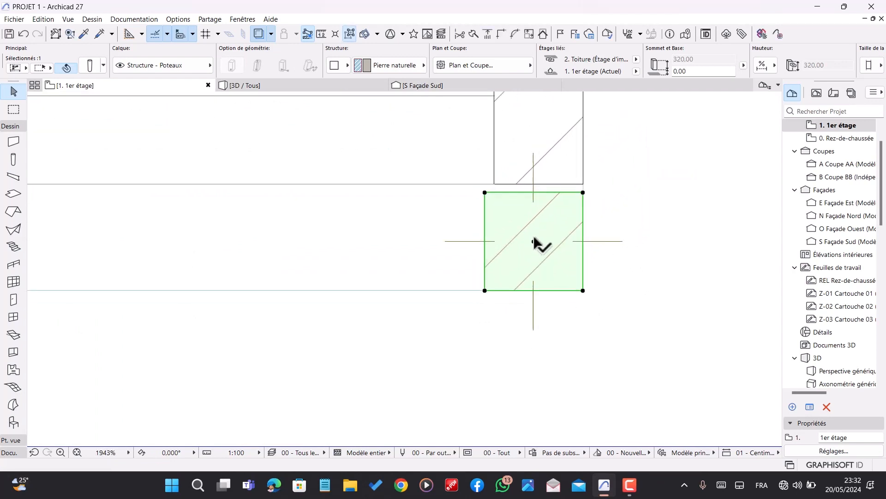
key("ctrl+shift+d")
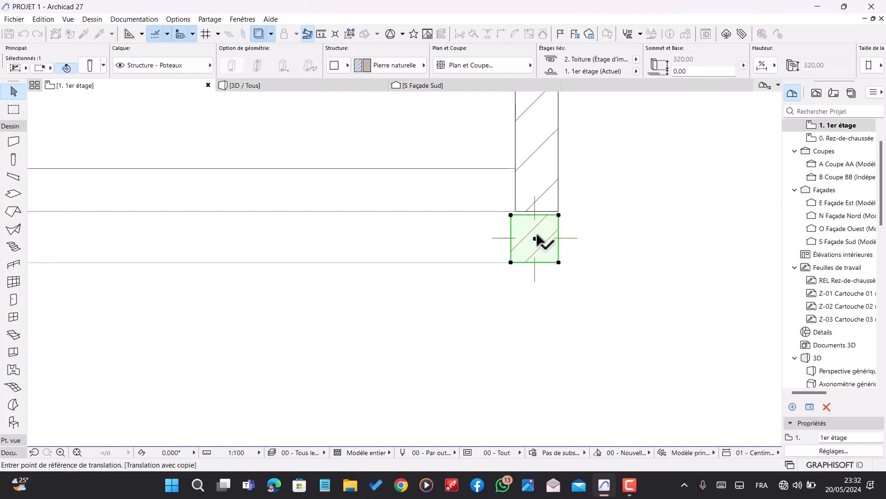
left_click(535, 238)
scroll(431, 236, "down", 2)
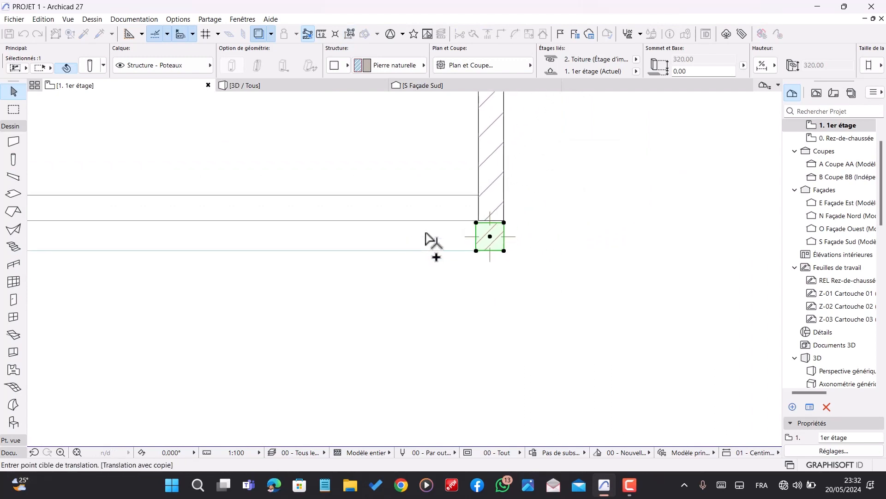
scroll(474, 261, "down", 5)
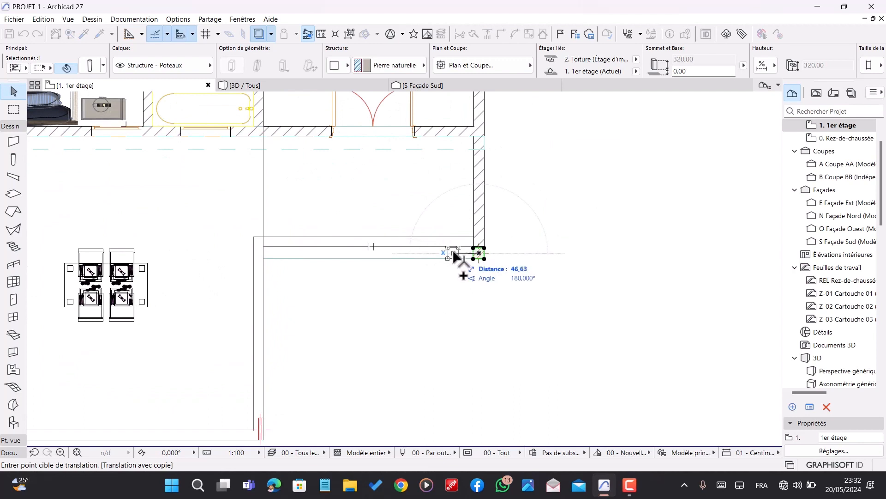
left_click(456, 253)
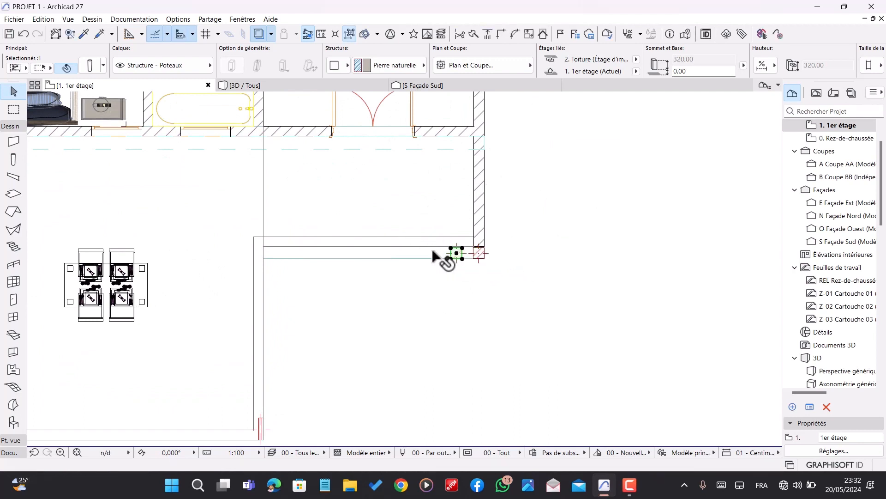
- Add two more column copies westward along the same slab edge, each about 42 to 45 cm from the previous column
key("ctrl+shift+d")
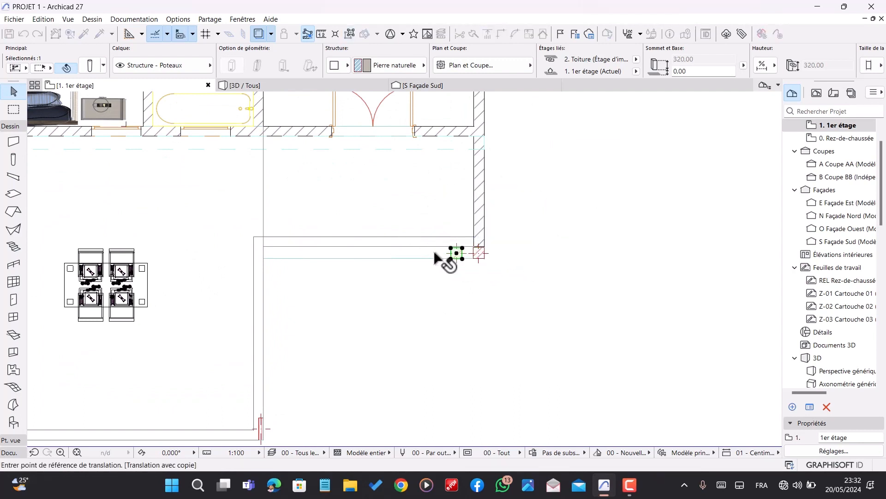
scroll(436, 254, "up", 1)
left_click(460, 253)
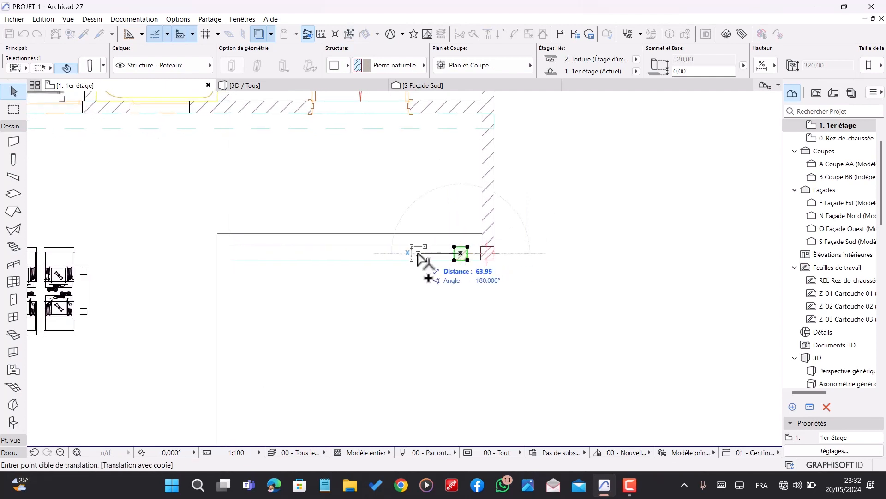
left_click(433, 253)
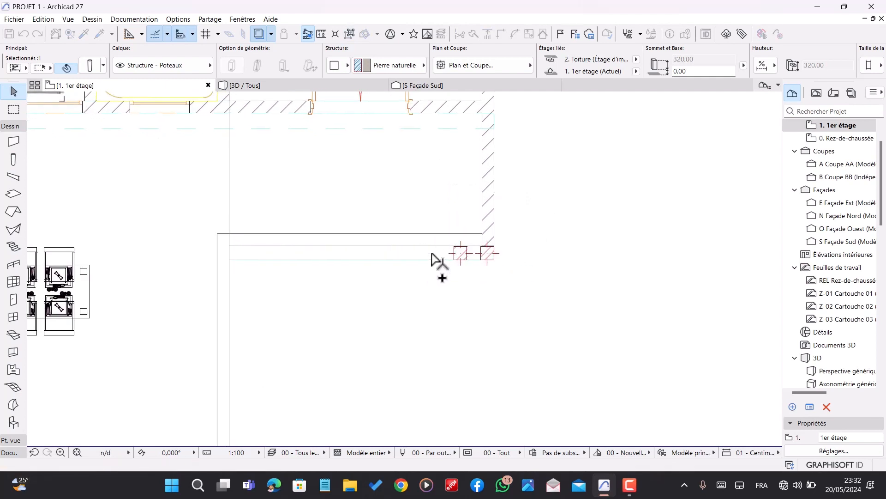
scroll(433, 255, "down", 1)
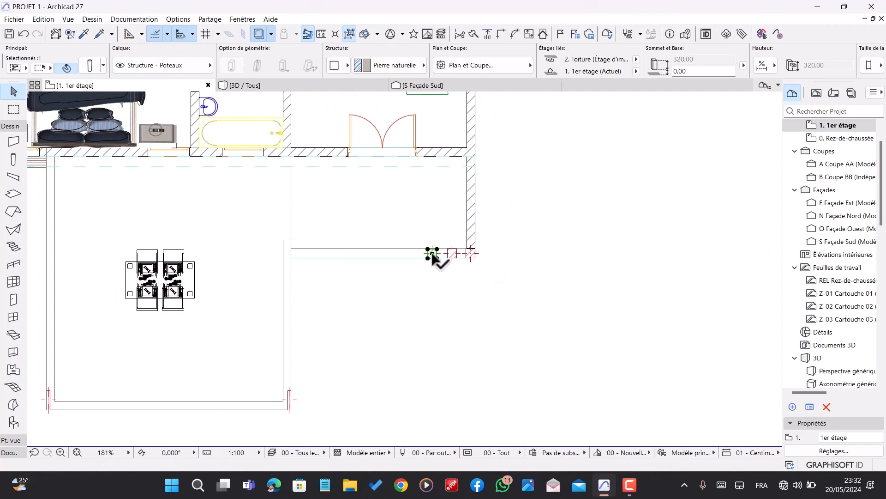
key("ctrl+shift+d")
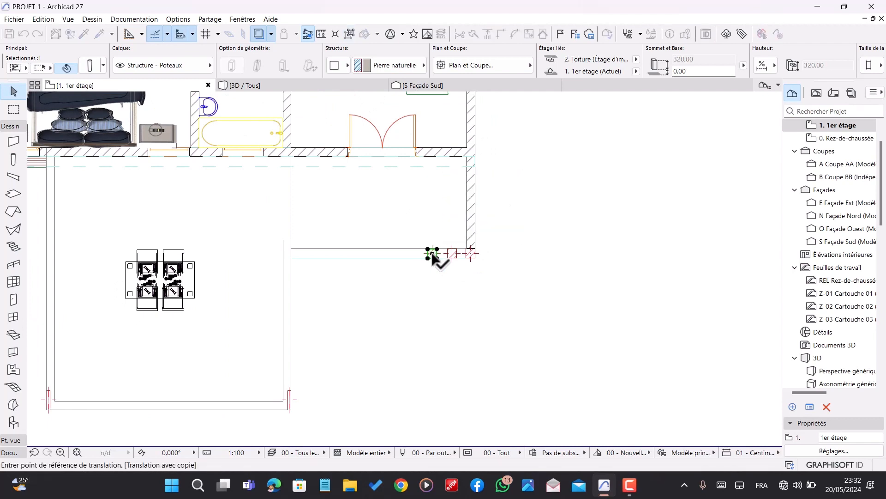
left_click(433, 254)
scroll(418, 258, "up", 1)
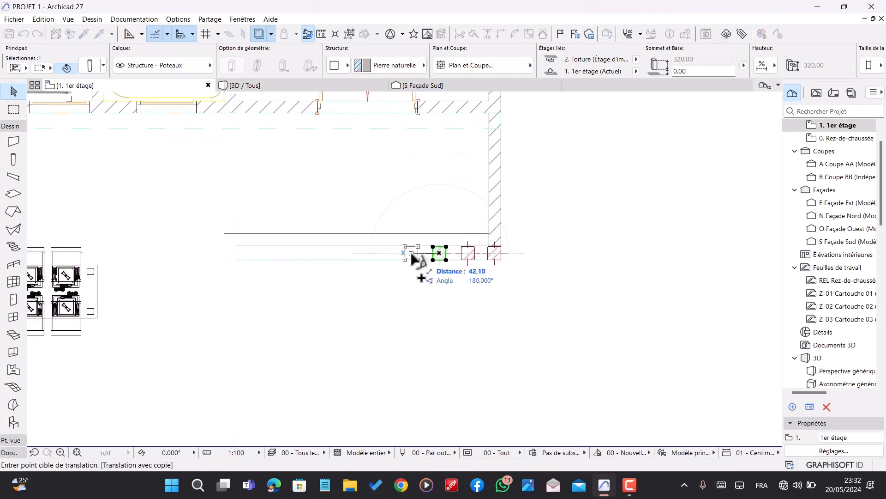
left_click(410, 255)
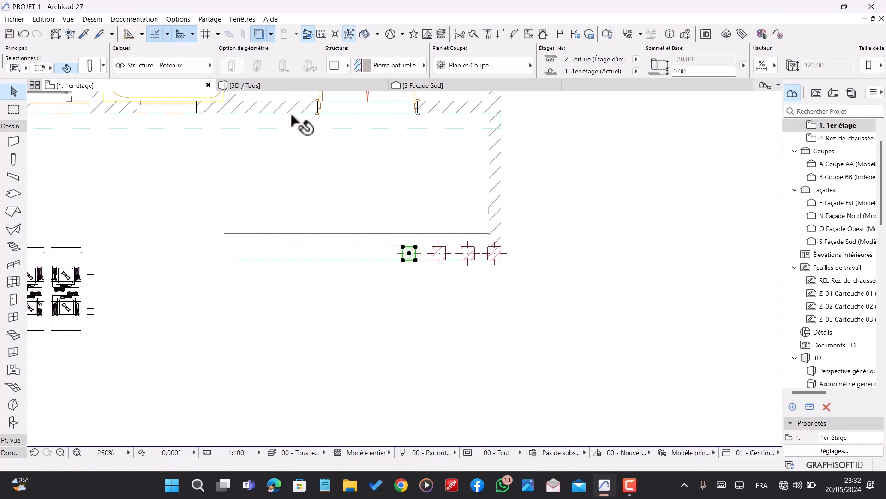
- Switch to the 3D view and examine the row of stone columns on the small balcony from the front and above
left_click(260, 87)
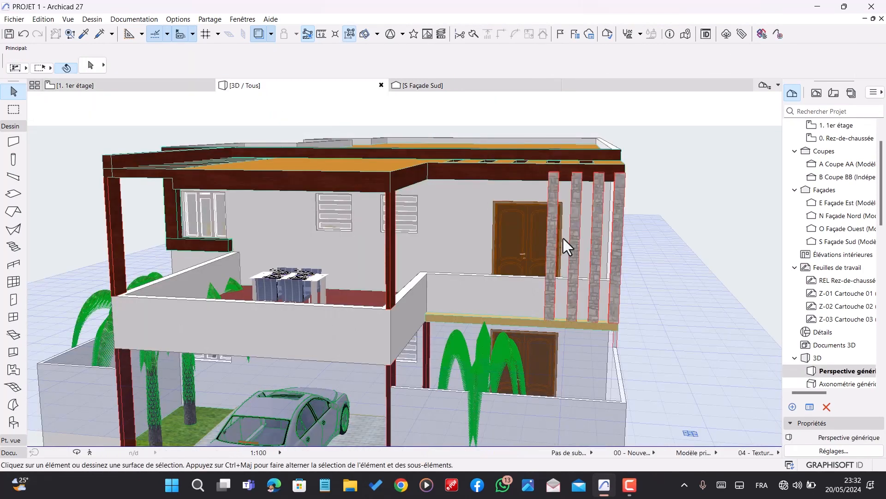
scroll(585, 259, "down", 5)
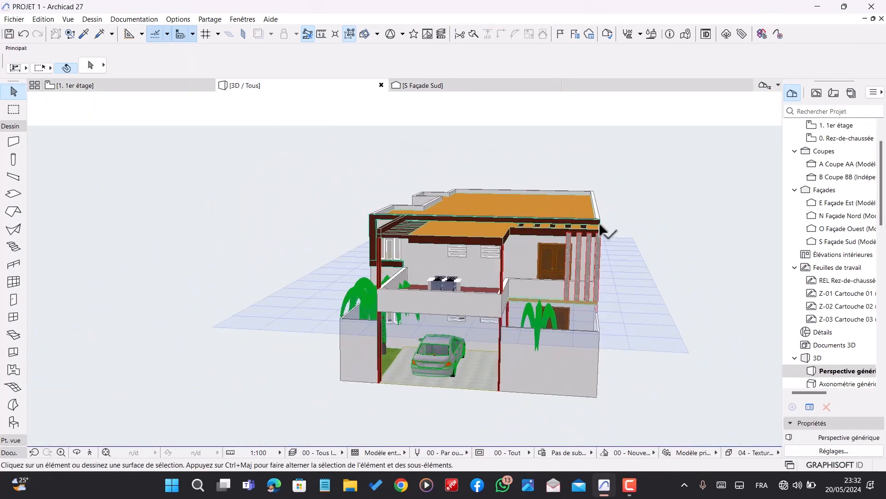
middle_click_drag(579, 294, 586, 345, "shift")
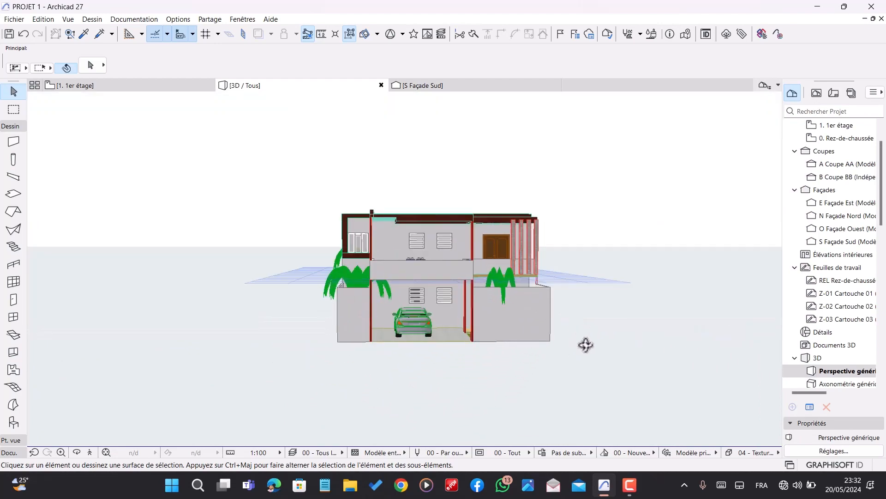
middle_click_drag(541, 298, 487, 334, "shift")
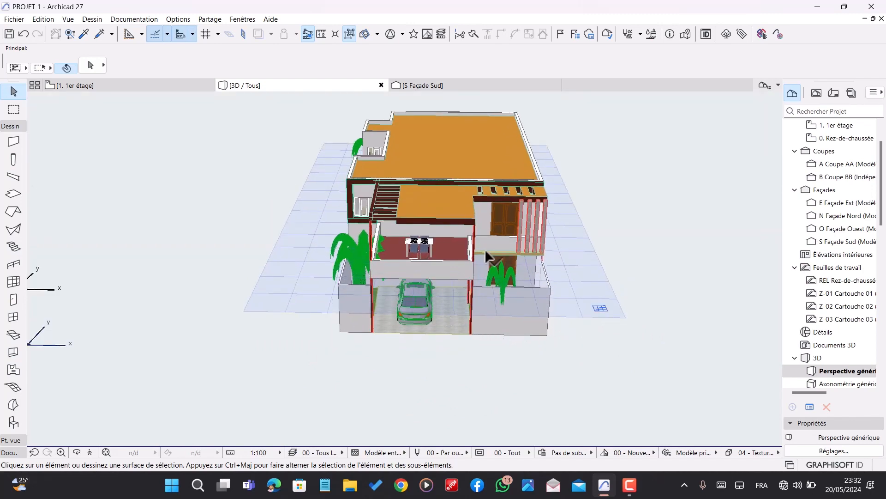
middle_click_drag(486, 251, 384, 239, "shift")
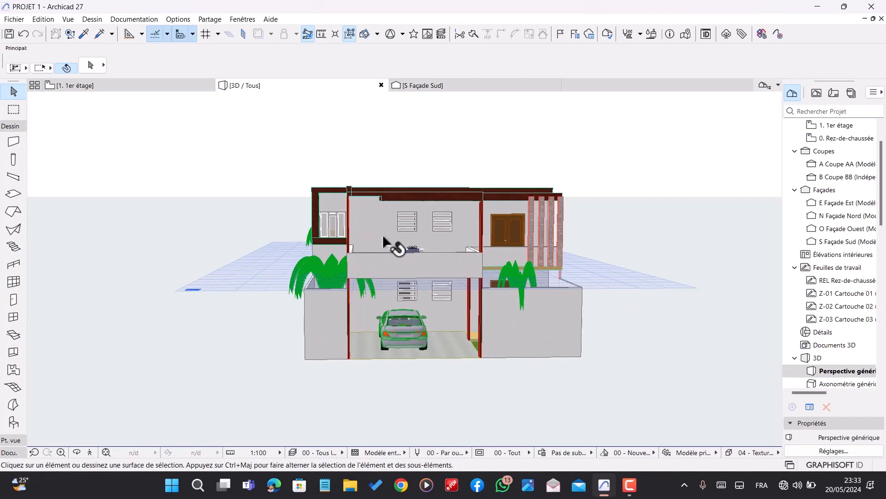
- Enable a Simple interior casing (Chambranle intérieur) on the three upper-floor front windows together
scroll(384, 239, "up", 2)
middle_click_drag(445, 237, 357, 212, "shift")
left_click(354, 220)
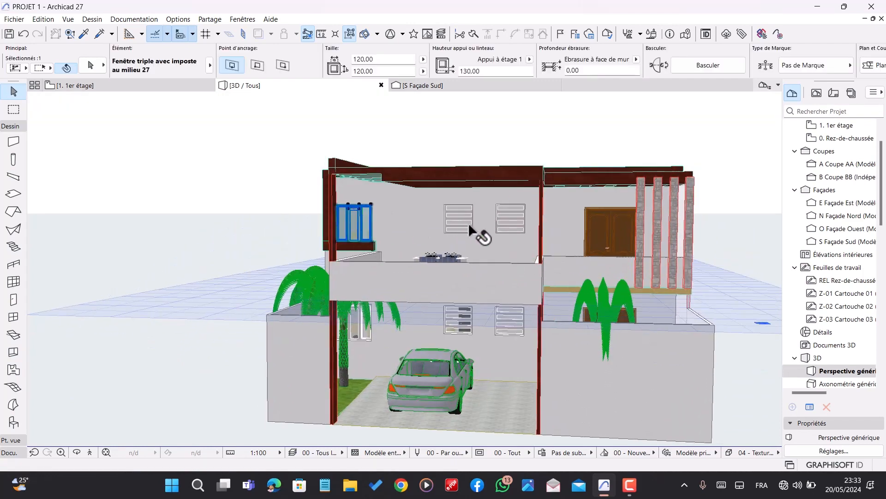
left_click(507, 215, "shift")
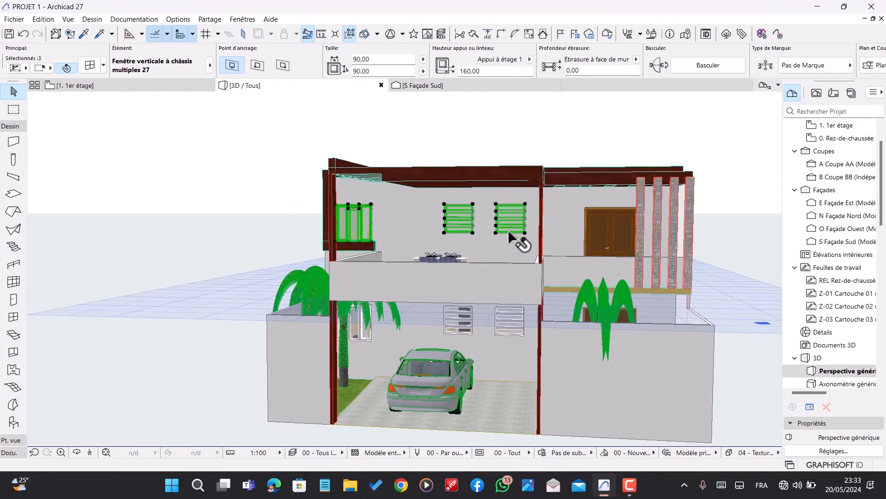
double_click(509, 234)
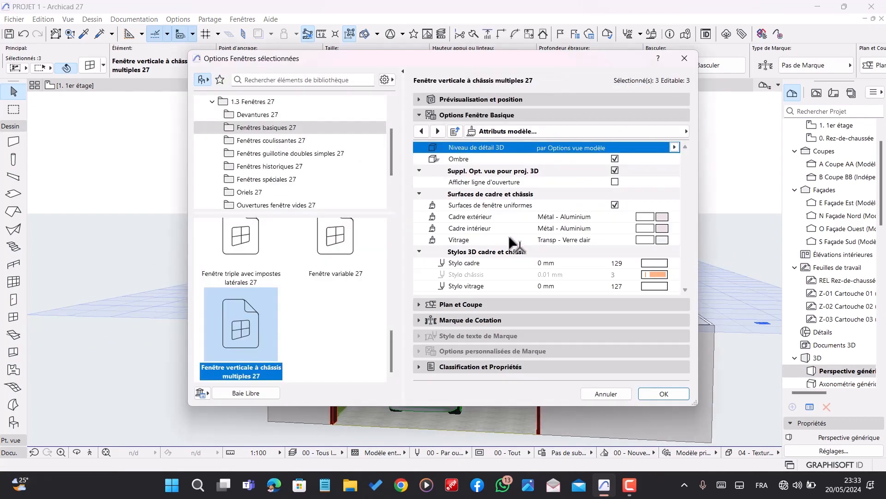
left_click(506, 131)
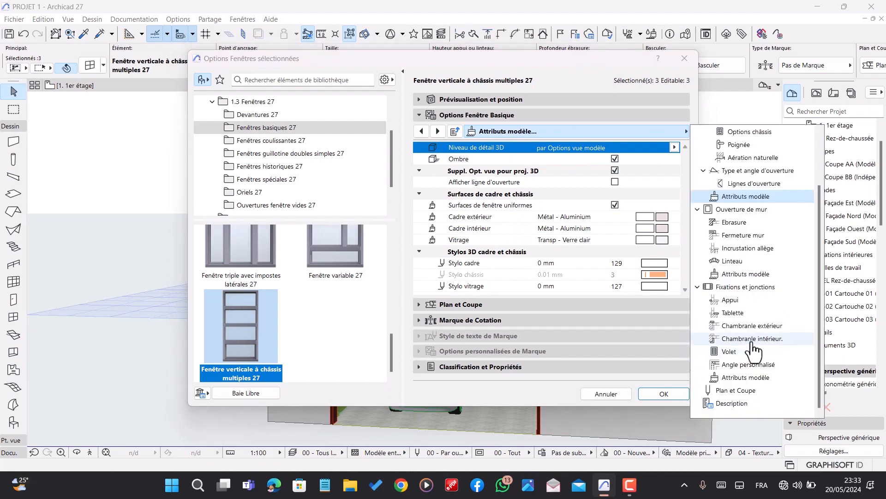
left_click(752, 340)
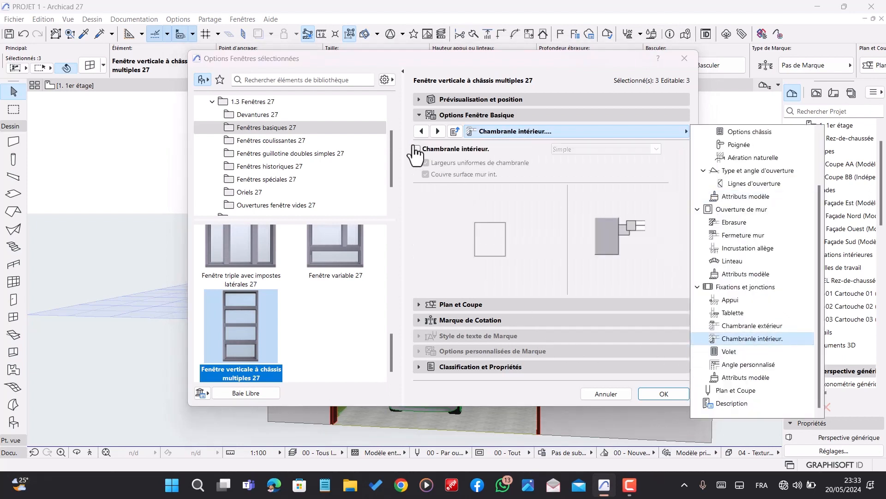
left_click(415, 148)
left_click(417, 149)
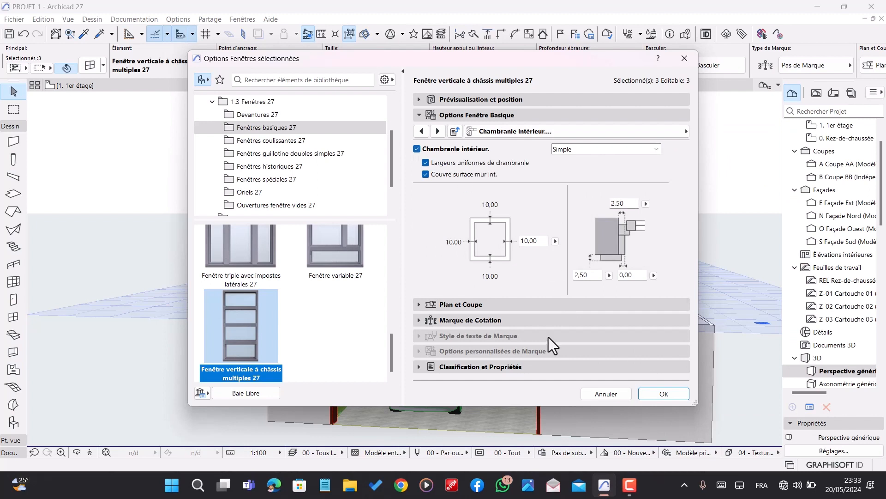
left_click(644, 151)
left_click(634, 160)
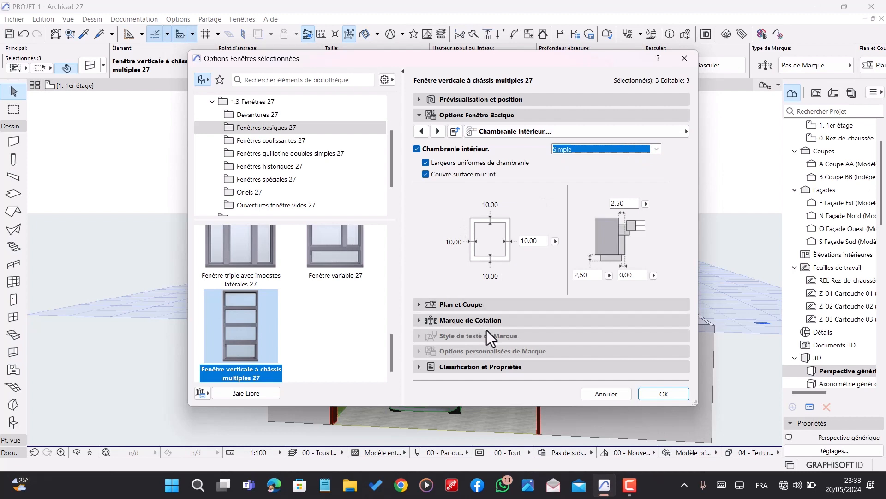
left_click(483, 306)
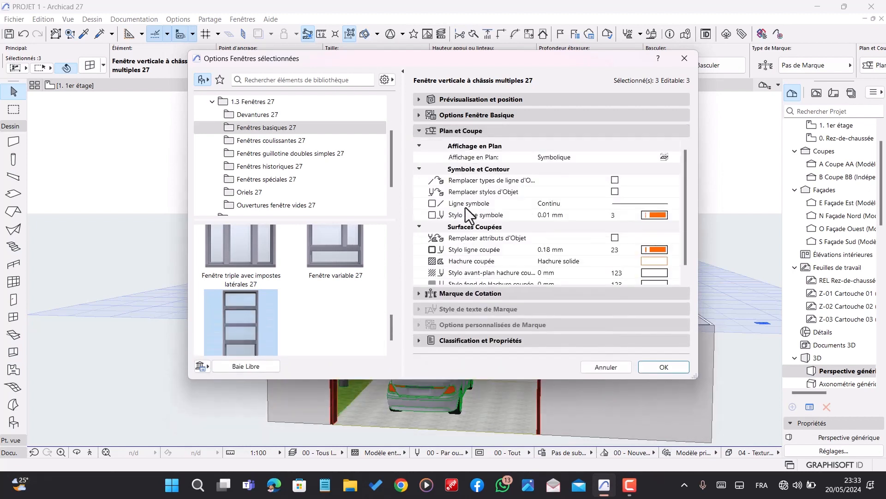
left_click(458, 293)
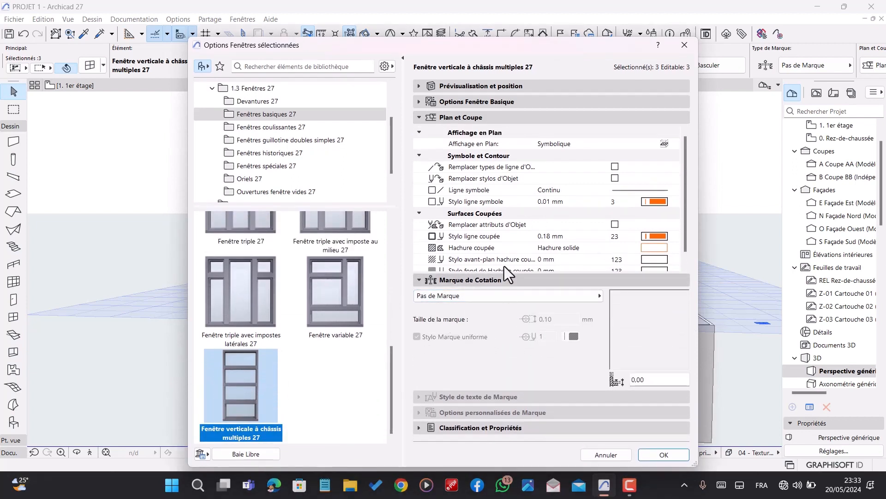
left_click(479, 117)
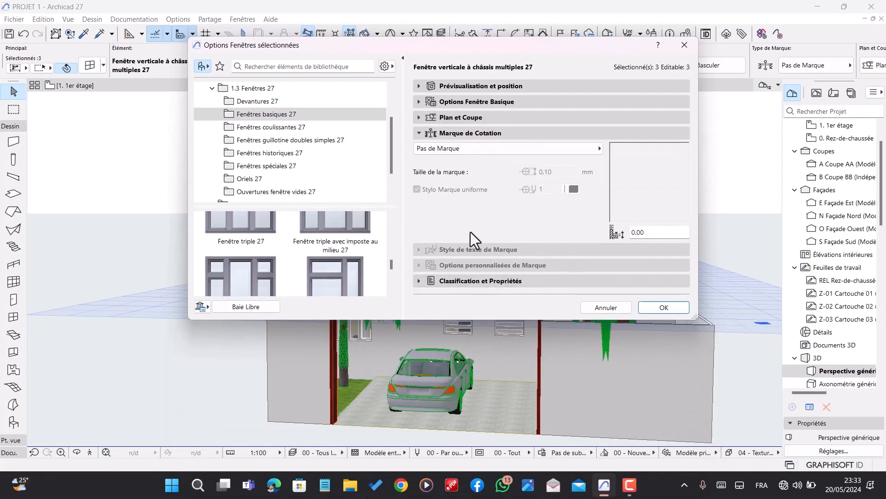
left_click(451, 133)
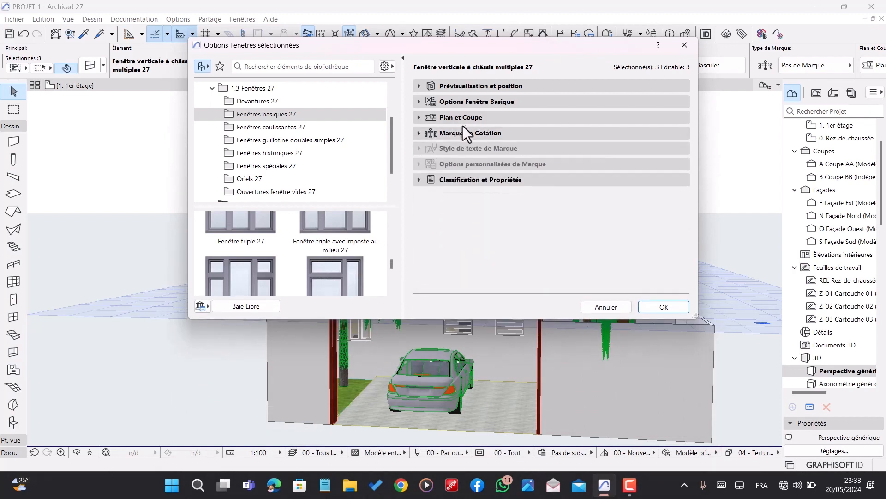
- Set the interior casing surface of the upper-floor front windows to Bois - Acajou laqué and apply the window settings
left_click(486, 103)
left_click(540, 122)
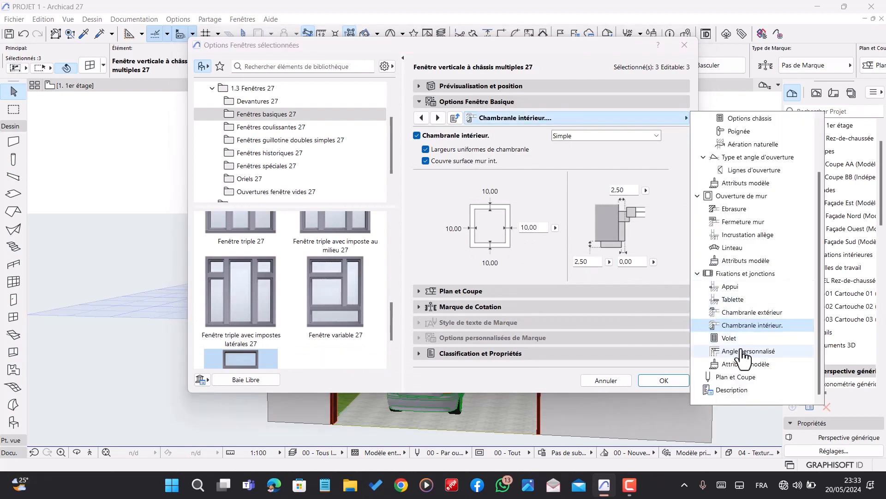
left_click(744, 364)
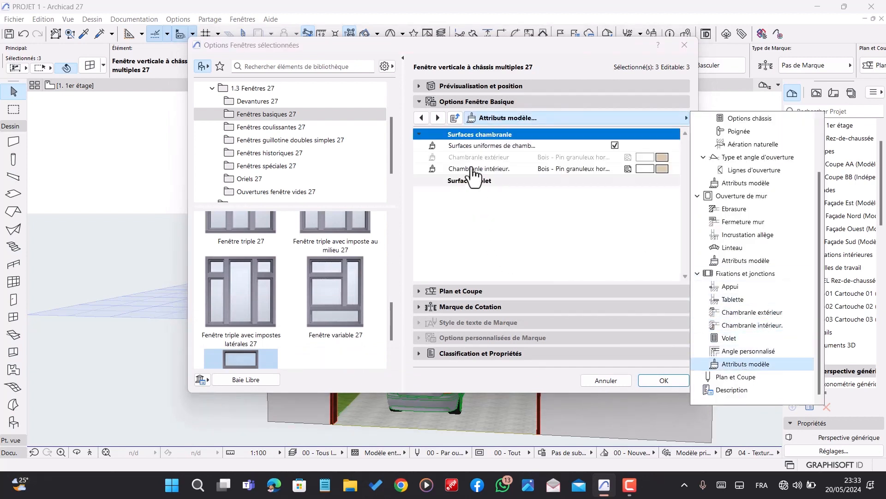
left_click(661, 172)
left_click(660, 168)
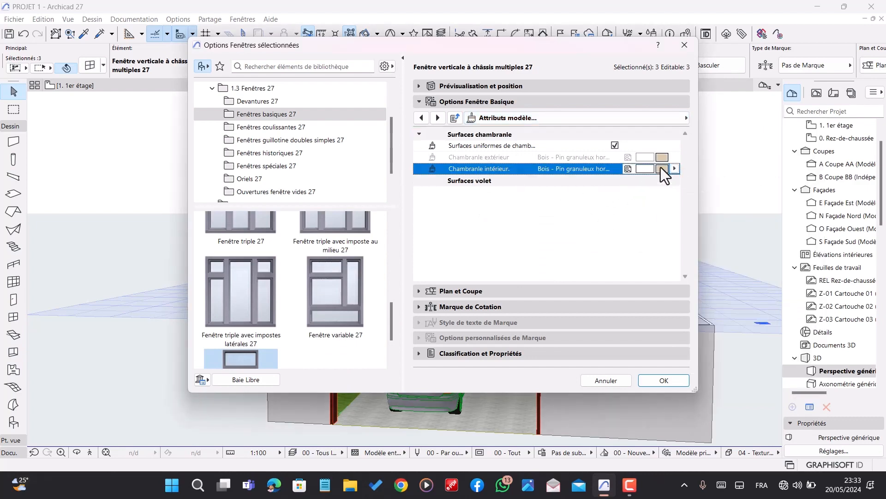
left_click(729, 202)
left_click(741, 129)
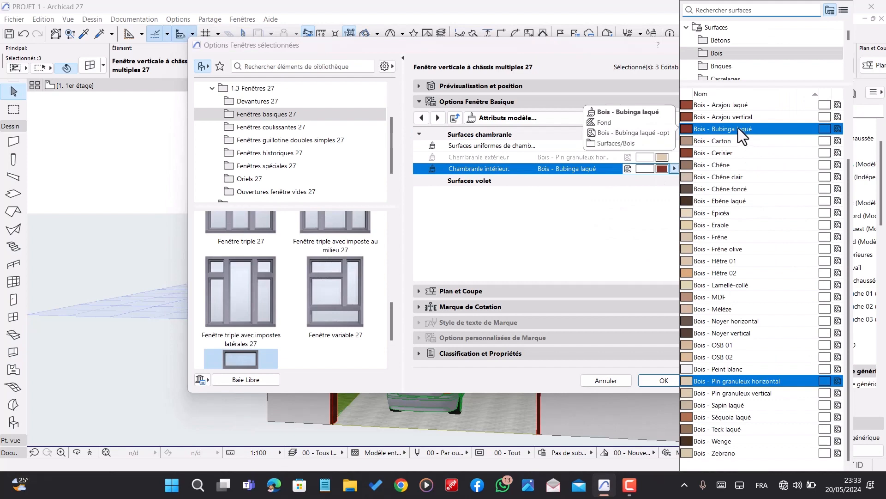
left_click(737, 118)
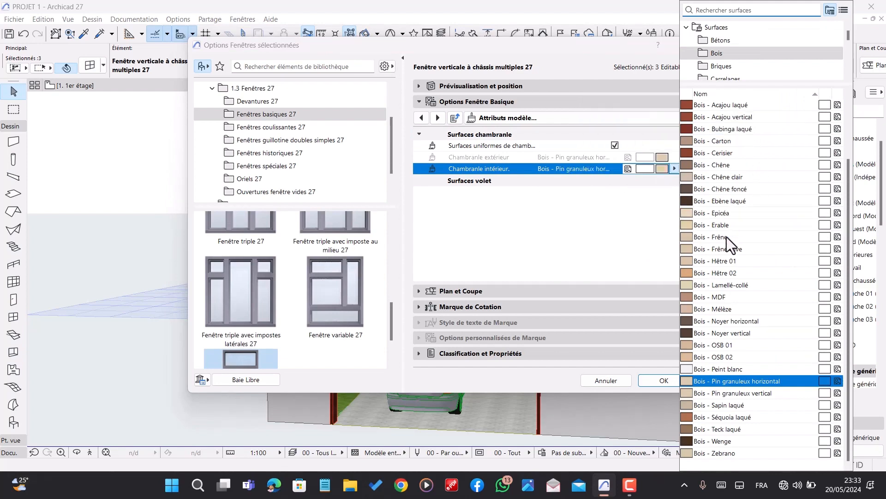
left_click(739, 106)
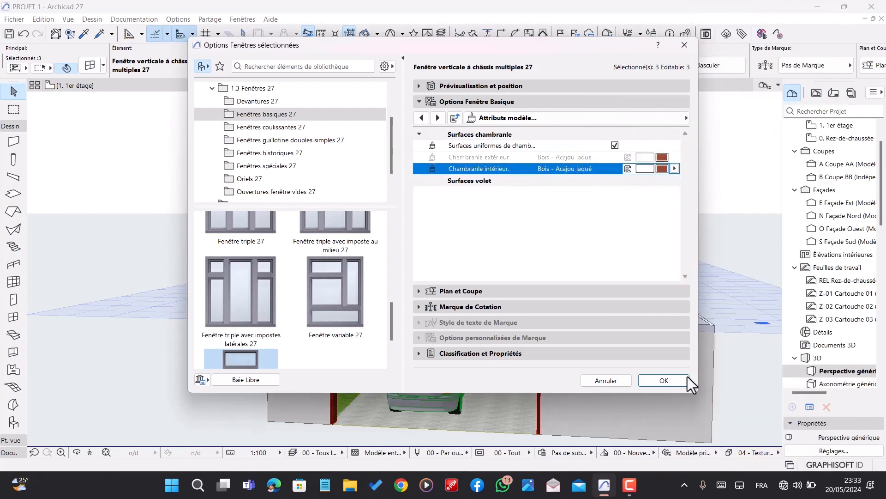
left_click(665, 380)
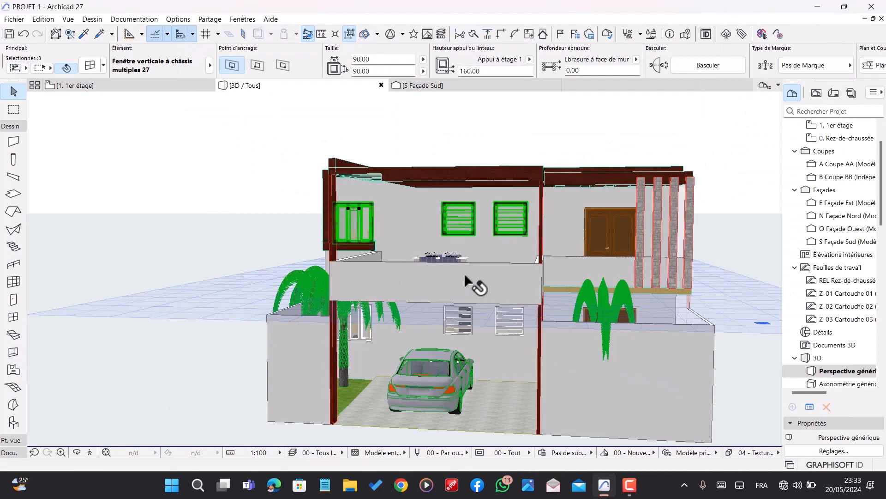
key("Escape")
scroll(376, 215, "up", 3)
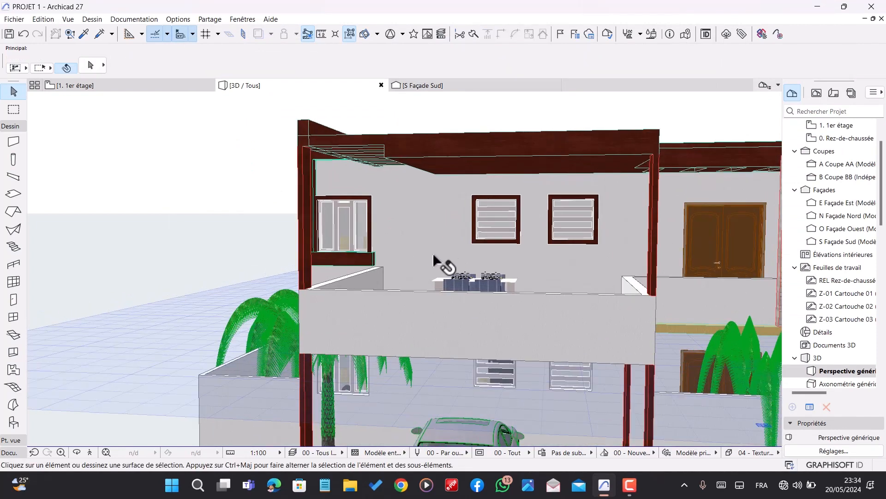
- Select the three ground-floor front windows and enable a Simple interior casing (Chambranle intérieur) on them
scroll(471, 283, "down", 2)
middle_click_drag(470, 283, 534, 313, "shift")
scroll(534, 277, "down", 4)
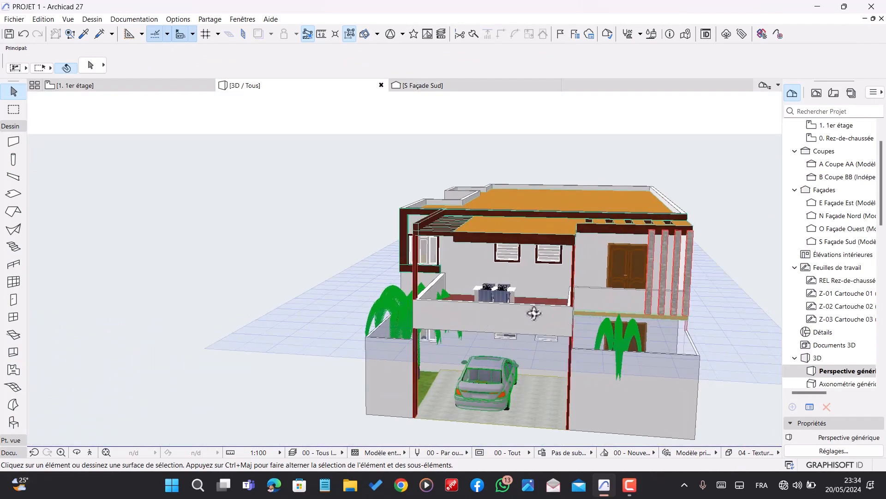
scroll(534, 312, "down", 3)
mouse_move(569, 336)
middle_mouse_down("shift")
mouse_move(553, 323)
mouse_move(560, 342)
middle_mouse_up("shift")
scroll(554, 327, "up", 5)
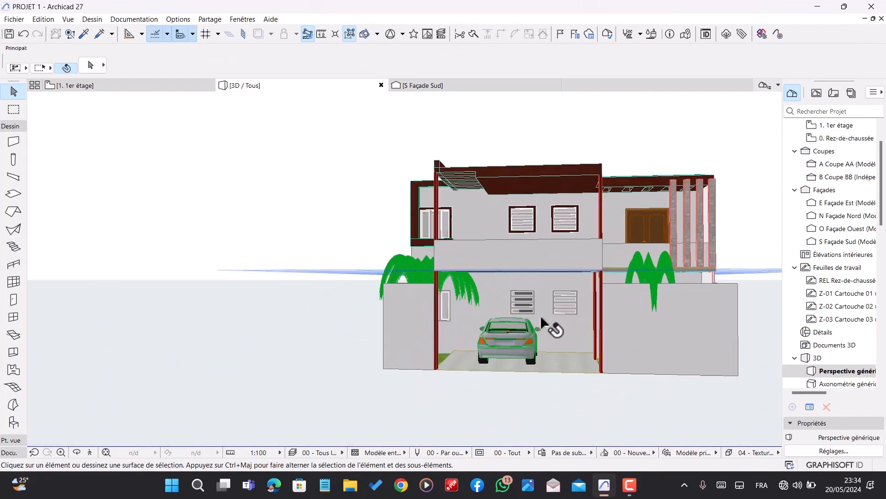
left_click(514, 305)
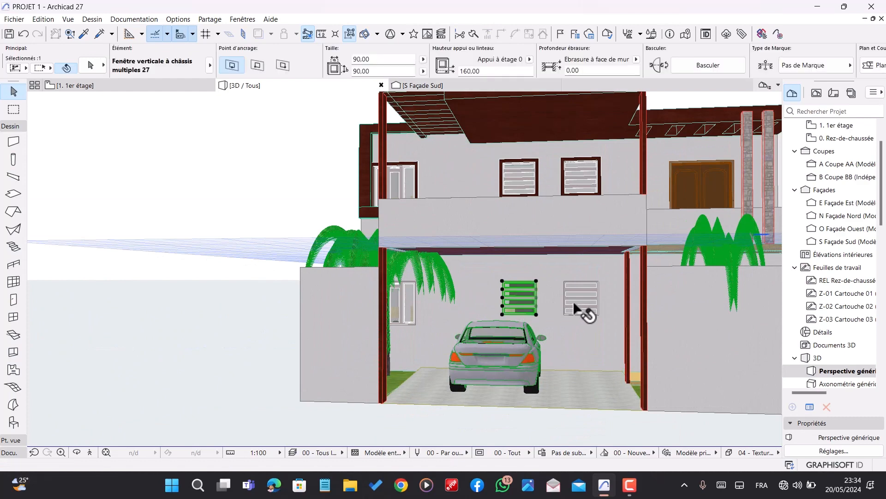
left_click(582, 307, "shift")
left_click(410, 309, "shift")
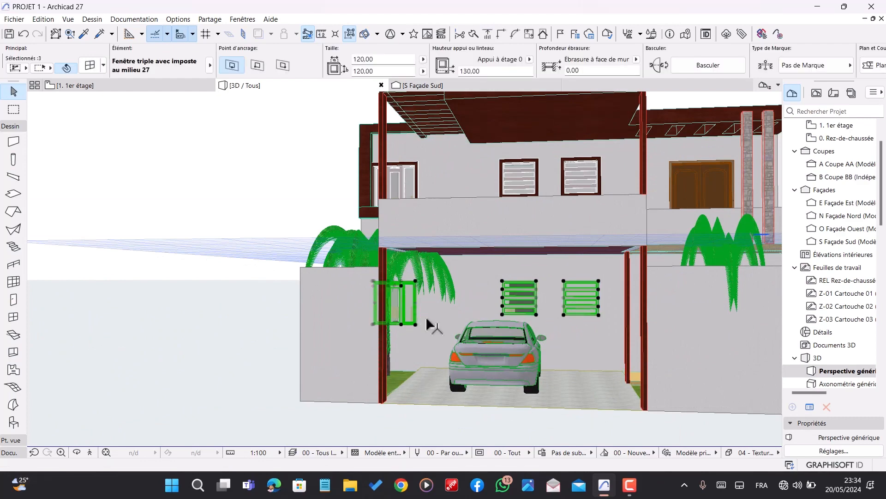
key("ctrl+t")
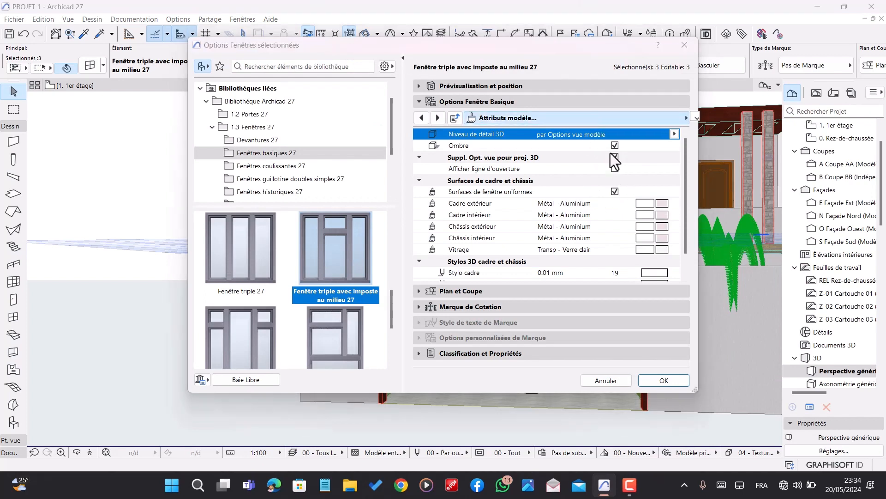
left_click(591, 118)
left_click(765, 325)
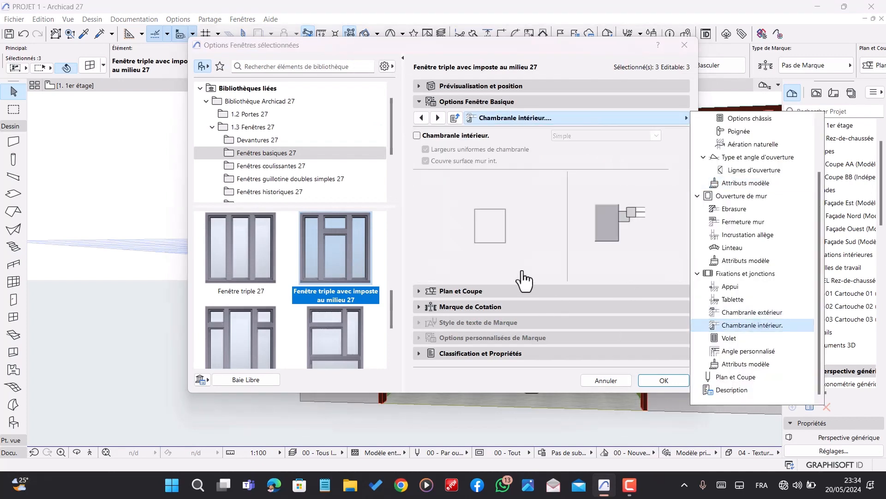
left_click(418, 135)
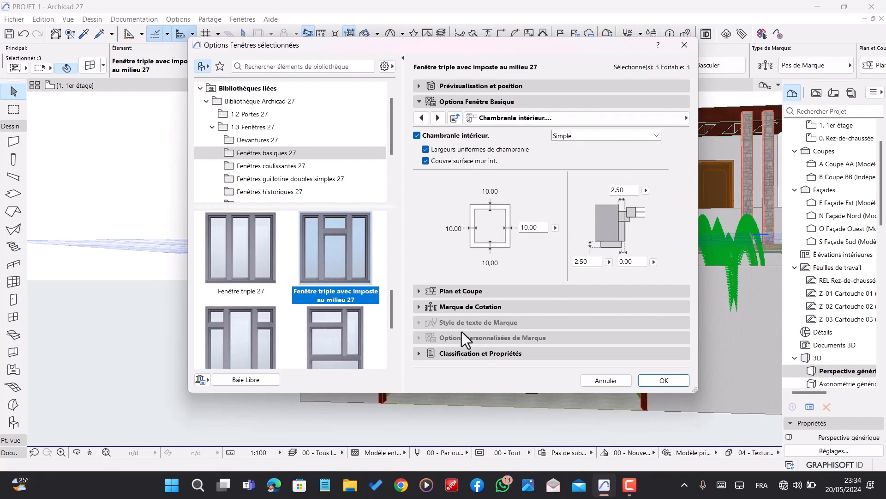
- Set the interior casing surface of the ground-floor front windows to Bois - Acajou laqué and apply the window settings
left_click(586, 119)
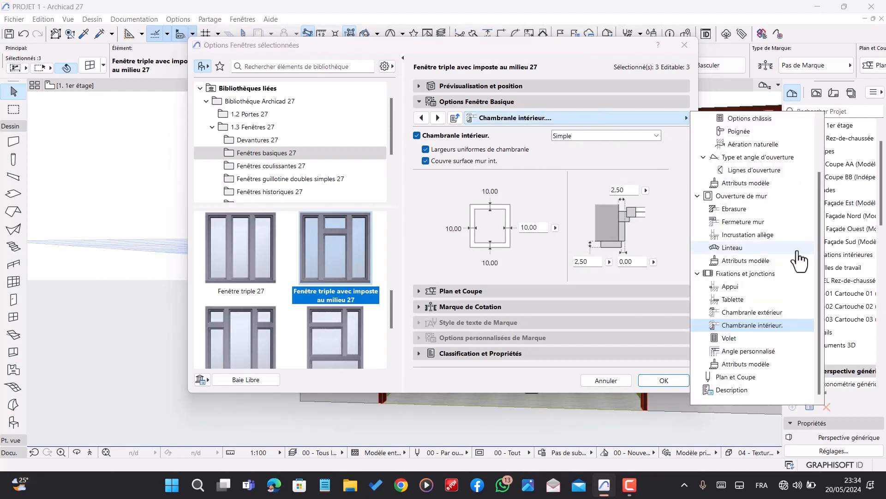
left_click(722, 365)
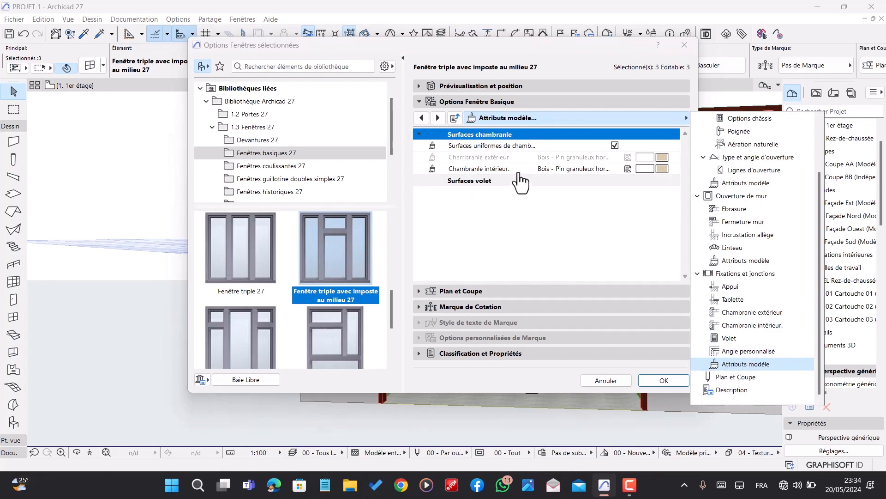
left_click(662, 169)
left_click(662, 169)
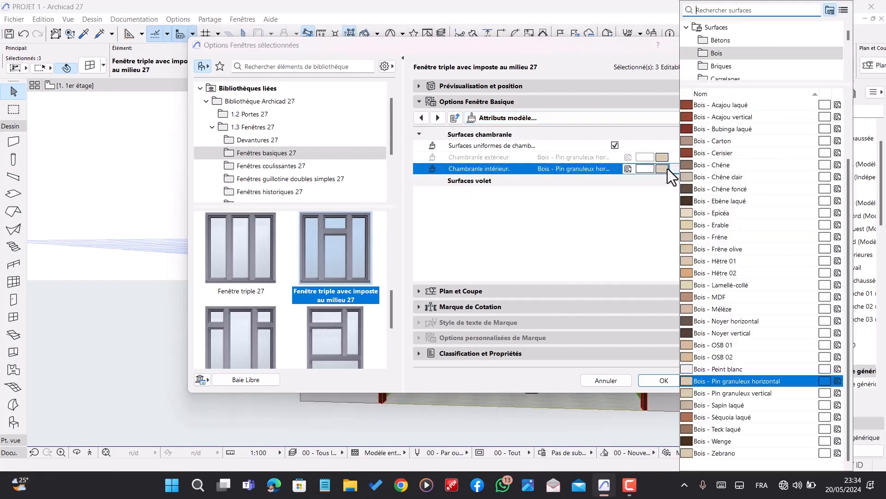
left_click(746, 129)
left_click(749, 108)
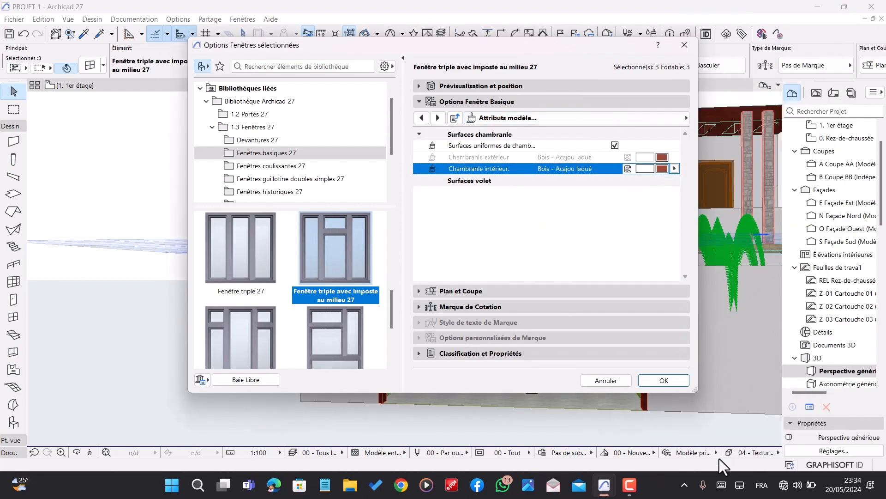
left_click(664, 381)
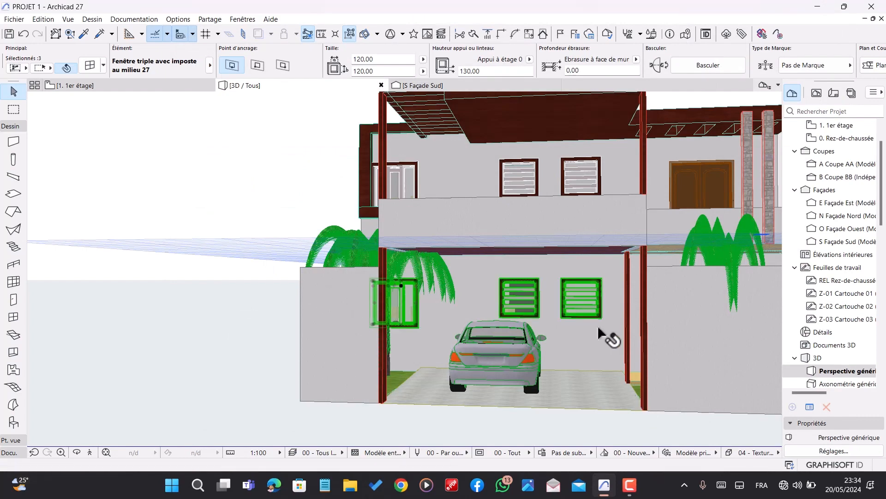
- Examine the whole house in 3D from the front, the side and above
scroll(582, 346, "down", 5)
left_click_drag(582, 365, 633, 376)
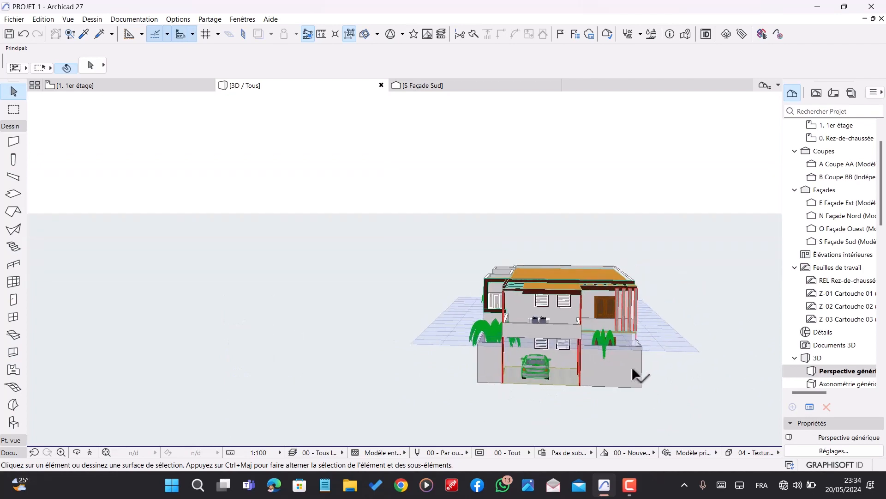
scroll(634, 369, "up", 5)
scroll(635, 379, "down", 3)
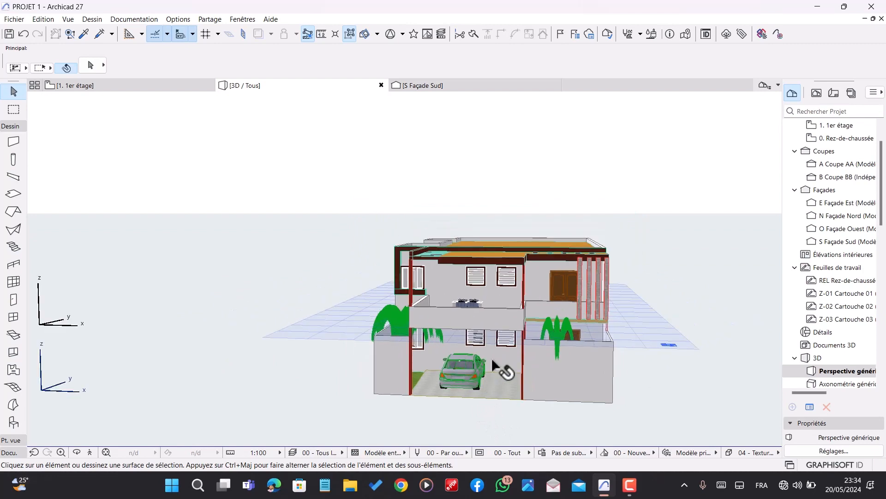
left_click_drag(473, 402, 386, 311)
left_click_drag(483, 261, 663, 235)
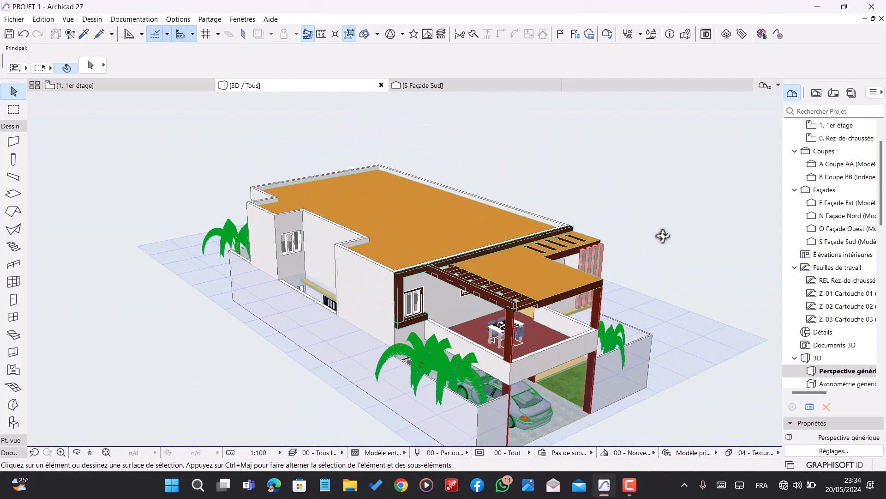
left_click_drag(500, 262, 473, 280)
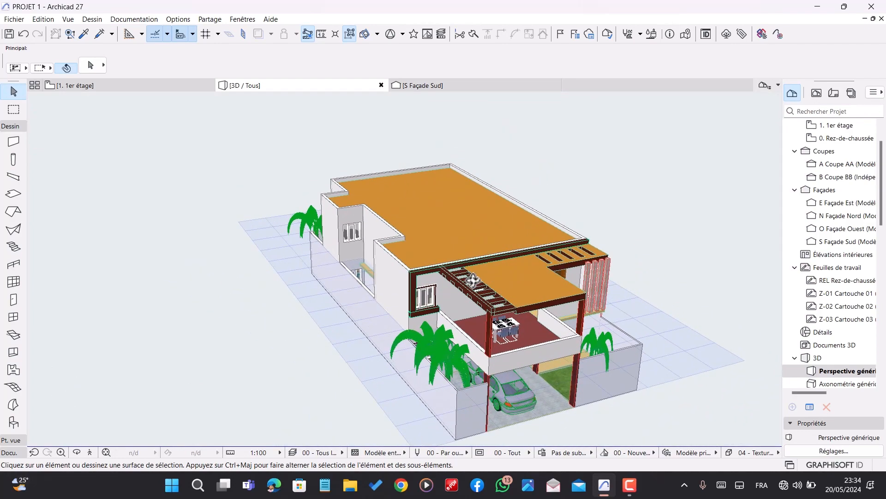
left_click_drag(572, 270, 583, 348)
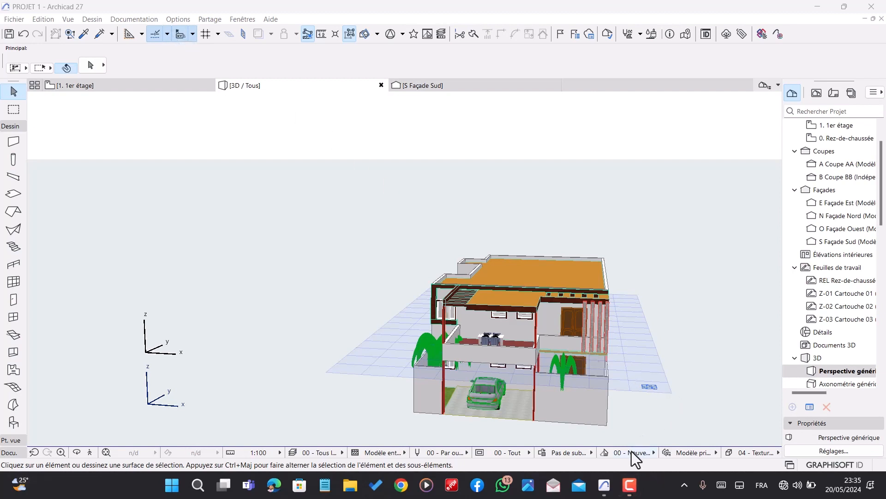
mouse_move(634, 482)
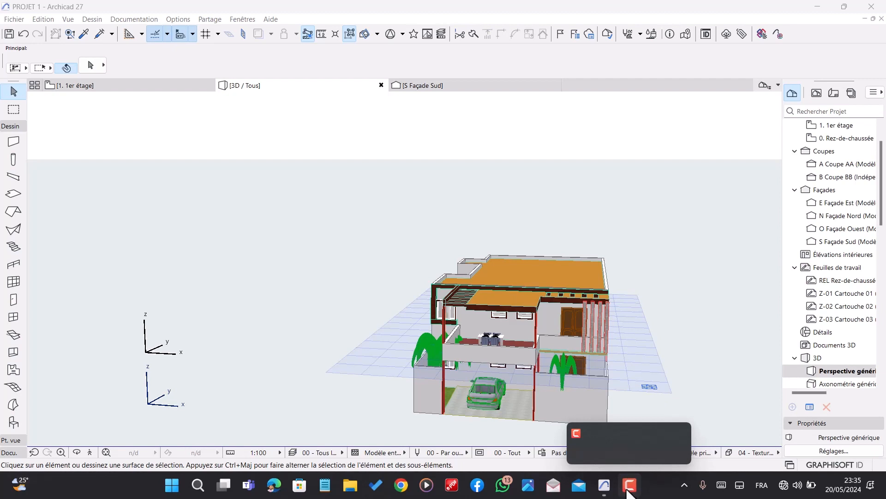
left_click(630, 492)
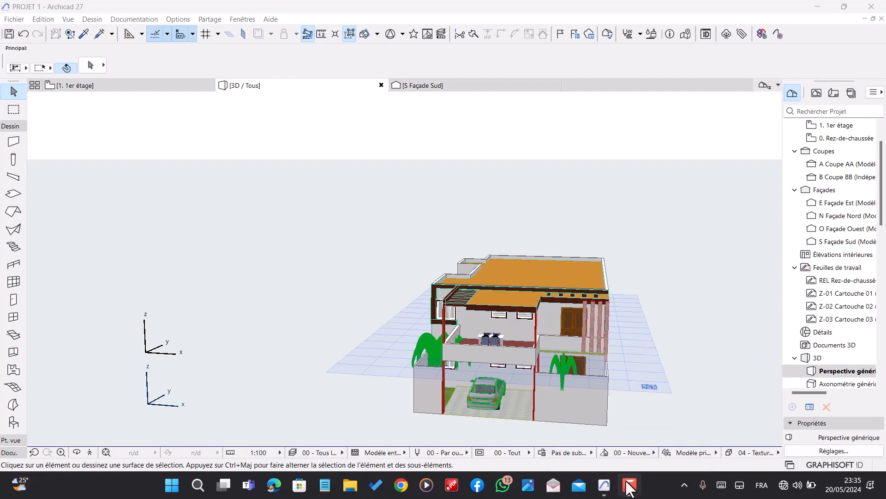